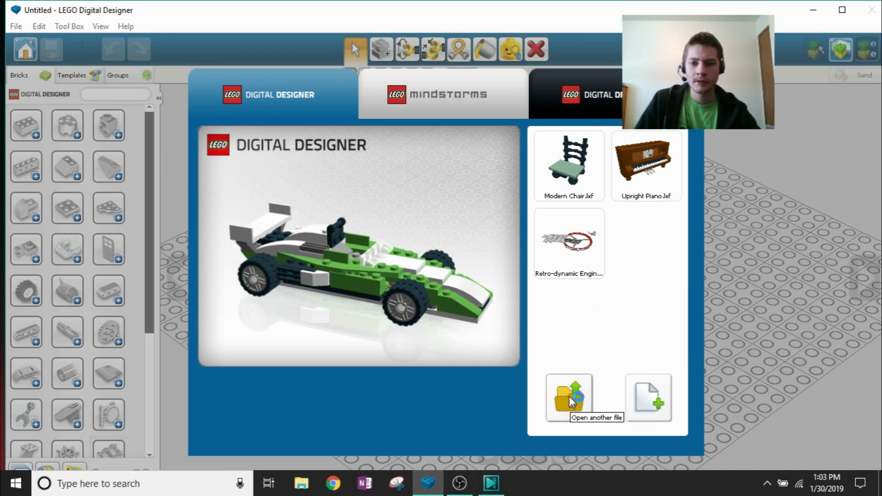
Start a new blank model and maximize the program window
{"action": "left_click", "coordinate": [661, 394]}
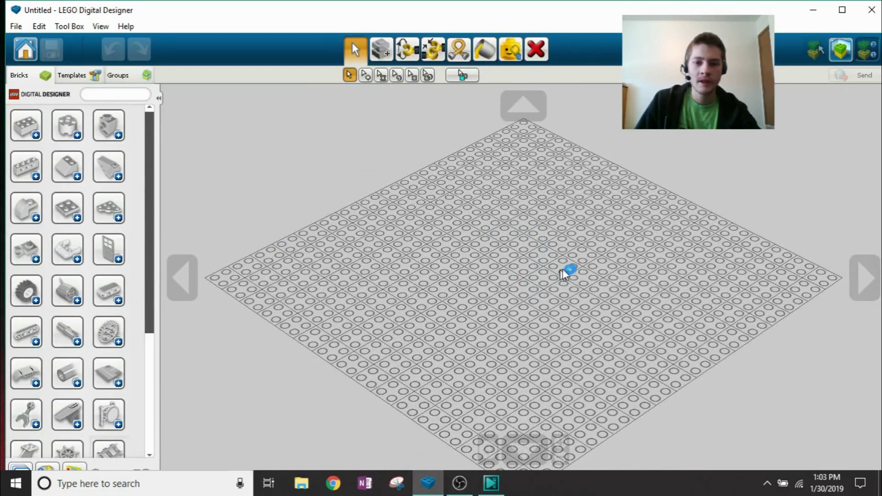
{"action": "right_click_drag", "start_coordinate": [550, 268], "coordinate": [490, 274]}
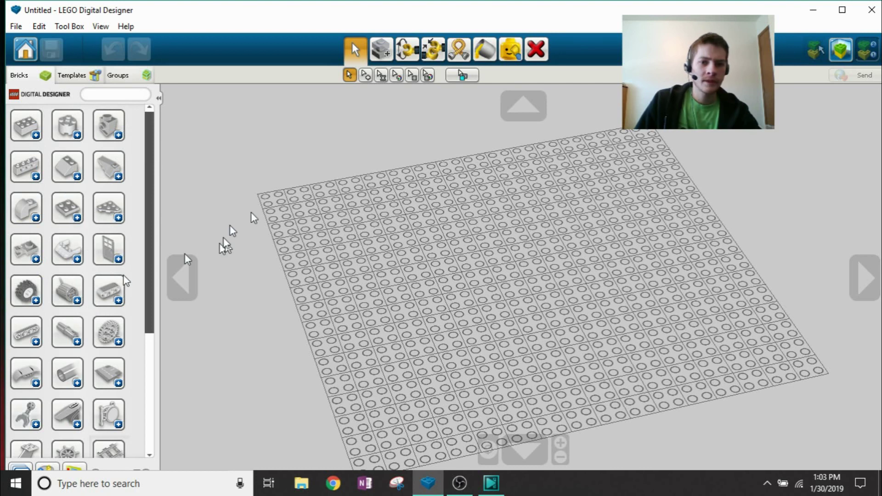
{"action": "left_click", "coordinate": [842, 11]}
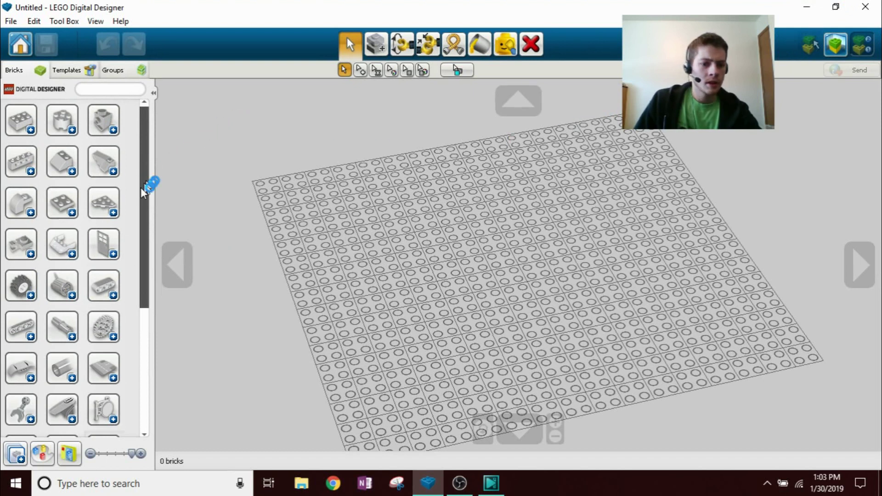
Set the brick palette's colour to solid black
{"action": "left_click", "coordinate": [43, 452]}
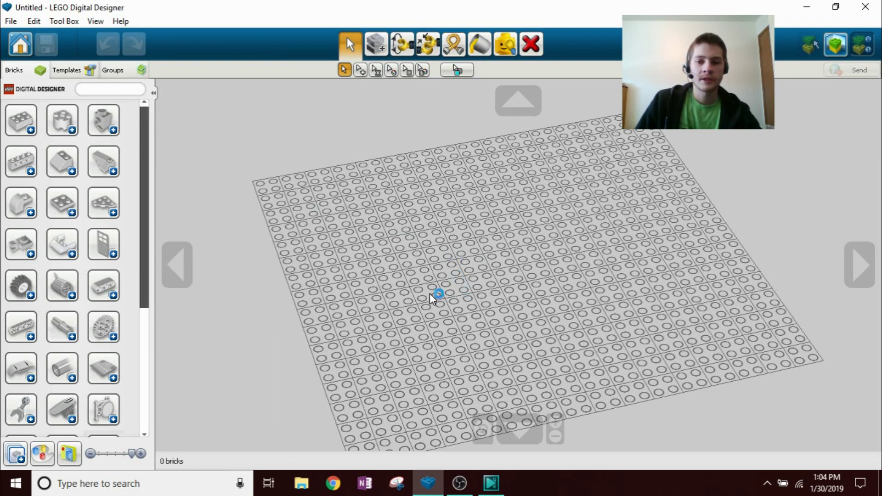
{"action": "right_click_drag", "start_coordinate": [472, 304], "coordinate": [414, 274]}
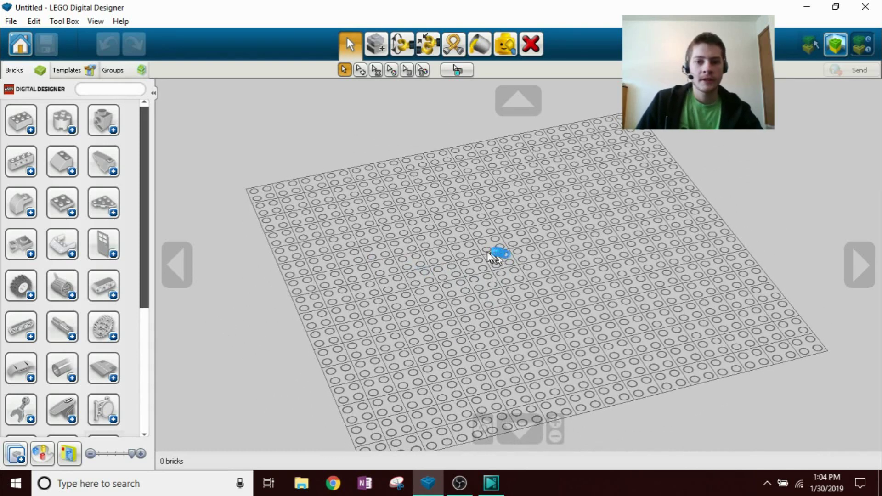
{"action": "right_click_drag", "start_coordinate": [408, 218], "coordinate": [322, 224]}
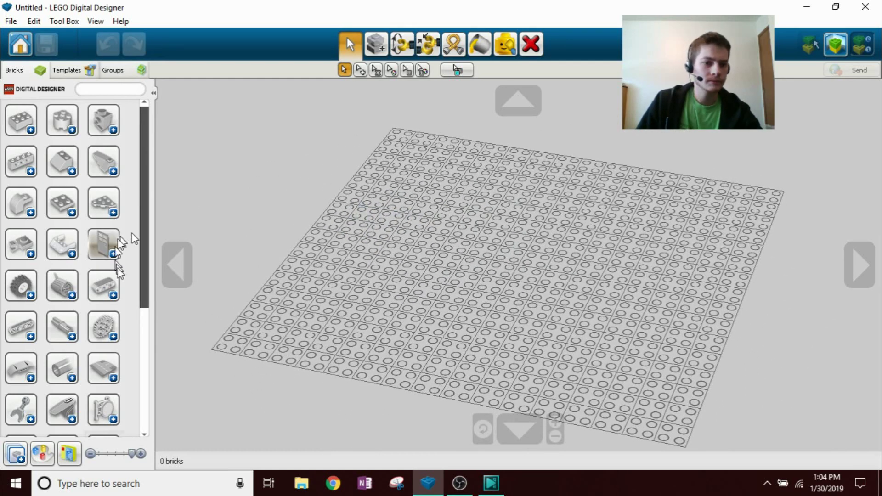
{"action": "scroll", "coordinate": [79, 267], "scroll_direction": "down", "scroll_amount": 2}
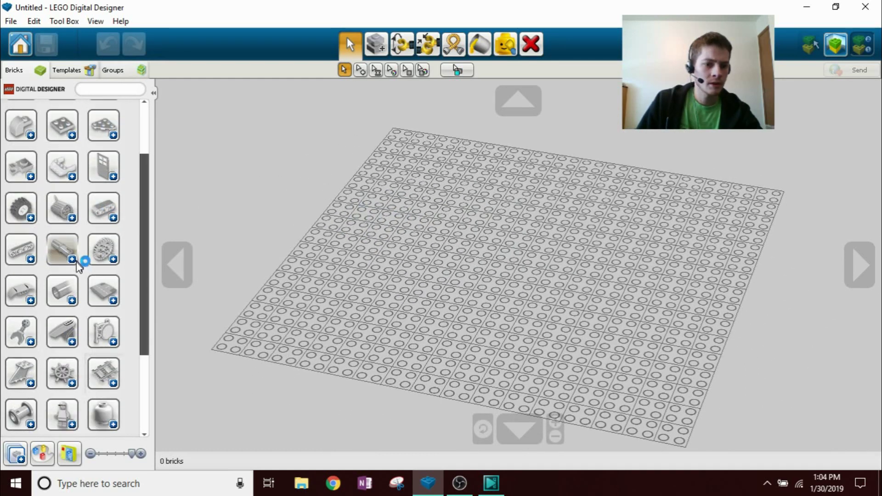
{"action": "left_click", "coordinate": [48, 449]}
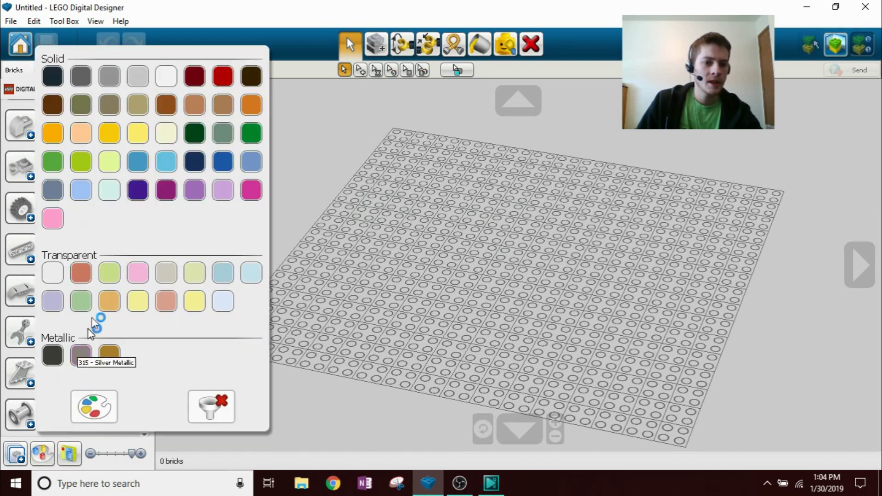
{"action": "left_click", "coordinate": [55, 81]}
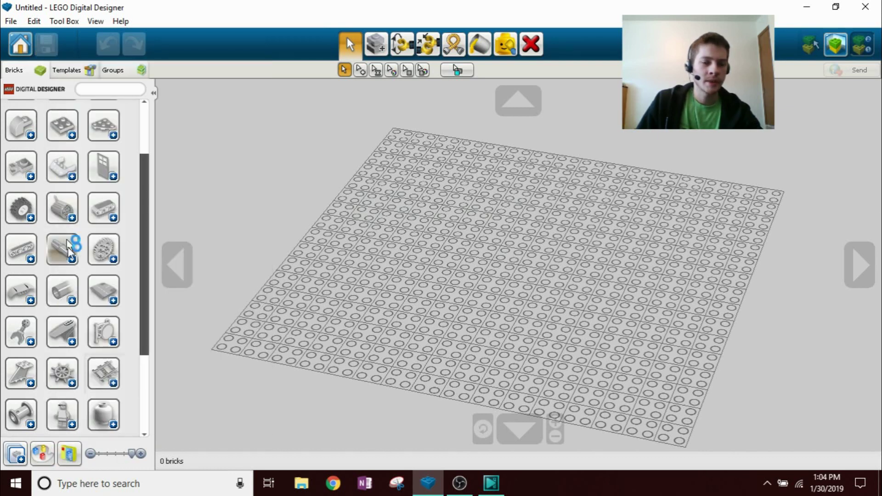
Look at the black parts in the small modified-plates category, collapse it, and browse the rest of the brick palette
{"action": "left_click", "coordinate": [34, 177]}
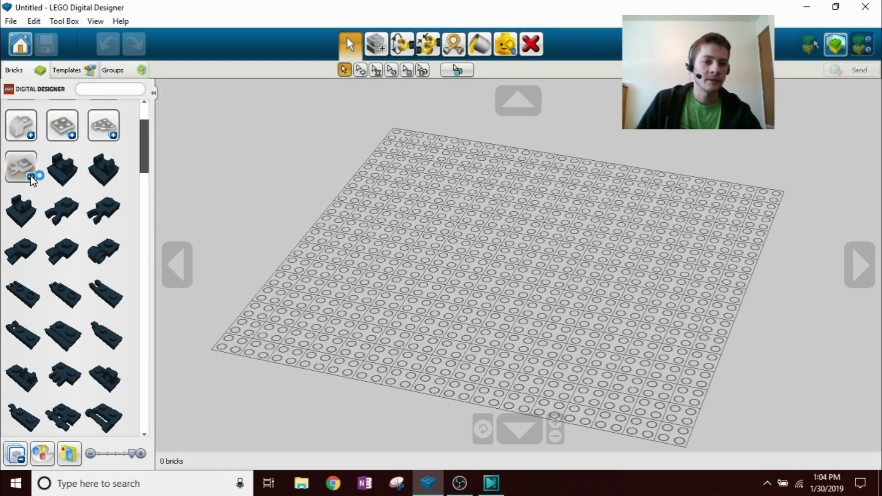
{"action": "left_click", "coordinate": [30, 176]}
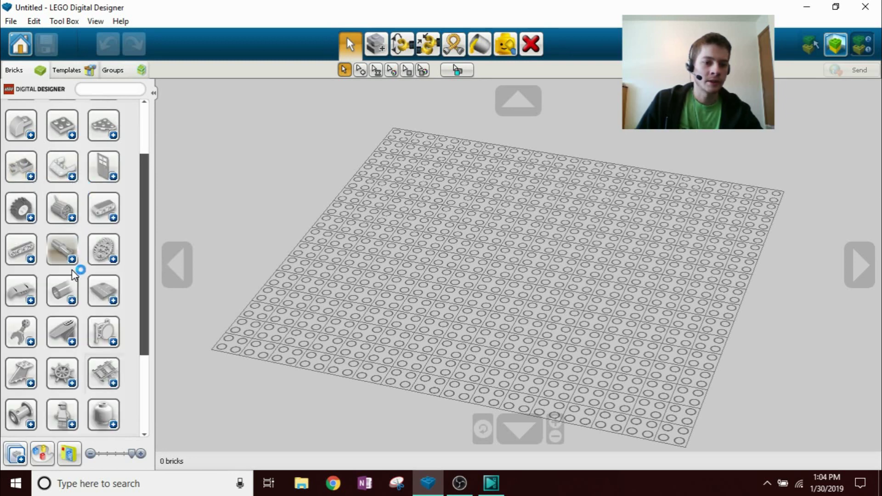
{"action": "scroll", "coordinate": [72, 269], "scroll_direction": "down", "scroll_amount": 2}
{"action": "scroll", "coordinate": [68, 291], "scroll_direction": "down", "scroll_amount": 1}
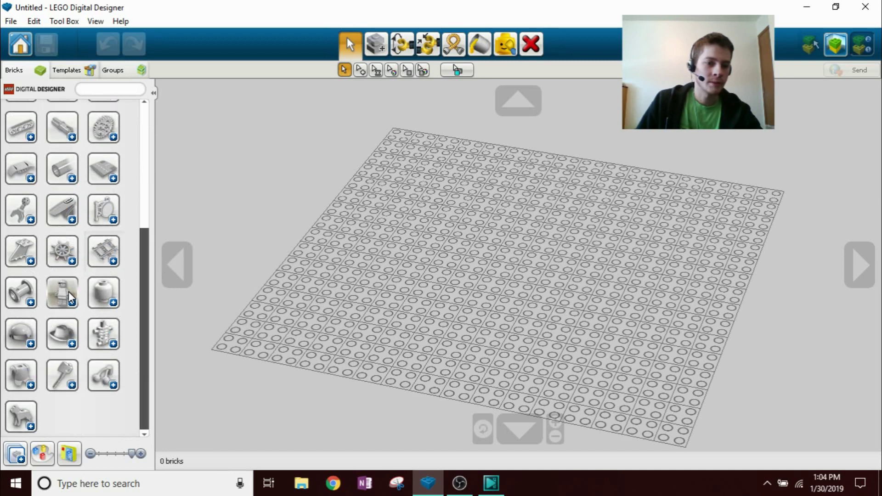
{"action": "scroll", "coordinate": [68, 292], "scroll_direction": "up", "scroll_amount": 2}
{"action": "scroll", "coordinate": [73, 284], "scroll_direction": "up", "scroll_amount": 1}
Widen the brick palette to four columns and bring it back to three columns
{"action": "left_click_drag", "start_coordinate": [154, 356], "coordinate": [184, 356]}
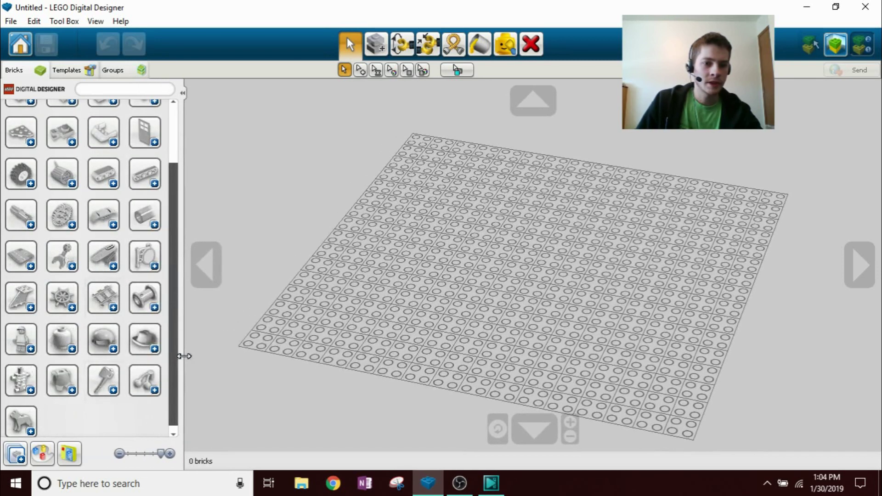
{"action": "mouse_move", "coordinate": [163, 457]}
{"action": "left_mouse_down"}
{"action": "mouse_move", "coordinate": [135, 458]}
{"action": "mouse_move", "coordinate": [167, 463]}
{"action": "left_mouse_up"}
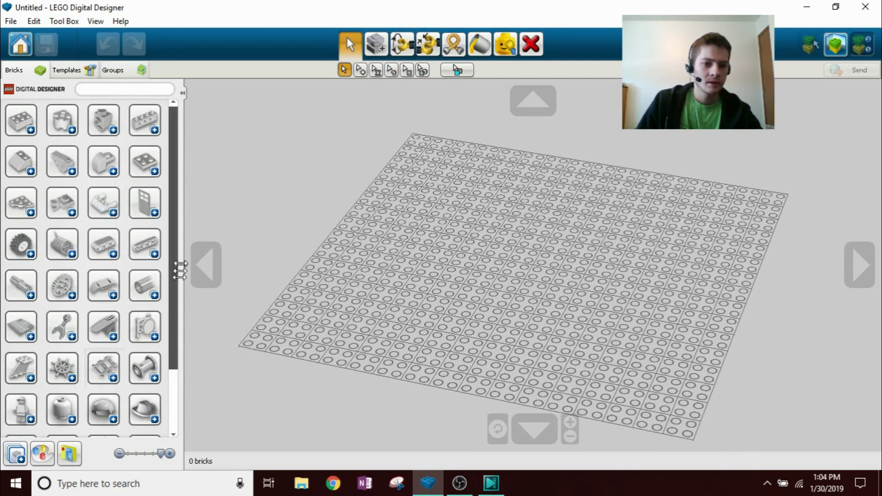
{"action": "left_click_drag", "start_coordinate": [179, 236], "coordinate": [152, 293]}
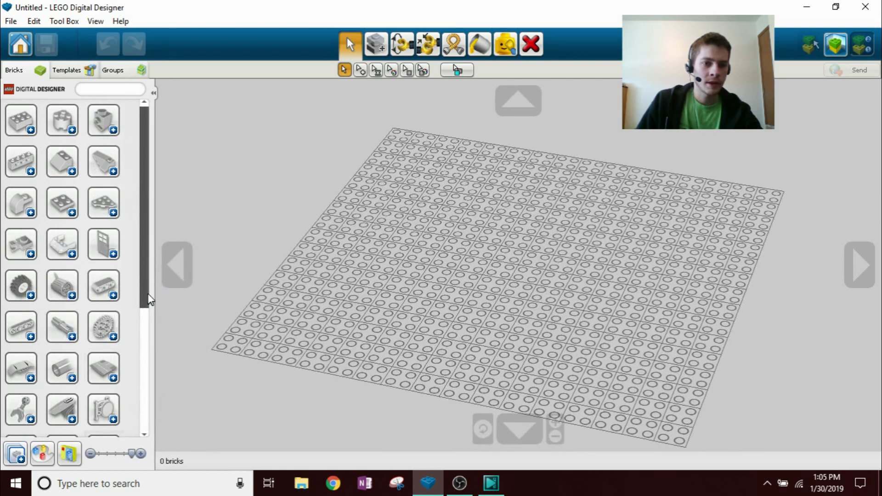
Look through the palette's categories, including the train, wheel and vehicle body groups, for a suitable vehicle base
{"action": "left_click", "coordinate": [55, 188]}
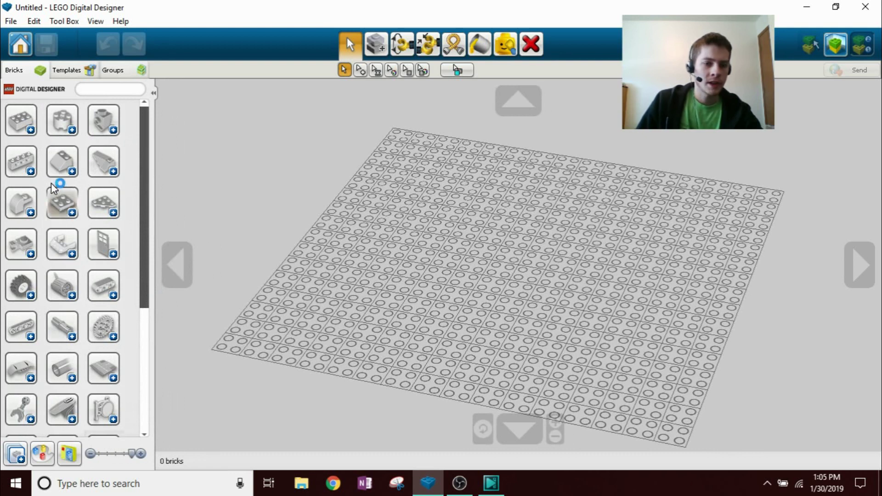
{"action": "scroll", "coordinate": [62, 326], "scroll_direction": "down", "scroll_amount": 3}
{"action": "scroll", "coordinate": [62, 337], "scroll_direction": "down", "scroll_amount": 1}
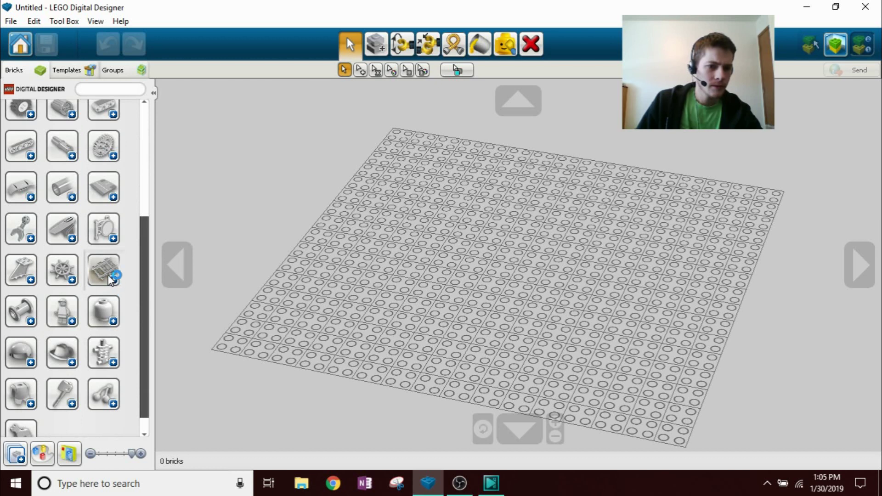
{"action": "left_click", "coordinate": [98, 268]}
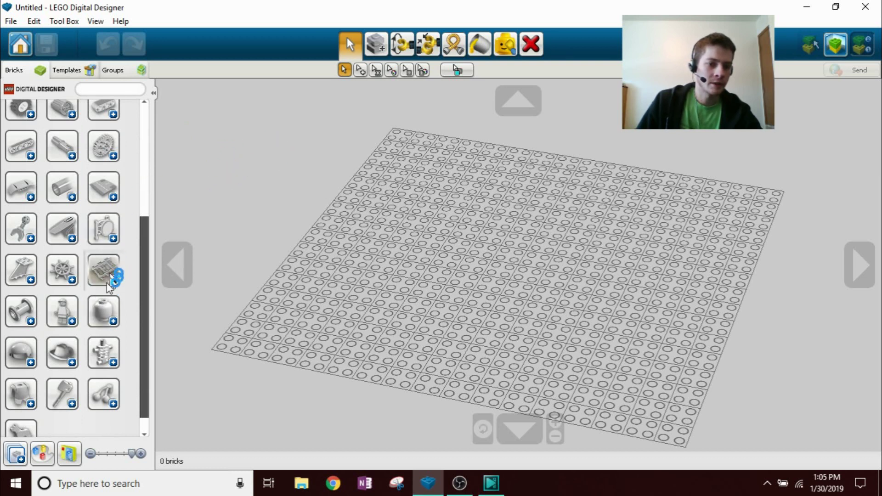
{"action": "scroll", "coordinate": [136, 239], "scroll_direction": "up", "scroll_amount": 3}
{"action": "scroll", "coordinate": [133, 216], "scroll_direction": "up", "scroll_amount": 2}
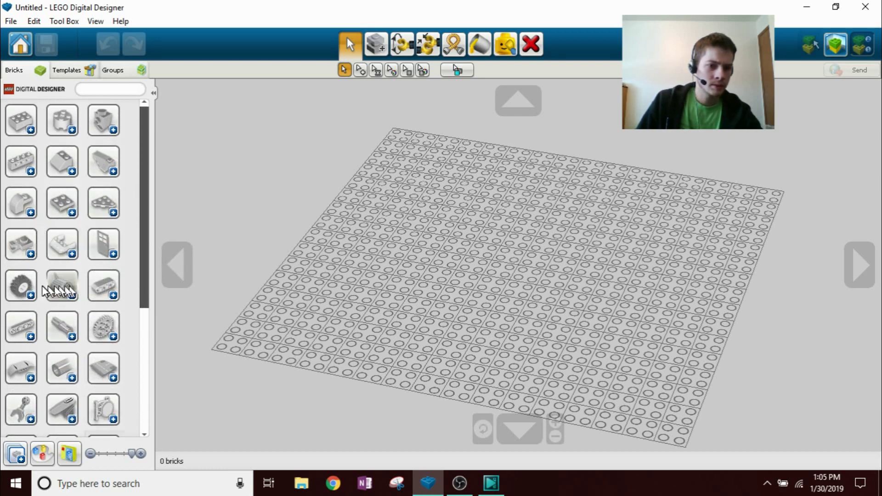
{"action": "left_click", "coordinate": [22, 285]}
{"action": "mouse_move", "coordinate": [143, 153]}
{"action": "left_mouse_down"}
{"action": "mouse_move", "coordinate": [152, 146]}
{"action": "mouse_move", "coordinate": [157, 232]}
{"action": "mouse_move", "coordinate": [151, 402]}
{"action": "mouse_move", "coordinate": [136, 241]}
{"action": "mouse_move", "coordinate": [141, 161]}
{"action": "left_mouse_up"}
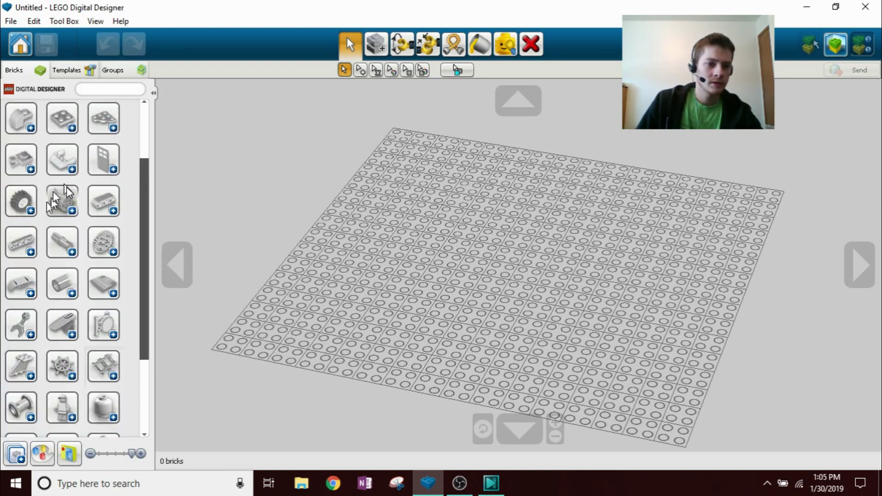
{"action": "left_click_drag", "start_coordinate": [138, 219], "coordinate": [149, 161]}
{"action": "left_click", "coordinate": [90, 215]}
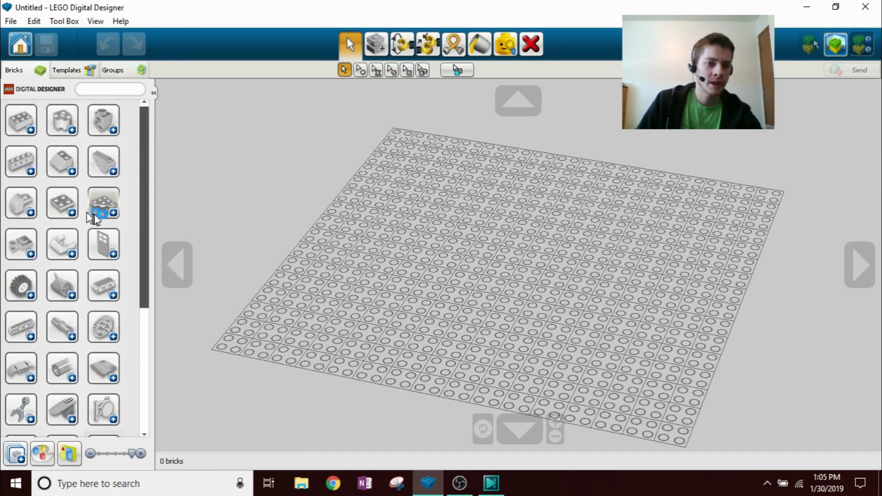
{"action": "left_click", "coordinate": [94, 256]}
{"action": "left_click", "coordinate": [71, 255]}
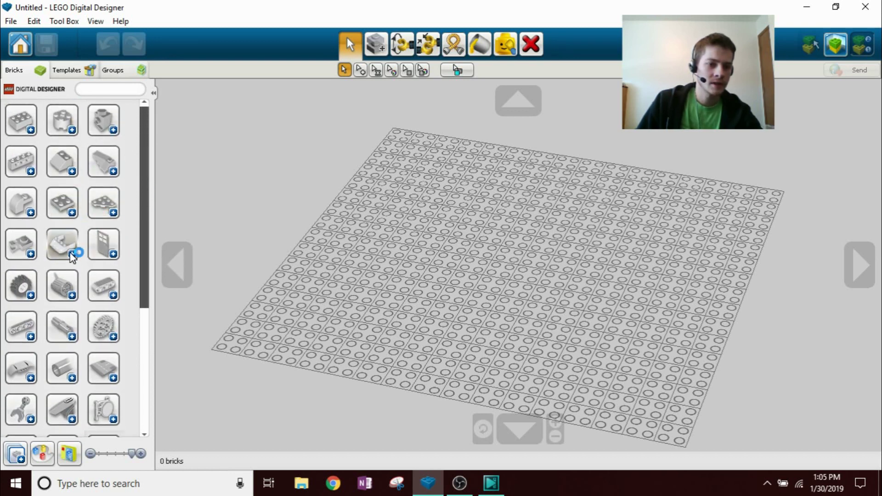
{"action": "left_click", "coordinate": [72, 254]}
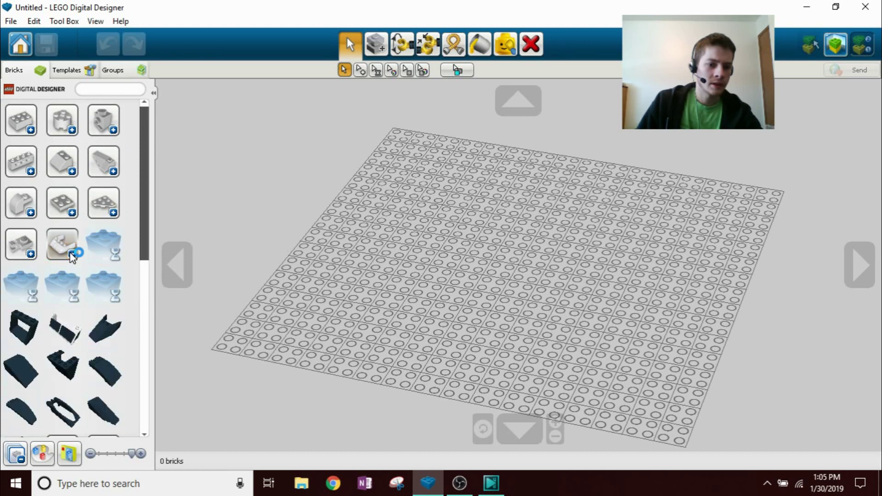
{"action": "left_click", "coordinate": [72, 255]}
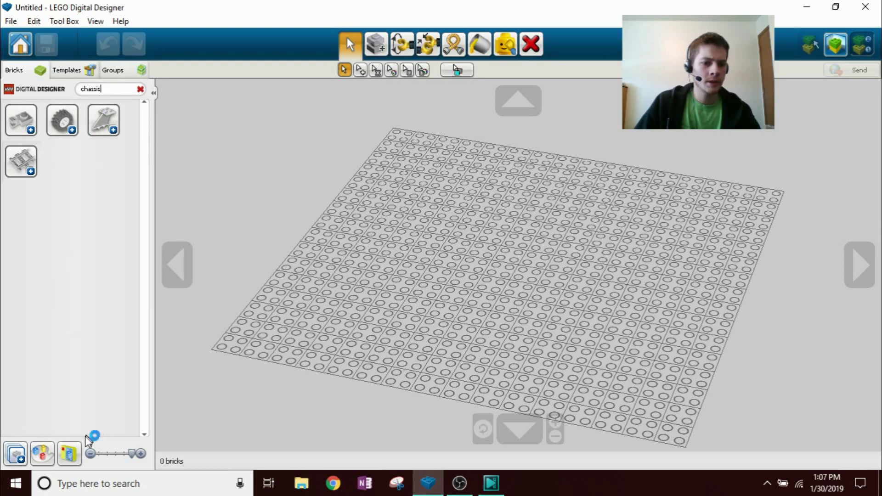
Search the bricks for "chassis", expand all categories, and place the black chassis with the long rectangular opening on the middle of the grid
{"action": "left_click", "coordinate": [19, 454]}
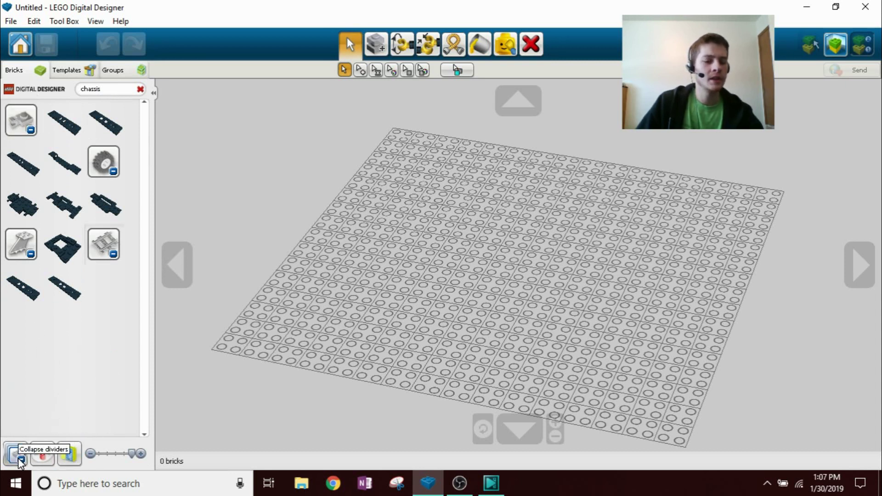
{"action": "left_click", "coordinate": [107, 203]}
{"action": "left_click", "coordinate": [506, 271]}
{"action": "scroll", "coordinate": [504, 272], "scroll_direction": "up", "scroll_amount": 1}
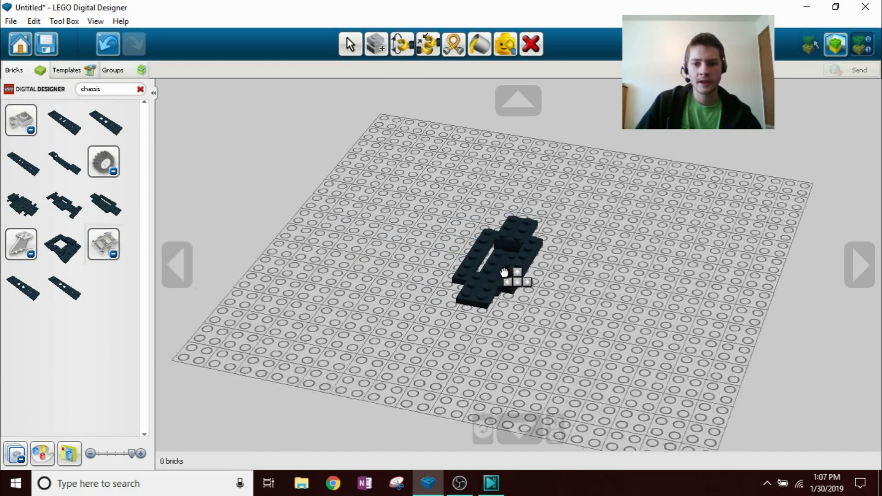
{"action": "right_click_drag", "start_coordinate": [521, 272], "coordinate": [401, 281]}
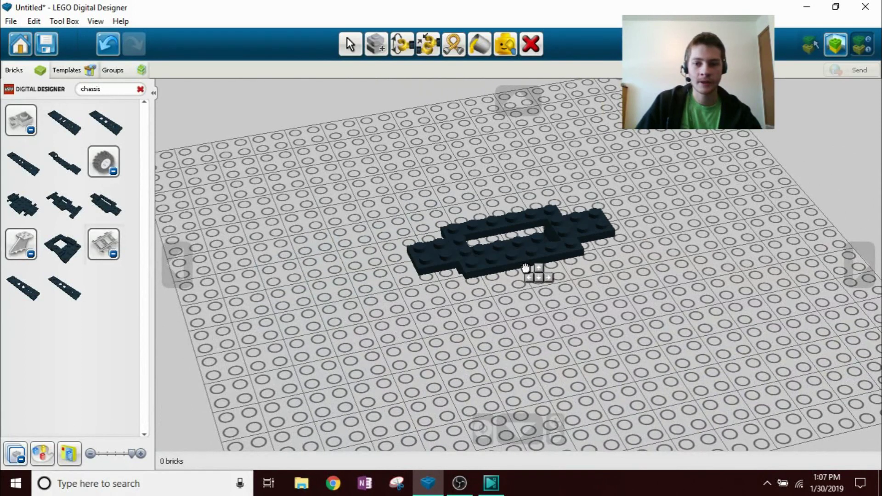
{"action": "left_click", "coordinate": [526, 268]}
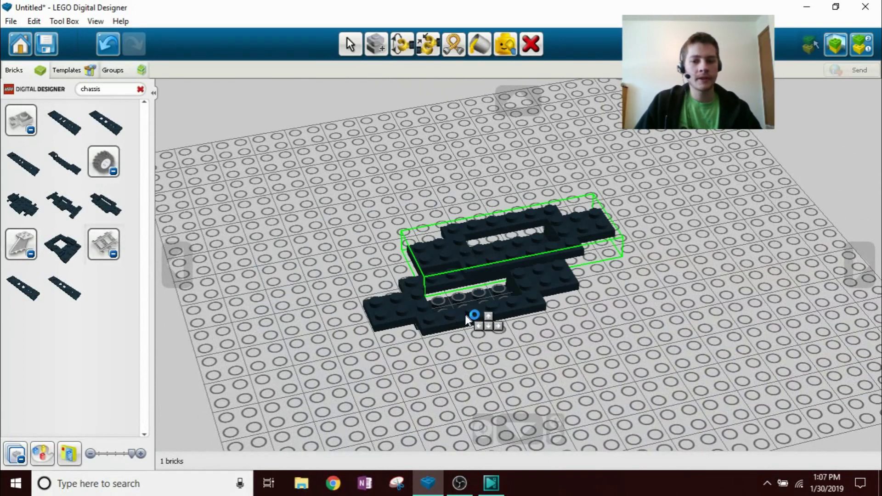
{"action": "key", "text": "Escape"}
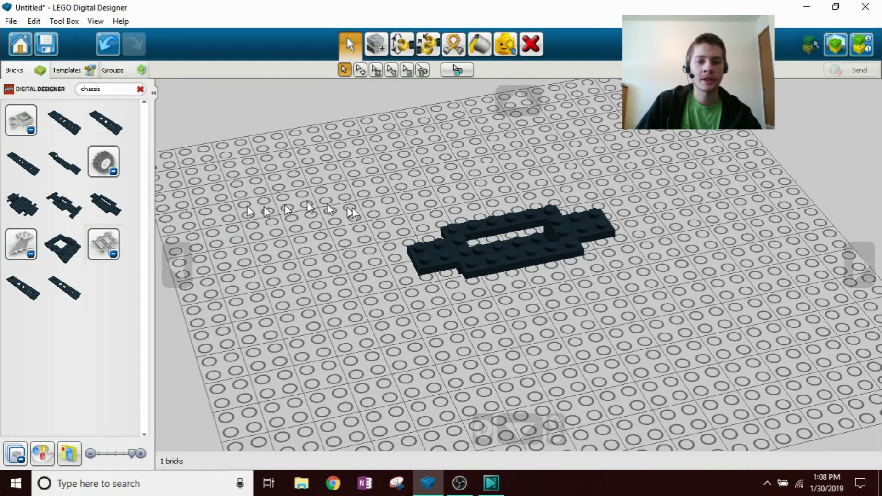
{"action": "left_click_drag", "start_coordinate": [527, 236], "coordinate": [514, 248]}
{"action": "right_click_drag", "start_coordinate": [580, 299], "coordinate": [518, 284]}
{"action": "scroll", "coordinate": [559, 252], "scroll_direction": "up", "scroll_amount": 2}
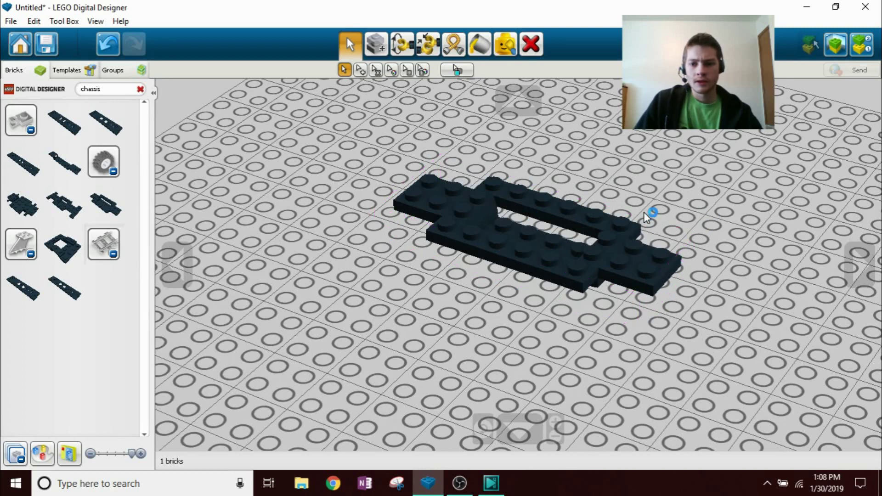
{"action": "right_click_drag", "start_coordinate": [688, 237], "coordinate": [396, 252]}
{"action": "left_click", "coordinate": [467, 286]}
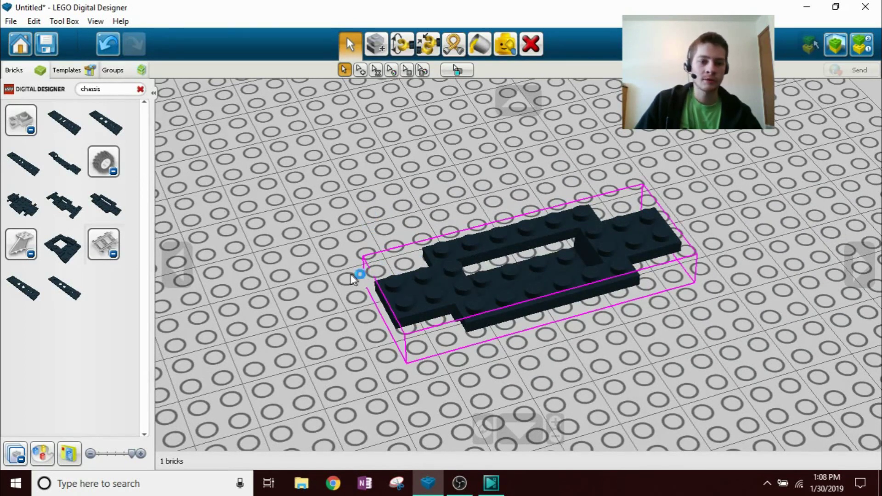
Clear the chassis search and place two black 1x2 bricks with side studs opposite each other at one end of the chassis's wide section
{"action": "left_click", "coordinate": [14, 454]}
{"action": "left_click", "coordinate": [141, 90]}
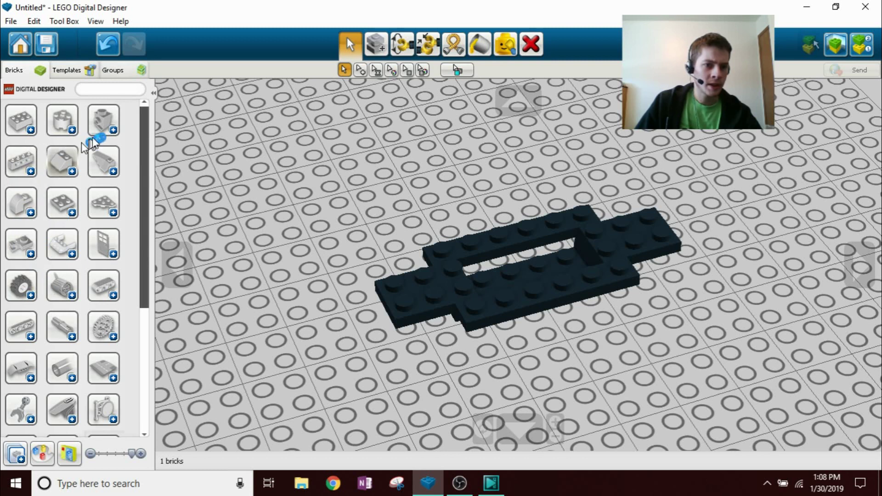
{"action": "left_click", "coordinate": [110, 131]}
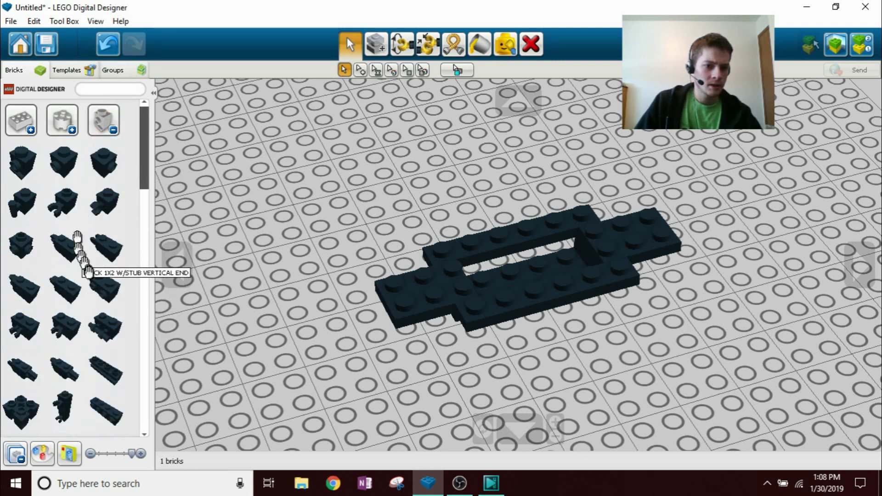
{"action": "left_click", "coordinate": [94, 281]}
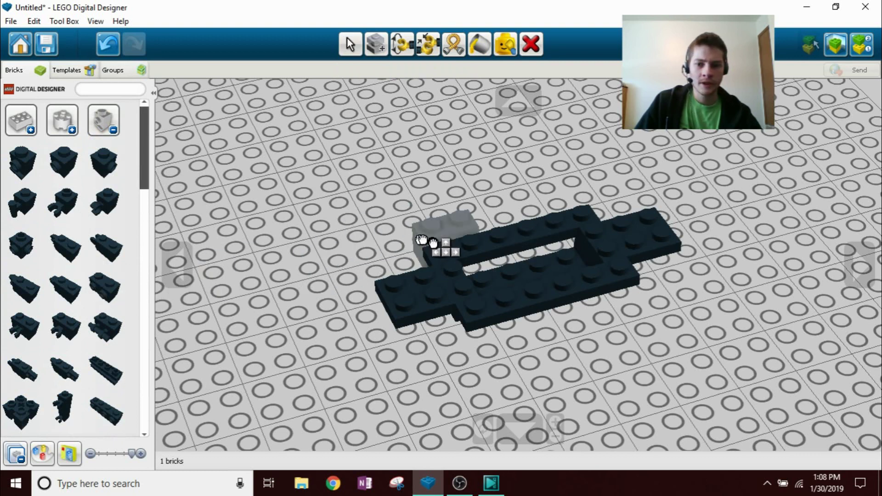
{"action": "left_click", "coordinate": [442, 249]}
{"action": "left_click", "coordinate": [478, 308]}
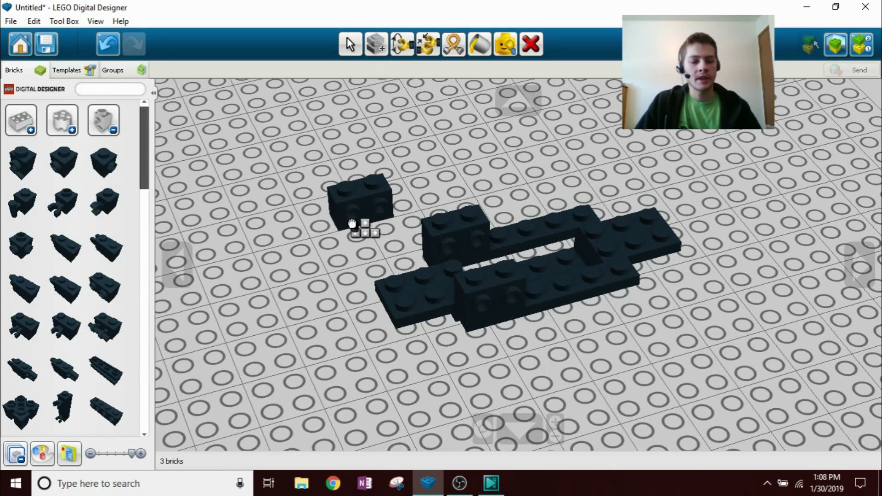
Stop placing bricks with side studs and collapse the expanded brick category in the palette
{"action": "key", "text": "Escape"}
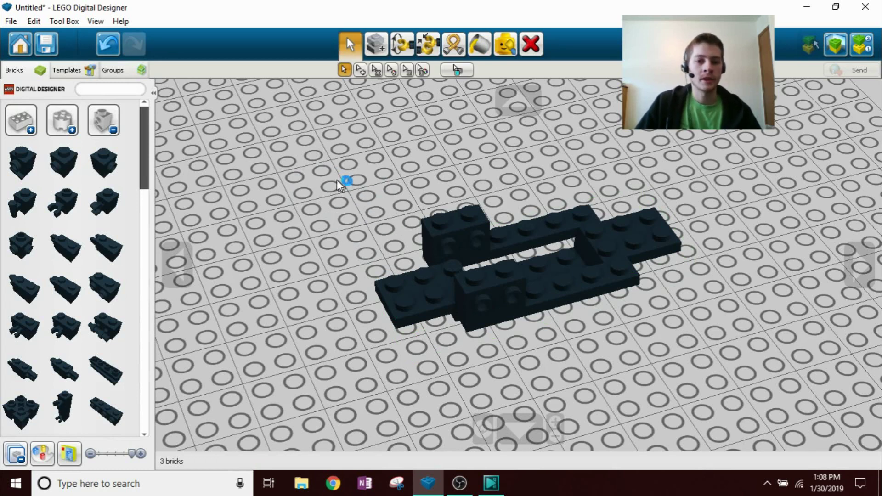
{"action": "right_click_drag", "start_coordinate": [373, 252], "coordinate": [161, 156]}
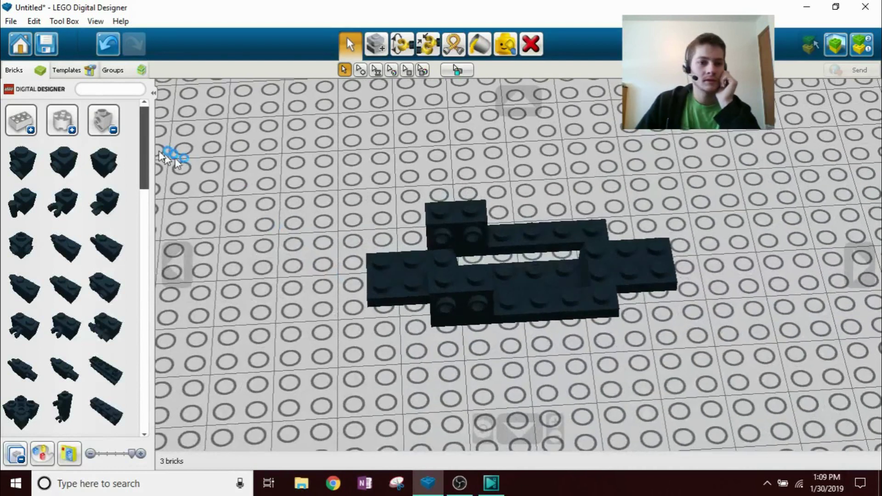
{"action": "left_click", "coordinate": [114, 131]}
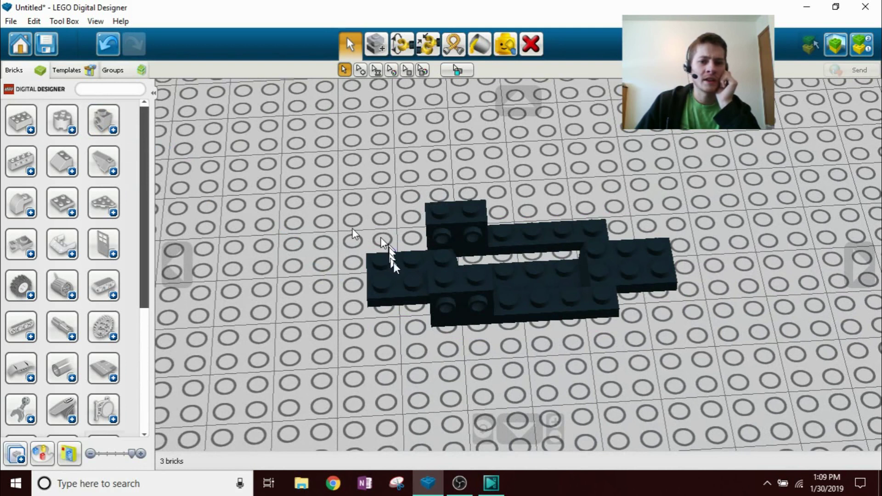
Delete the black 1x2 side-stud brick on the far side of the chassis and return to single selection
{"action": "left_click", "coordinate": [444, 227]}
{"action": "right_click_drag", "start_coordinate": [350, 216], "coordinate": [410, 212]}
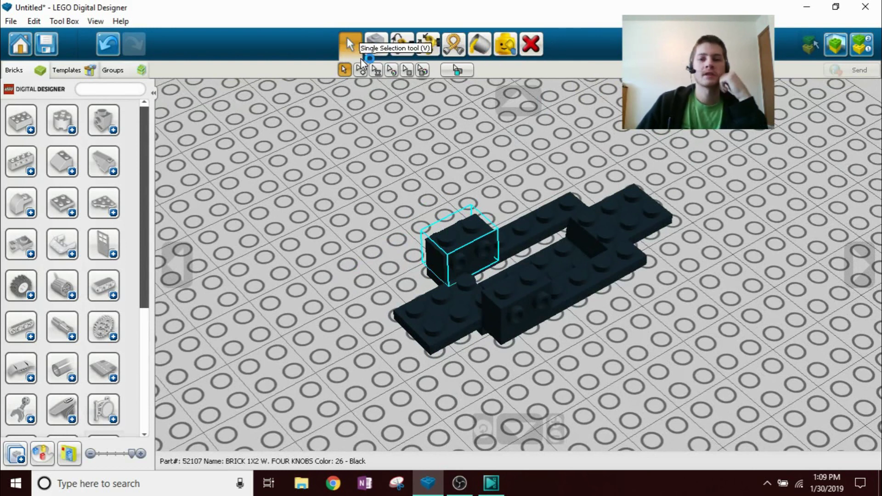
{"action": "left_click", "coordinate": [536, 44]}
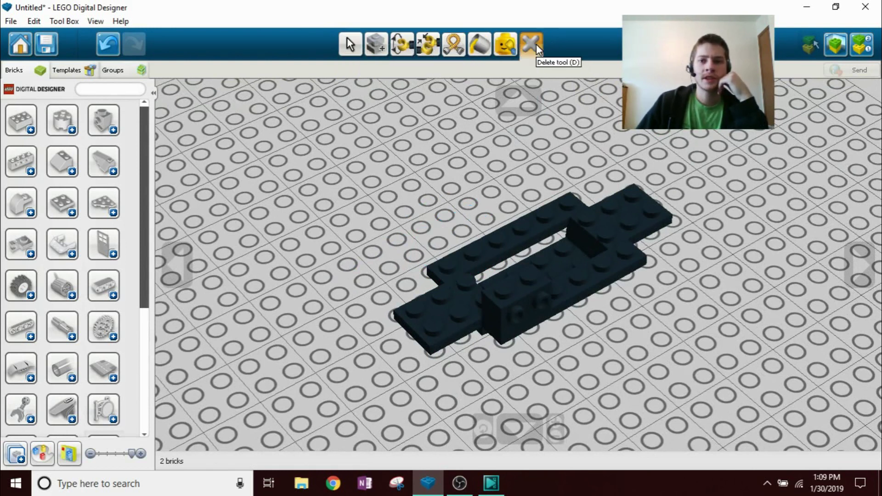
{"action": "left_click", "coordinate": [350, 45]}
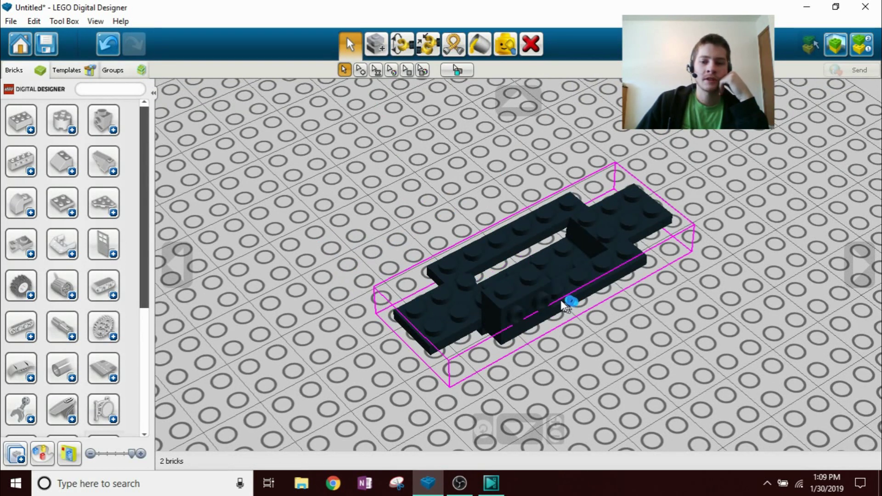
Clone the remaining black 1x2 side-stud brick and place the copy opposite it on the chassis's far side
{"action": "left_click", "coordinate": [538, 299]}
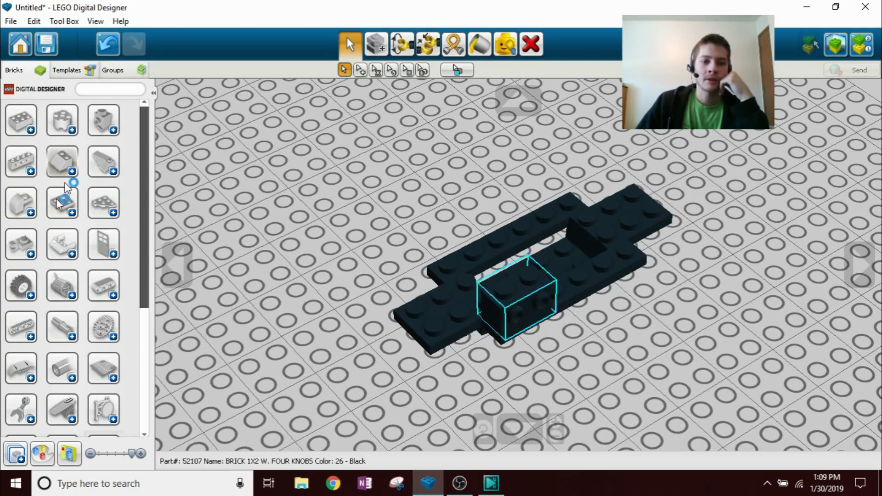
{"action": "right_click_drag", "start_coordinate": [514, 293], "coordinate": [277, 334]}
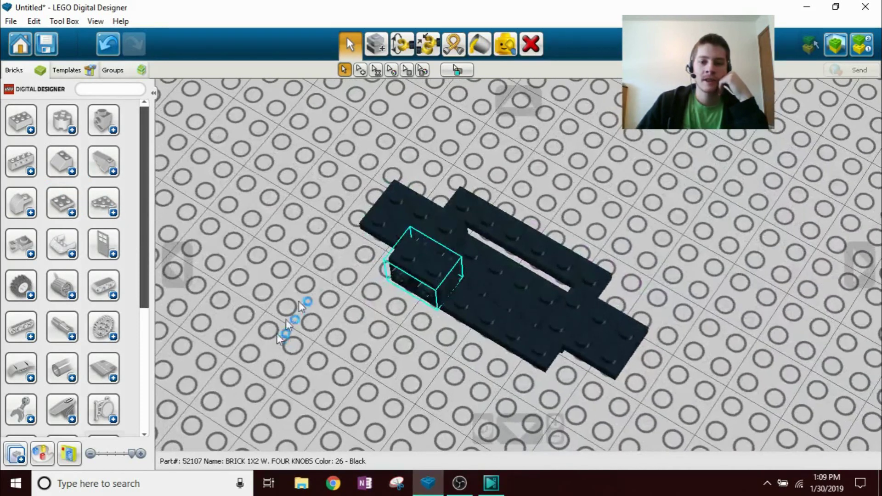
{"action": "left_click", "coordinate": [378, 46]}
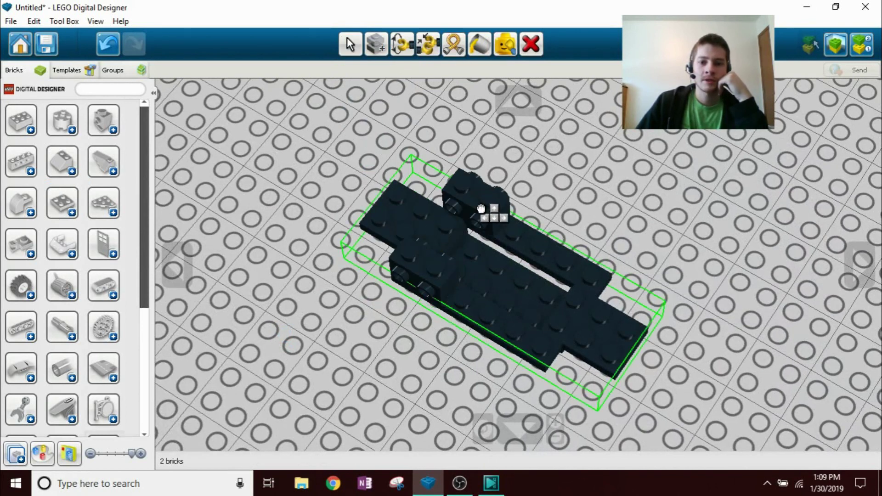
{"action": "left_click", "coordinate": [482, 211]}
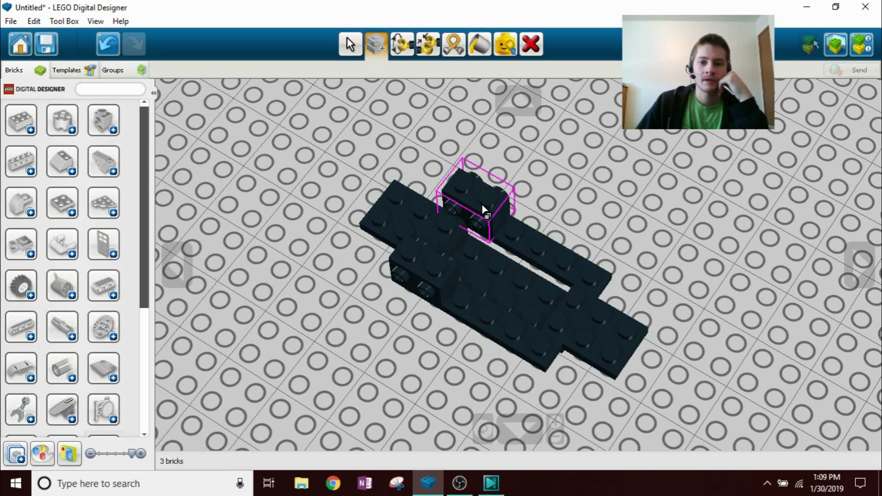
{"action": "left_click", "coordinate": [353, 45]}
{"action": "right_click_drag", "start_coordinate": [356, 183], "coordinate": [458, 162]}
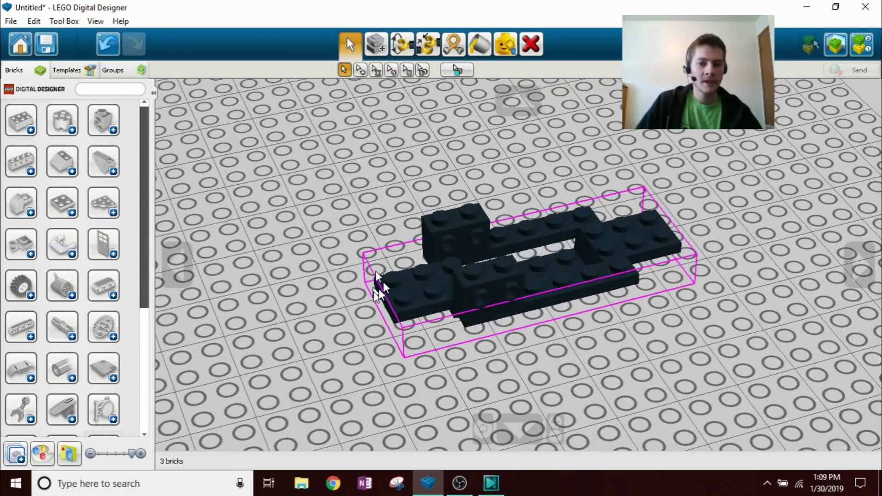
Filter the brick palette to solid blue and expand the plates category
{"action": "right_click_drag", "start_coordinate": [683, 335], "coordinate": [614, 302]}
{"action": "left_click", "coordinate": [51, 455]}
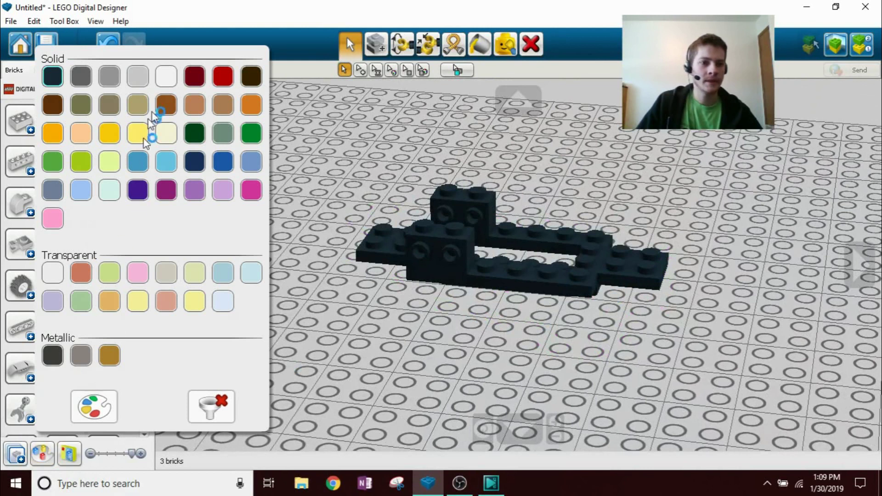
{"action": "left_click", "coordinate": [223, 161]}
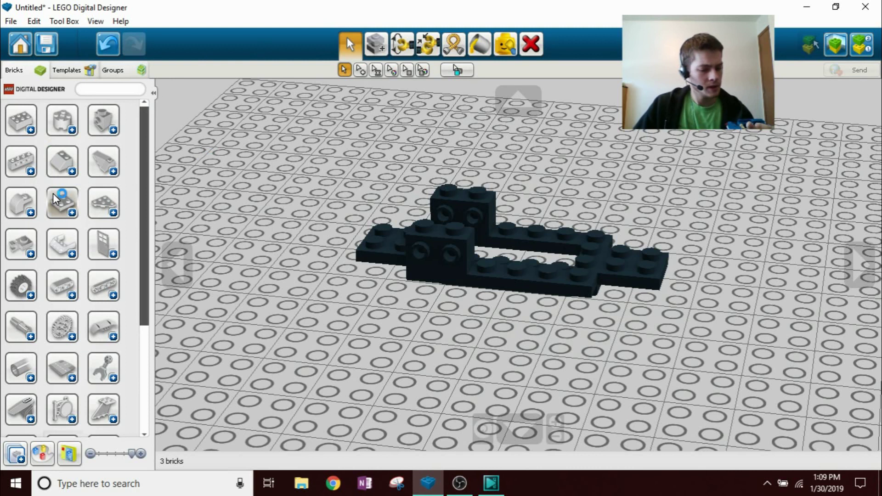
{"action": "right_click_drag", "start_coordinate": [371, 305], "coordinate": [367, 167]}
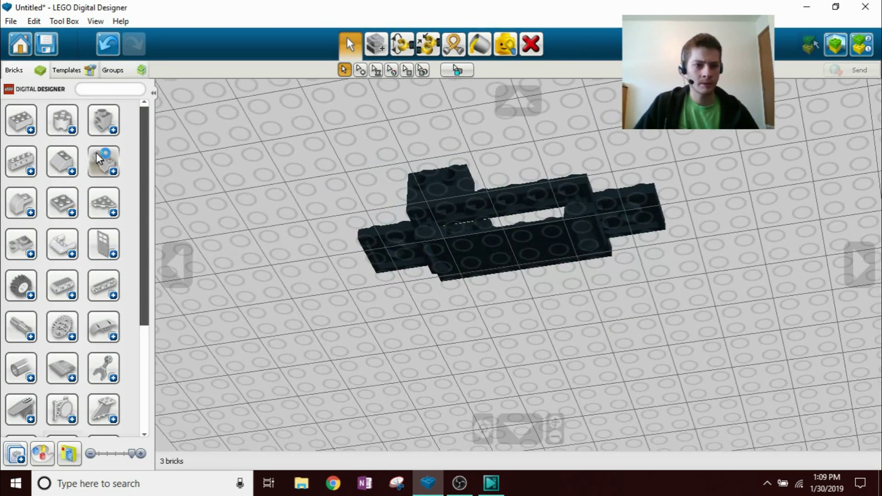
{"action": "left_click", "coordinate": [67, 206]}
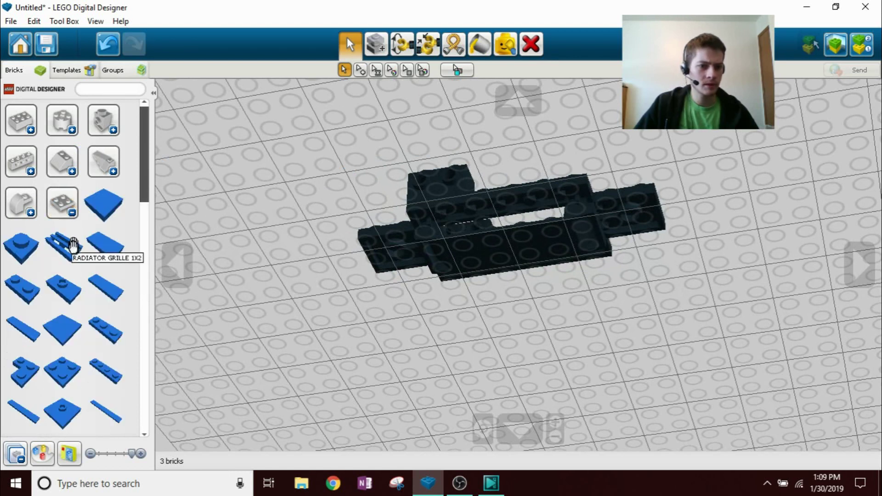
Place two blue 1x6 plates on the underside of the chassis, one along each long side of the wide section
{"action": "scroll", "coordinate": [79, 262], "scroll_direction": "down", "scroll_amount": 3}
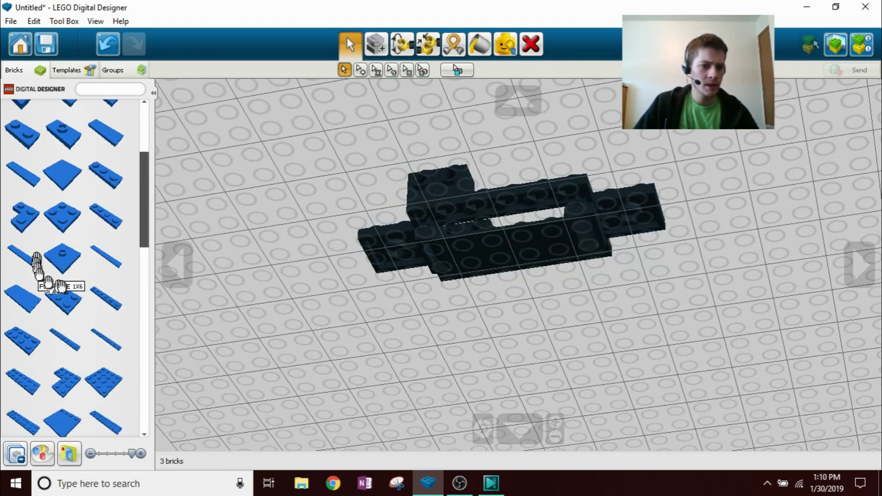
{"action": "scroll", "coordinate": [80, 248], "scroll_direction": "up", "scroll_amount": 3}
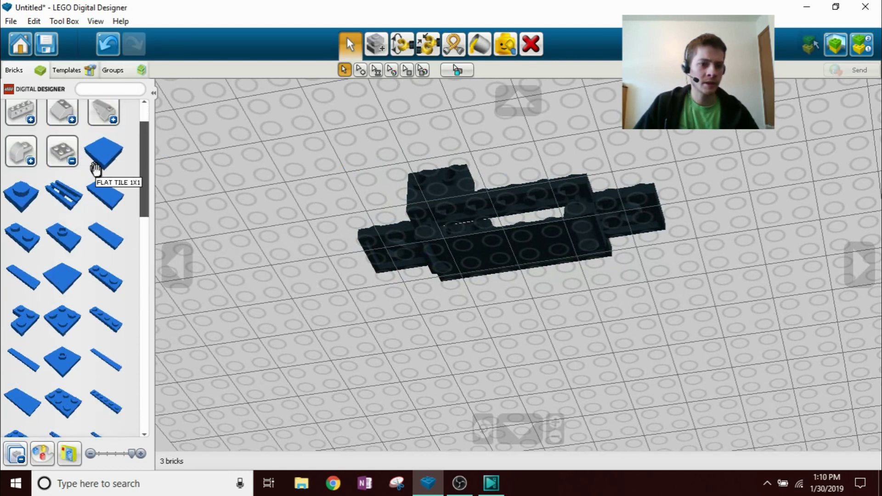
{"action": "scroll", "coordinate": [95, 168], "scroll_direction": "down", "scroll_amount": 3}
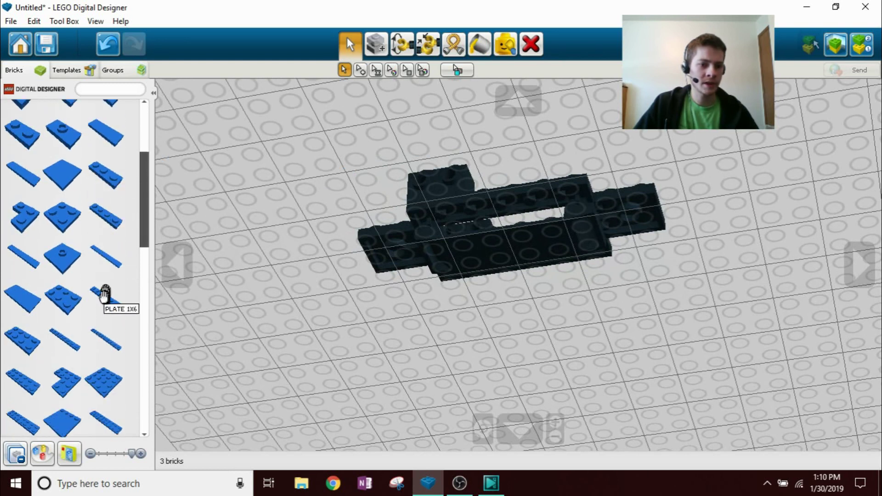
{"action": "scroll", "coordinate": [89, 246], "scroll_direction": "up", "scroll_amount": 3}
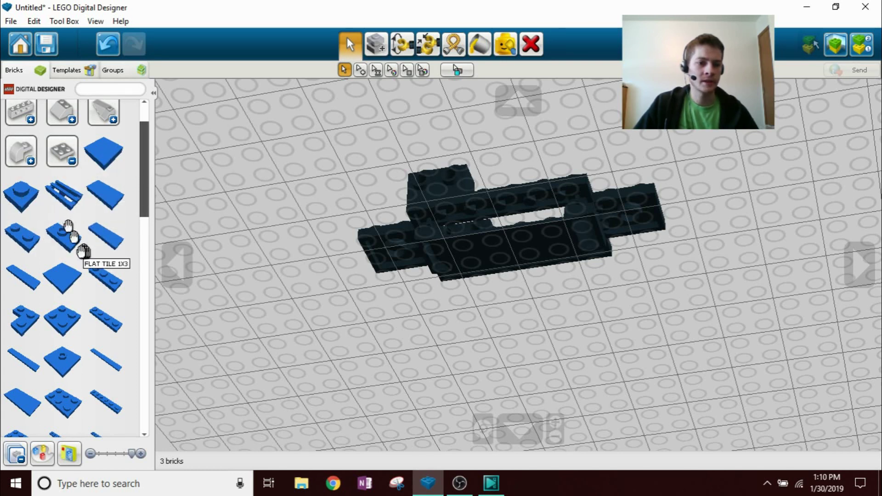
{"action": "scroll", "coordinate": [88, 251], "scroll_direction": "down", "scroll_amount": 1}
{"action": "scroll", "coordinate": [106, 266], "scroll_direction": "down", "scroll_amount": 2}
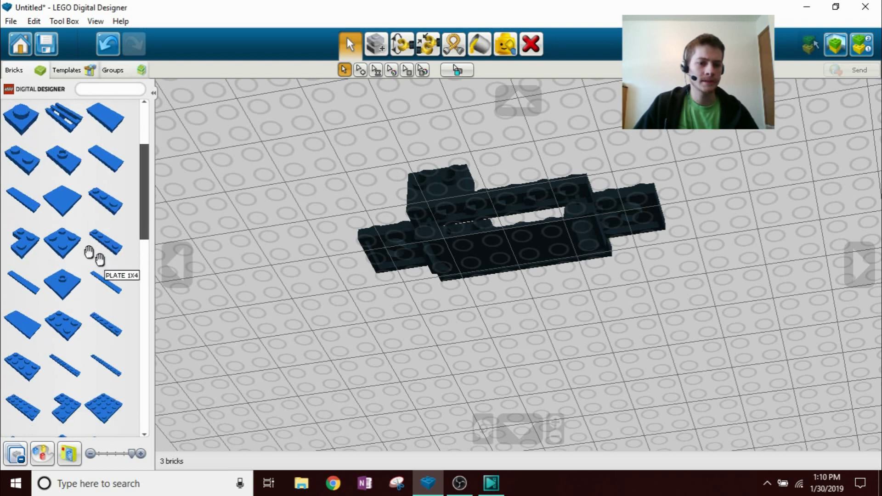
{"action": "left_click", "coordinate": [102, 322]}
{"action": "left_click", "coordinate": [501, 220]}
{"action": "left_click", "coordinate": [479, 214]}
{"action": "right_click_drag", "start_coordinate": [487, 230], "coordinate": [266, 251]}
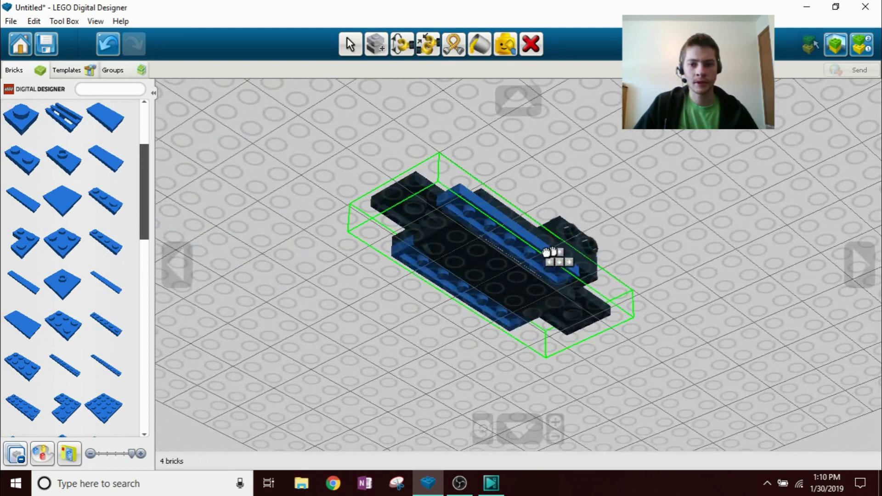
{"action": "left_click", "coordinate": [555, 258]}
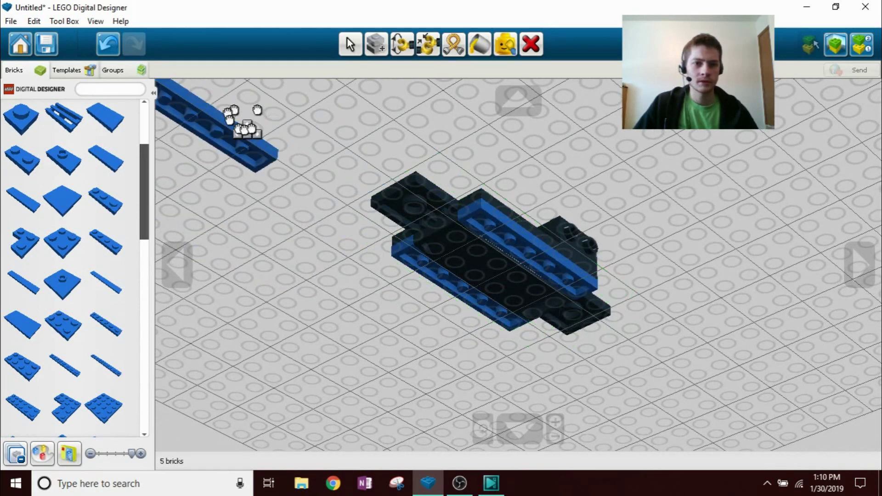
{"action": "key", "text": "Escape"}
Pick up a blue 1x4 plate and turn it horizontally in quarter turns until it again lies parallel to the chassis
{"action": "right_click_drag", "start_coordinate": [339, 197], "coordinate": [556, 353]}
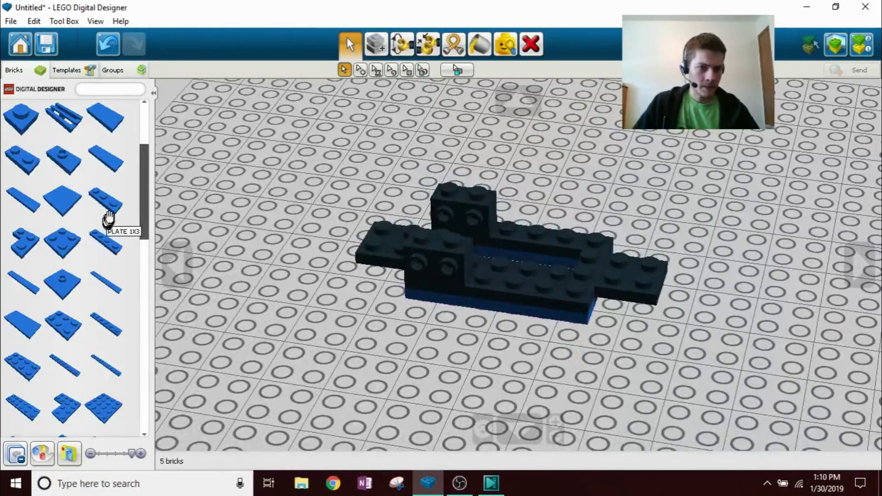
{"action": "left_click", "coordinate": [101, 240]}
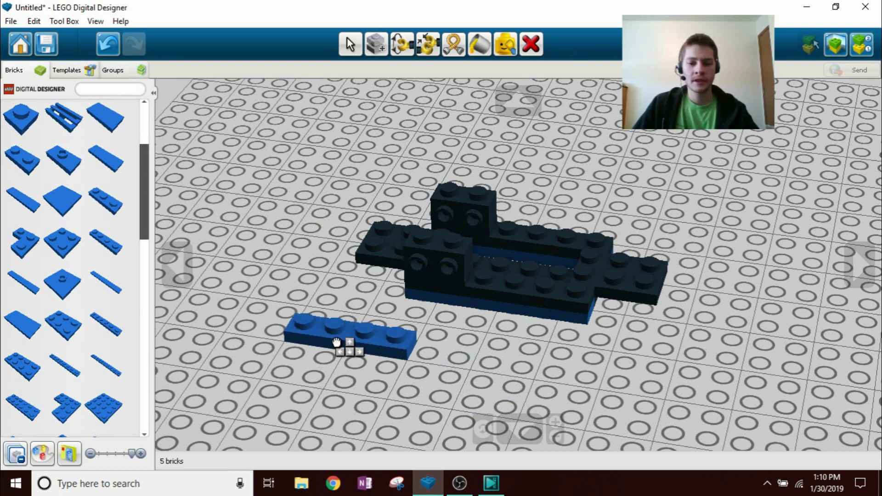
{"action": "key", "text": "Left"}
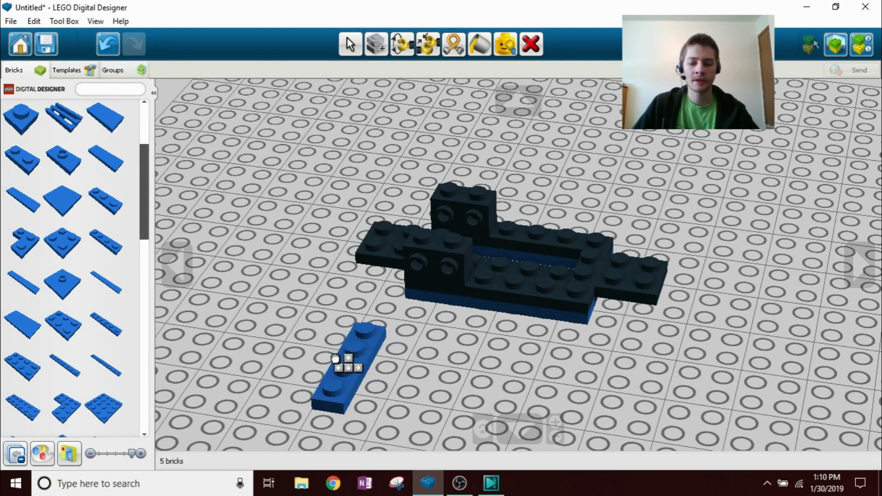
{"action": "key", "text": "Left"}
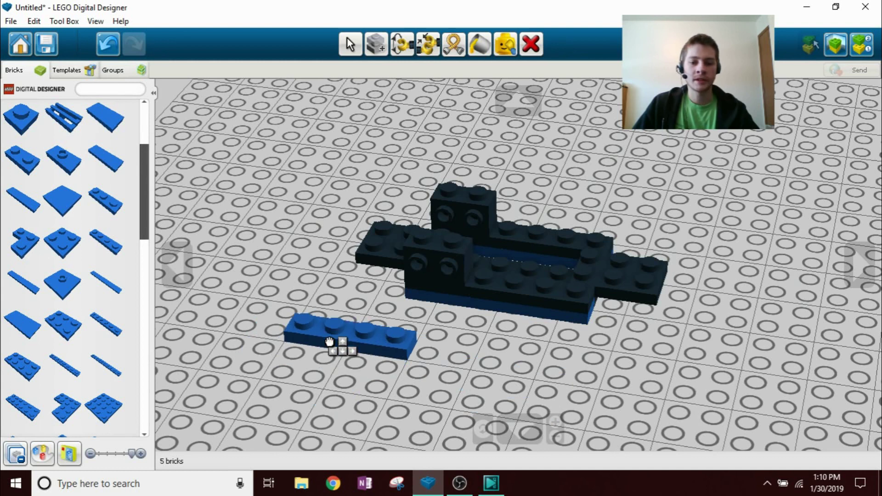
{"action": "key", "text": "Left"}
{"action": "key", "text": "Left"}
{"action": "key", "text": "Left"}
{"action": "key", "text": "Left"}
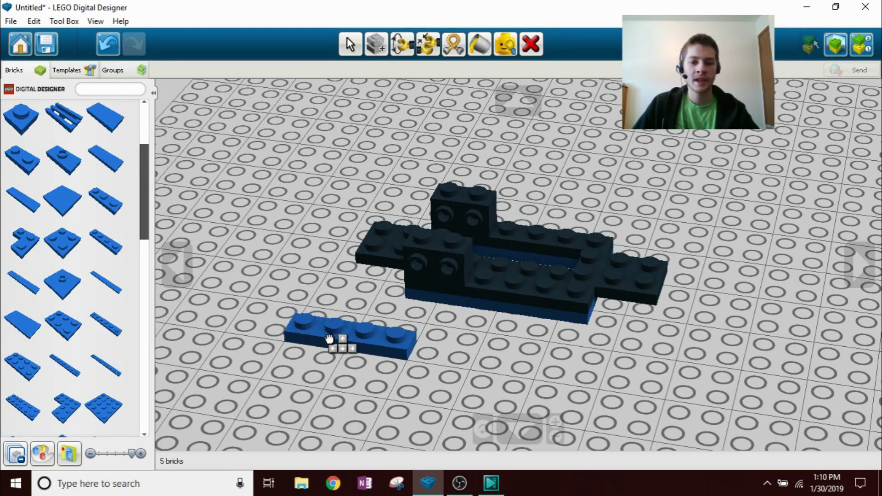
Tip the held blue 1x4 plate over its long edge in quarter turns in front of the chassis
{"action": "right_click_drag", "start_coordinate": [394, 364], "coordinate": [436, 355]}
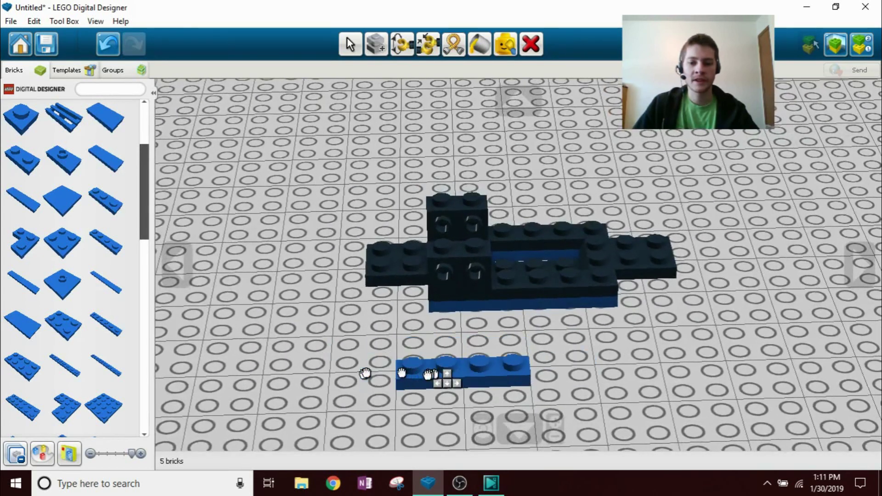
{"action": "key", "text": "Up"}
{"action": "key", "text": "Up"}
{"action": "key", "text": "Up"}
{"action": "key", "text": "Up"}
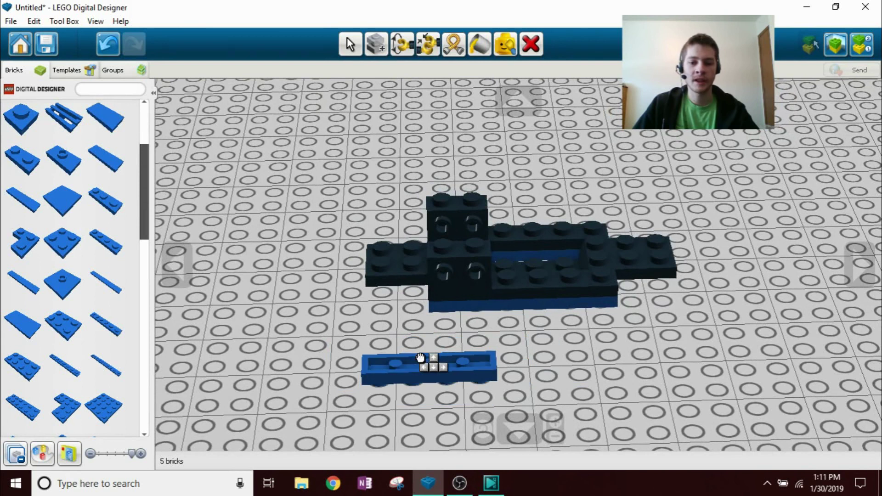
{"action": "left_click_drag", "start_coordinate": [420, 358], "coordinate": [461, 376]}
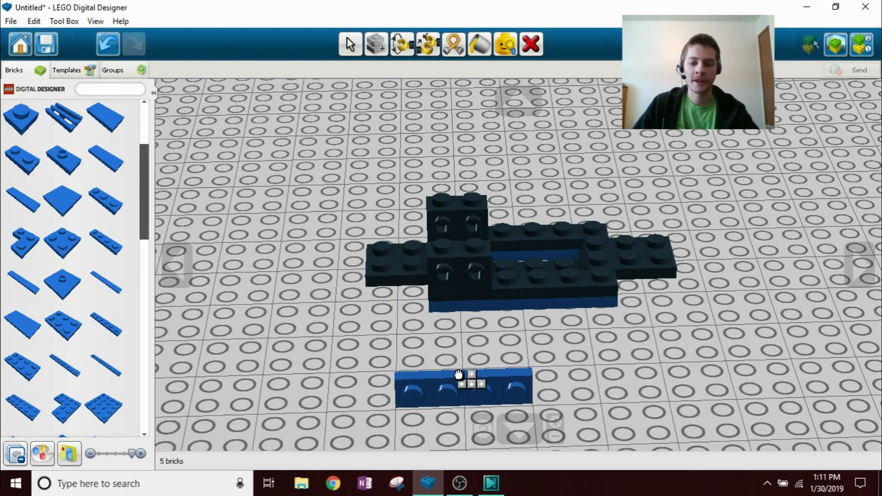
Turn the blue 1x4 plate crosswise and place it across the chassis's wide section, directly beside the two side-stud bricks
{"action": "key", "text": "Left"}
{"action": "right_click_drag", "start_coordinate": [456, 370], "coordinate": [335, 354]}
{"action": "left_click_drag", "start_coordinate": [335, 354], "coordinate": [358, 305]}
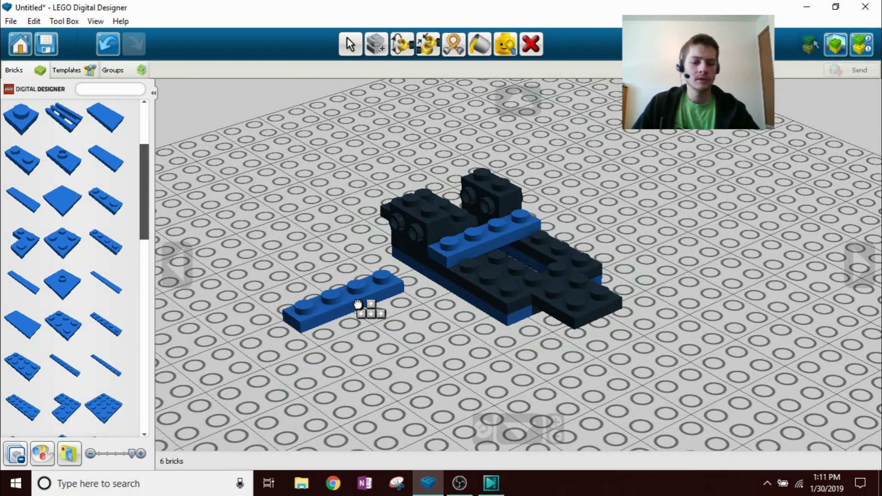
{"action": "key", "text": "v"}
{"action": "right_click_drag", "start_coordinate": [356, 302], "coordinate": [415, 352]}
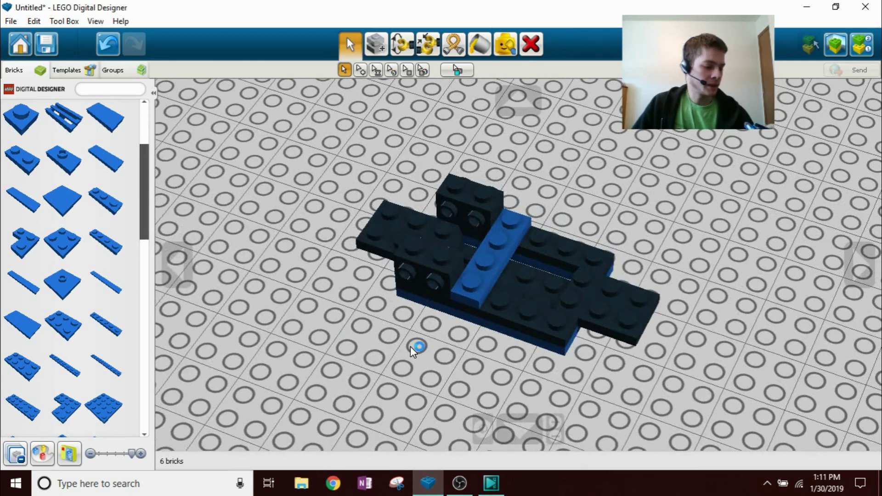
Place two blue 1x3 plates along the wide section's long sides, running from the crosswise plate to the section's end
{"action": "left_click", "coordinate": [112, 201]}
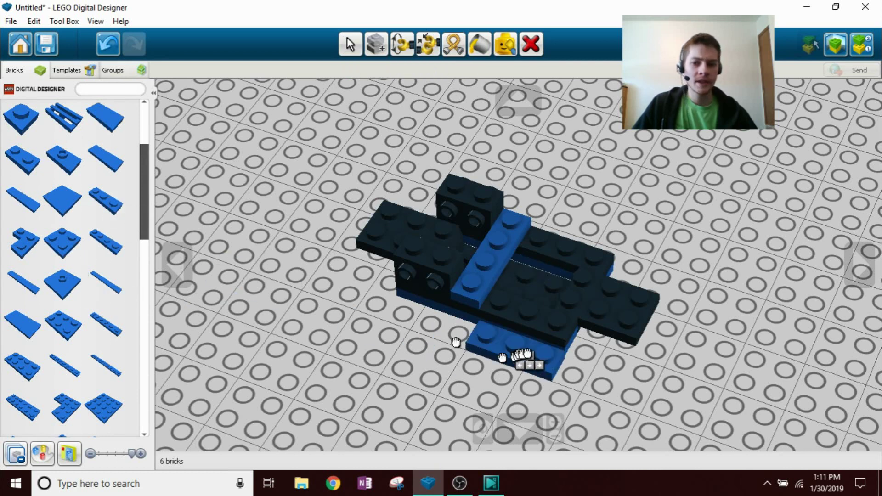
{"action": "left_click", "coordinate": [568, 252]}
{"action": "left_click", "coordinate": [568, 251]}
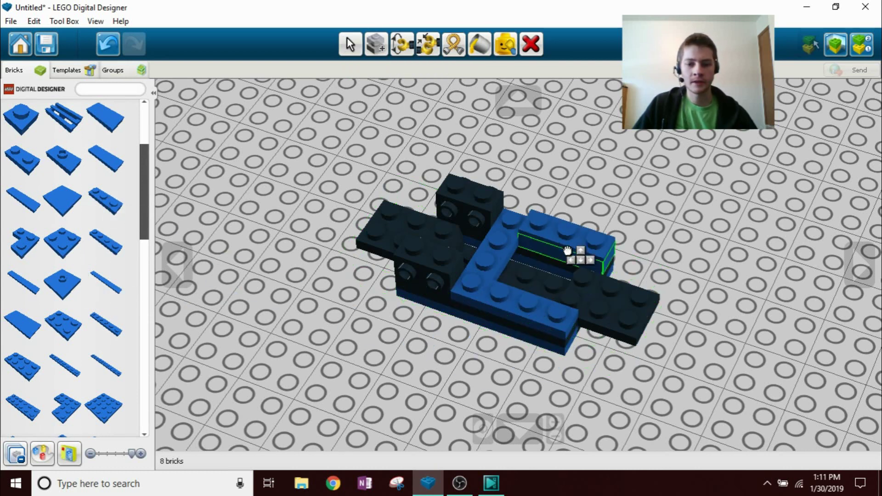
{"action": "left_click", "coordinate": [567, 251]}
Stack two blue 2x2 plates on each narrow end of the chassis, four plates in total
{"action": "right_click_drag", "start_coordinate": [460, 349], "coordinate": [498, 367]}
{"action": "left_click", "coordinate": [64, 248]}
{"action": "left_click", "coordinate": [404, 296]}
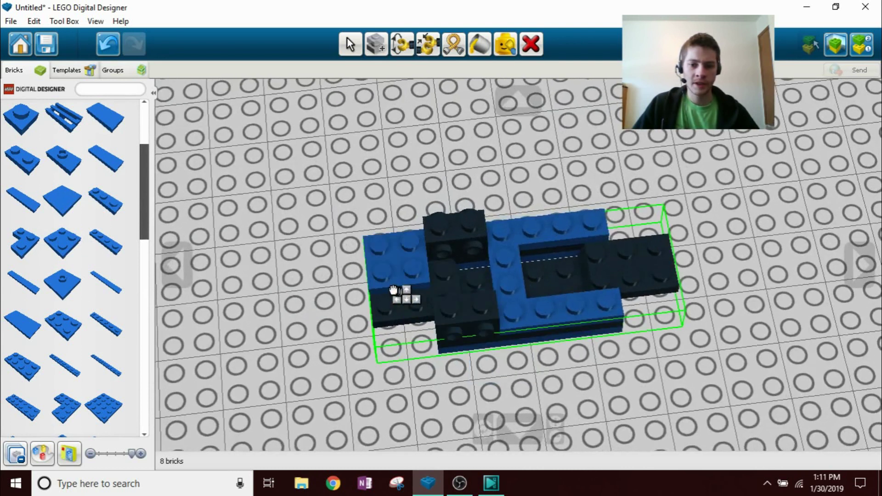
{"action": "right_click_drag", "start_coordinate": [405, 302], "coordinate": [349, 229]}
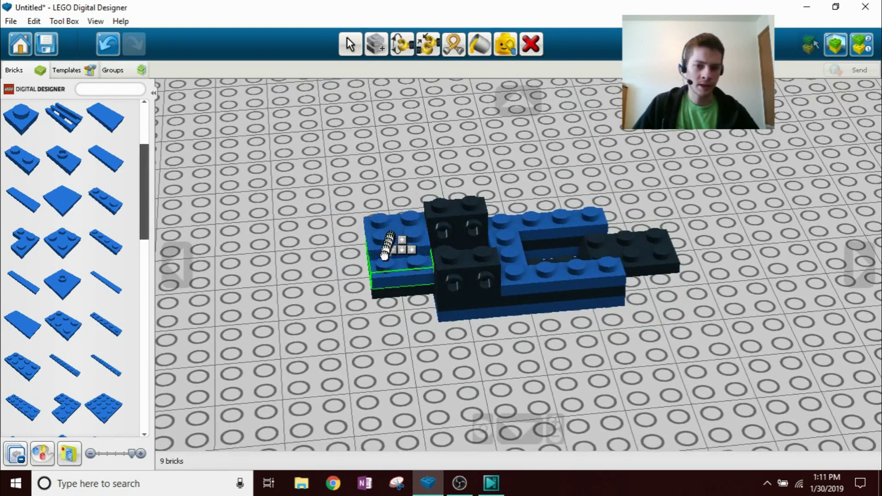
{"action": "left_click", "coordinate": [404, 257]}
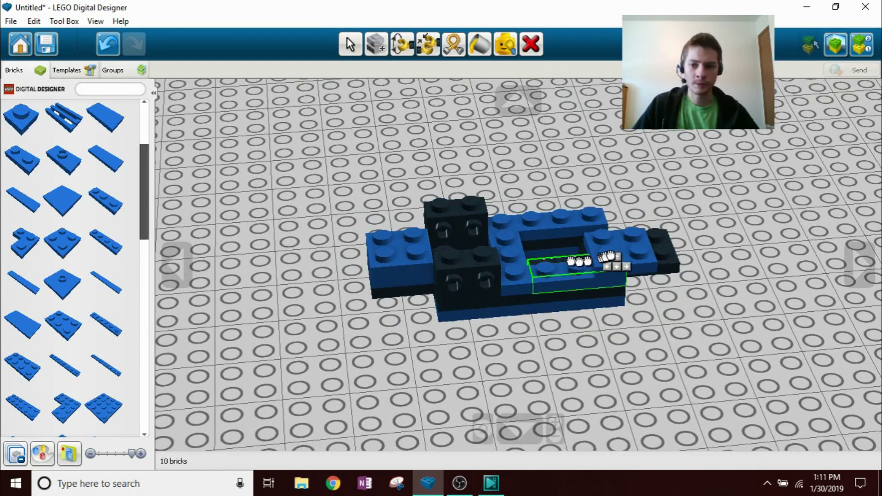
{"action": "left_click", "coordinate": [644, 254]}
{"action": "left_click", "coordinate": [643, 242]}
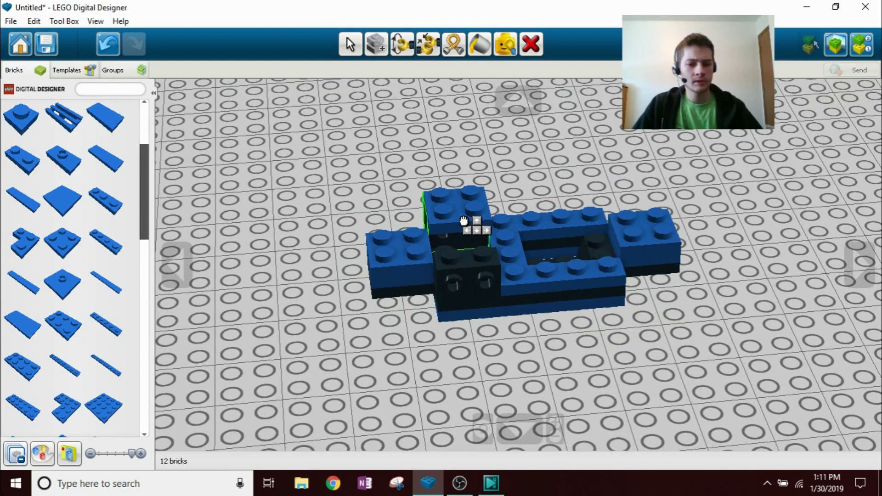
{"action": "key", "text": "v"}
Place a blue 1x4 plate on top of each long side of the wide section, starting directly beside the side-stud bricks
{"action": "right_click_drag", "start_coordinate": [470, 280], "coordinate": [420, 283]}
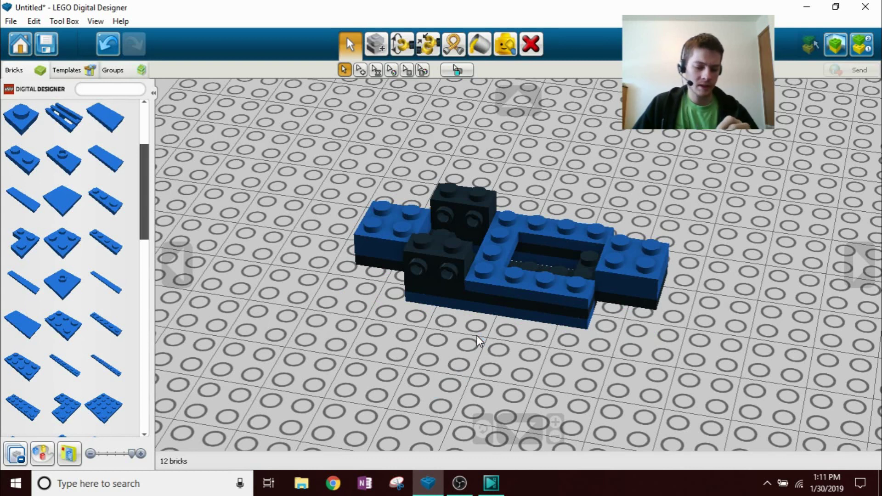
{"action": "right_click_drag", "start_coordinate": [470, 338], "coordinate": [333, 363]}
{"action": "left_click", "coordinate": [108, 248]}
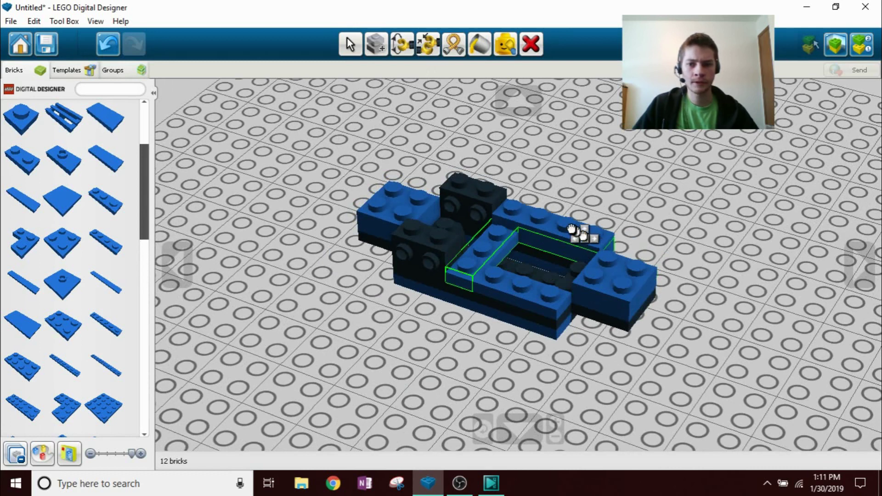
{"action": "key", "text": "Left"}
{"action": "left_click", "coordinate": [502, 280]}
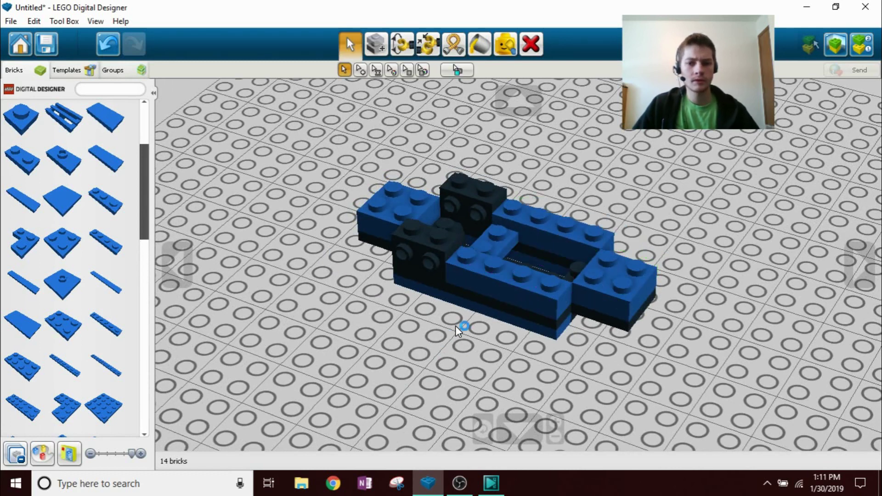
Place a blue 1x4 plate on top of each side-stud brick, overhanging along the adjacent narrow end of the chassis
{"action": "right_click_drag", "start_coordinate": [452, 346], "coordinate": [418, 331]}
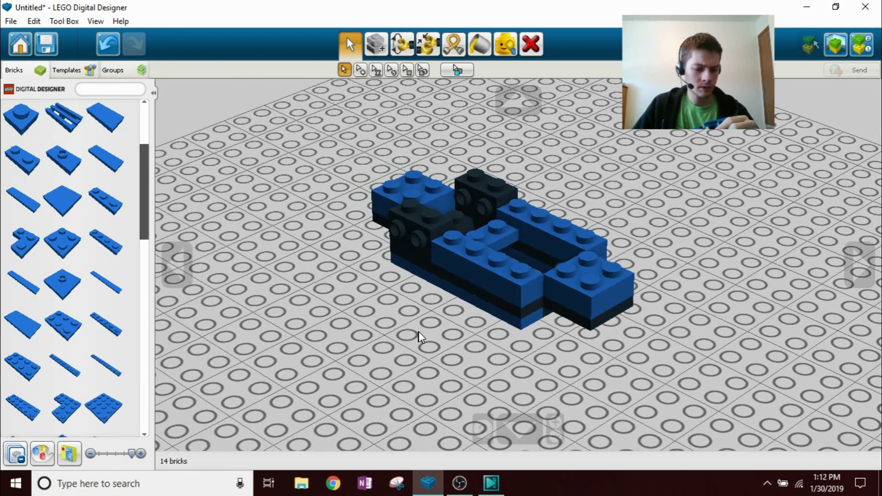
{"action": "right_click_drag", "start_coordinate": [418, 332], "coordinate": [425, 335]}
{"action": "right_click_drag", "start_coordinate": [241, 302], "coordinate": [339, 316]}
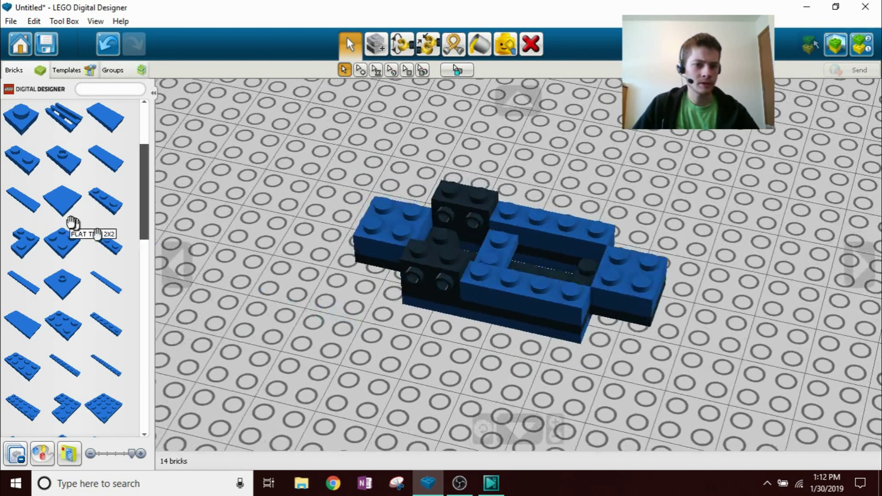
{"action": "left_click", "coordinate": [91, 232]}
{"action": "left_click", "coordinate": [429, 188]}
{"action": "left_click", "coordinate": [409, 249]}
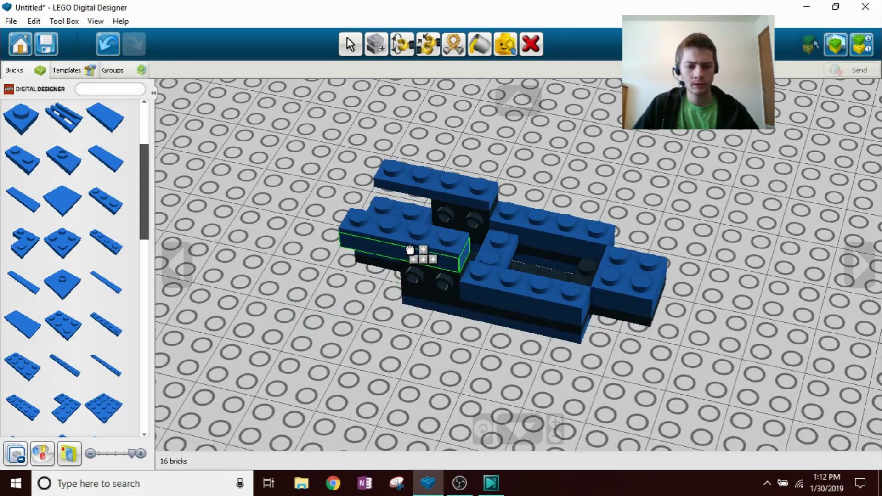
{"action": "key", "text": "Escape"}
{"action": "right_click_drag", "start_coordinate": [400, 318], "coordinate": [456, 254]}
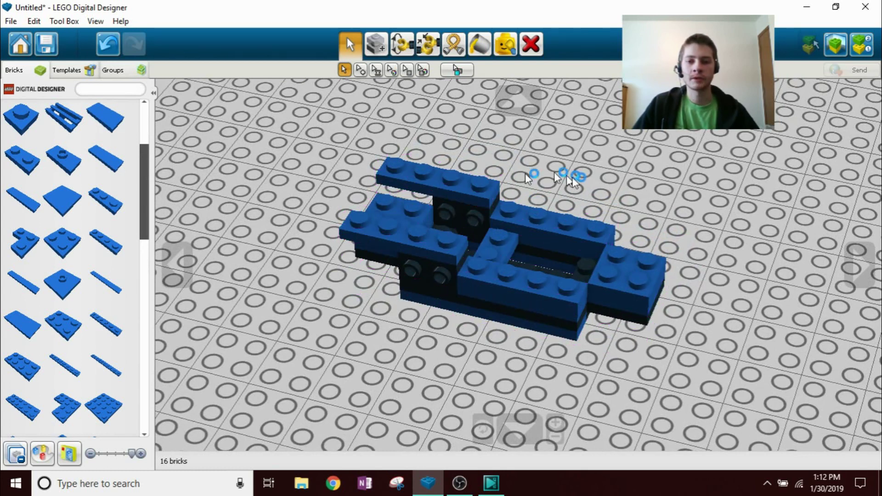
{"action": "right_click_drag", "start_coordinate": [588, 179], "coordinate": [611, 172]}
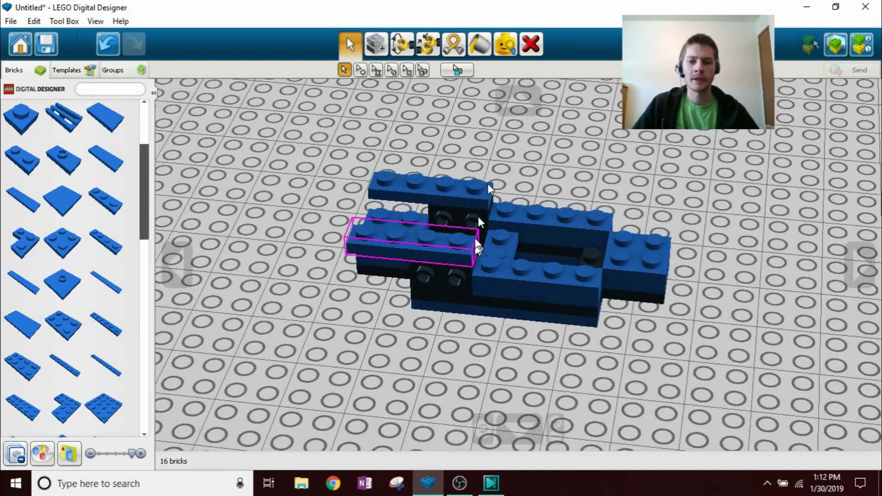
{"action": "scroll", "coordinate": [533, 218], "scroll_direction": "down", "scroll_amount": 1}
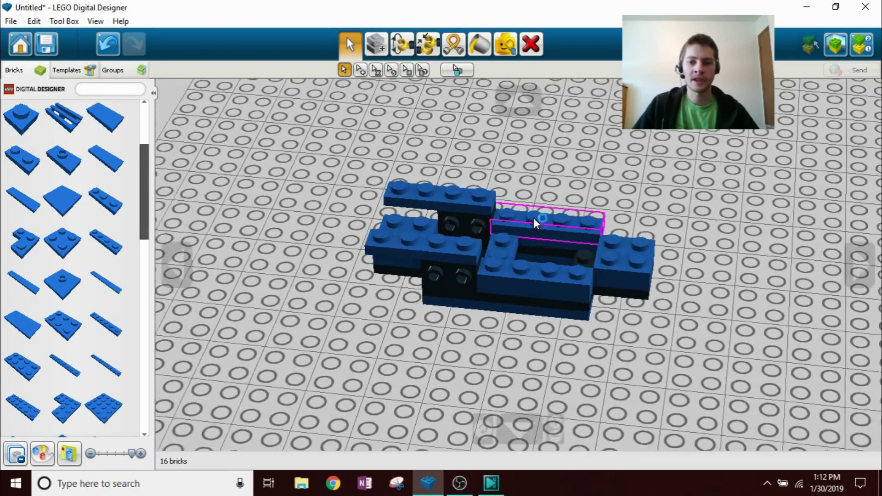
{"action": "right_click_drag", "start_coordinate": [533, 218], "coordinate": [552, 220]}
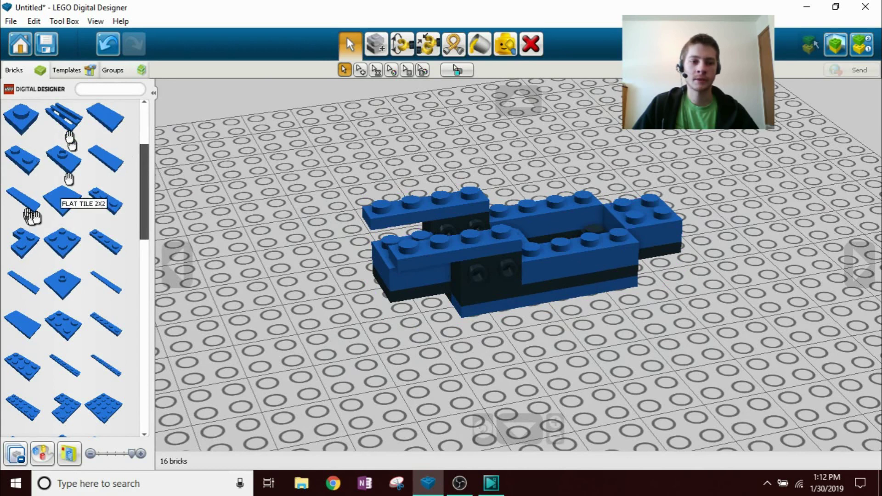
{"action": "right_click_drag", "start_coordinate": [494, 312], "coordinate": [398, 321]}
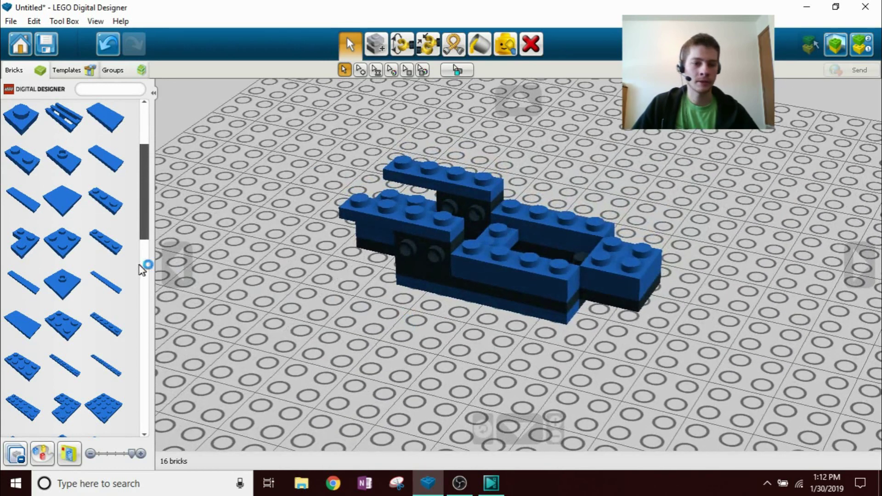
Find the blue 1x2x1 wall element among the door and wall parts and pick it up
{"action": "left_click_drag", "start_coordinate": [142, 194], "coordinate": [140, 154]}
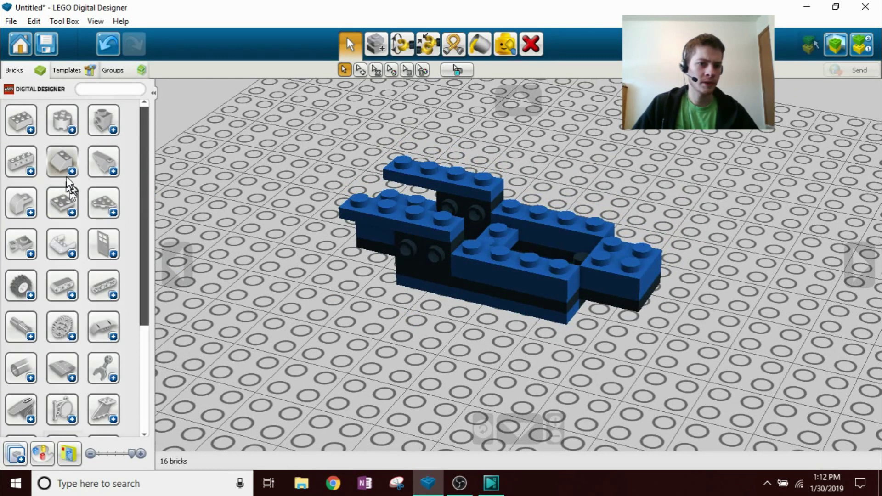
{"action": "left_click", "coordinate": [73, 255]}
{"action": "left_click", "coordinate": [66, 252]}
{"action": "left_click", "coordinate": [104, 246]}
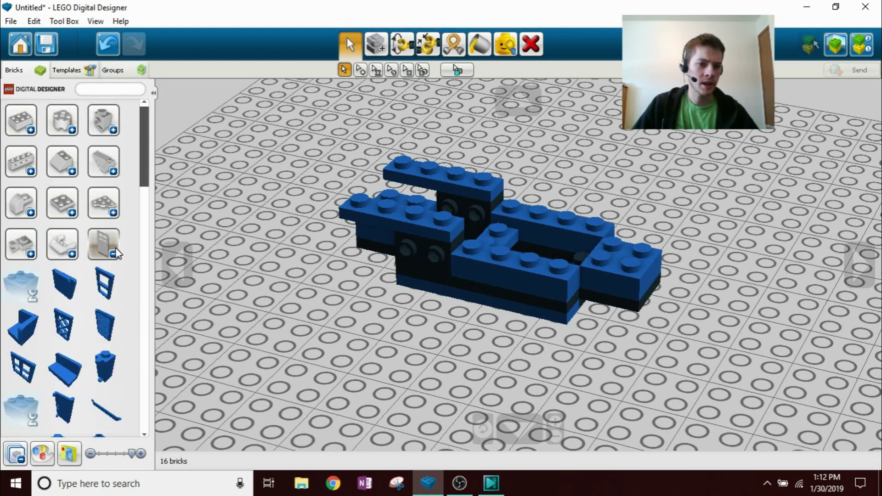
{"action": "scroll", "coordinate": [102, 271], "scroll_direction": "down", "scroll_amount": 2}
{"action": "scroll", "coordinate": [102, 271], "scroll_direction": "down", "scroll_amount": 1}
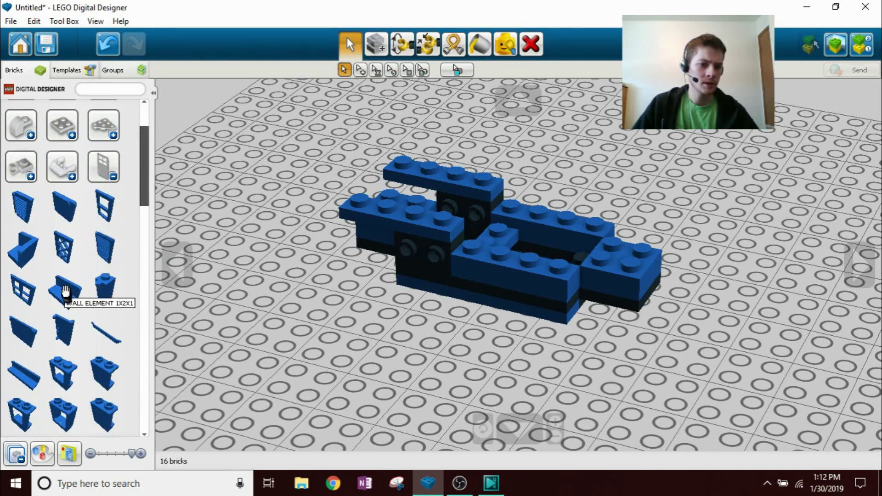
{"action": "left_click", "coordinate": [65, 289]}
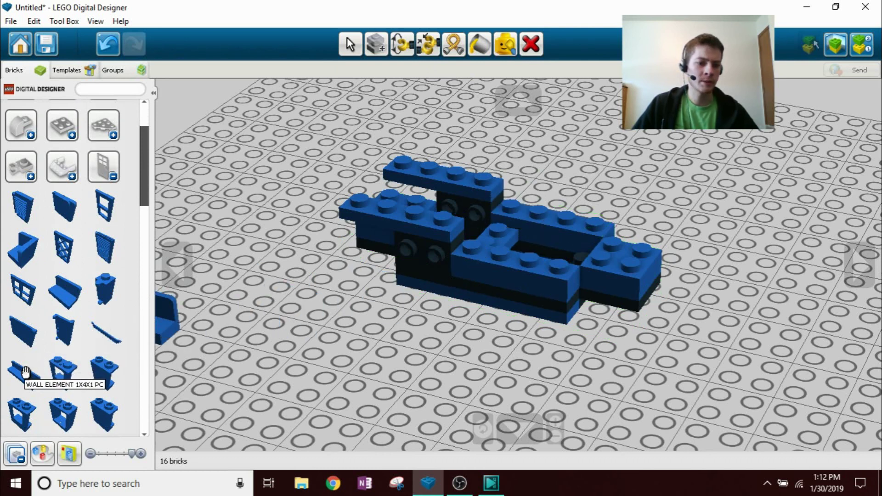
Place four blue 1x2x1 wall elements, two on each long side of the wide section, with their walls along the outer edges
{"action": "left_click", "coordinate": [527, 210]}
{"action": "left_click", "coordinate": [490, 264]}
{"action": "left_click_drag", "start_coordinate": [491, 264], "coordinate": [486, 256]}
{"action": "left_click", "coordinate": [485, 256]}
{"action": "left_click", "coordinate": [540, 269]}
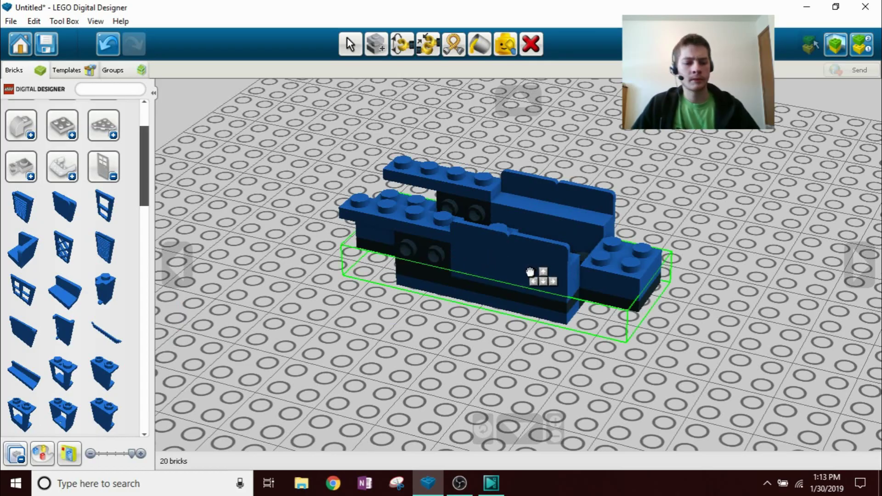
{"action": "key", "text": "v"}
{"action": "right_click_drag", "start_coordinate": [479, 337], "coordinate": [575, 320]}
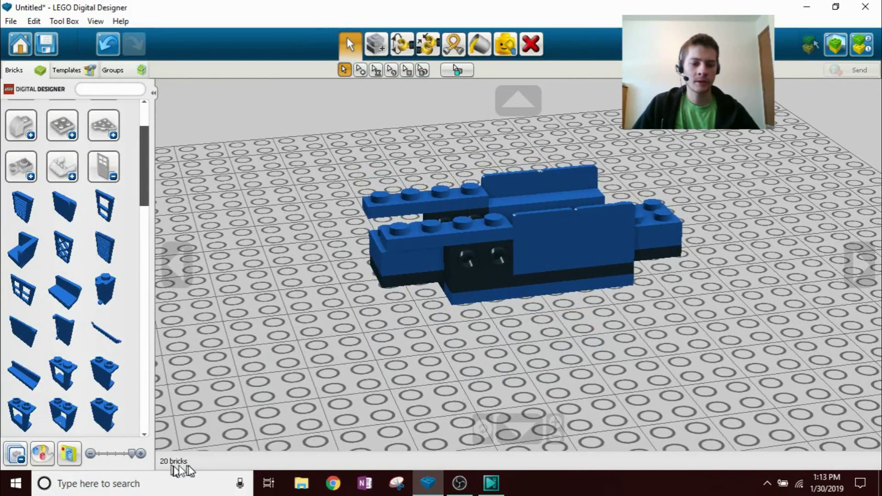
{"action": "right_click_drag", "start_coordinate": [409, 330], "coordinate": [354, 356]}
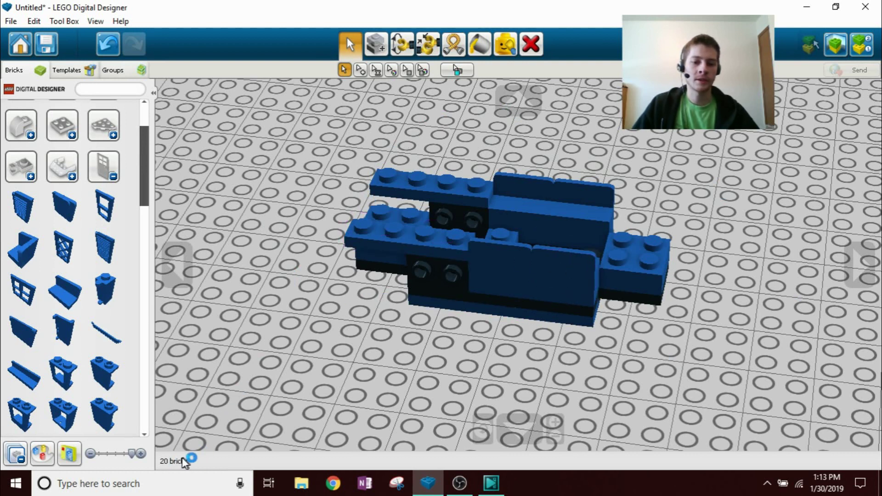
{"action": "right_click_drag", "start_coordinate": [589, 320], "coordinate": [621, 280]}
Look through the wall elements and the wheel parts for the next piece to use
{"action": "scroll", "coordinate": [92, 193], "scroll_direction": "down", "scroll_amount": 3}
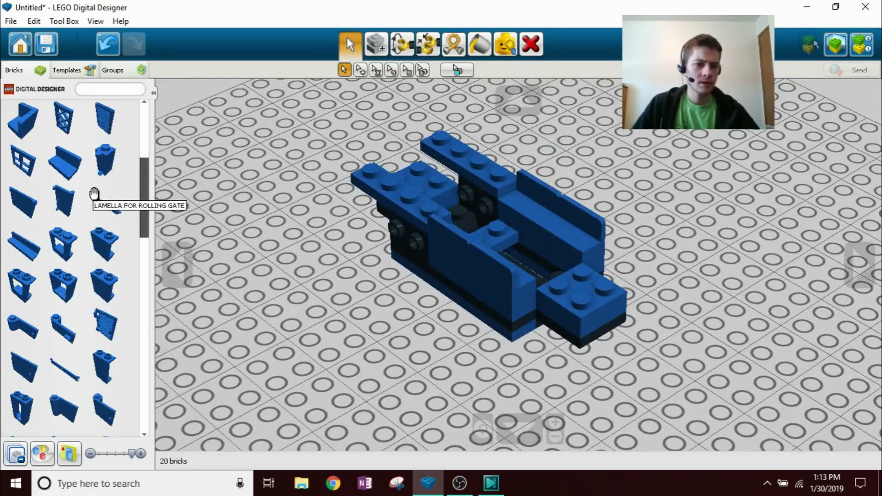
{"action": "scroll", "coordinate": [96, 188], "scroll_direction": "up", "scroll_amount": 5}
{"action": "left_click", "coordinate": [108, 219]}
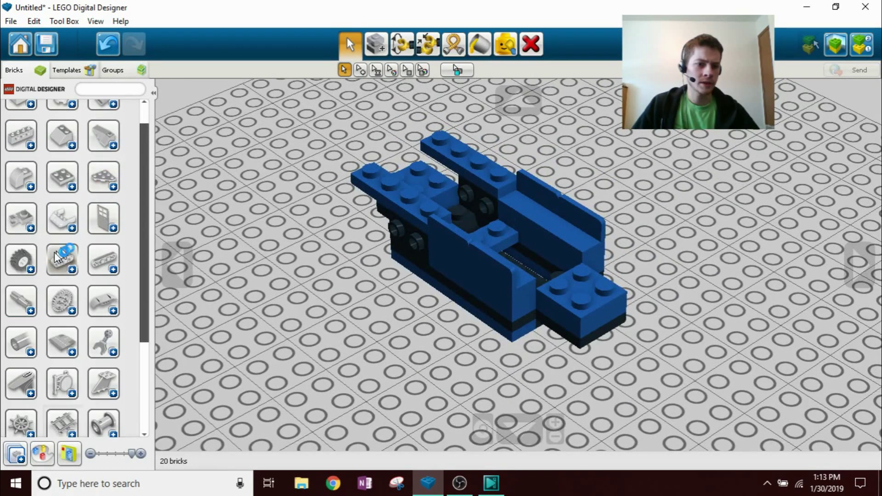
{"action": "left_click", "coordinate": [28, 269]}
{"action": "scroll", "coordinate": [95, 274], "scroll_direction": "down", "scroll_amount": 5}
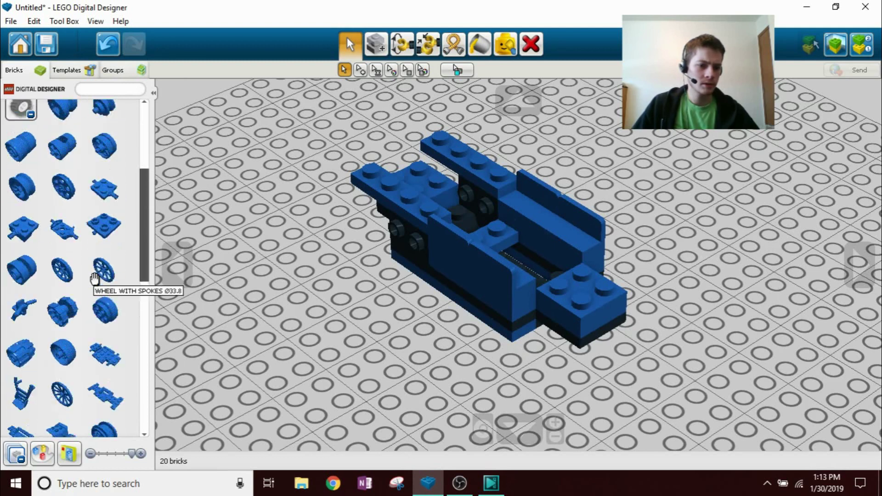
{"action": "scroll", "coordinate": [64, 262], "scroll_direction": "up", "scroll_amount": 5}
{"action": "left_click", "coordinate": [28, 285]}
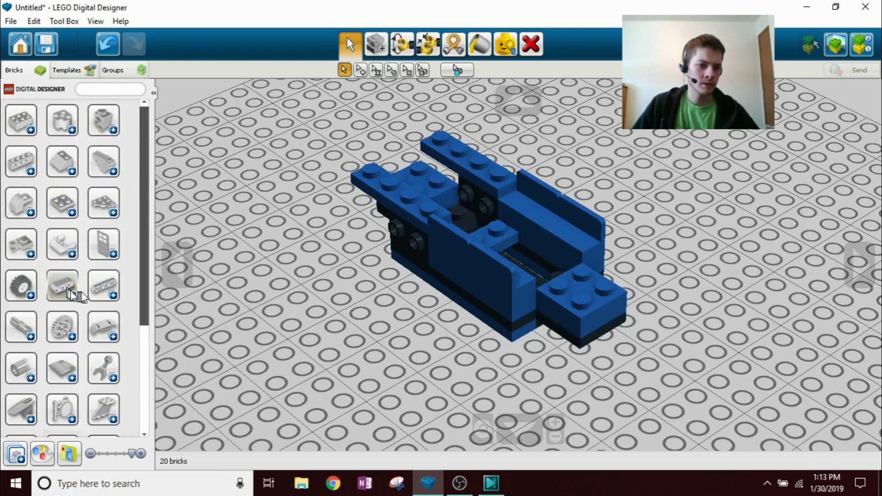
Check further part categories for a suitable piece, including the boat hulls and the decorative accessories
{"action": "left_click", "coordinate": [72, 254]}
{"action": "left_click", "coordinate": [73, 255]}
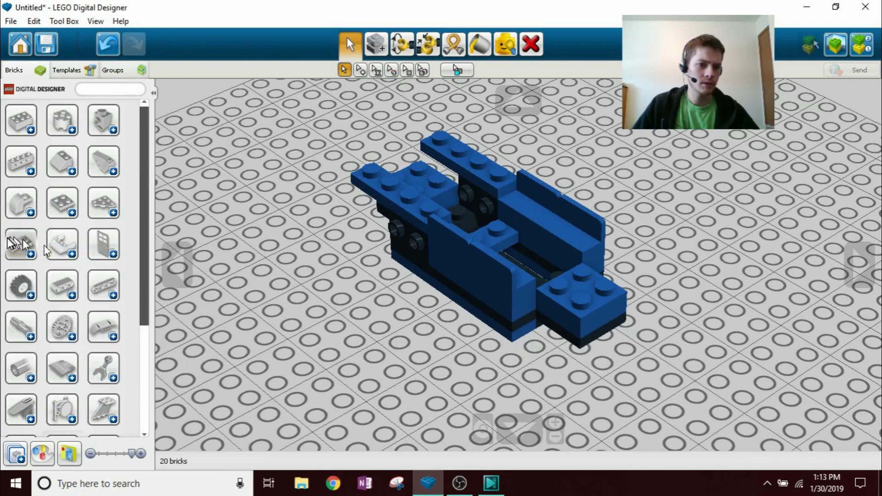
{"action": "scroll", "coordinate": [43, 351], "scroll_direction": "down", "scroll_amount": 1}
{"action": "scroll", "coordinate": [43, 352], "scroll_direction": "down", "scroll_amount": 3}
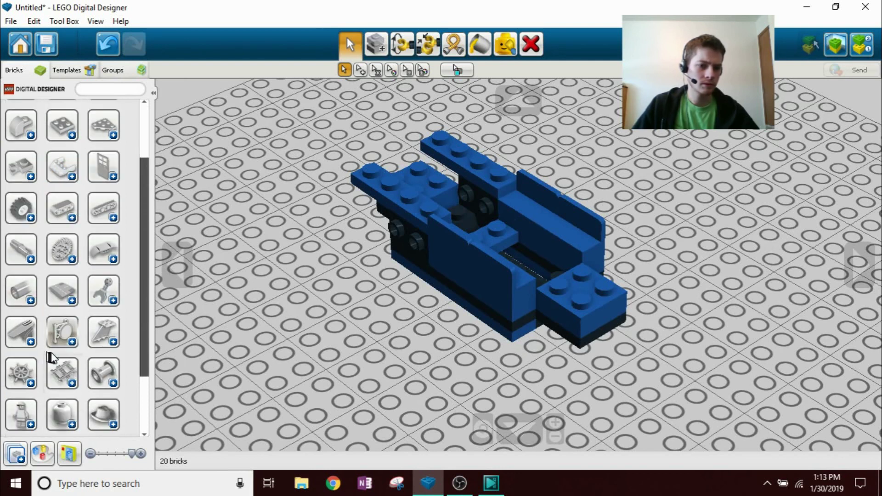
{"action": "left_click", "coordinate": [27, 310]}
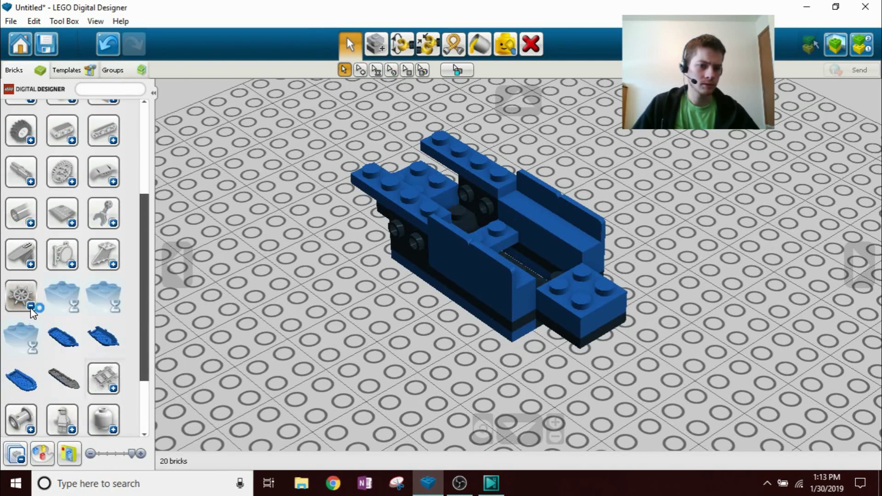
{"action": "left_click", "coordinate": [27, 306]}
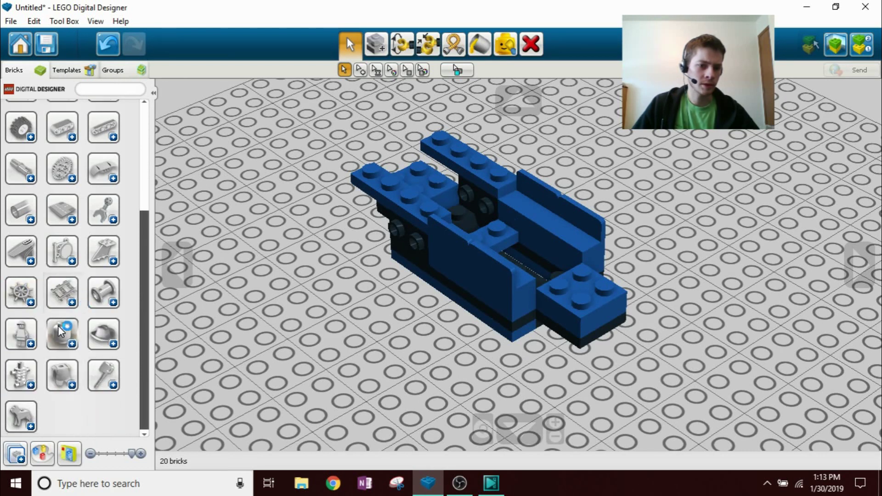
{"action": "left_click", "coordinate": [65, 251]}
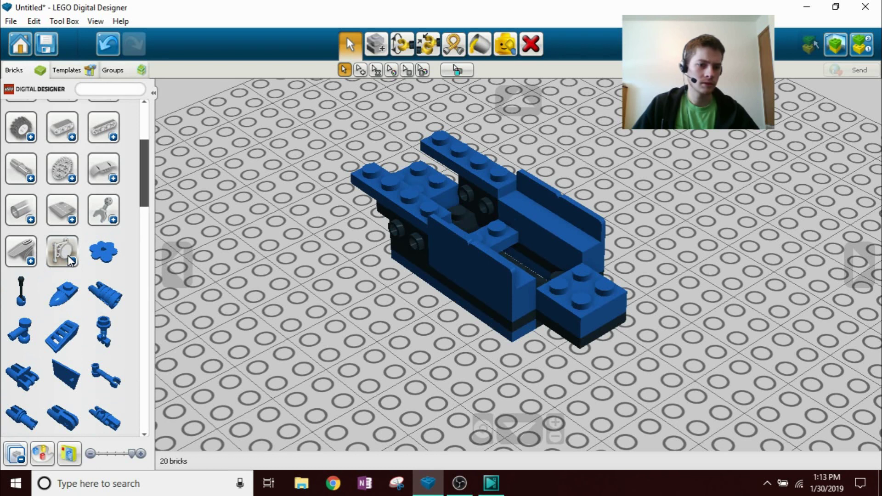
{"action": "left_click", "coordinate": [67, 211]}
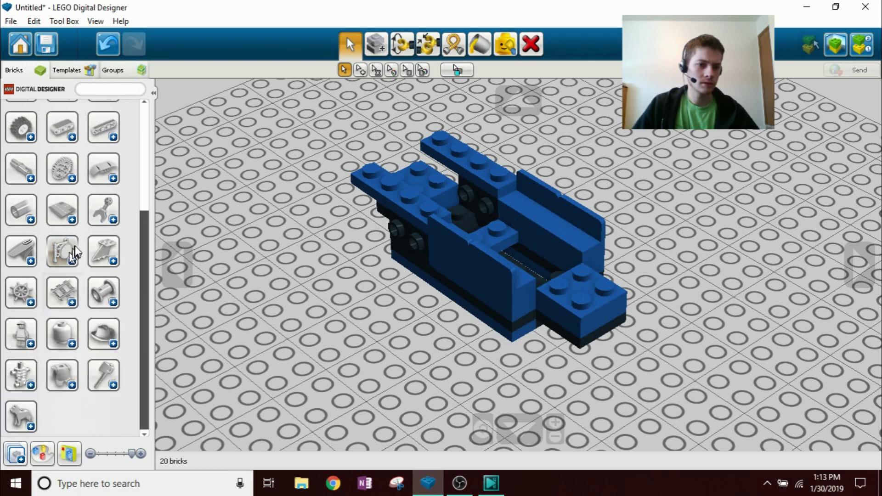
{"action": "left_click", "coordinate": [67, 211]}
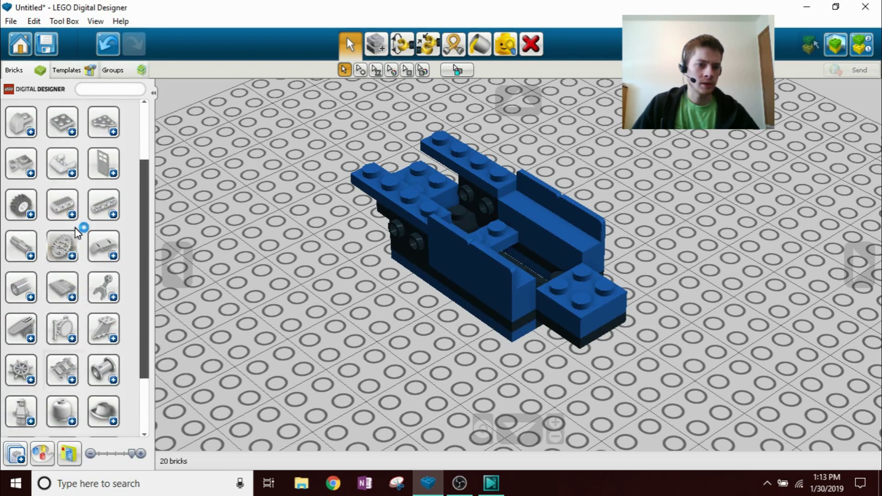
Check the wheel and rim parts for a suitable piece and inspect the model from both sides
{"action": "left_click", "coordinate": [27, 210]}
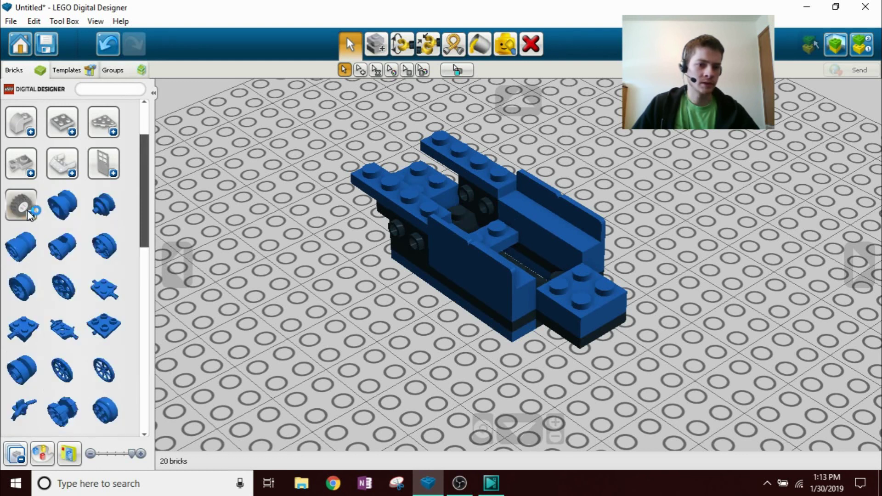
{"action": "scroll", "coordinate": [26, 210], "scroll_direction": "down", "scroll_amount": 3}
{"action": "scroll", "coordinate": [27, 230], "scroll_direction": "up", "scroll_amount": 4}
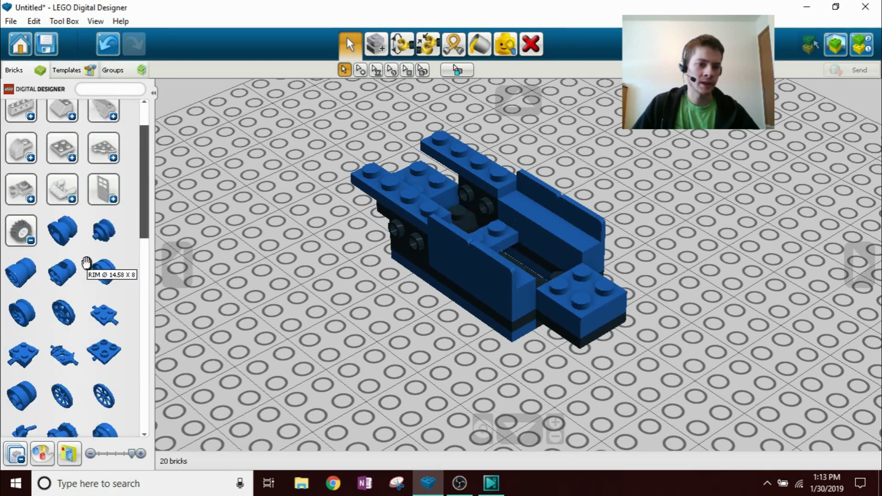
{"action": "left_click", "coordinate": [27, 231]}
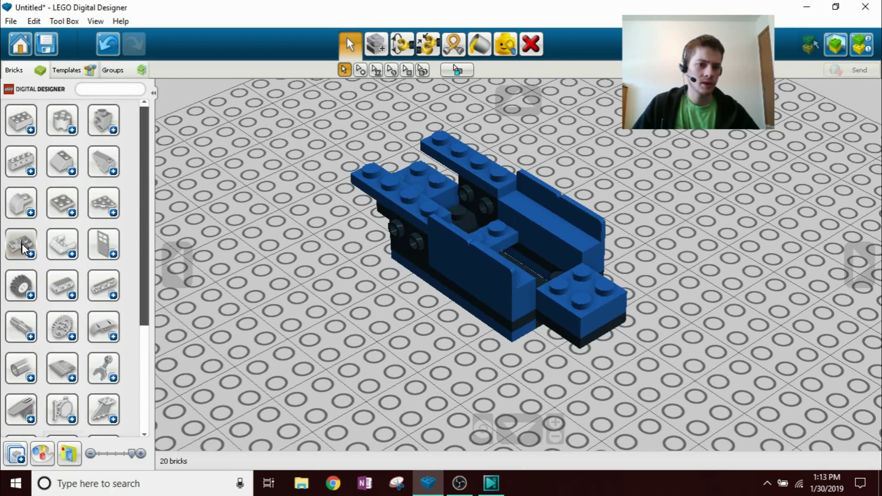
{"action": "right_click_drag", "start_coordinate": [311, 293], "coordinate": [363, 304]}
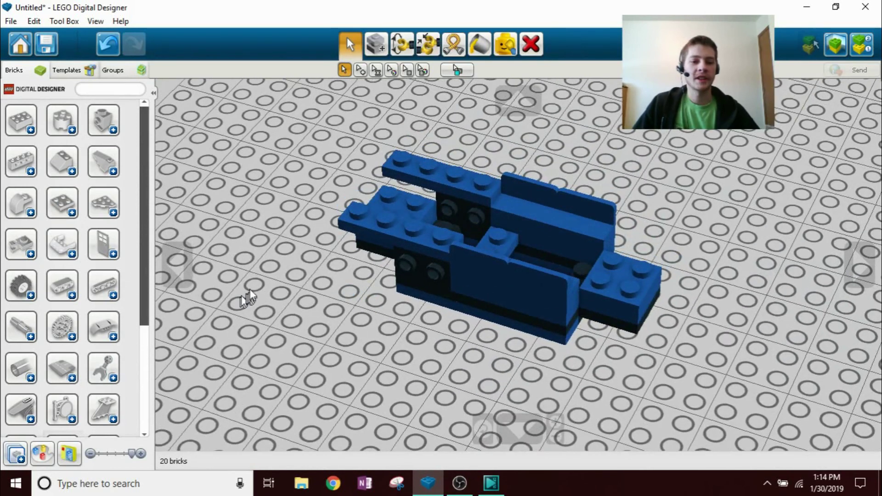
{"action": "right_click_drag", "start_coordinate": [389, 313], "coordinate": [557, 301]}
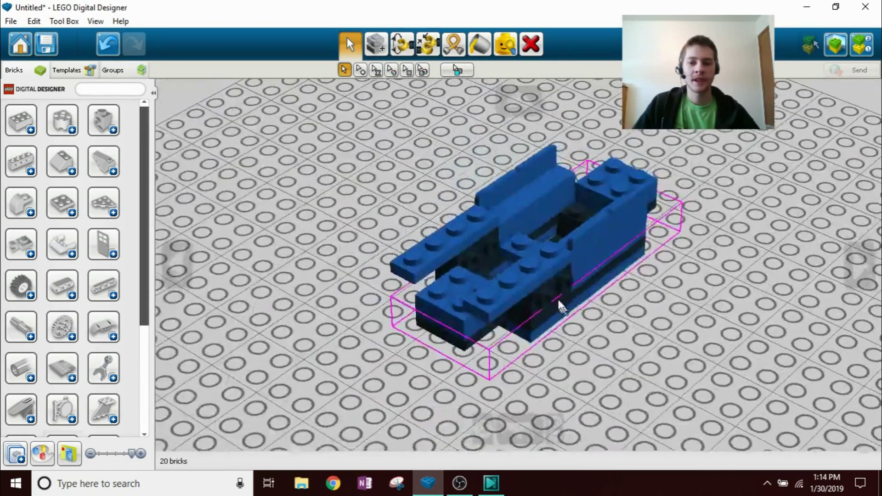
Place one black steering wheel element on the blue crosspiece at the front of the cockpit opening
{"action": "scroll", "coordinate": [34, 264], "scroll_direction": "down", "scroll_amount": 1}
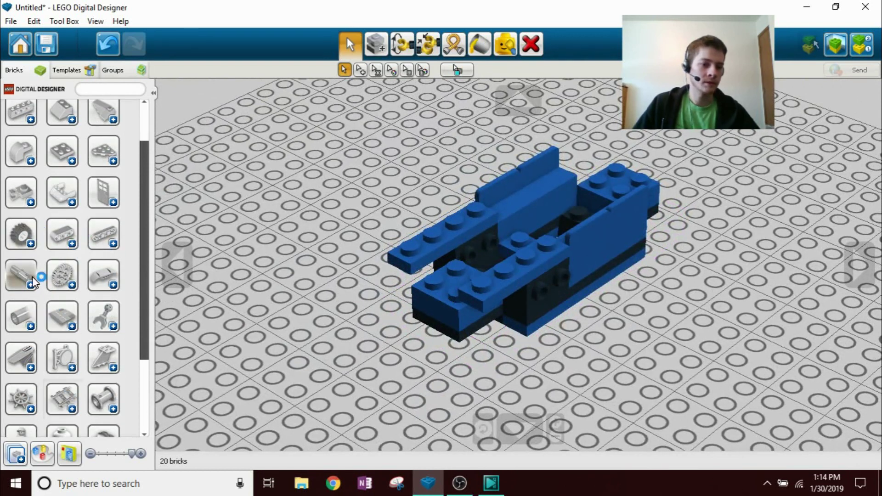
{"action": "scroll", "coordinate": [92, 313], "scroll_direction": "down", "scroll_amount": 2}
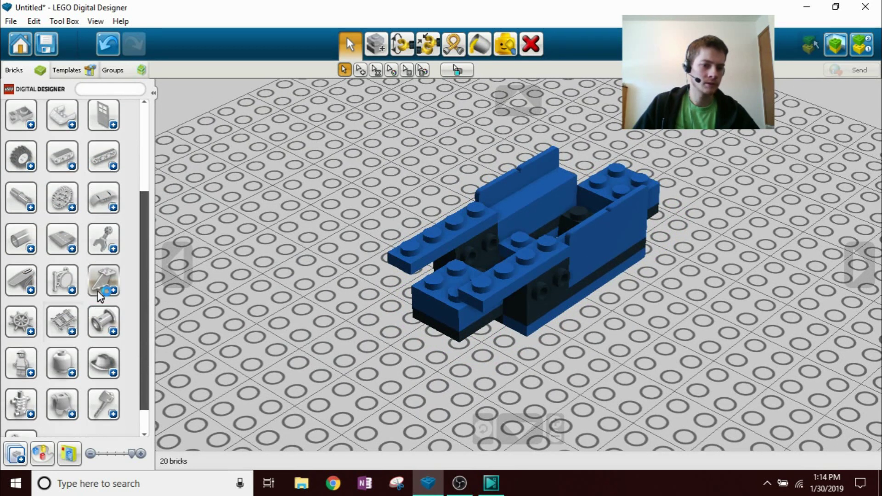
{"action": "left_click", "coordinate": [98, 291]}
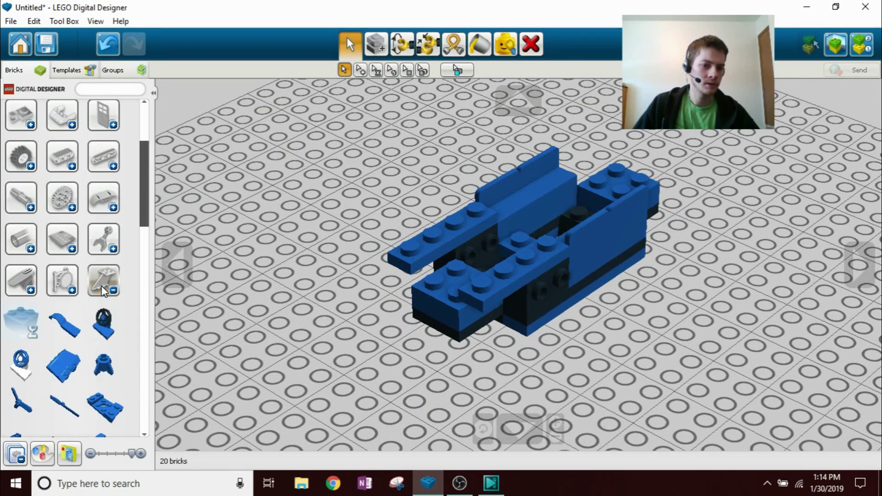
{"action": "left_click", "coordinate": [103, 330]}
{"action": "right_click_drag", "start_coordinate": [325, 303], "coordinate": [193, 312]}
{"action": "left_click", "coordinate": [188, 317]}
{"action": "left_click_drag", "start_coordinate": [196, 317], "coordinate": [495, 249]}
{"action": "left_click", "coordinate": [494, 248]}
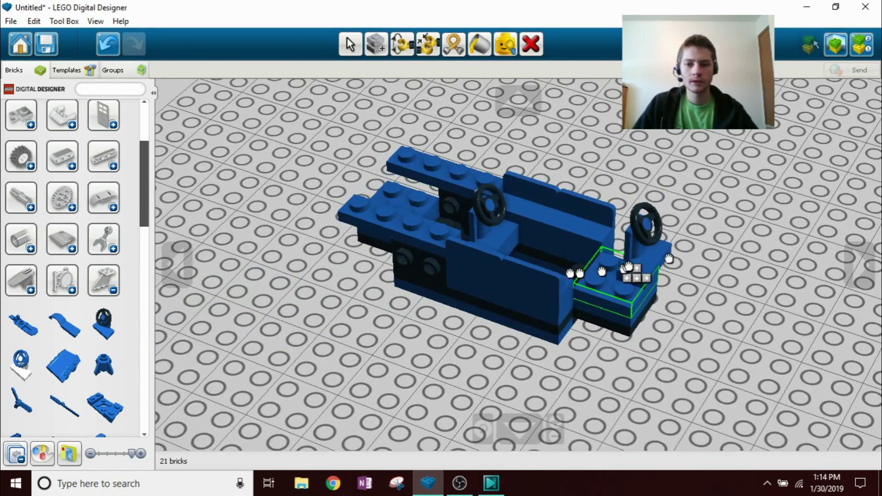
{"action": "key", "text": "Escape"}
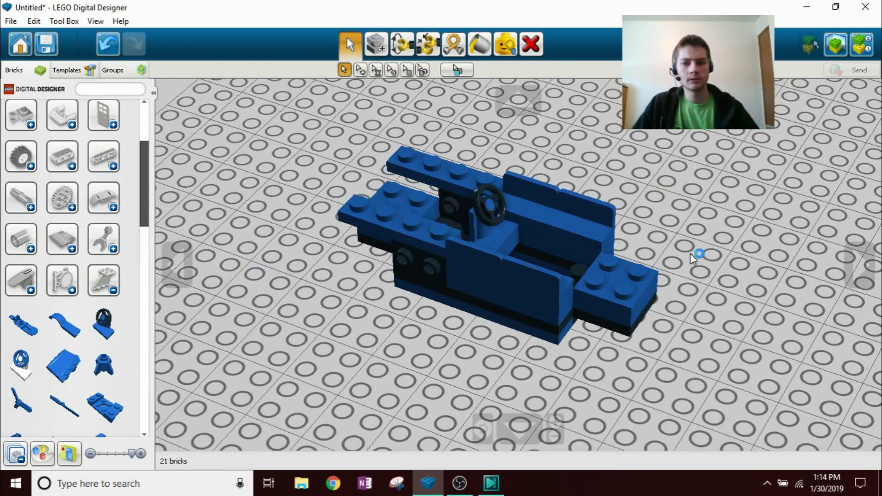
Place a blue angled plate with four side studs on the ground ahead of the vehicle, its side studs facing away from it
{"action": "right_click_drag", "start_coordinate": [692, 258], "coordinate": [685, 234]}
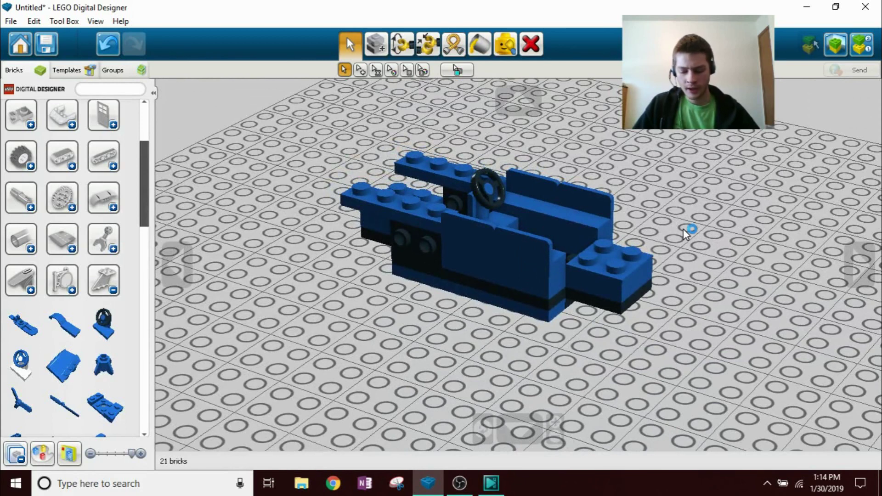
{"action": "right_click_drag", "start_coordinate": [659, 256], "coordinate": [641, 315]}
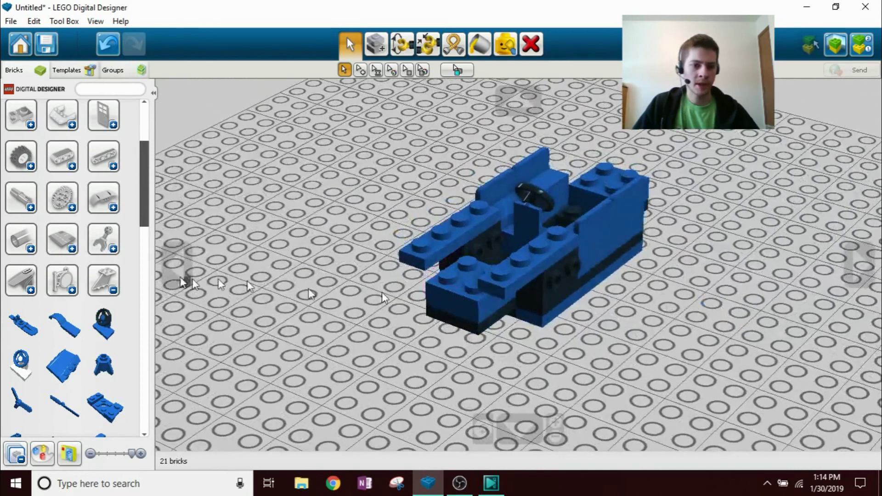
{"action": "scroll", "coordinate": [104, 275], "scroll_direction": "up", "scroll_amount": 3}
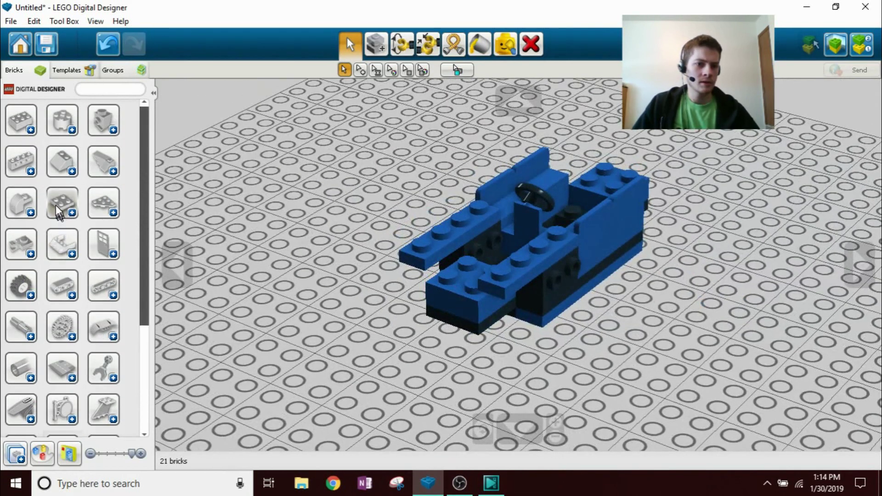
{"action": "left_click", "coordinate": [19, 247]}
{"action": "scroll", "coordinate": [87, 250], "scroll_direction": "down", "scroll_amount": 8}
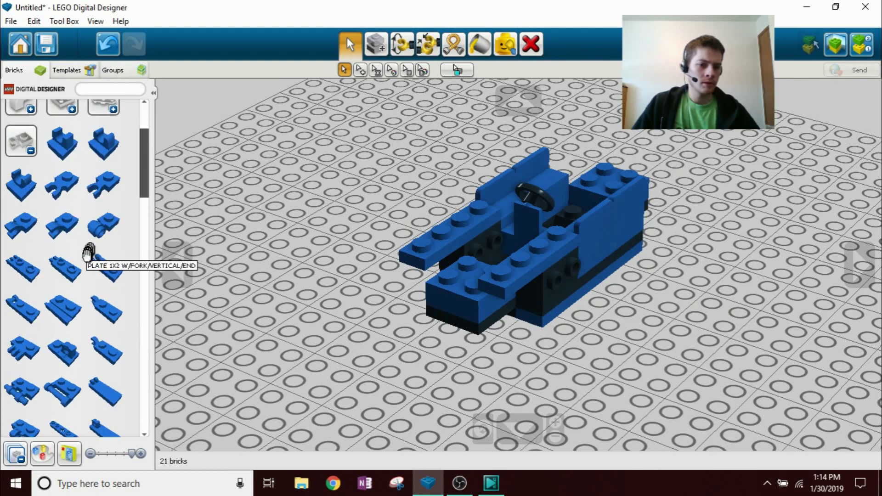
{"action": "scroll", "coordinate": [87, 255], "scroll_direction": "down", "scroll_amount": 6}
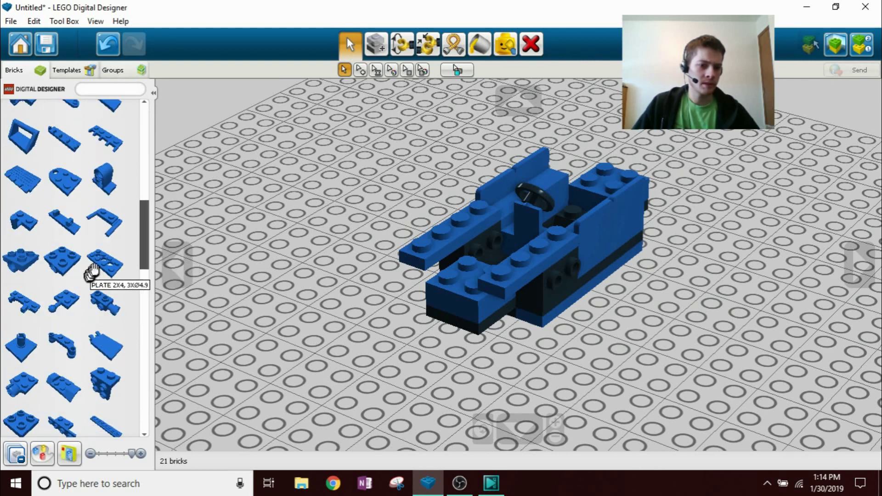
{"action": "left_click", "coordinate": [44, 271]}
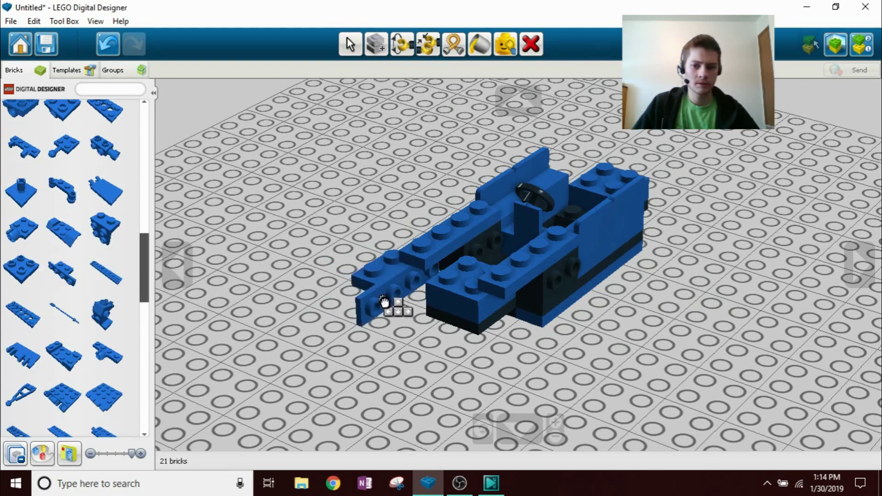
{"action": "key", "text": "Right"}
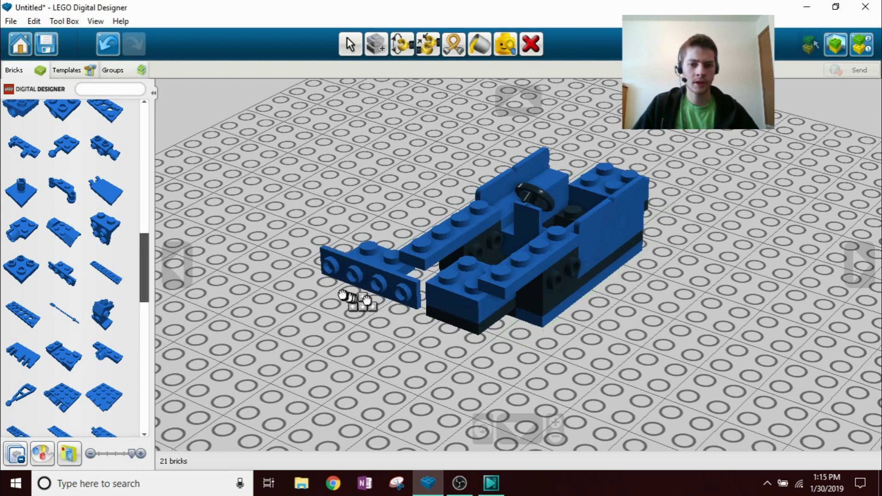
{"action": "left_click", "coordinate": [317, 294]}
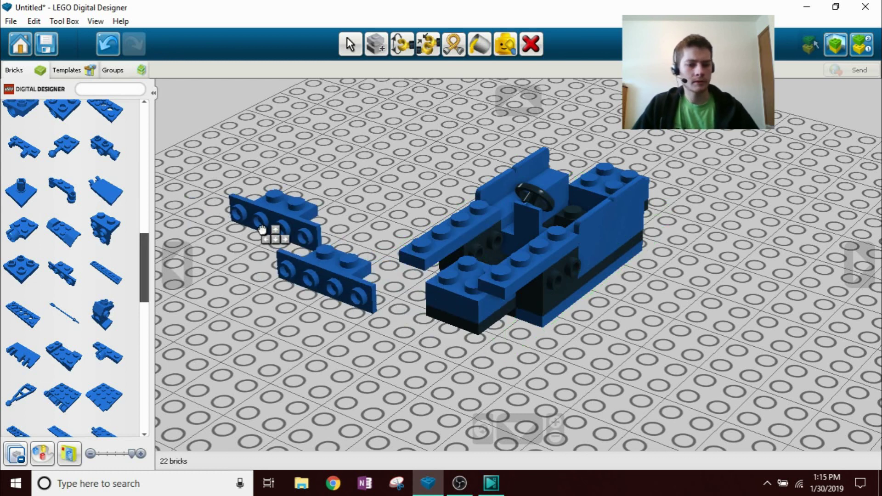
{"action": "key", "text": "Escape"}
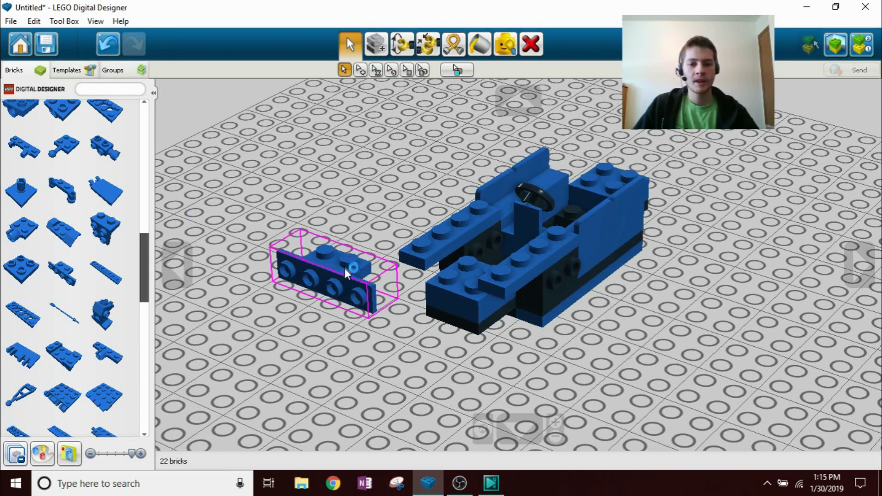
Place a blue 2x4 plate on the ground near the front of the vehicle, beside the angled plate
{"action": "left_click_drag", "start_coordinate": [141, 280], "coordinate": [144, 156]}
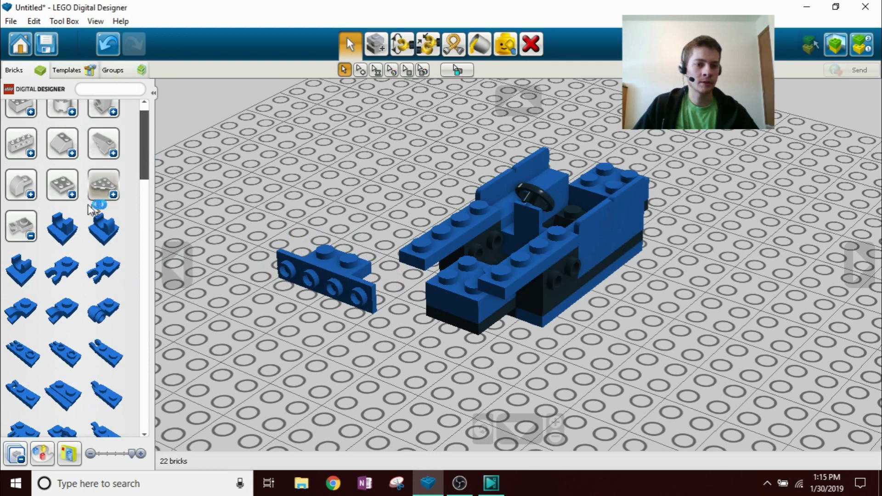
{"action": "scroll", "coordinate": [105, 273], "scroll_direction": "down", "scroll_amount": 5}
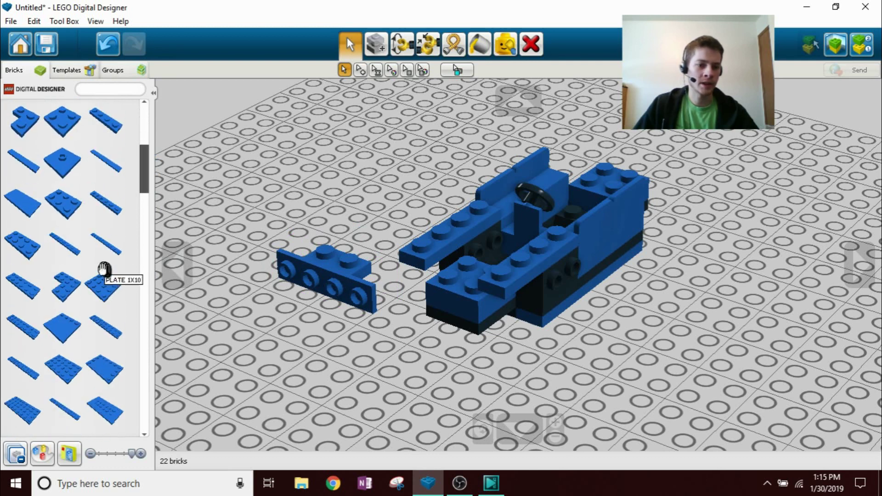
{"action": "left_click", "coordinate": [27, 246]}
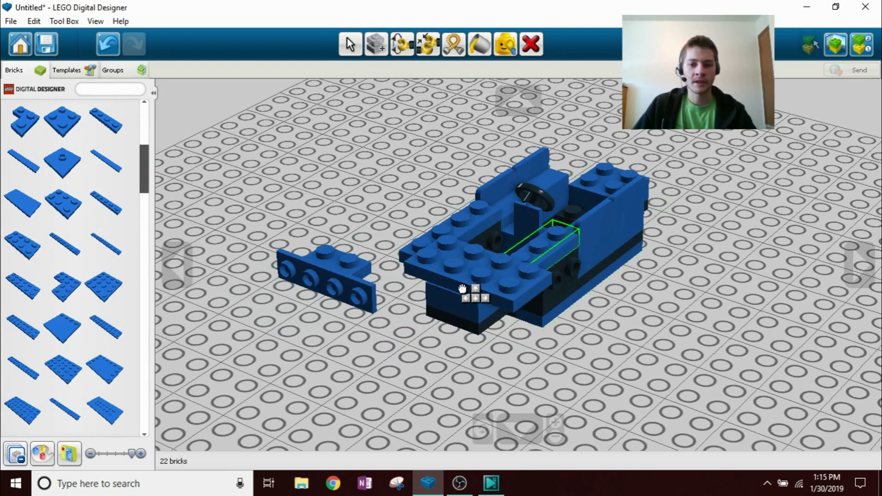
{"action": "mouse_move", "coordinate": [467, 299]}
{"action": "right_mouse_down"}
{"action": "mouse_move", "coordinate": [464, 315]}
{"action": "mouse_move", "coordinate": [506, 371]}
{"action": "mouse_move", "coordinate": [494, 352]}
{"action": "mouse_move", "coordinate": [492, 239]}
{"action": "mouse_move", "coordinate": [473, 305]}
{"action": "right_mouse_up"}
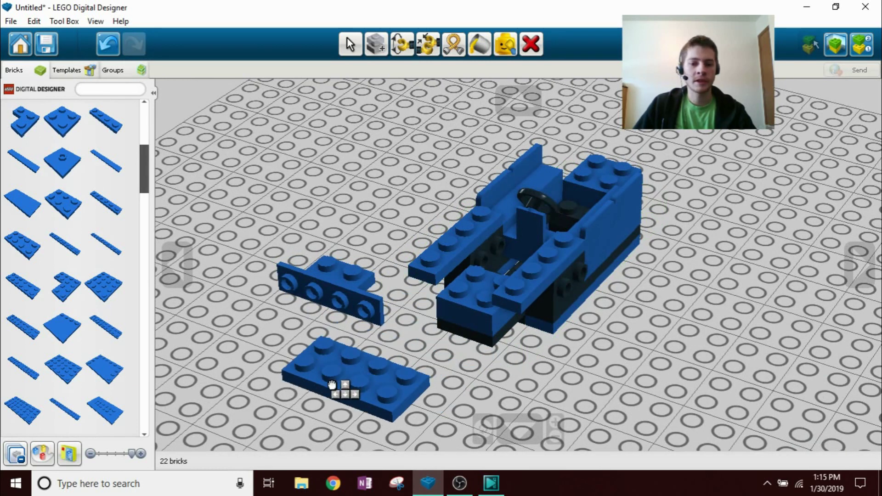
{"action": "left_click", "coordinate": [332, 385]}
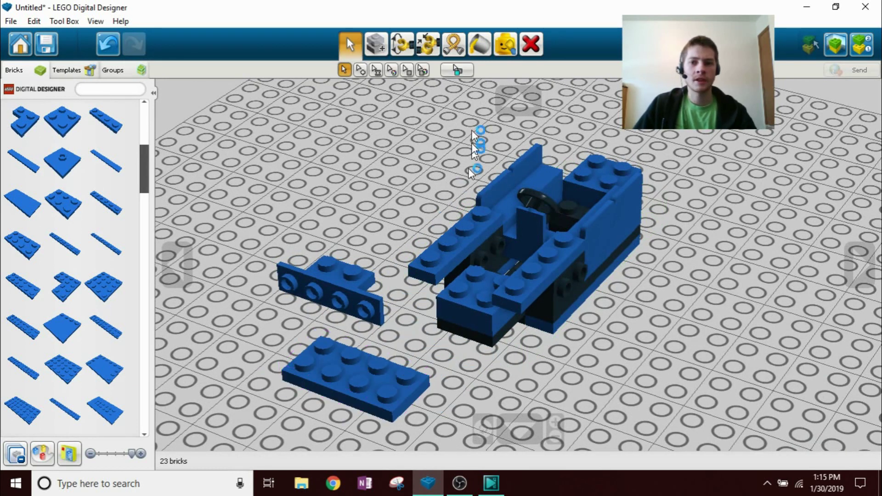
Hide the two long blue 1x4 pieces on either side of the vehicle's front section
{"action": "left_click", "coordinate": [508, 46]}
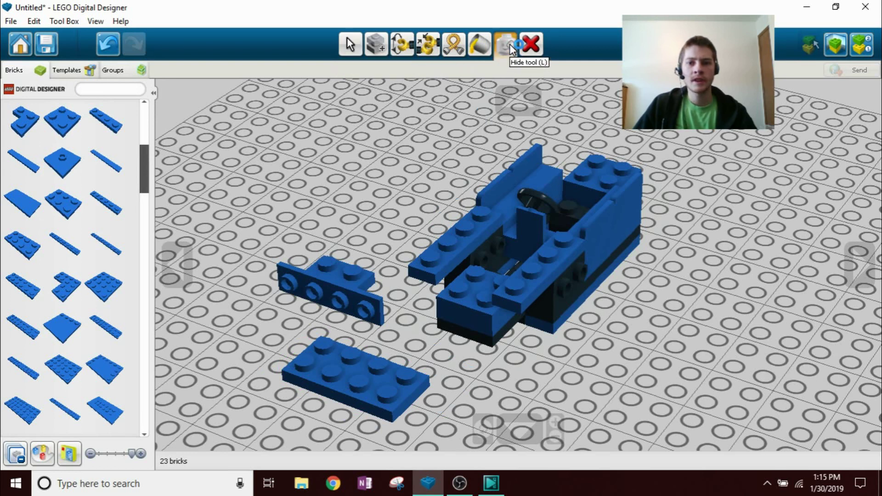
{"action": "left_click", "coordinate": [456, 251]}
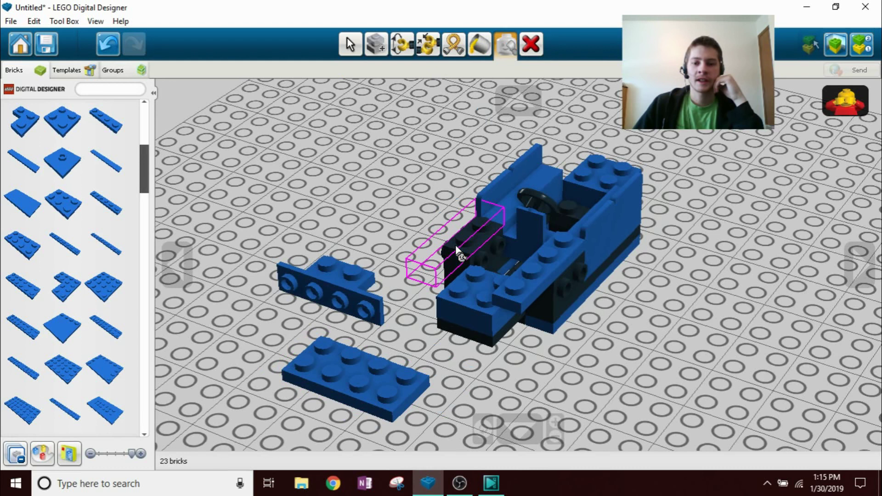
{"action": "left_click", "coordinate": [533, 286]}
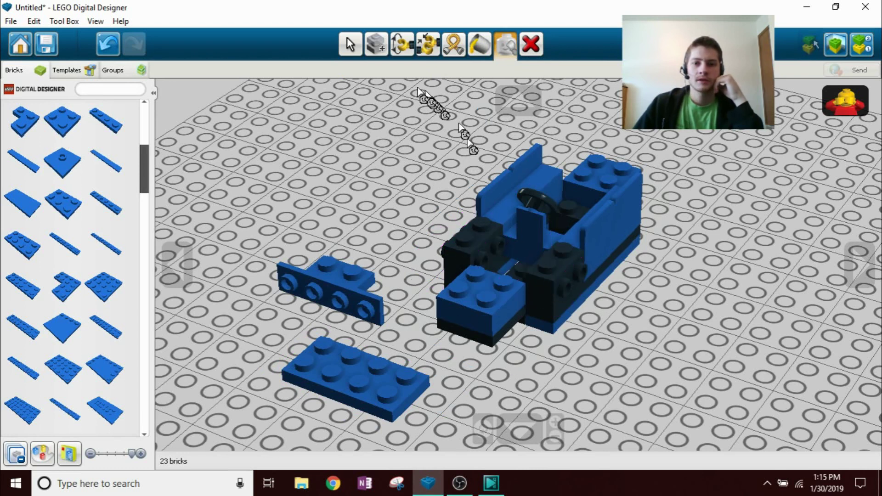
{"action": "left_click", "coordinate": [350, 45]}
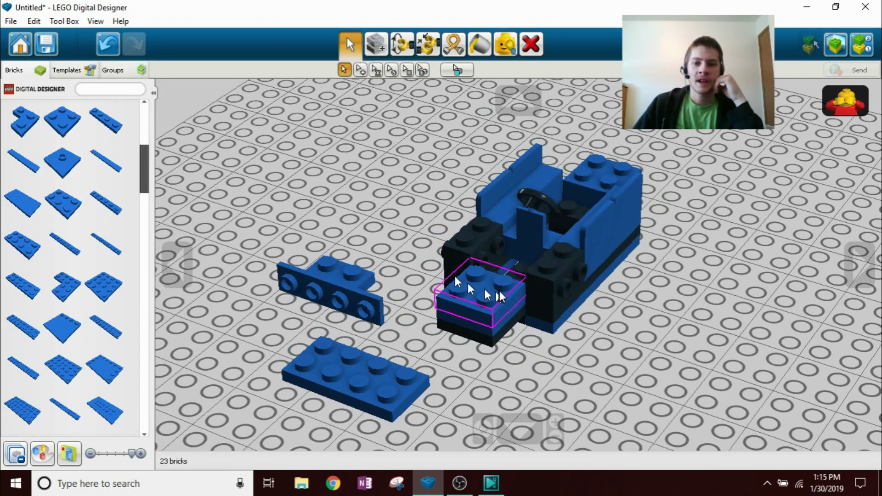
Move the blue 2x4 plate crosswise onto the front block, spanning the space beneath the two hidden side pieces
{"action": "right_click_drag", "start_coordinate": [502, 285], "coordinate": [486, 307]}
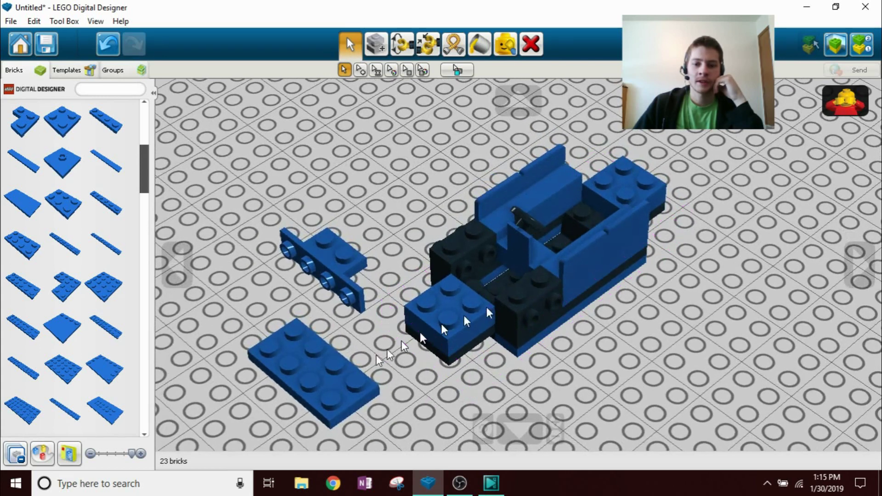
{"action": "left_click", "coordinate": [331, 374]}
{"action": "left_click_drag", "start_coordinate": [338, 367], "coordinate": [415, 340]}
{"action": "right_click_drag", "start_coordinate": [415, 339], "coordinate": [424, 356]}
{"action": "left_click_drag", "start_coordinate": [423, 356], "coordinate": [511, 310]}
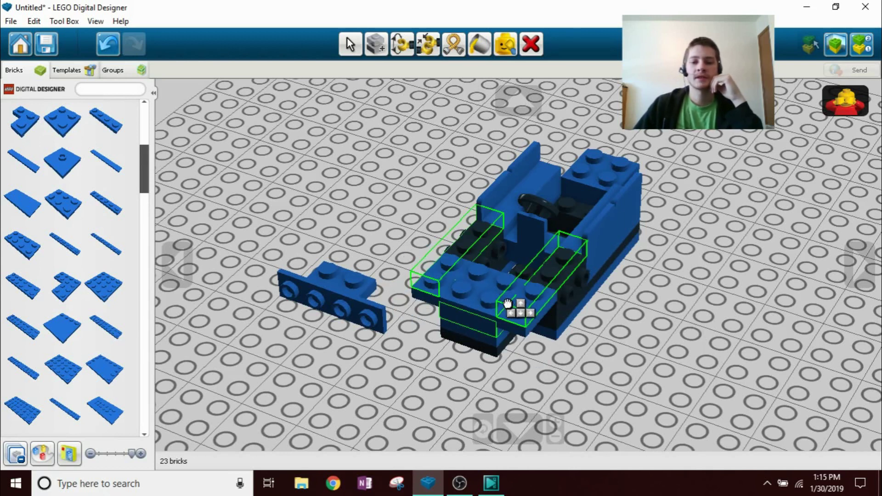
{"action": "left_click_drag", "start_coordinate": [507, 303], "coordinate": [483, 316]}
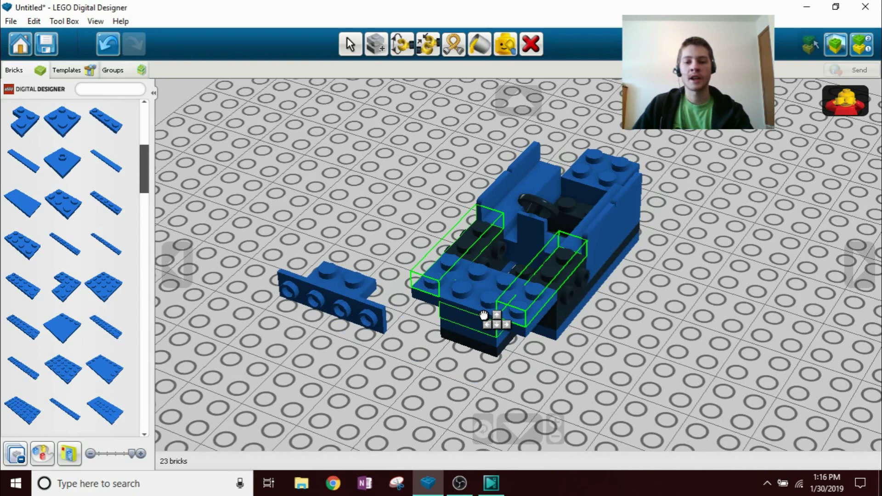
{"action": "left_click_drag", "start_coordinate": [483, 315], "coordinate": [483, 312]}
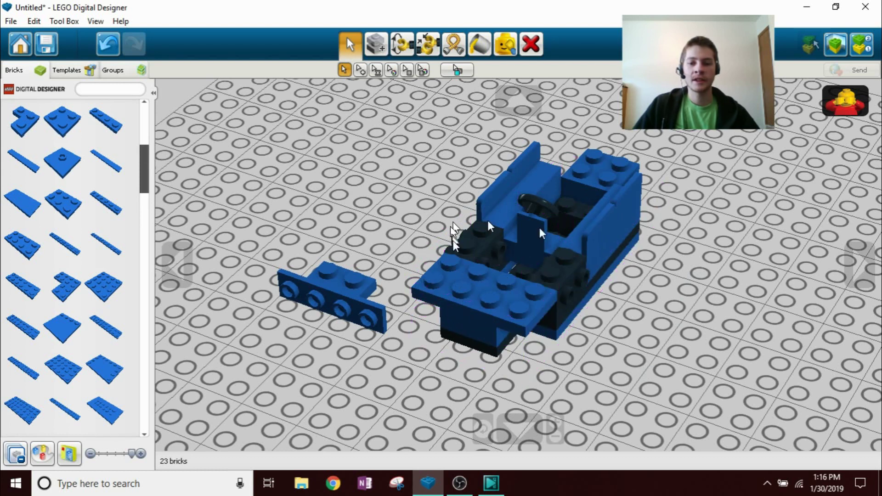
Unhide the side pieces and attach the angled plate between them at the front, with its four side studs facing forward
{"action": "left_click", "coordinate": [847, 103]}
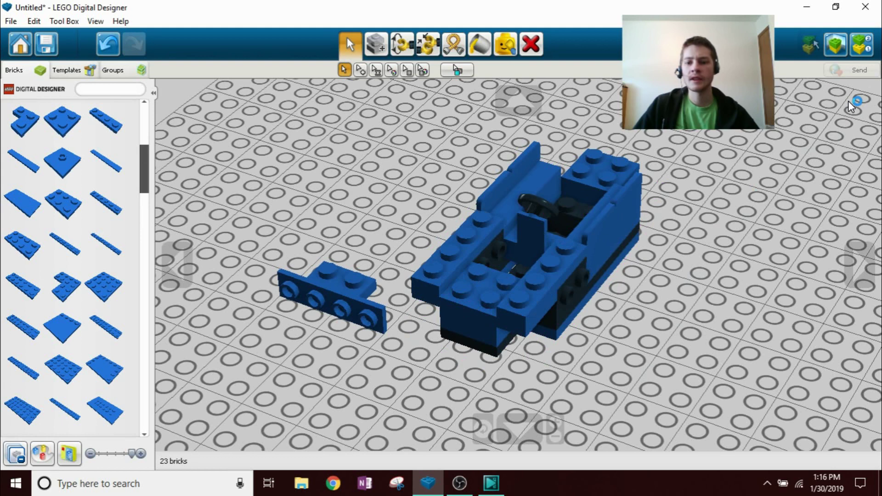
{"action": "right_click_drag", "start_coordinate": [689, 305], "coordinate": [197, 221]}
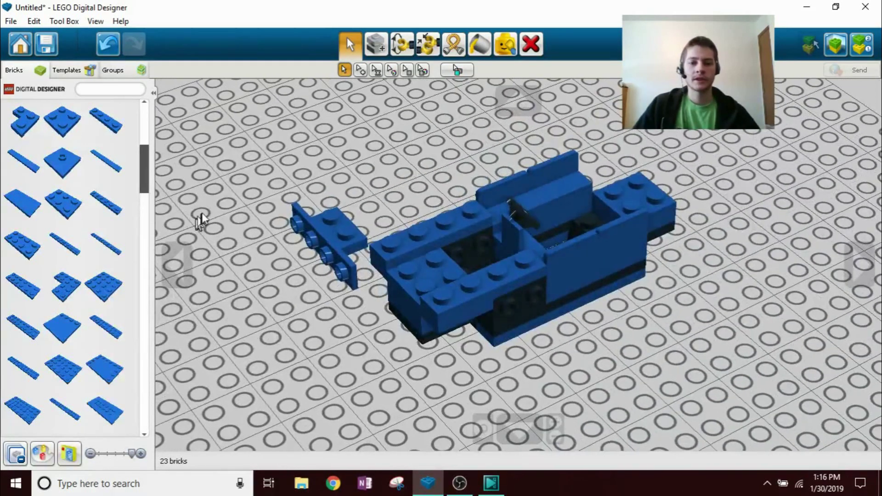
{"action": "left_click_drag", "start_coordinate": [312, 229], "coordinate": [426, 279]}
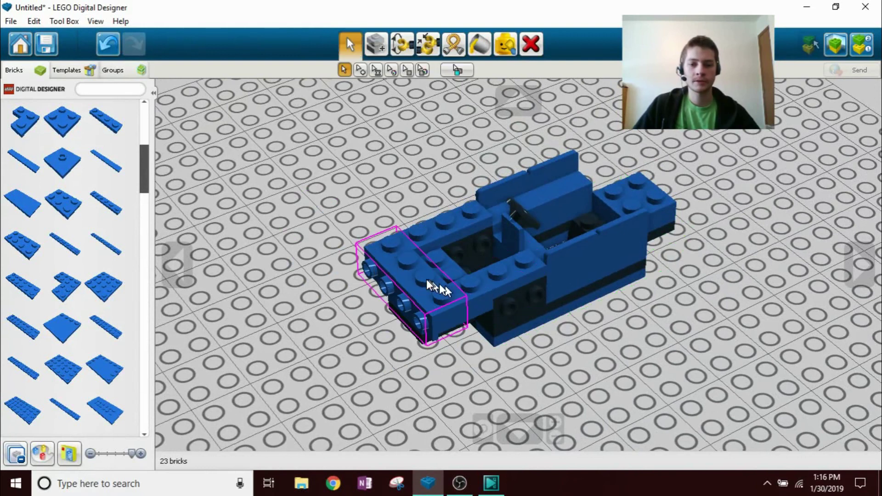
Clone the front angled plate and attach the copy to the vehicle's rear end with its four side studs facing backward
{"action": "left_click", "coordinate": [423, 277]}
{"action": "key", "text": "Escape"}
{"action": "right_click_drag", "start_coordinate": [610, 220], "coordinate": [427, 230]}
{"action": "left_click_drag", "start_coordinate": [427, 230], "coordinate": [588, 327]}
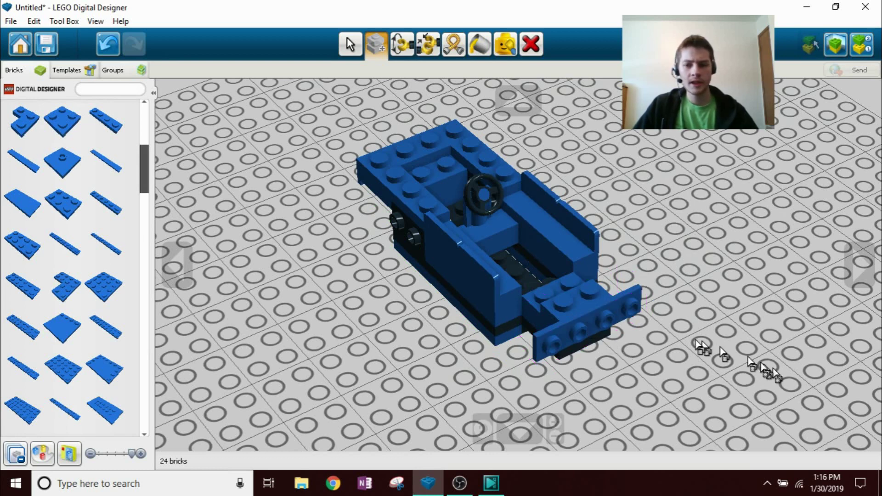
{"action": "left_click", "coordinate": [349, 45]}
Cover the studs along both side edges of the front section with two smooth blue tiles, each four studs long
{"action": "right_click_drag", "start_coordinate": [525, 229], "coordinate": [536, 321]}
{"action": "right_click_drag", "start_coordinate": [577, 301], "coordinate": [587, 369]}
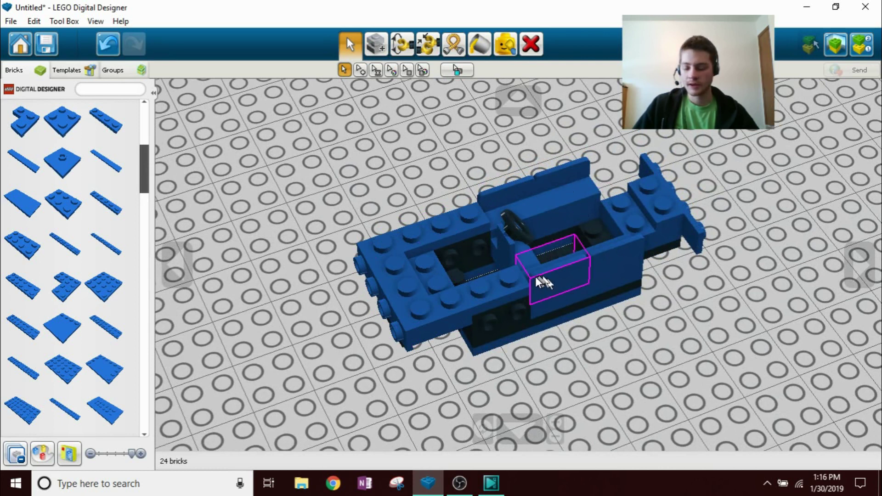
{"action": "left_click", "coordinate": [108, 248]}
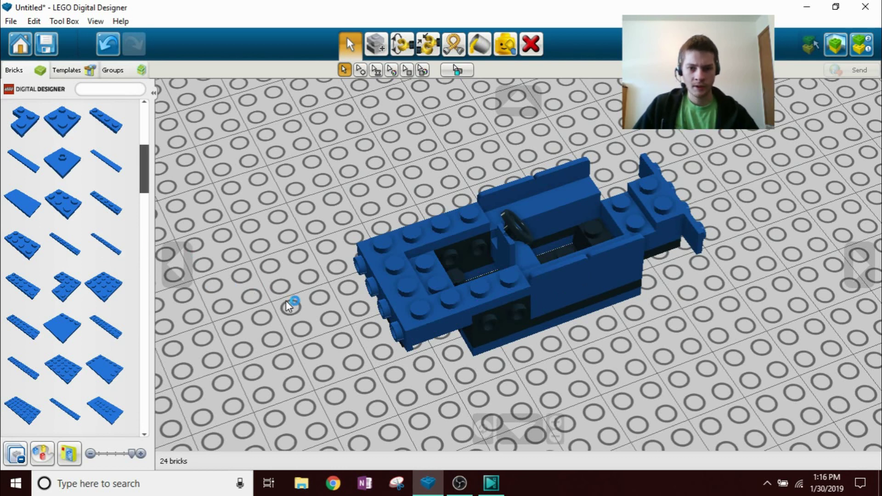
{"action": "right_click_drag", "start_coordinate": [291, 303], "coordinate": [240, 250]}
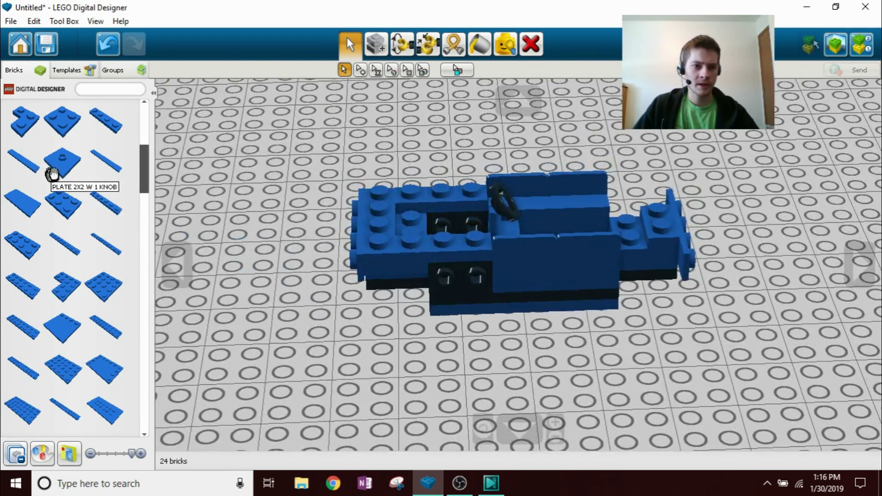
{"action": "scroll", "coordinate": [53, 173], "scroll_direction": "up", "scroll_amount": 2}
{"action": "left_click", "coordinate": [25, 159]}
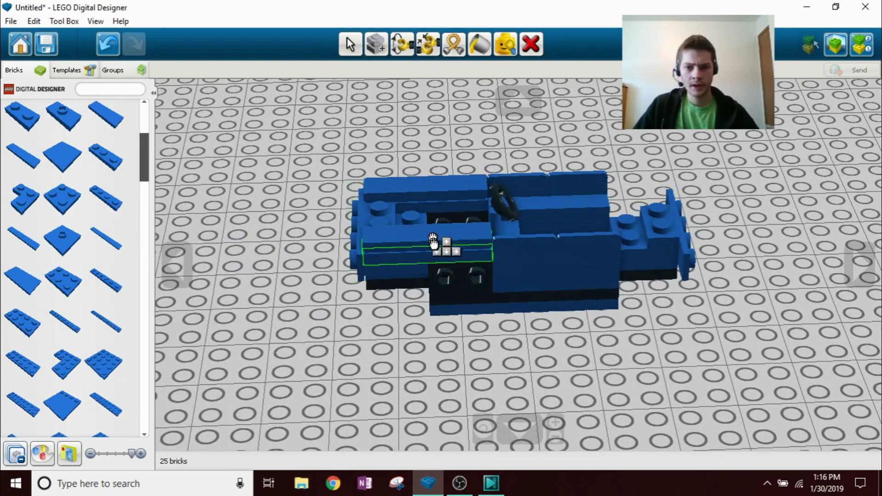
{"action": "left_click", "coordinate": [433, 241]}
{"action": "right_click_drag", "start_coordinate": [634, 312], "coordinate": [558, 307]}
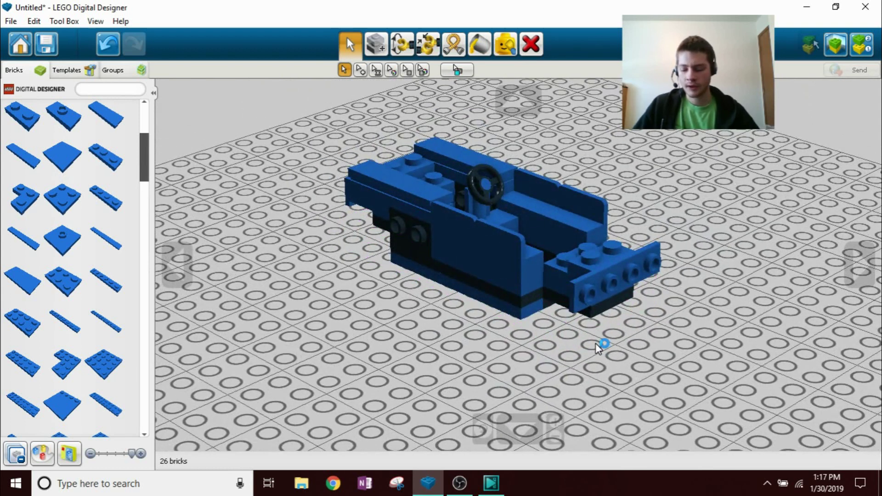
Add two blue 2x2 corner plates side by side on top of the rear section, behind the side walls
{"action": "right_click_drag", "start_coordinate": [595, 344], "coordinate": [350, 363]}
{"action": "left_click", "coordinate": [32, 197]}
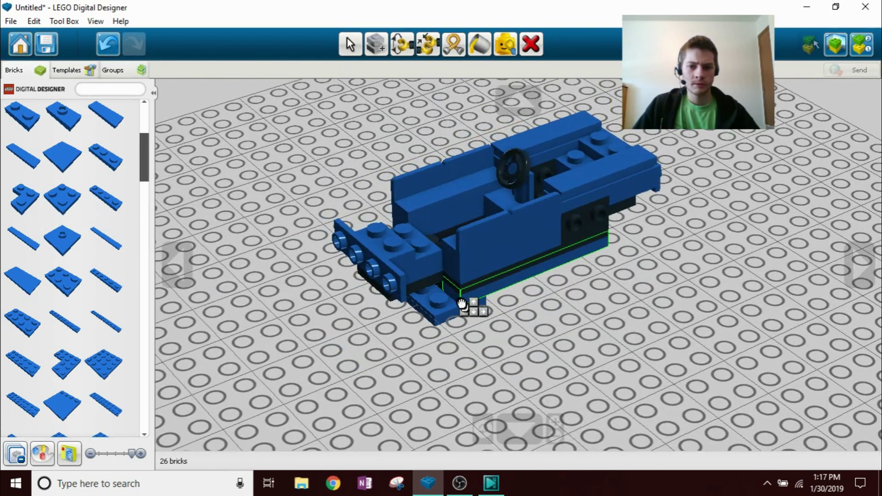
{"action": "left_click", "coordinate": [428, 258]}
{"action": "right_click_drag", "start_coordinate": [394, 255], "coordinate": [502, 315]}
{"action": "left_click_drag", "start_coordinate": [502, 315], "coordinate": [360, 327]}
{"action": "right_click_drag", "start_coordinate": [360, 327], "coordinate": [443, 291]}
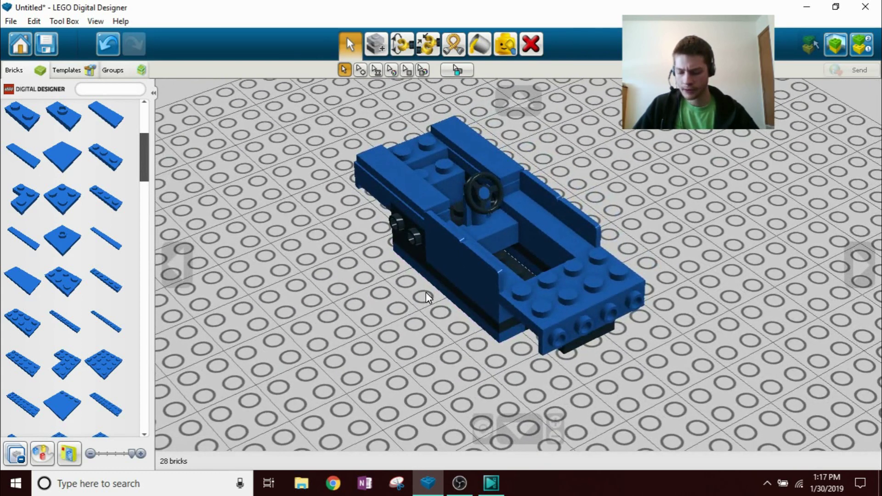
Place two blue 1x4 plates lengthwise along the outer edges of the rear deck, overhanging the back end
{"action": "left_click", "coordinate": [109, 207]}
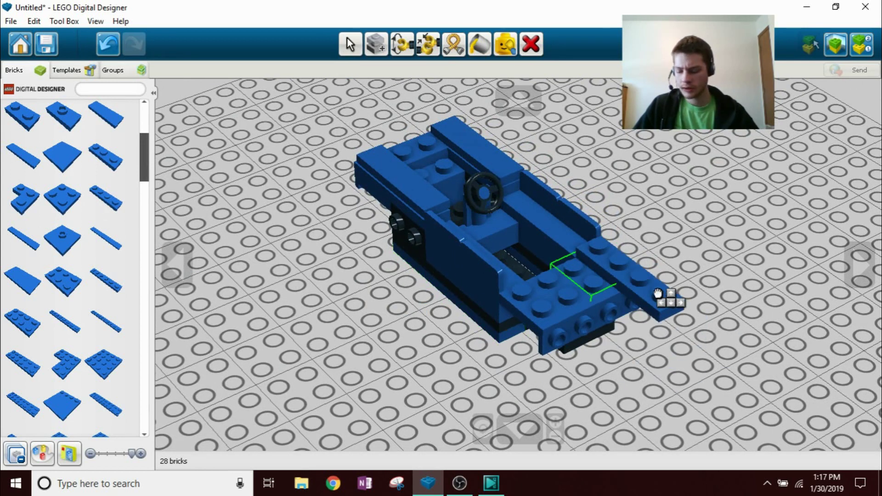
{"action": "left_click", "coordinate": [657, 293]}
{"action": "left_click", "coordinate": [545, 330]}
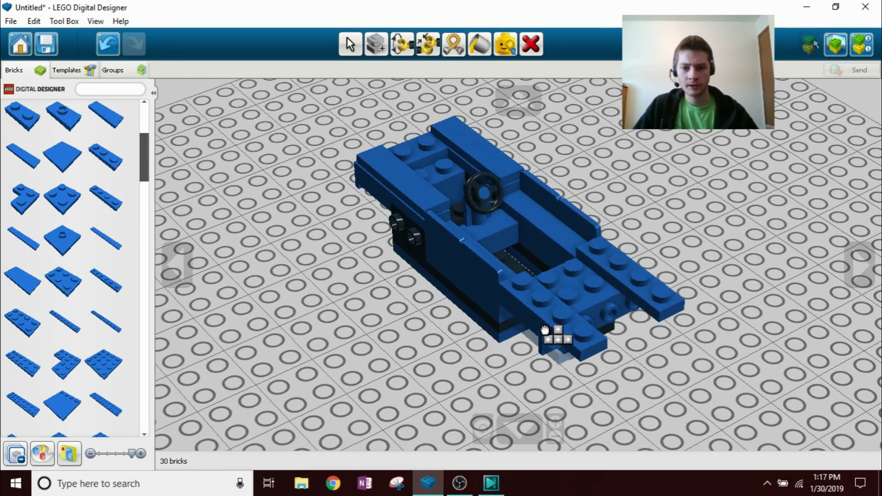
{"action": "key", "text": "v"}
Turn a blue 1x4 plate upright and attach it to the four side studs of the rear angled plate
{"action": "right_click_drag", "start_coordinate": [714, 284], "coordinate": [538, 190]}
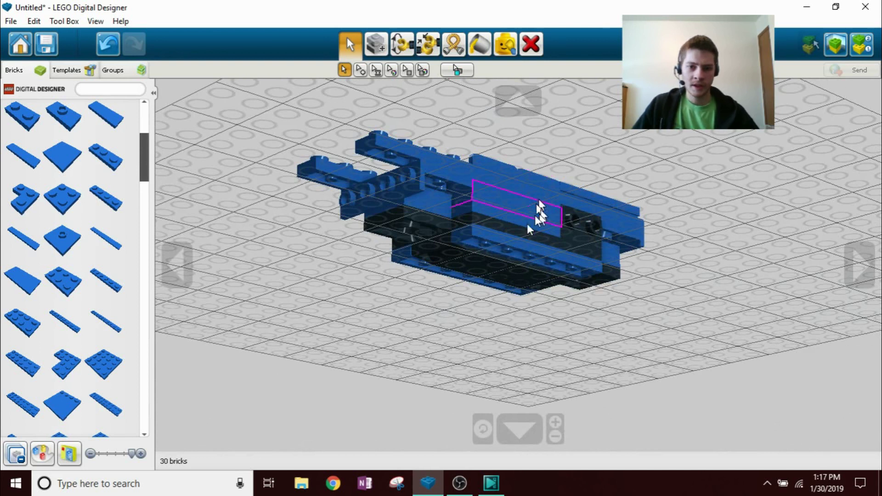
{"action": "scroll", "coordinate": [383, 192], "scroll_direction": "up", "scroll_amount": 3}
{"action": "right_click_drag", "start_coordinate": [354, 220], "coordinate": [341, 296]}
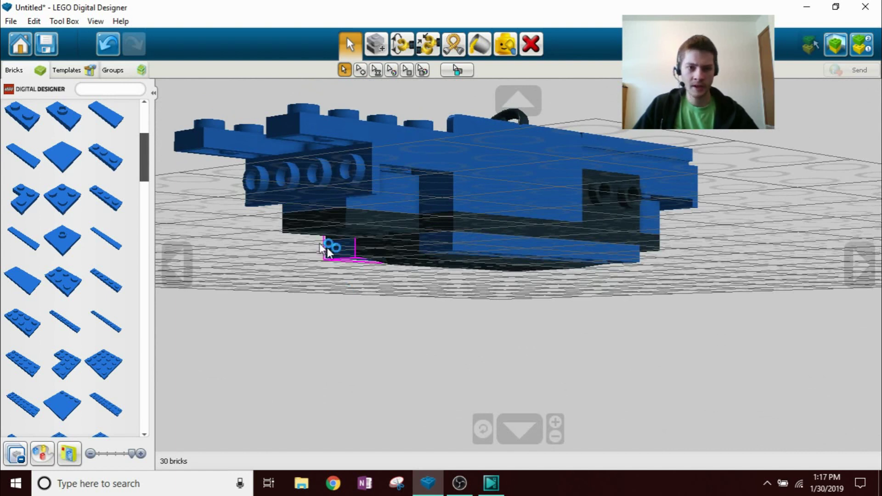
{"action": "left_click", "coordinate": [112, 196]}
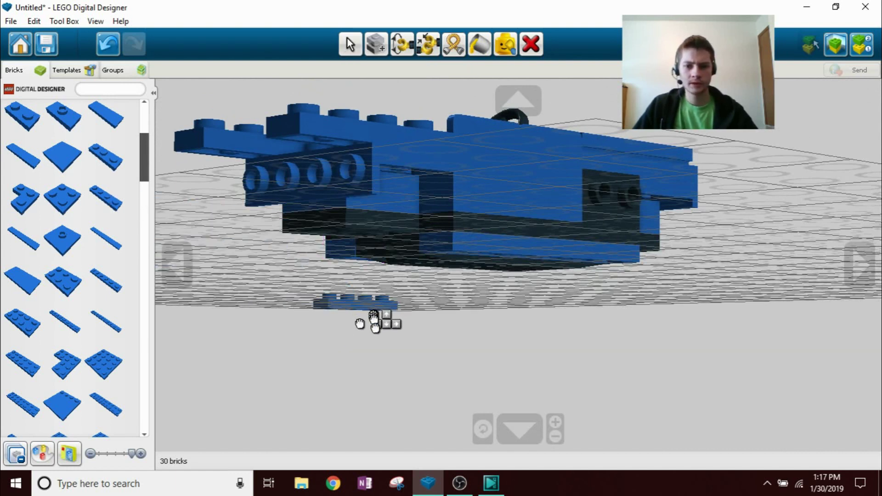
{"action": "right_click_drag", "start_coordinate": [368, 321], "coordinate": [364, 371]}
{"action": "key", "text": "Up"}
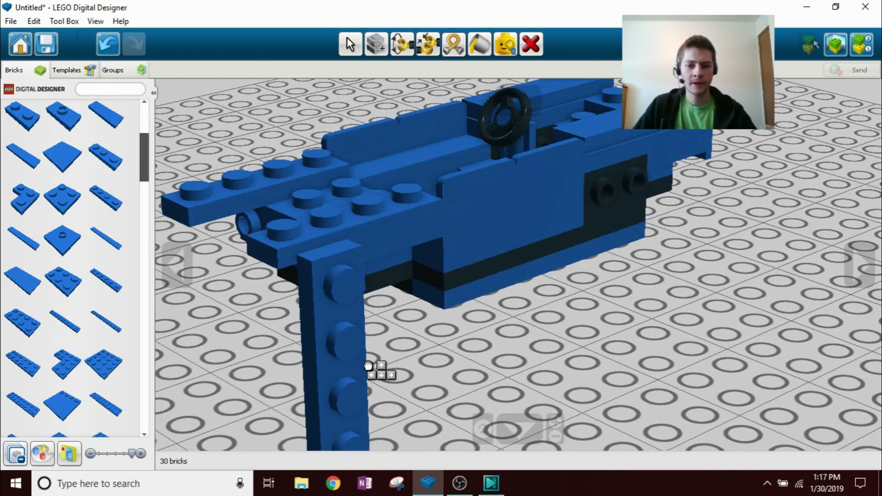
{"action": "key", "text": "Down"}
{"action": "key", "text": "Left"}
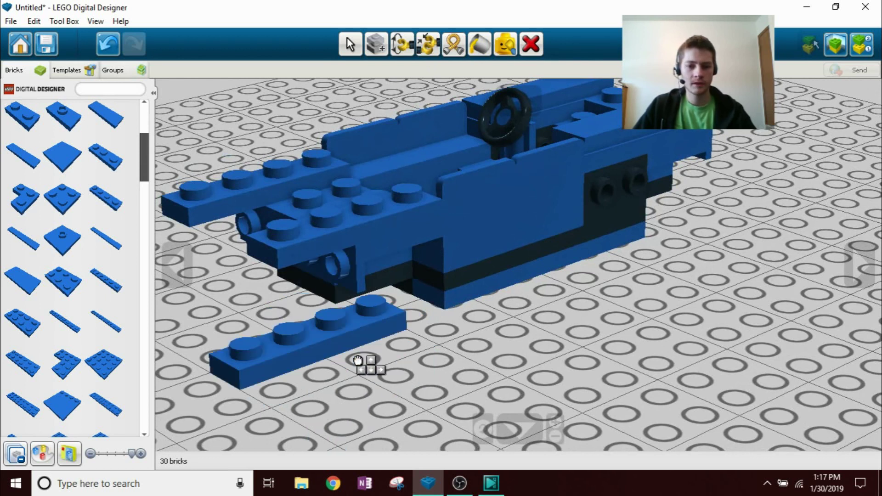
{"action": "key", "text": "Up"}
{"action": "right_click_drag", "start_coordinate": [355, 358], "coordinate": [381, 222]}
{"action": "left_click", "coordinate": [381, 220]}
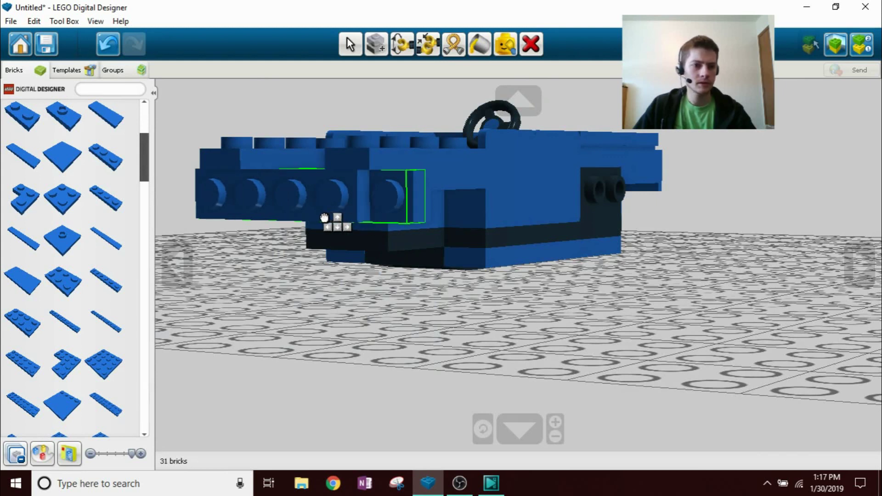
{"action": "key", "text": "Escape"}
Attach two upright blue 1x2 plates with bars side by side on the rear studs, their bars hanging below as a bumper
{"action": "scroll", "coordinate": [109, 252], "scroll_direction": "up", "scroll_amount": 5}
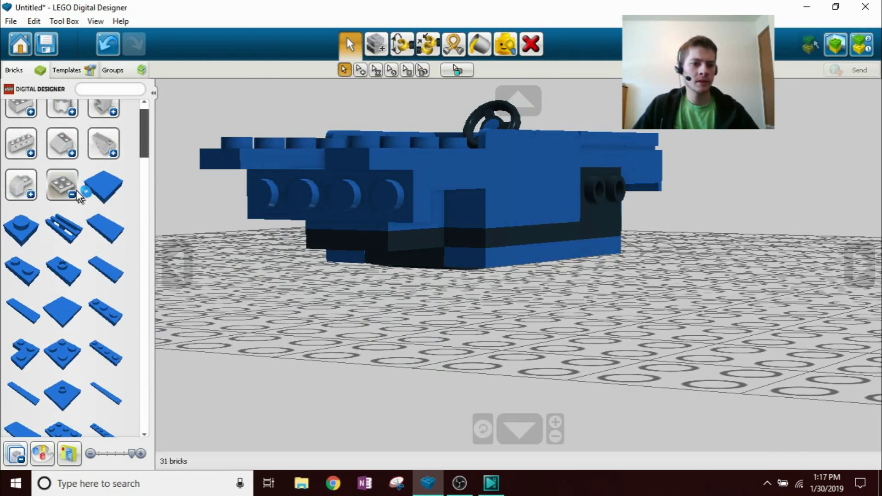
{"action": "scroll", "coordinate": [55, 260], "scroll_direction": "down", "scroll_amount": 5}
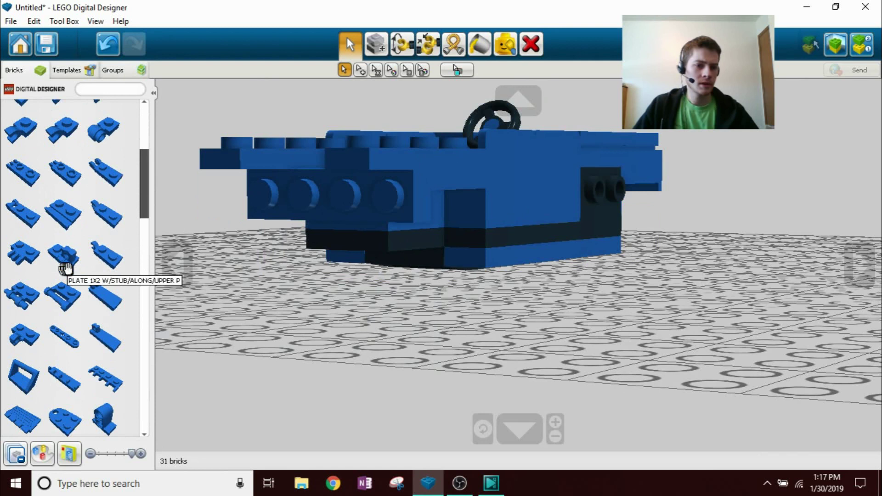
{"action": "left_click", "coordinate": [64, 266]}
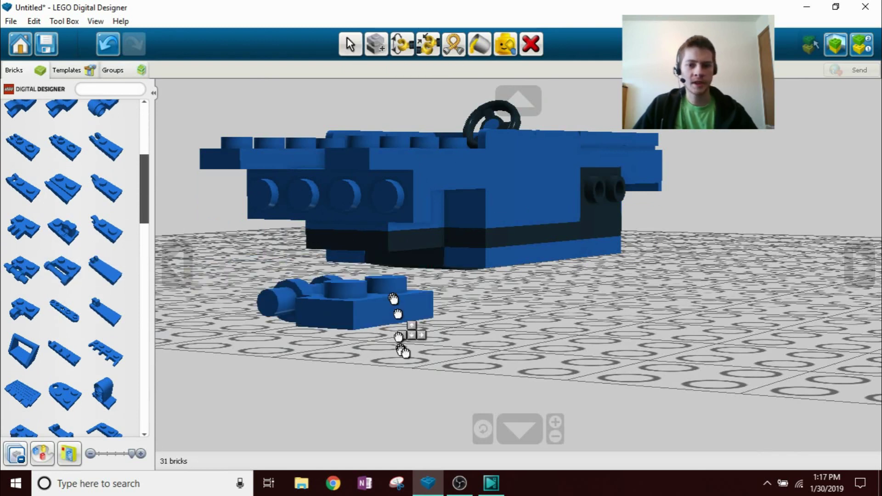
{"action": "key", "text": "Up"}
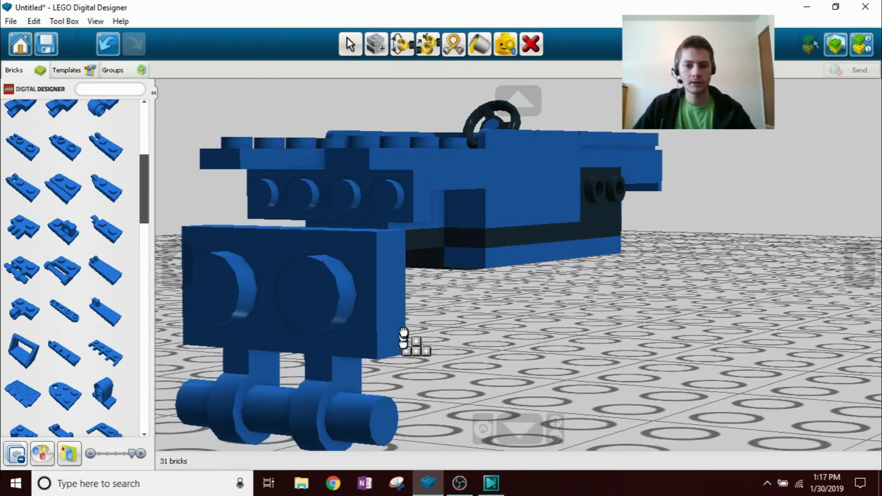
{"action": "left_click", "coordinate": [318, 202]}
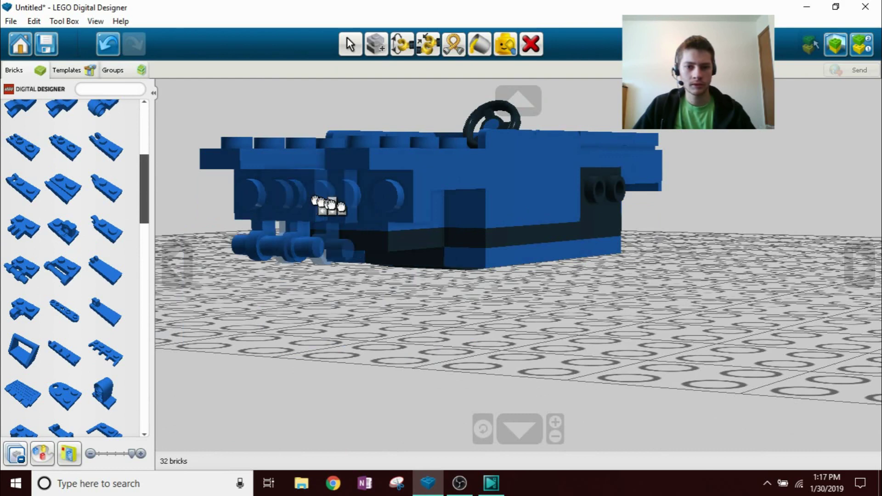
{"action": "left_click", "coordinate": [379, 222]}
{"action": "key", "text": "v"}
{"action": "right_click_drag", "start_coordinate": [415, 299], "coordinate": [498, 302]}
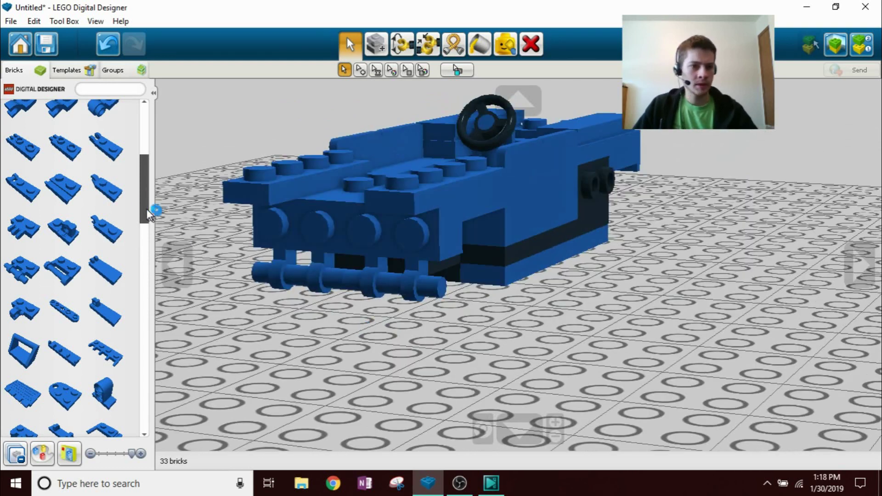
Attach a blue 1x2 plate to the two middle studs at the rear, above the bumper bars
{"action": "scroll", "coordinate": [69, 184], "scroll_direction": "up", "scroll_amount": 5}
{"action": "left_click", "coordinate": [69, 212]}
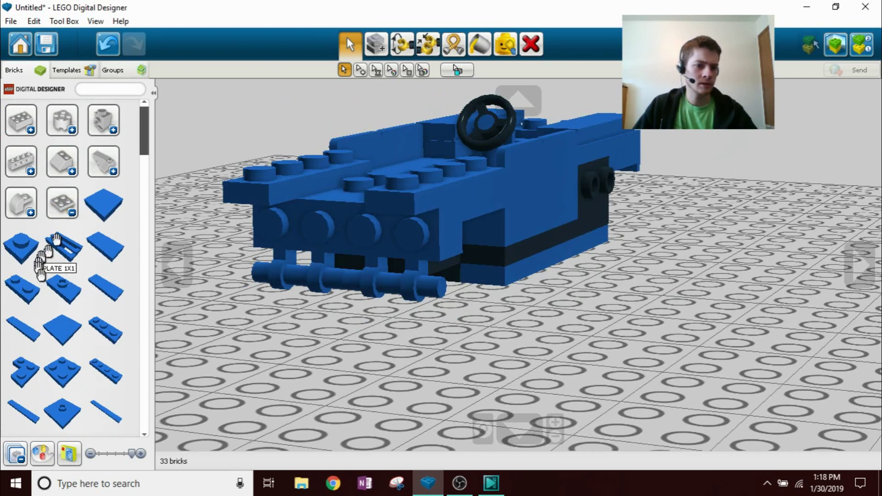
{"action": "left_click", "coordinate": [25, 288]}
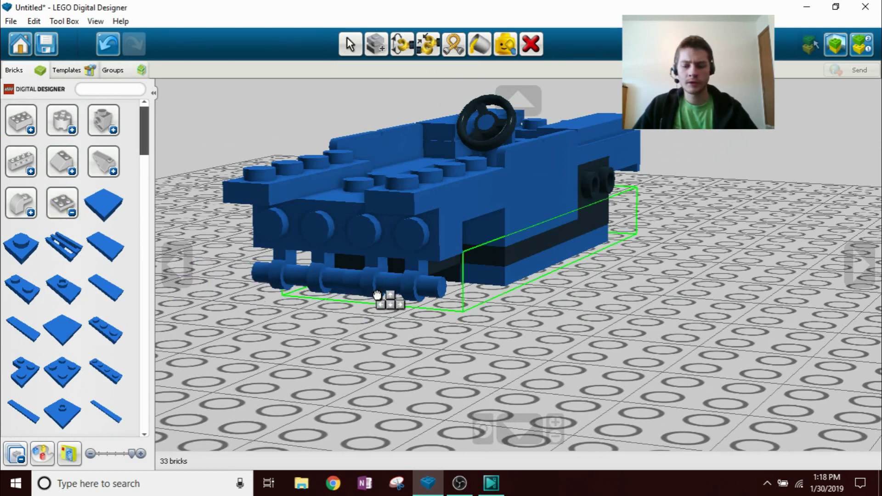
{"action": "left_click", "coordinate": [376, 255]}
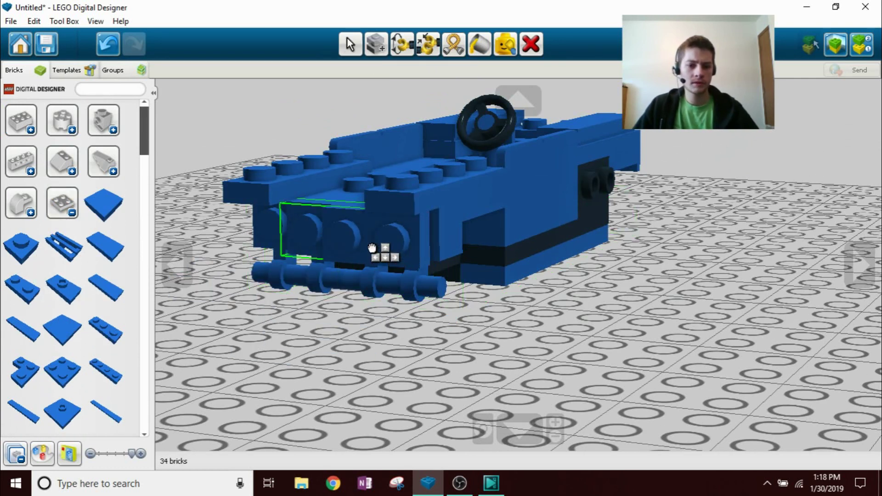
{"action": "key", "text": "v"}
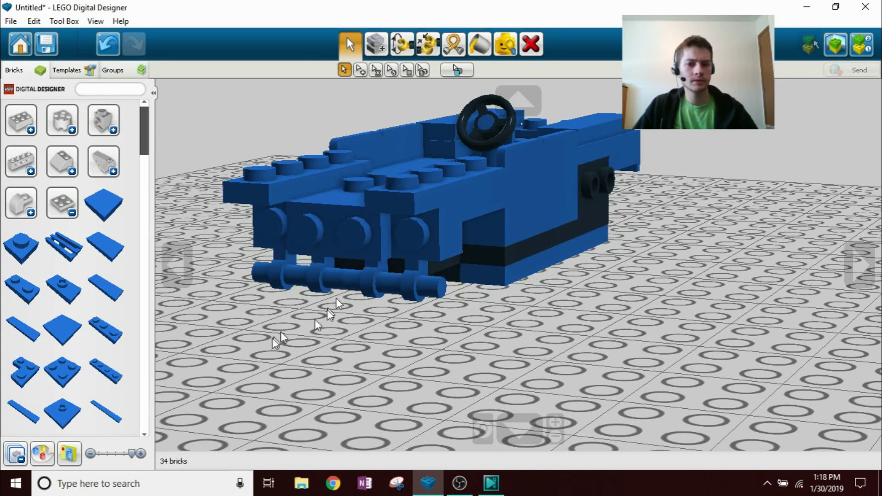
Attach a blue round 1x1 plate to each of the two outer studs at the rear
{"action": "left_click", "coordinate": [69, 210]}
{"action": "left_click", "coordinate": [113, 214]}
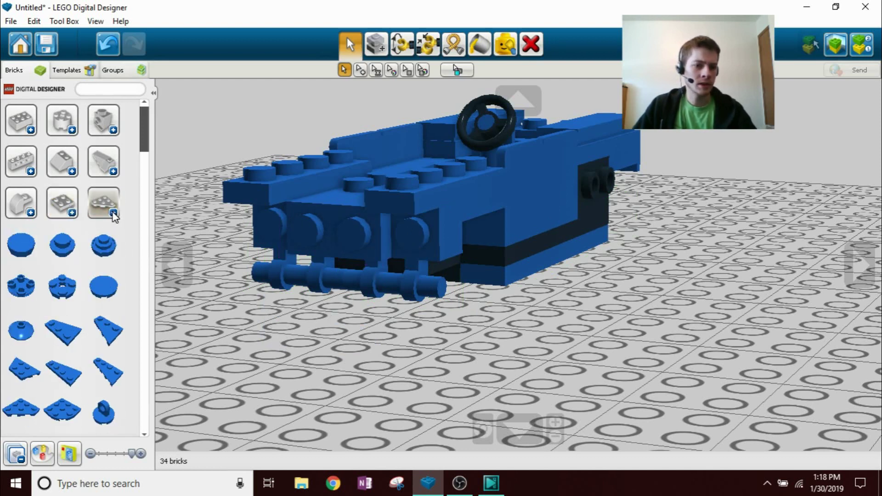
{"action": "left_click", "coordinate": [73, 234]}
{"action": "left_click", "coordinate": [274, 245]}
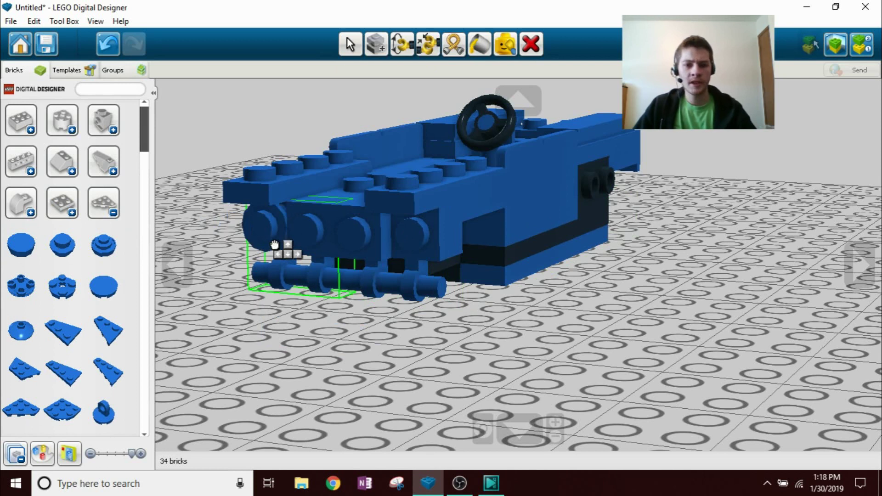
{"action": "left_click", "coordinate": [415, 244]}
{"action": "left_click", "coordinate": [374, 271]}
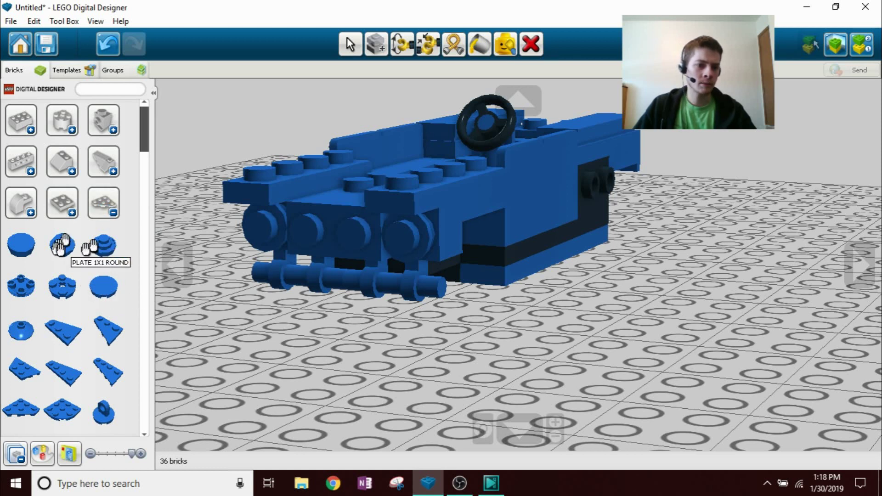
Filter the bricks to transparent red and attach a round 1x1 plate onto each blue round plate as taillights
{"action": "left_click", "coordinate": [46, 454]}
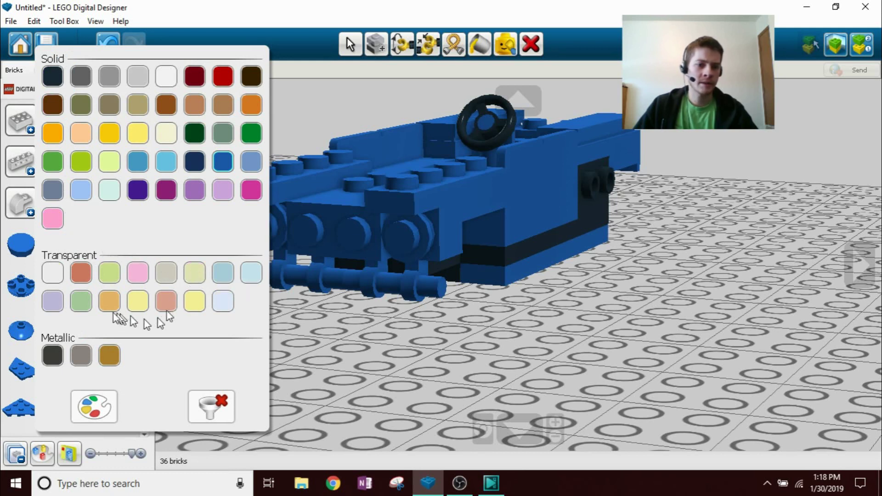
{"action": "left_click", "coordinate": [81, 272]}
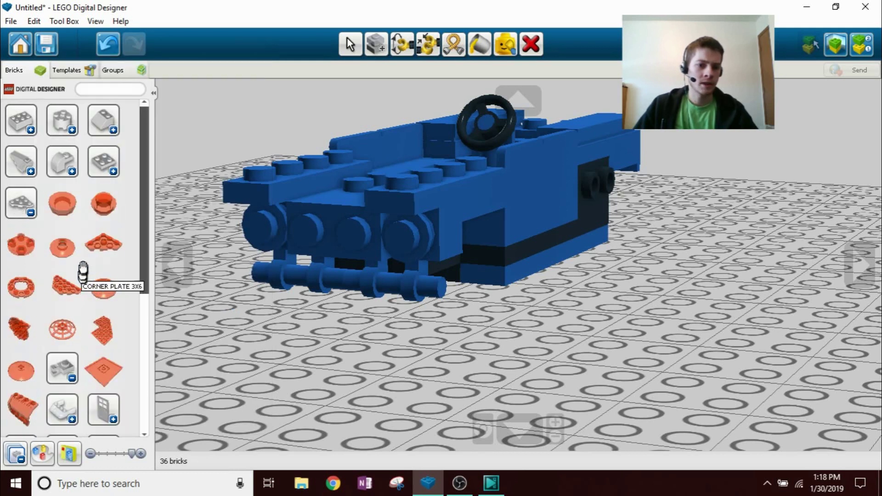
{"action": "left_click", "coordinate": [104, 201]}
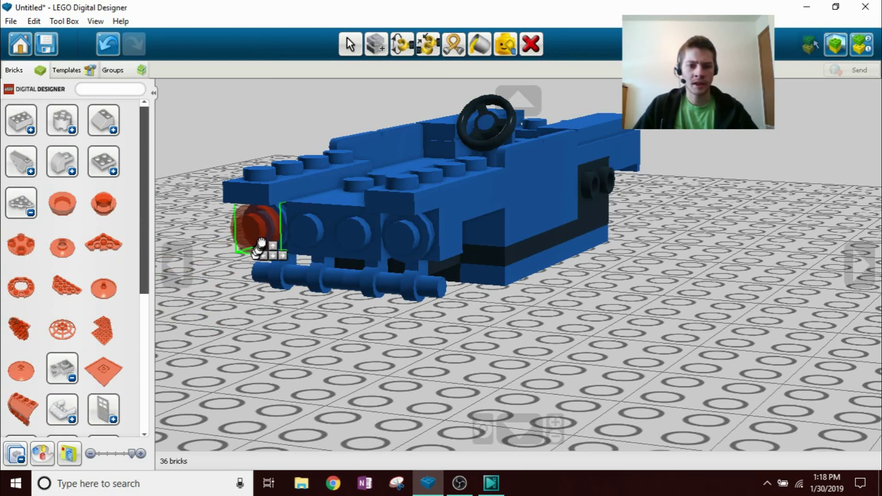
{"action": "left_click", "coordinate": [265, 237]}
{"action": "left_click", "coordinate": [402, 244]}
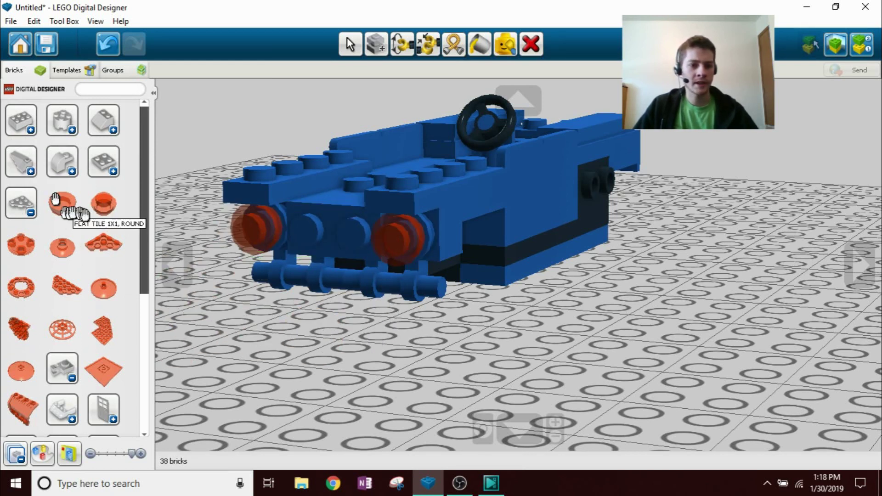
{"action": "key", "text": "Escape"}
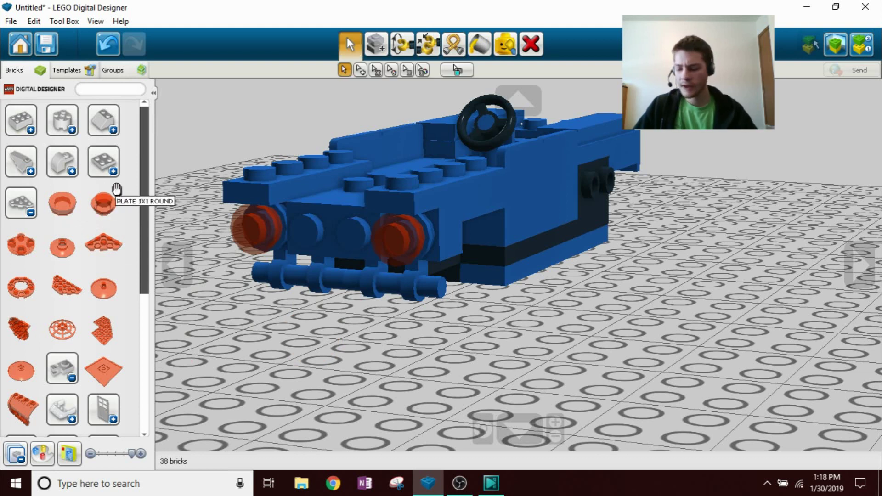
Filter the bricks to solid blue and look through the round and angled plates
{"action": "left_click", "coordinate": [44, 450]}
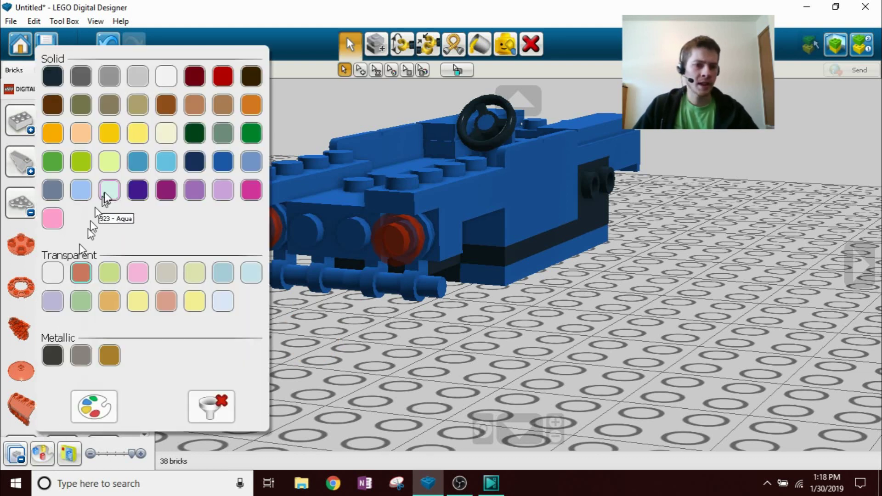
{"action": "left_click", "coordinate": [218, 164]}
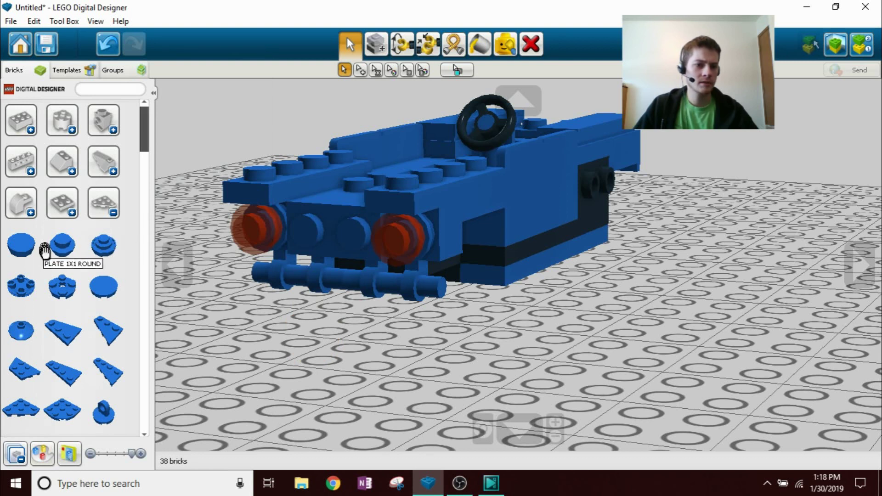
{"action": "scroll", "coordinate": [69, 313], "scroll_direction": "down", "scroll_amount": 2}
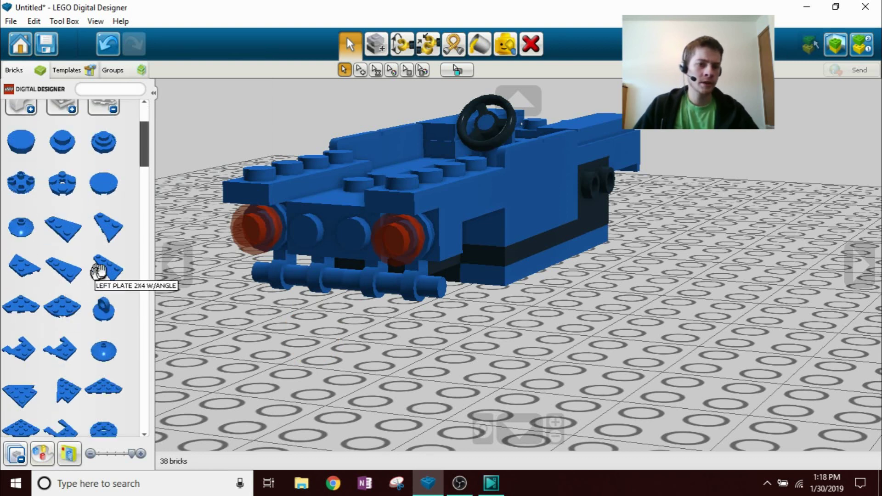
{"action": "left_click", "coordinate": [41, 452]}
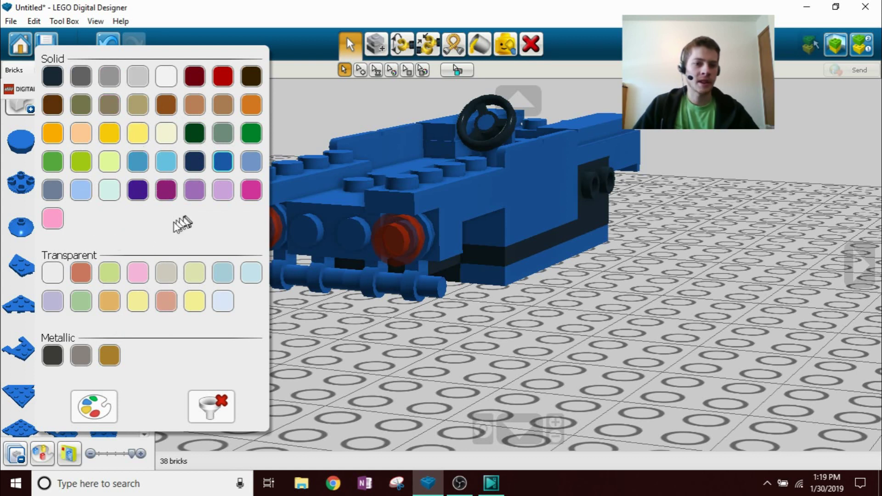
{"action": "left_click", "coordinate": [41, 453]}
{"action": "left_click", "coordinate": [41, 453]}
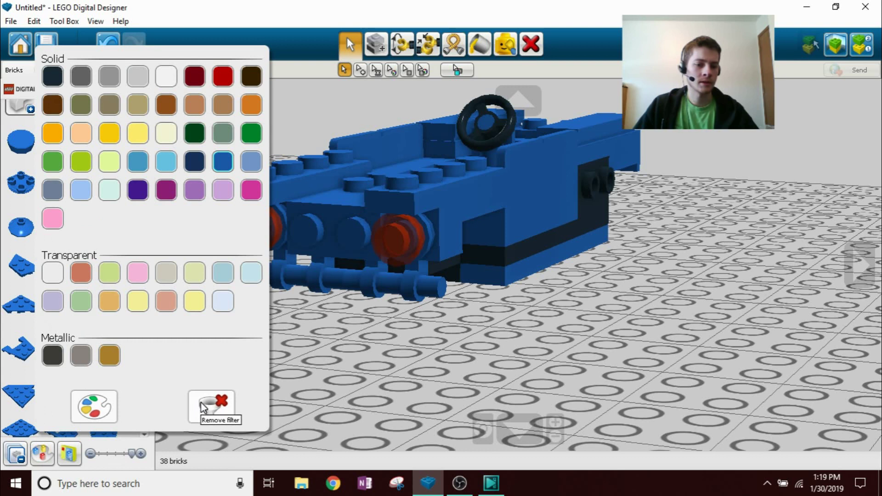
{"action": "left_click", "coordinate": [41, 453]}
{"action": "left_click", "coordinate": [40, 453]}
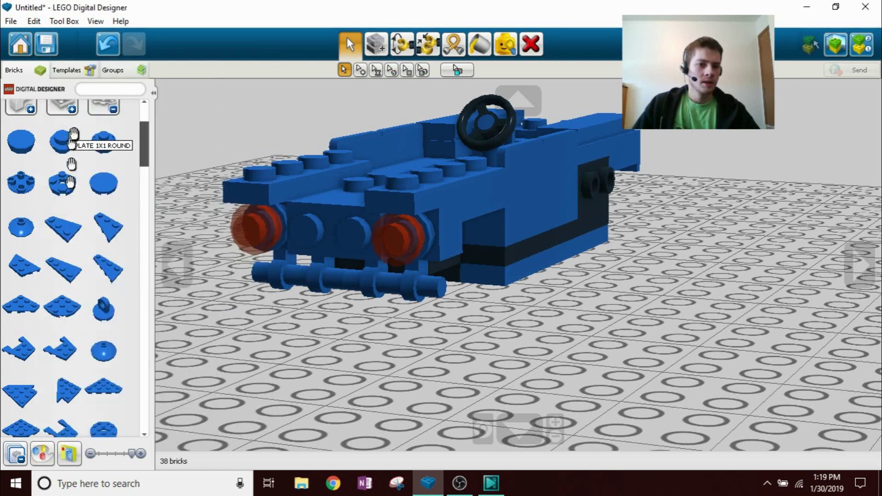
Open the category of flat rectangular plates and tiles and remove the colour filter from the bricks
{"action": "scroll", "coordinate": [73, 137], "scroll_direction": "up", "scroll_amount": 1}
{"action": "left_click", "coordinate": [108, 131]}
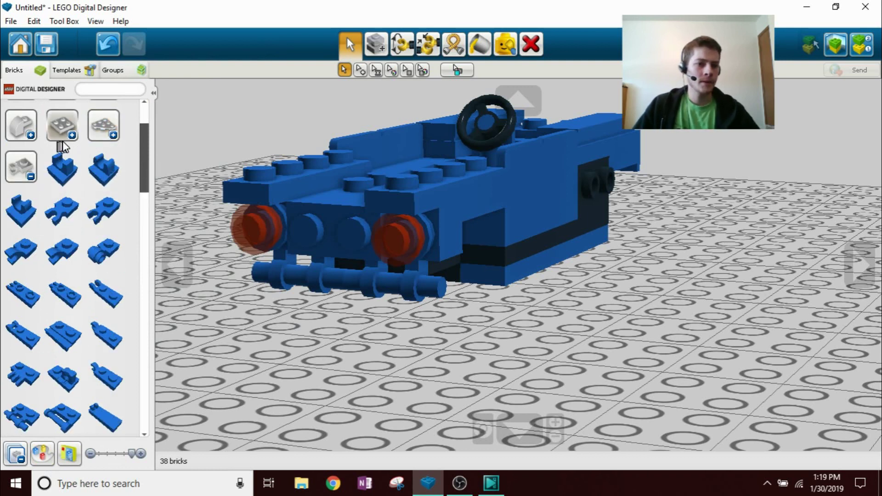
{"action": "left_click", "coordinate": [66, 138]}
{"action": "scroll", "coordinate": [75, 188], "scroll_direction": "down", "scroll_amount": 5}
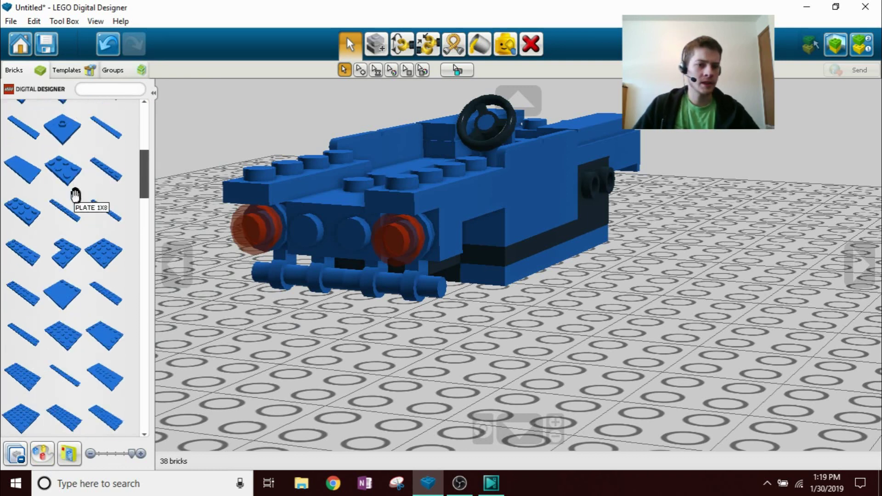
{"action": "scroll", "coordinate": [73, 197], "scroll_direction": "up", "scroll_amount": 5}
{"action": "scroll", "coordinate": [72, 198], "scroll_direction": "down", "scroll_amount": 5}
{"action": "scroll", "coordinate": [73, 198], "scroll_direction": "up", "scroll_amount": 5}
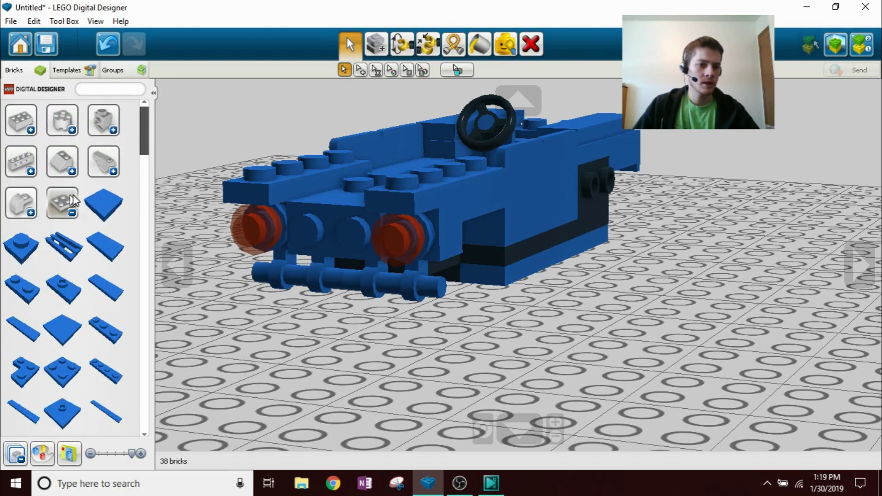
{"action": "left_click", "coordinate": [41, 457]}
{"action": "left_click", "coordinate": [209, 405]}
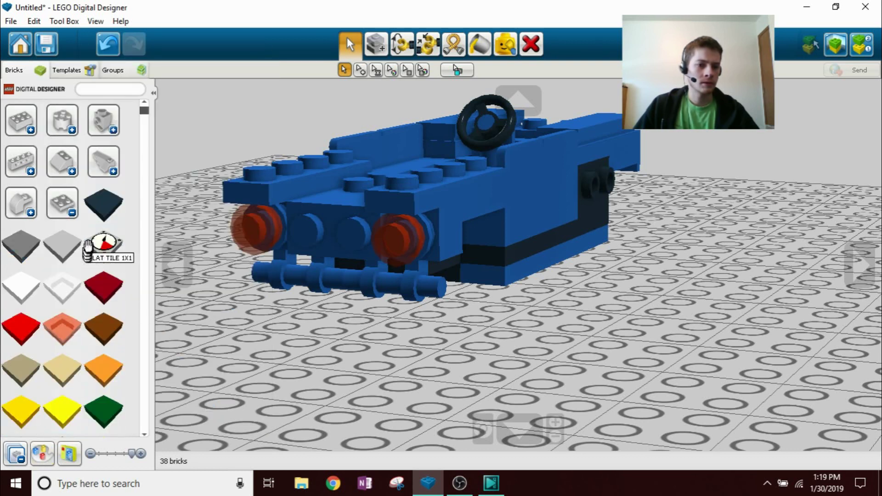
Attach the white 1x2 tile printed PA7 70 upright at the rear between the taillights as a licence plate
{"action": "scroll", "coordinate": [87, 250], "scroll_direction": "down", "scroll_amount": 2}
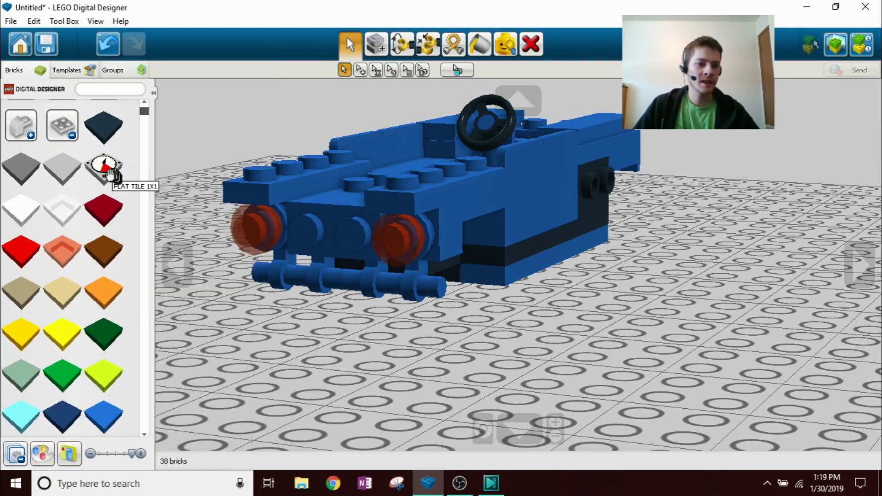
{"action": "scroll", "coordinate": [108, 175], "scroll_direction": "down", "scroll_amount": 8}
{"action": "scroll", "coordinate": [93, 209], "scroll_direction": "down", "scroll_amount": 6}
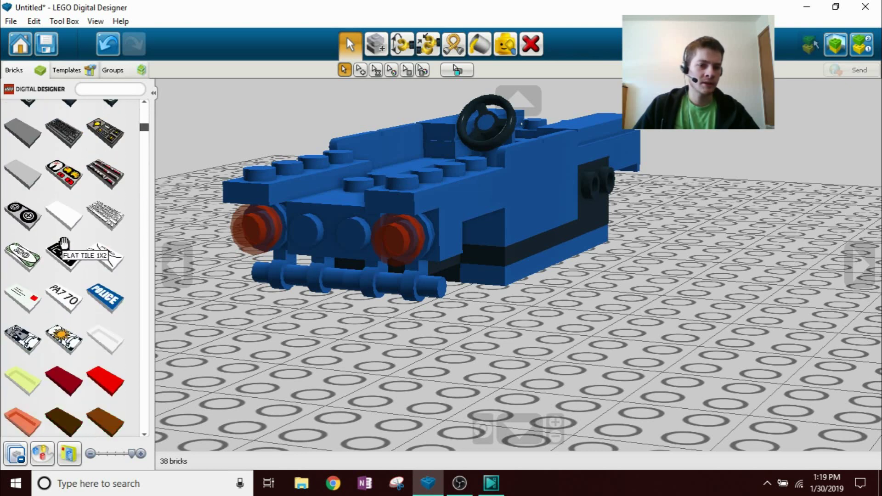
{"action": "scroll", "coordinate": [92, 248], "scroll_direction": "down", "scroll_amount": 3}
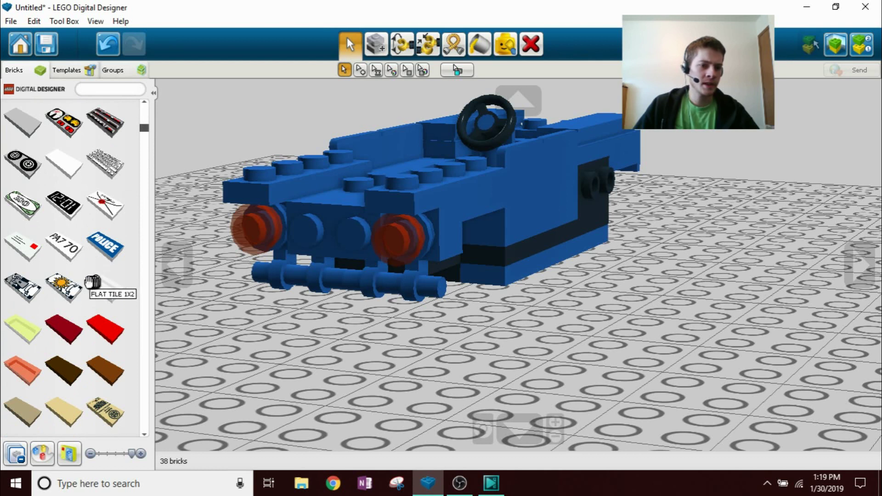
{"action": "left_click", "coordinate": [64, 169]}
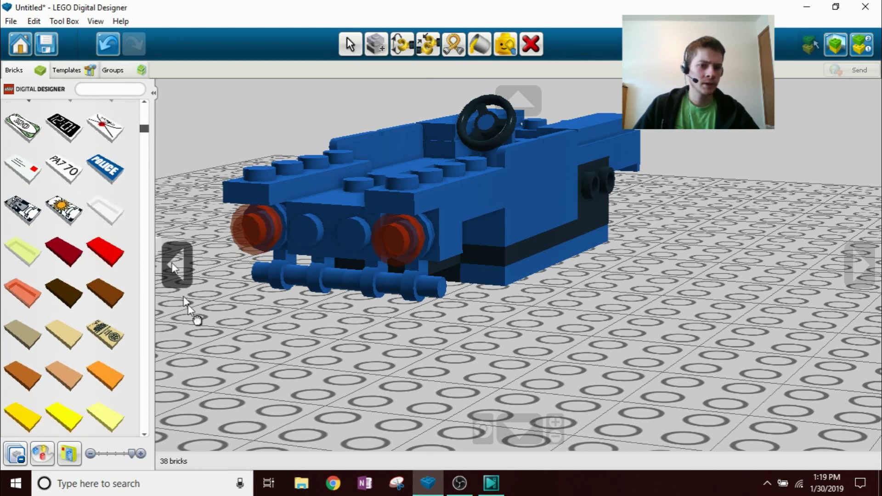
{"action": "key", "text": "Up"}
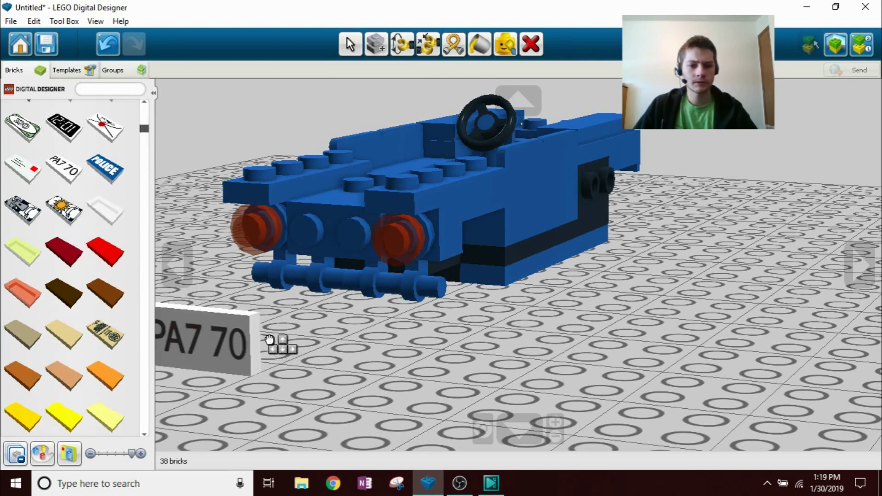
{"action": "left_click", "coordinate": [347, 236]}
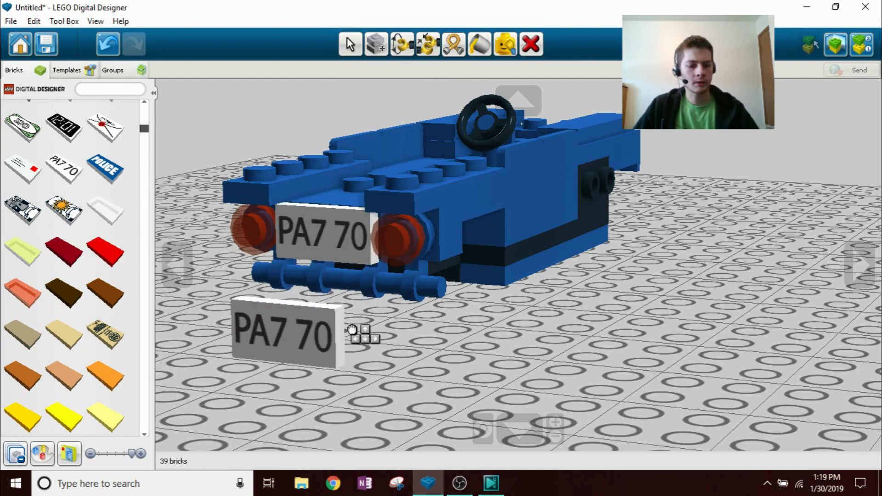
{"action": "key", "text": "Escape"}
Look through the 1x2 tiles and plates and inspect the green banknote tile printed 100
{"action": "scroll", "coordinate": [74, 303], "scroll_direction": "down", "scroll_amount": 7}
{"action": "scroll", "coordinate": [77, 300], "scroll_direction": "down", "scroll_amount": 10}
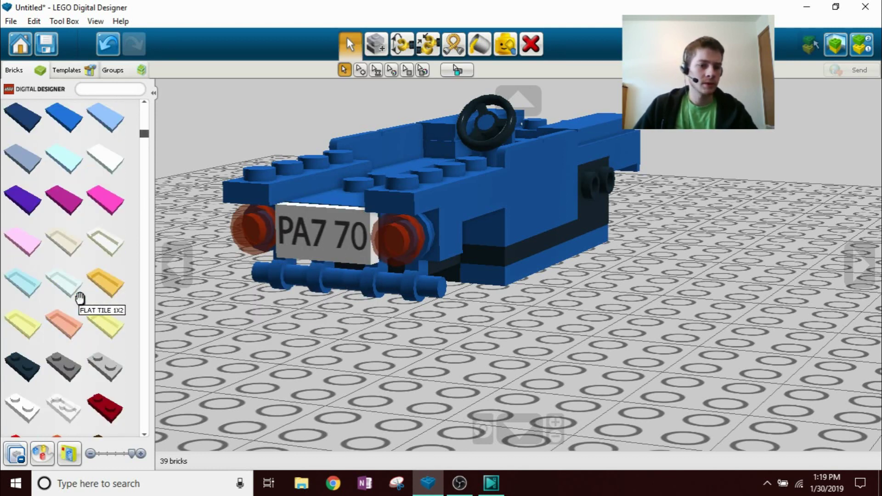
{"action": "scroll", "coordinate": [81, 295], "scroll_direction": "up", "scroll_amount": 8}
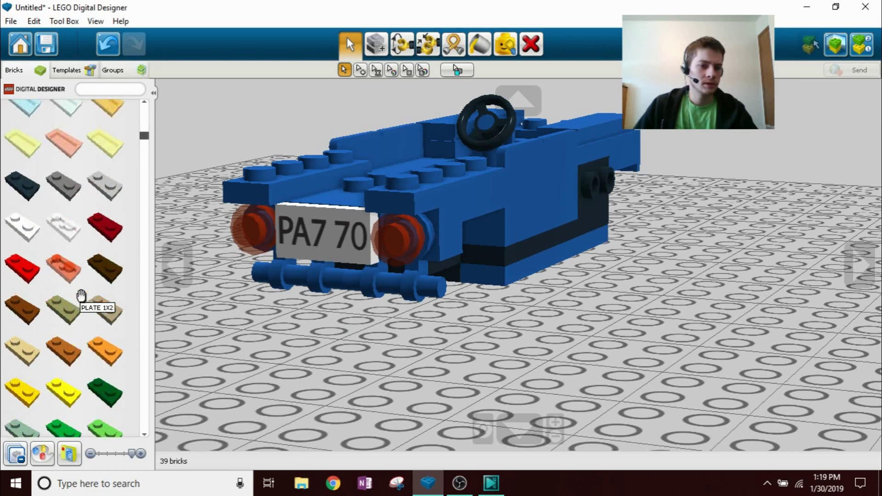
{"action": "scroll", "coordinate": [81, 295], "scroll_direction": "down", "scroll_amount": 6}
{"action": "scroll", "coordinate": [79, 297], "scroll_direction": "down", "scroll_amount": 10}
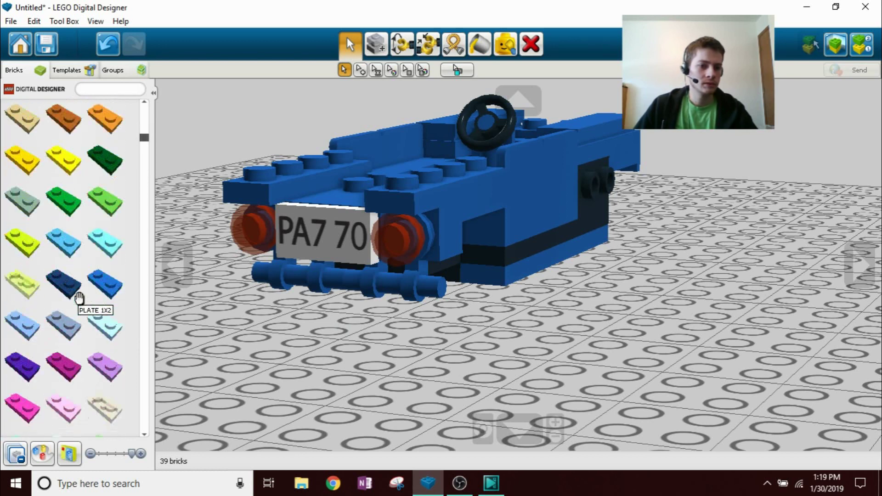
{"action": "scroll", "coordinate": [76, 301], "scroll_direction": "up", "scroll_amount": 10}
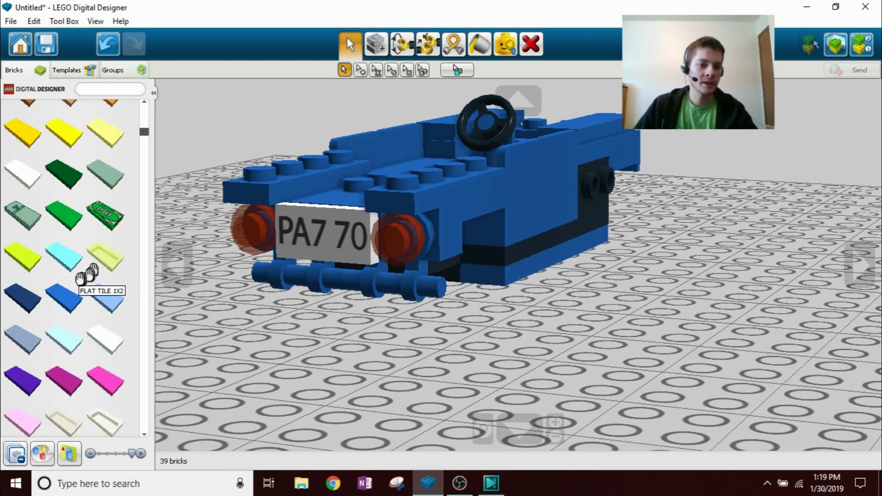
{"action": "left_click", "coordinate": [96, 209]}
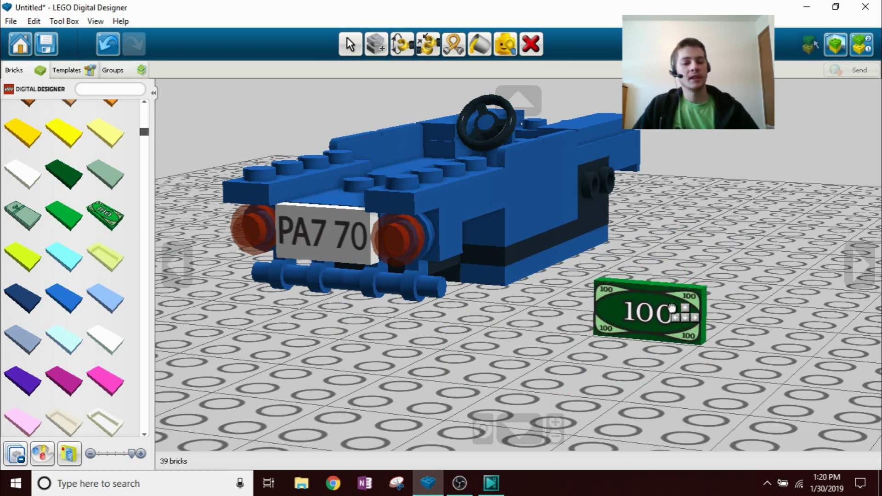
{"action": "key", "text": "Escape"}
Collapse all the brick categories and filter the bricks to solid tan
{"action": "right_click_drag", "start_coordinate": [590, 295], "coordinate": [287, 355]}
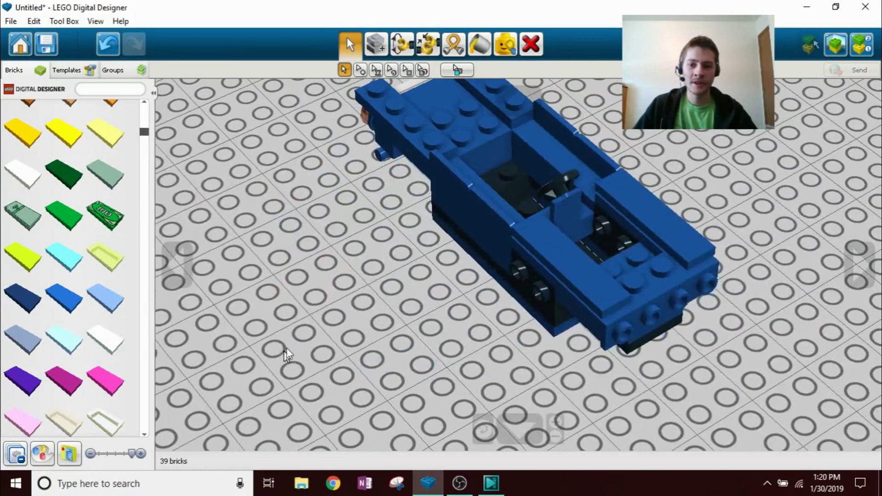
{"action": "right_click_drag", "start_coordinate": [366, 327], "coordinate": [450, 326]}
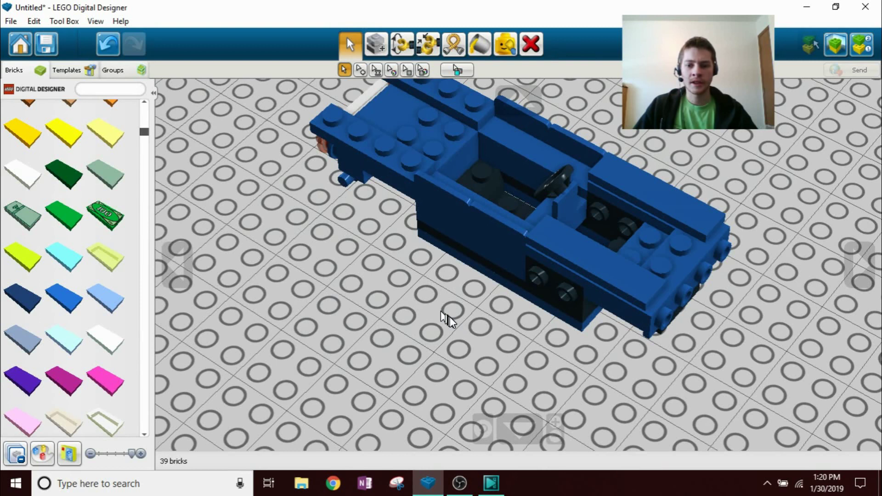
{"action": "left_click", "coordinate": [480, 426]}
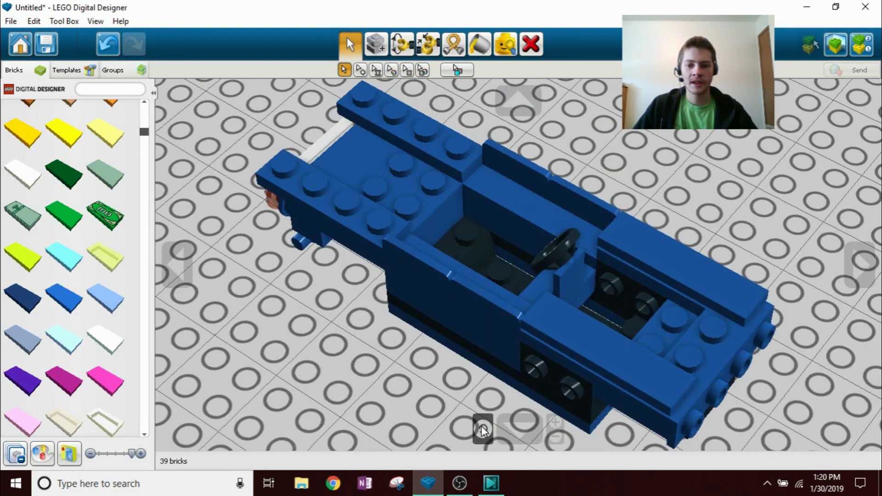
{"action": "right_click_drag", "start_coordinate": [454, 316], "coordinate": [528, 295]}
{"action": "scroll", "coordinate": [98, 215], "scroll_direction": "up", "scroll_amount": 5}
{"action": "scroll", "coordinate": [98, 215], "scroll_direction": "up", "scroll_amount": 10}
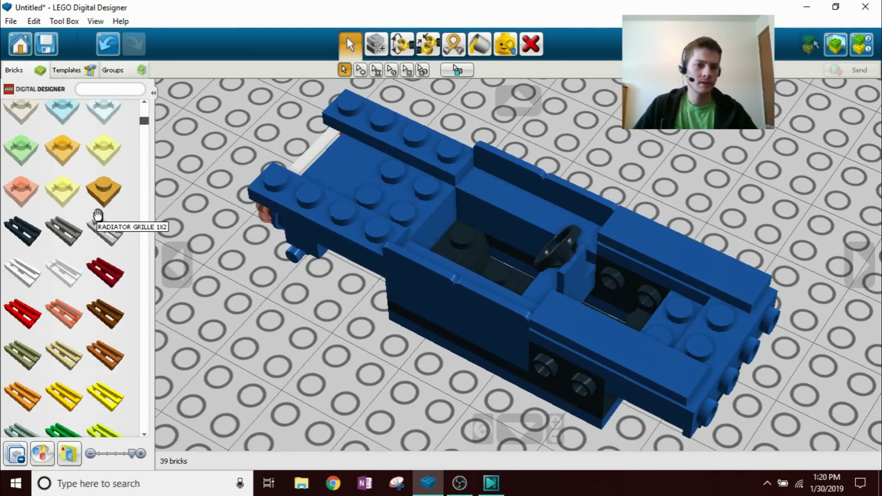
{"action": "left_click", "coordinate": [23, 453]}
{"action": "left_click", "coordinate": [39, 454]}
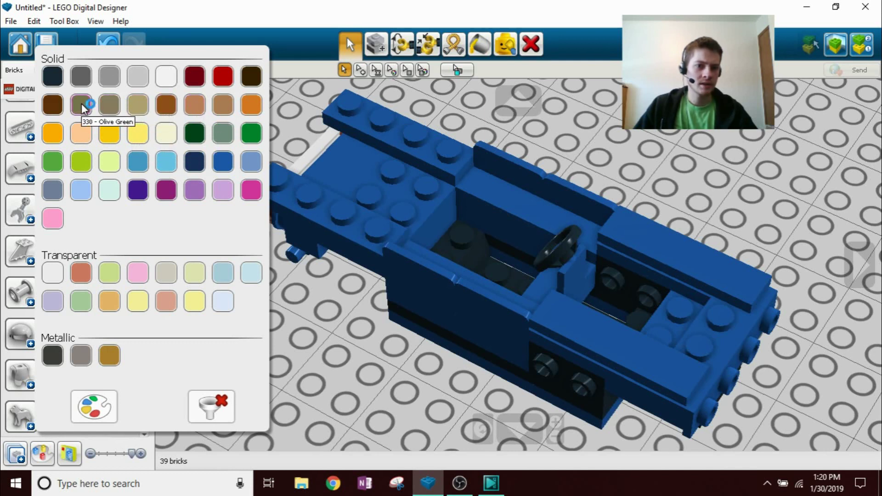
{"action": "left_click", "coordinate": [138, 104]}
{"action": "scroll", "coordinate": [92, 175], "scroll_direction": "up", "scroll_amount": 4}
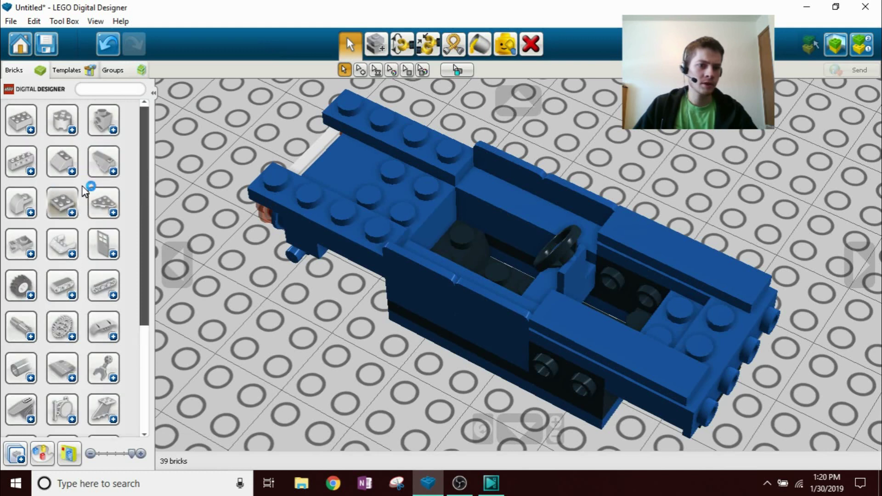
Look through the round and curved bricks available in tan
{"action": "left_click", "coordinate": [65, 133]}
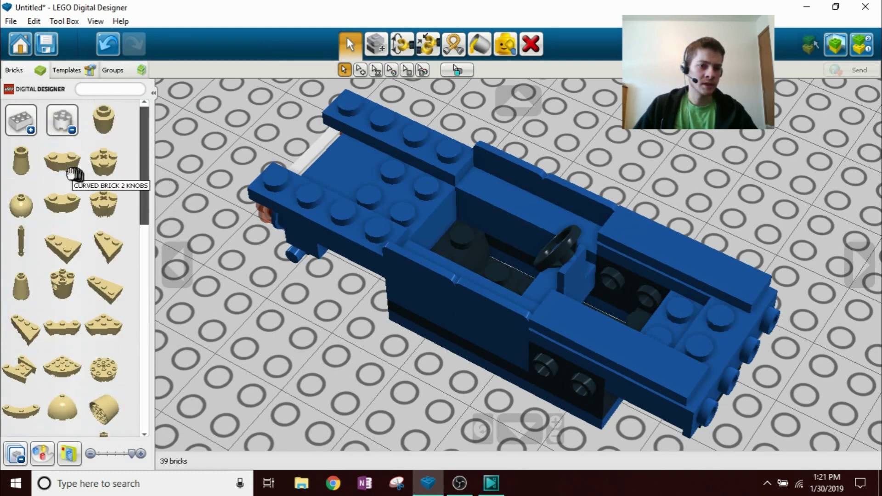
{"action": "scroll", "coordinate": [80, 193], "scroll_direction": "down", "scroll_amount": 4}
{"action": "scroll", "coordinate": [85, 198], "scroll_direction": "down", "scroll_amount": 1}
{"action": "scroll", "coordinate": [85, 201], "scroll_direction": "up", "scroll_amount": 5}
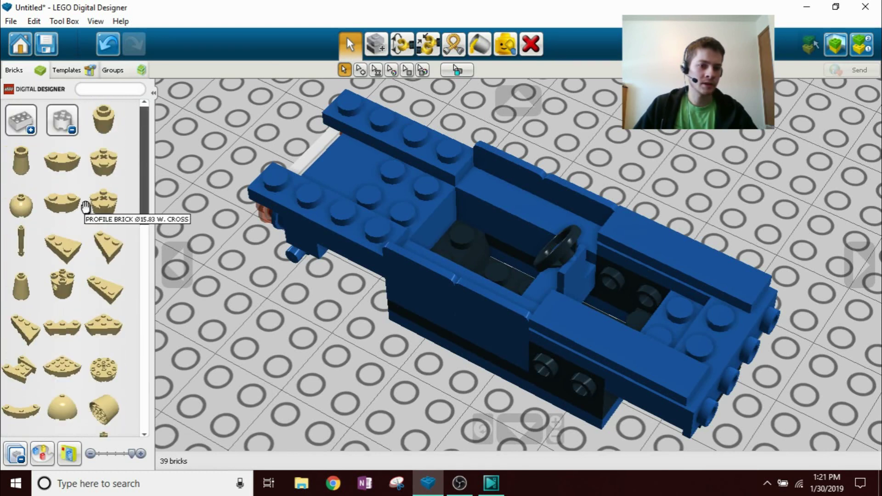
{"action": "left_click", "coordinate": [72, 132]}
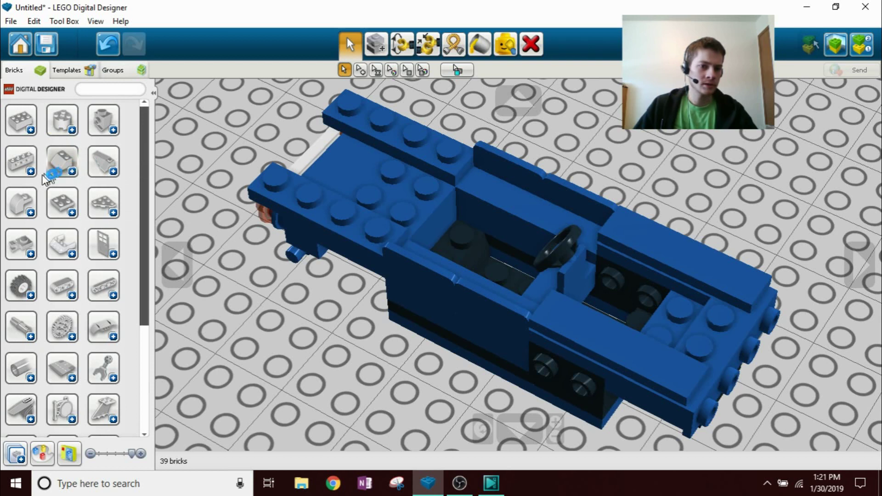
Attach a tan 1x2 brick with rounded log sides crosswise at the back of the cockpit as a seat
{"action": "left_click", "coordinate": [22, 130]}
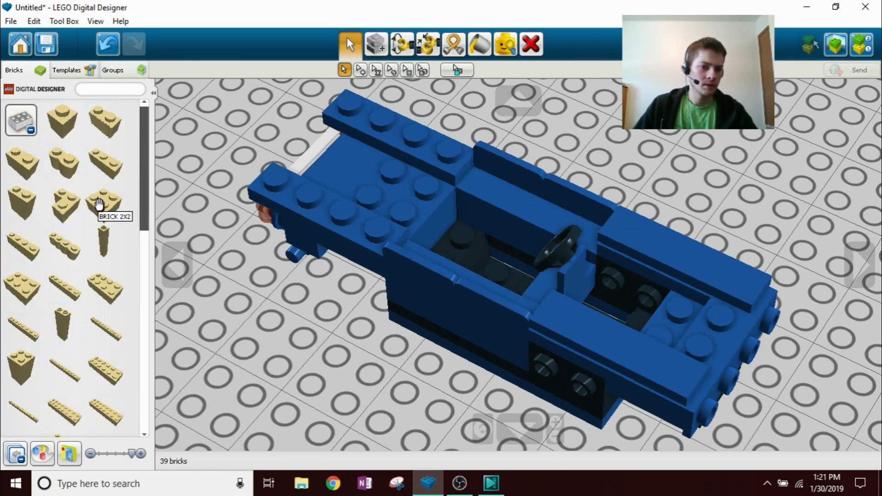
{"action": "left_click", "coordinate": [63, 170]}
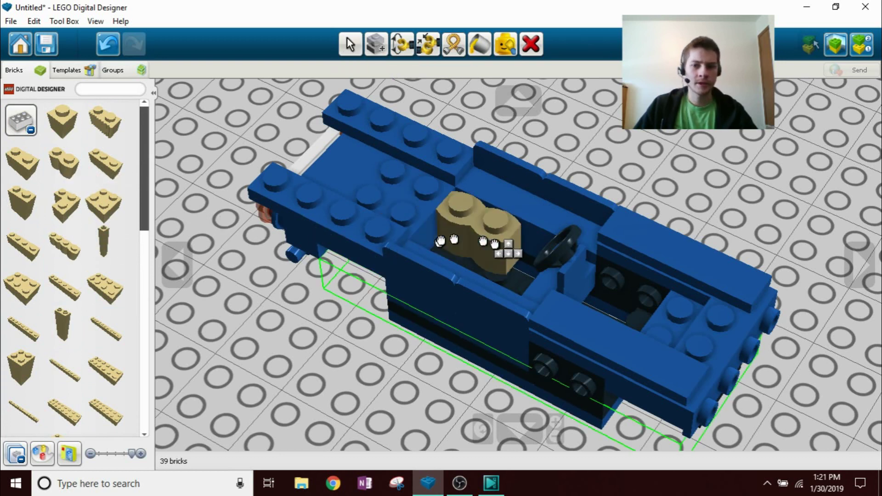
{"action": "key", "text": "Left"}
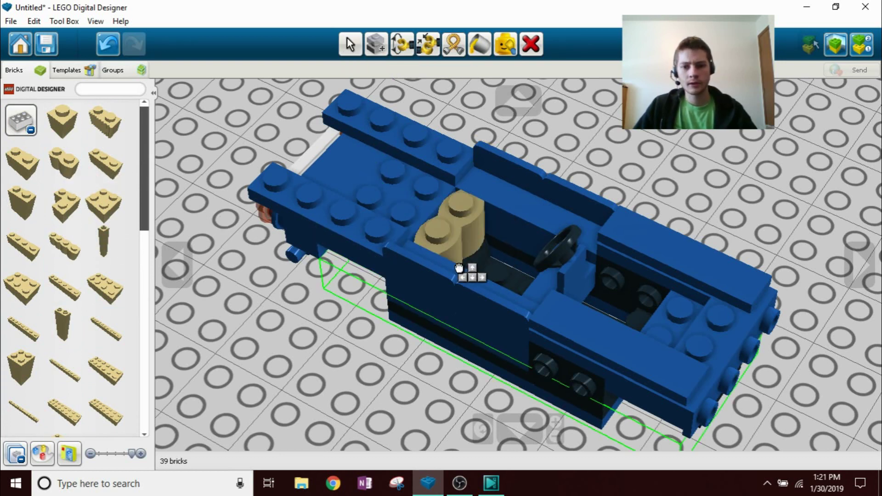
{"action": "left_click", "coordinate": [481, 293]}
Collapse the basic brick category, filter the parts to the darker solid tan, and list the basic bricks available in it
{"action": "right_click_drag", "start_coordinate": [481, 293], "coordinate": [395, 222]}
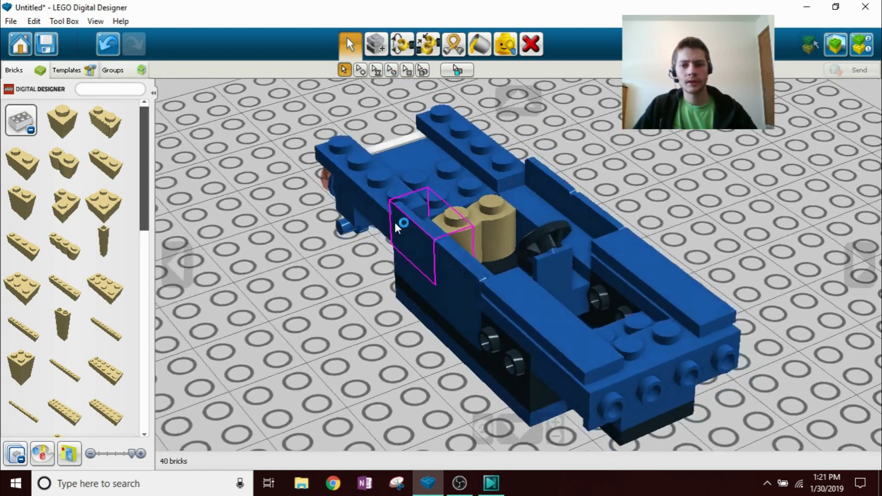
{"action": "left_click", "coordinate": [21, 120]}
{"action": "left_click", "coordinate": [45, 454]}
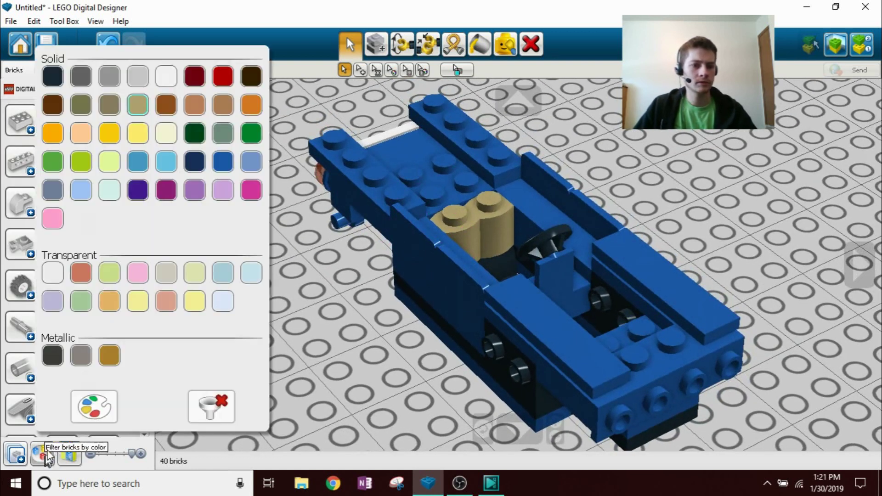
{"action": "left_click", "coordinate": [112, 106]}
{"action": "left_click", "coordinate": [35, 122]}
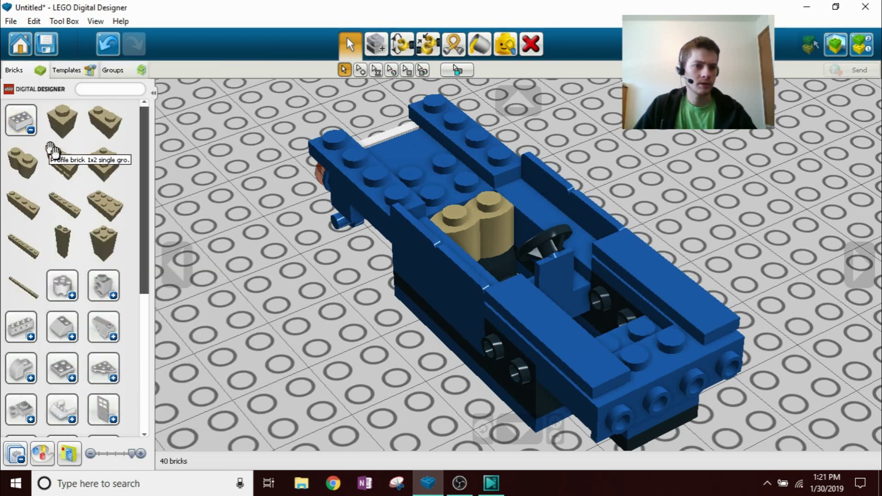
Try a darker tan 1x2 brick with rounded log sides at the seat in the cockpit
{"action": "left_click", "coordinate": [20, 161]}
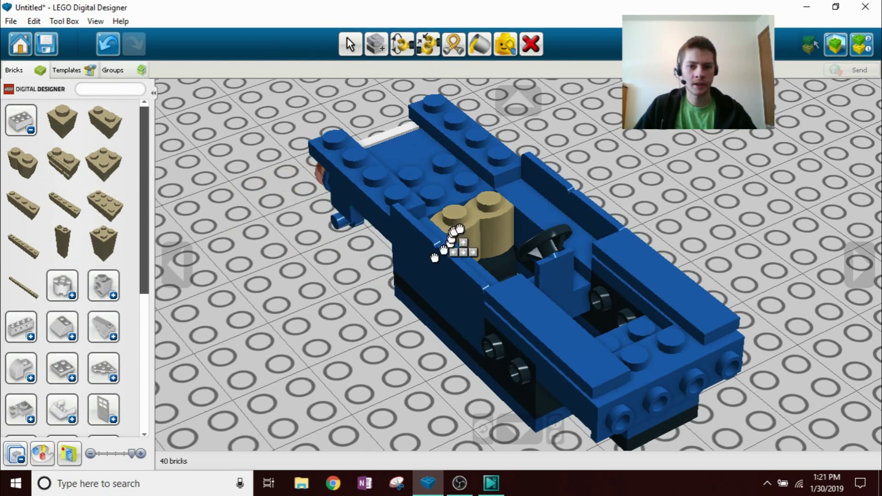
{"action": "left_click", "coordinate": [465, 214]}
{"action": "left_click", "coordinate": [463, 211]}
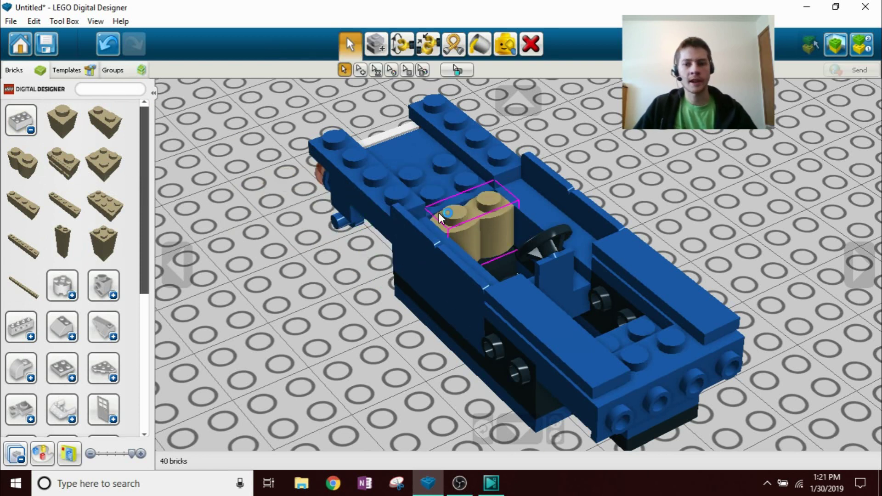
{"action": "scroll", "coordinate": [443, 224], "scroll_direction": "up", "scroll_amount": 2}
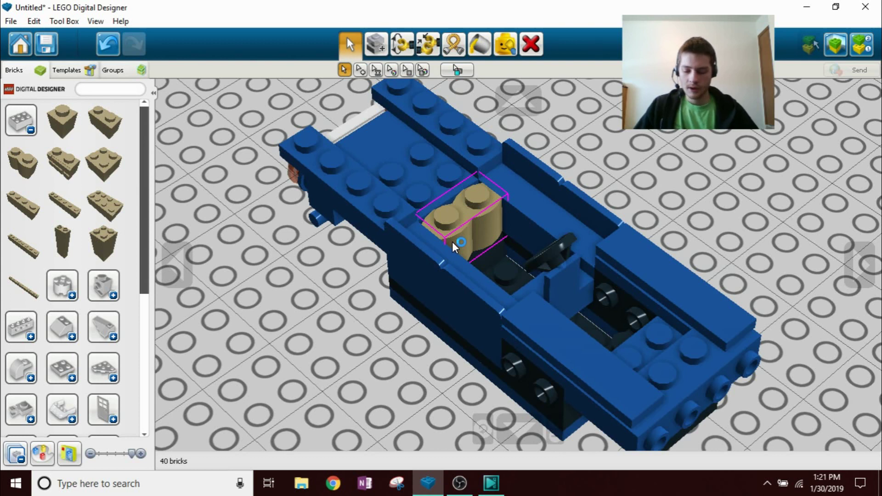
Look through the darker tan plates and flat tiles, including the 1x2 and 2x2 tiles, for a part for the interior
{"action": "left_click", "coordinate": [23, 121]}
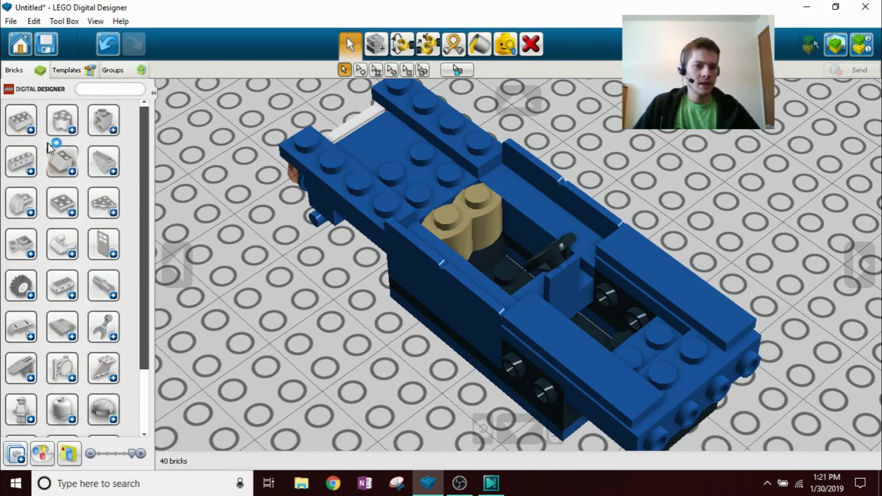
{"action": "left_click", "coordinate": [61, 202]}
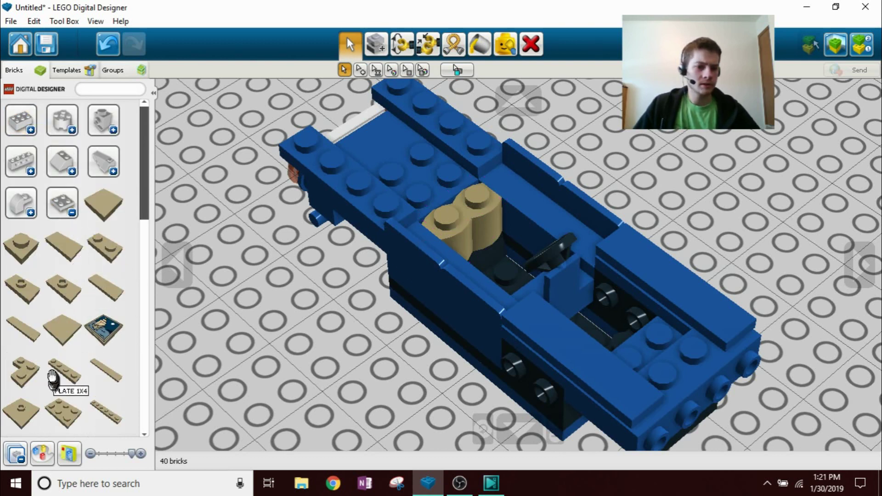
{"action": "scroll", "coordinate": [53, 379], "scroll_direction": "down", "scroll_amount": 2}
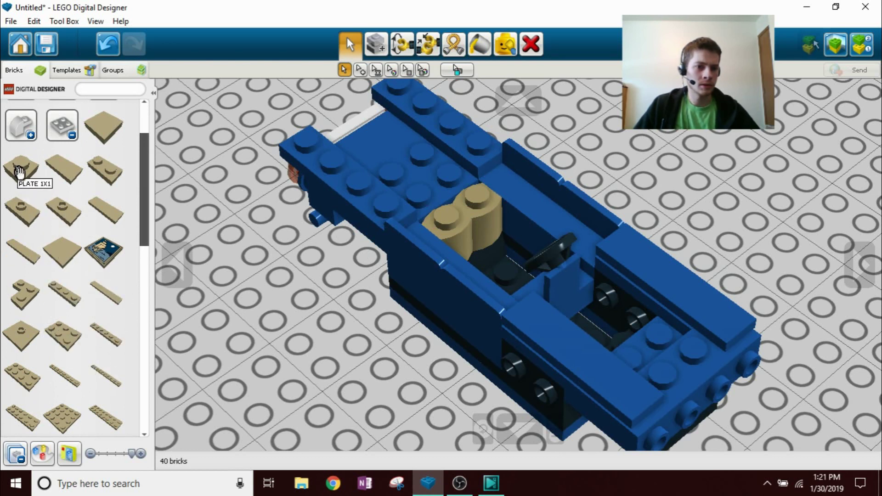
{"action": "scroll", "coordinate": [48, 275], "scroll_direction": "down", "scroll_amount": 2}
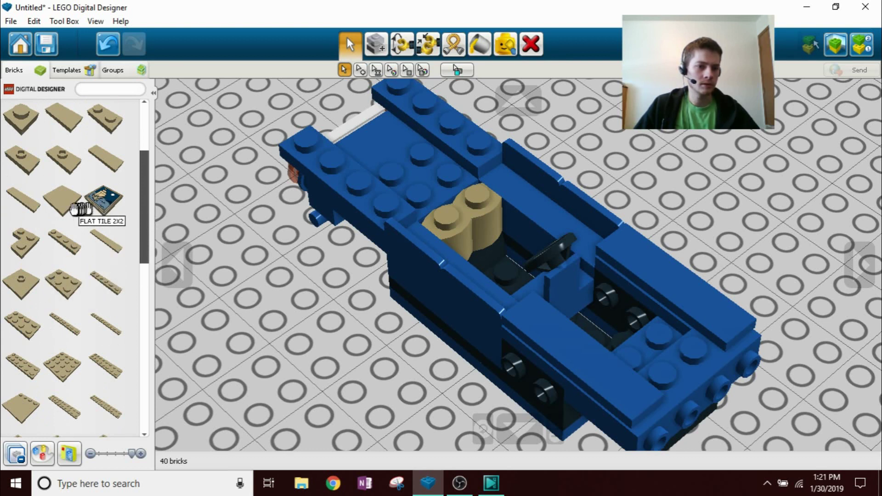
{"action": "scroll", "coordinate": [72, 213], "scroll_direction": "up", "scroll_amount": 1}
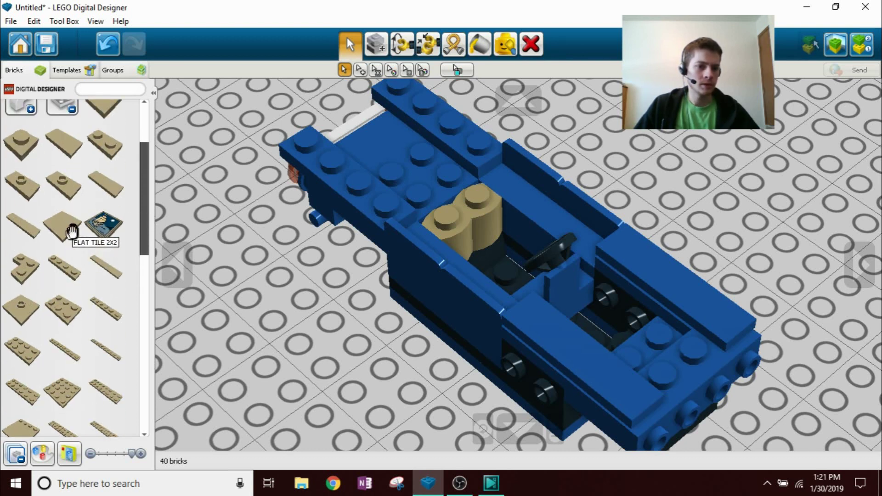
{"action": "scroll", "coordinate": [72, 225], "scroll_direction": "up", "scroll_amount": 3}
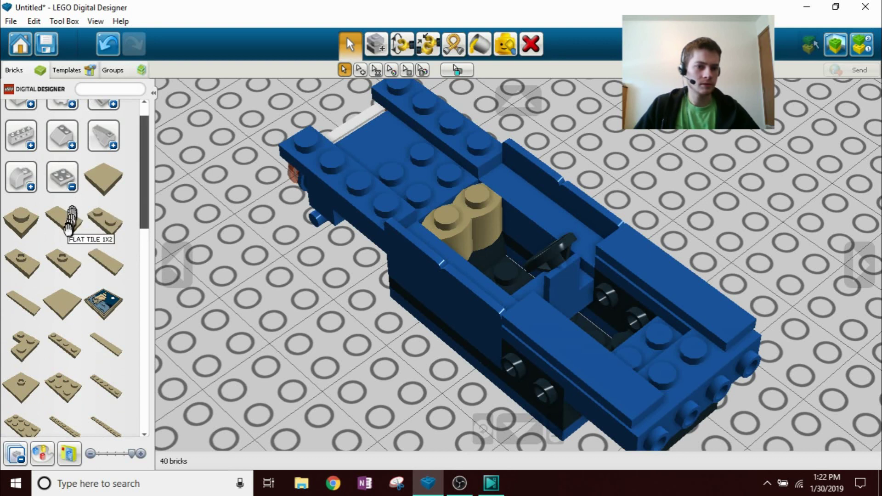
Switch the brick palette to light tan and place a 2x2 plate on top of the two tan round bricks behind the seat
{"action": "left_click", "coordinate": [42, 454]}
{"action": "left_click", "coordinate": [136, 106]}
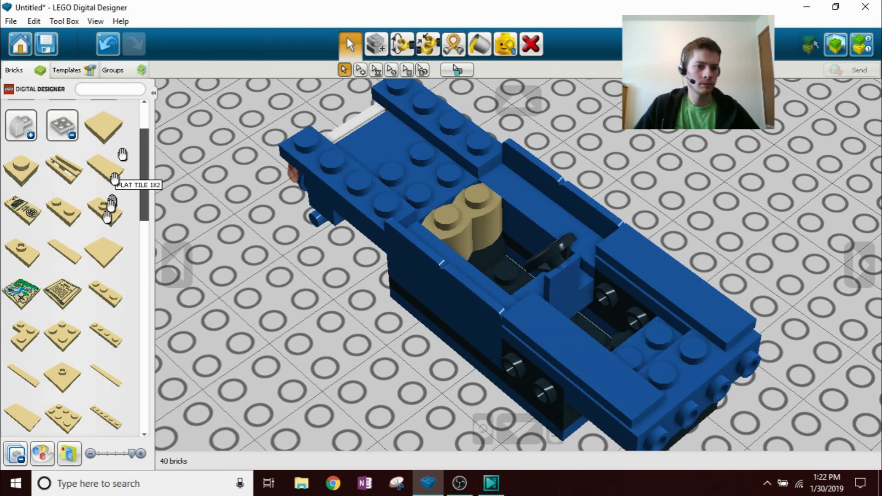
{"action": "scroll", "coordinate": [81, 289], "scroll_direction": "down", "scroll_amount": 2}
{"action": "left_click", "coordinate": [68, 259]}
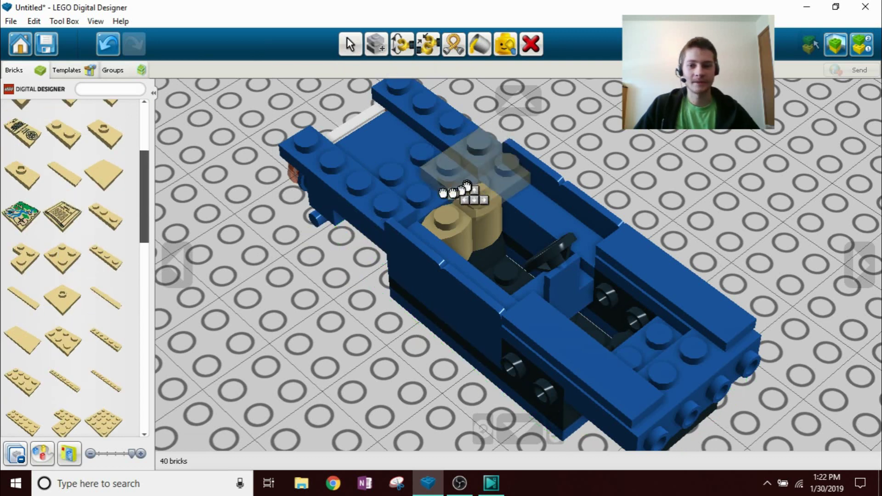
{"action": "left_click", "coordinate": [435, 197]}
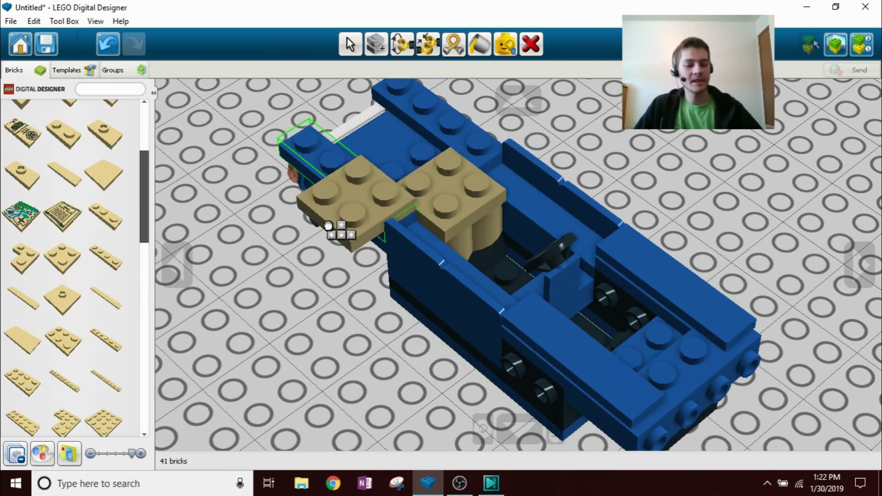
{"action": "key", "text": "v"}
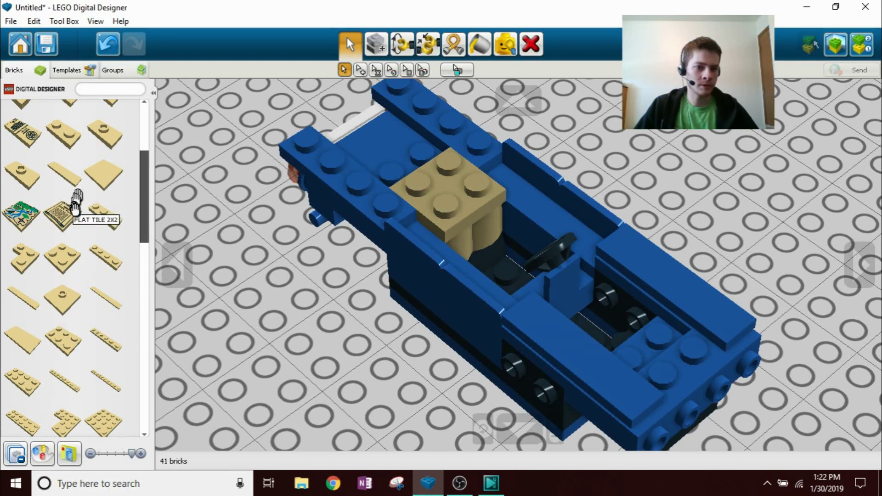
Look through the brick categories, including the doors and windows, for a piece to complete the seat back
{"action": "scroll", "coordinate": [77, 215], "scroll_direction": "up", "scroll_amount": 4}
{"action": "left_click", "coordinate": [71, 216]}
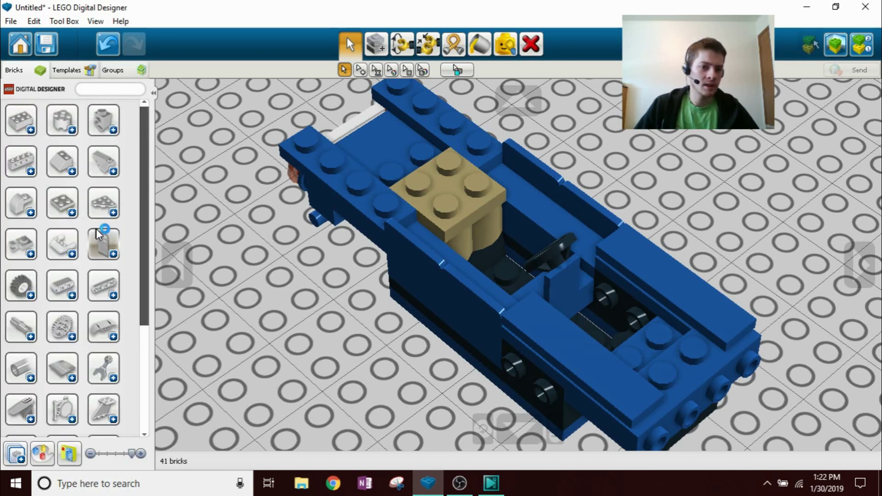
{"action": "left_click", "coordinate": [75, 256]}
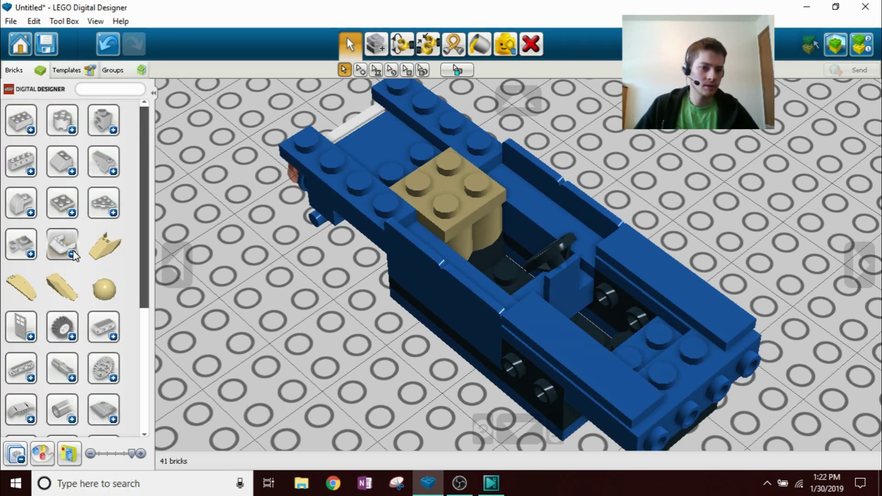
{"action": "left_click", "coordinate": [75, 256]}
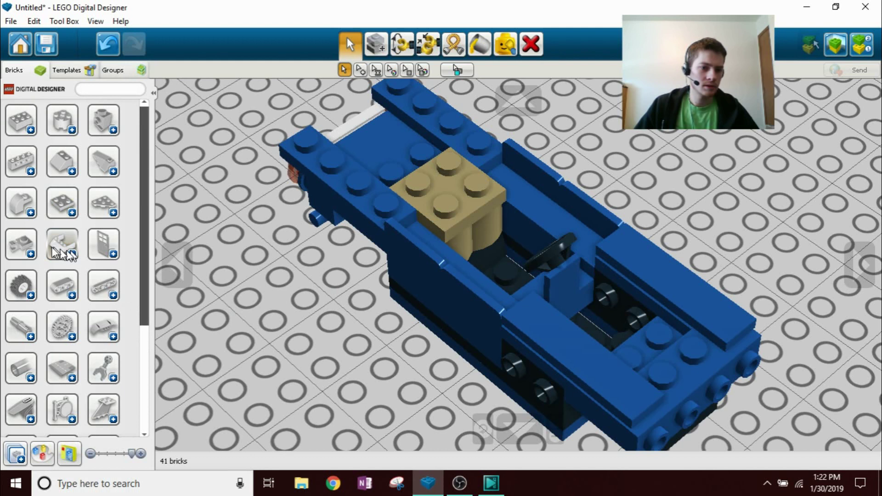
{"action": "left_click", "coordinate": [113, 255]}
{"action": "scroll", "coordinate": [73, 321], "scroll_direction": "down", "scroll_amount": 3}
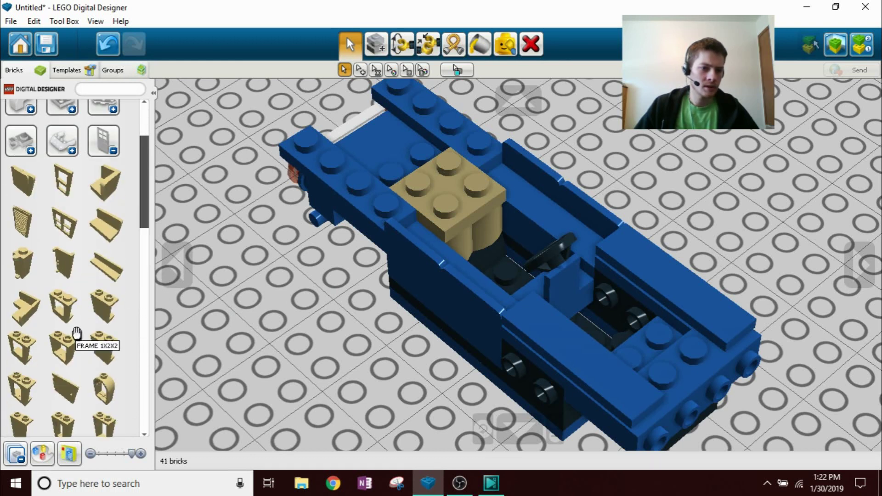
{"action": "scroll", "coordinate": [65, 298], "scroll_direction": "up", "scroll_amount": 2}
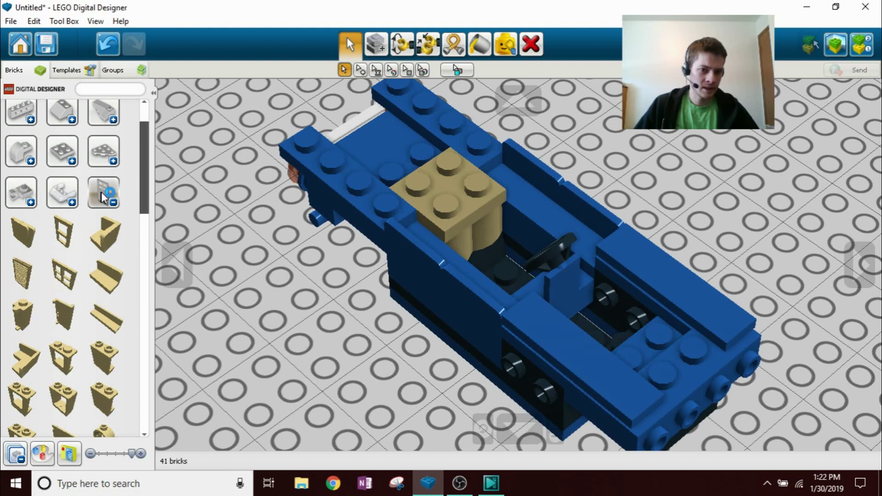
{"action": "left_click", "coordinate": [101, 192]}
Attach a tan plate with an upright handle frame to the front half of the tan 2x2 plate, rotated crosswise to the car
{"action": "left_click", "coordinate": [23, 195]}
{"action": "scroll", "coordinate": [50, 234], "scroll_direction": "down", "scroll_amount": 1}
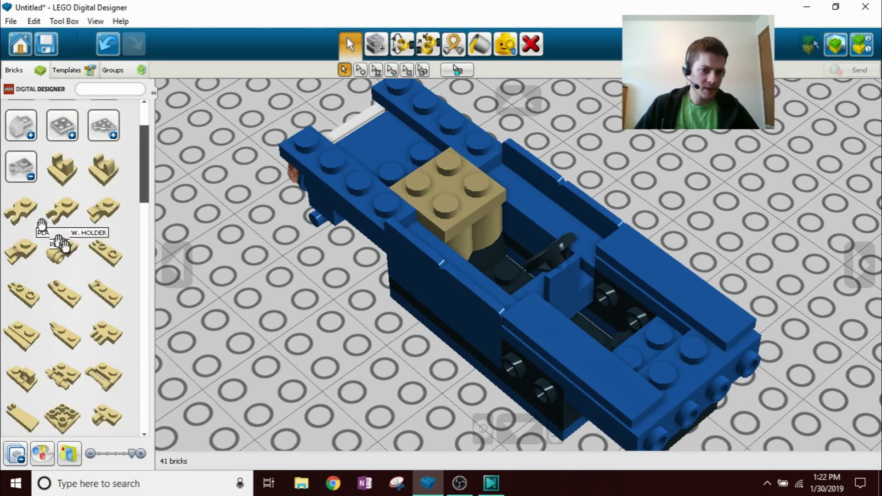
{"action": "scroll", "coordinate": [60, 244], "scroll_direction": "down", "scroll_amount": 5}
{"action": "left_click", "coordinate": [64, 298]}
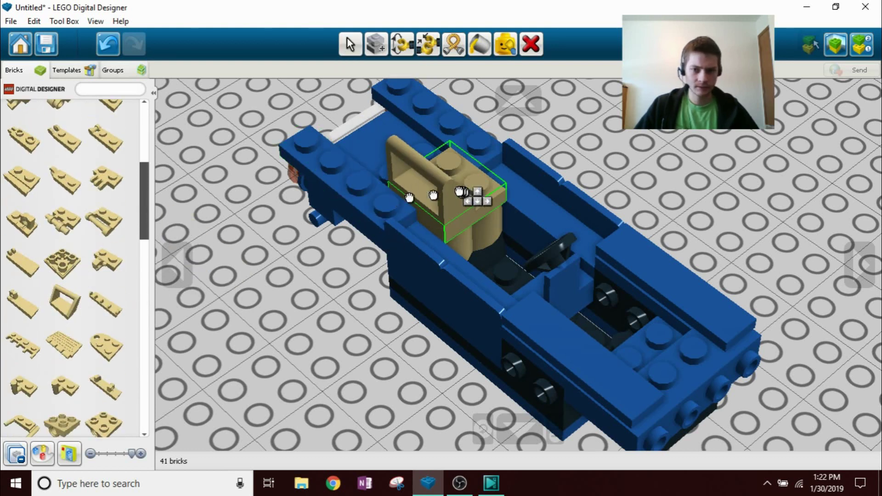
{"action": "key", "text": "Left"}
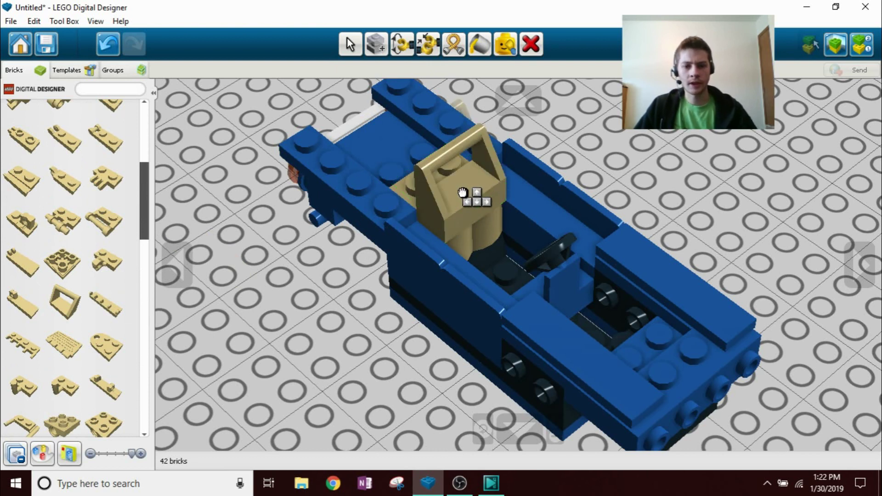
{"action": "left_click", "coordinate": [455, 183]}
Switch the brick palette to blue and place a 2x3 plate on the rear deck between the side rails, behind the tan plate
{"action": "right_click_drag", "start_coordinate": [377, 260], "coordinate": [431, 275]}
{"action": "left_click", "coordinate": [51, 198]}
{"action": "left_click", "coordinate": [21, 220]}
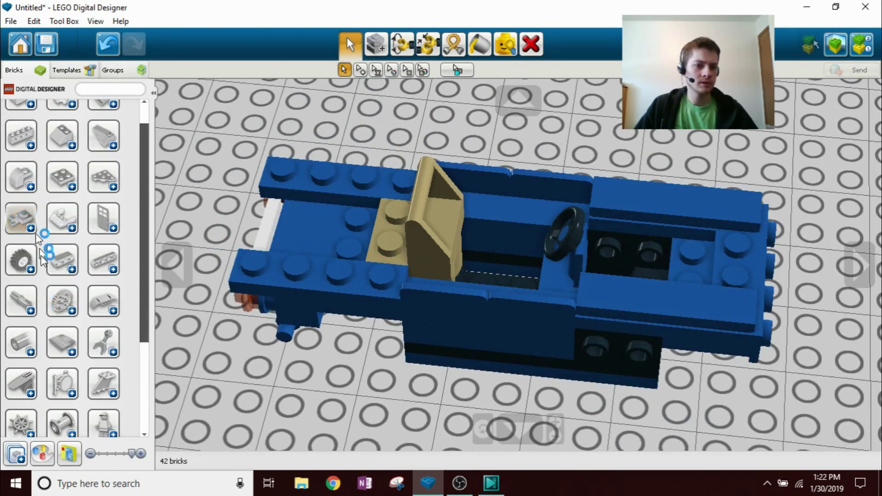
{"action": "left_click", "coordinate": [43, 453]}
{"action": "left_click", "coordinate": [217, 154]}
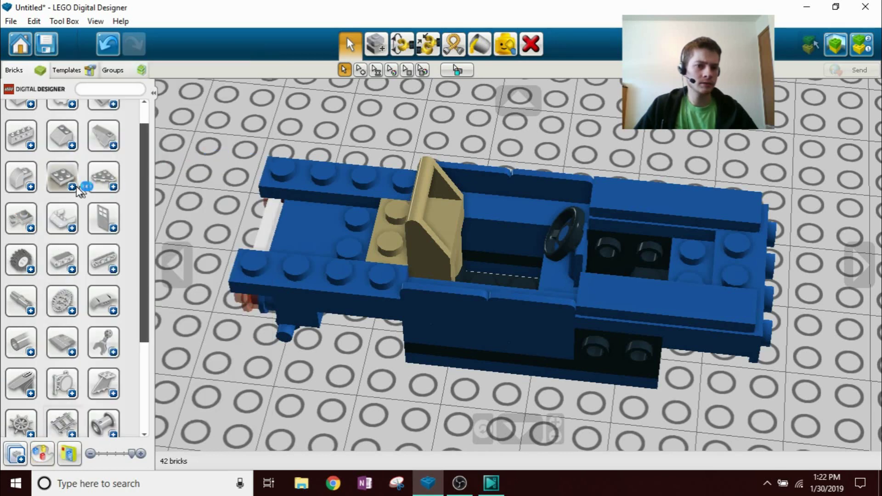
{"action": "scroll", "coordinate": [69, 248], "scroll_direction": "down", "scroll_amount": 2}
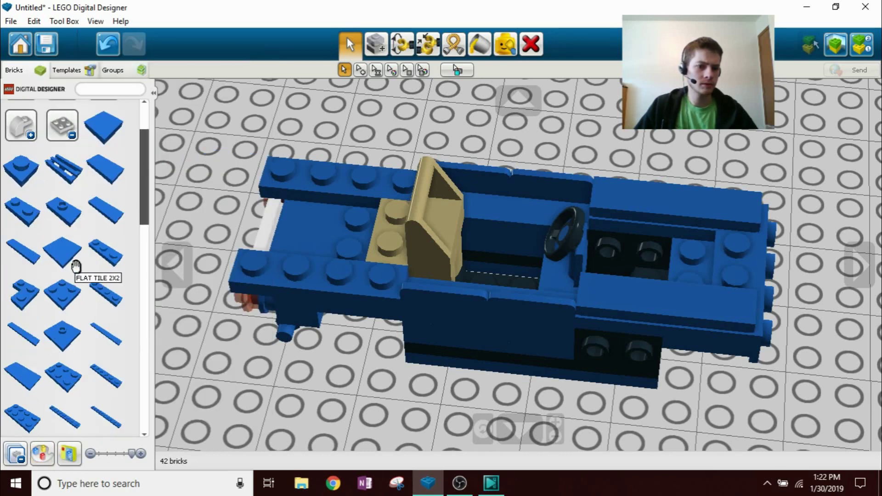
{"action": "left_click", "coordinate": [55, 366]}
{"action": "left_click", "coordinate": [323, 231]}
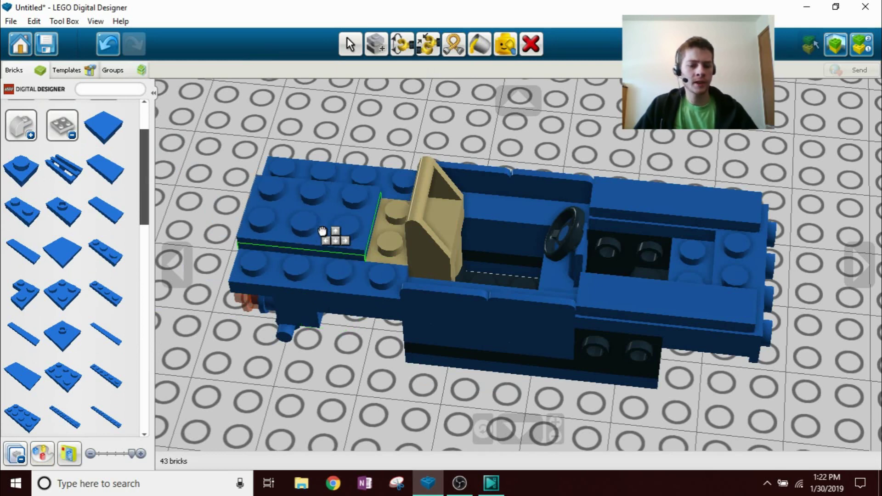
Place a blue 2x2 corner plate upright on the baseplate in front of the car, with its studs facing forward
{"action": "right_click_drag", "start_coordinate": [356, 293], "coordinate": [365, 247]}
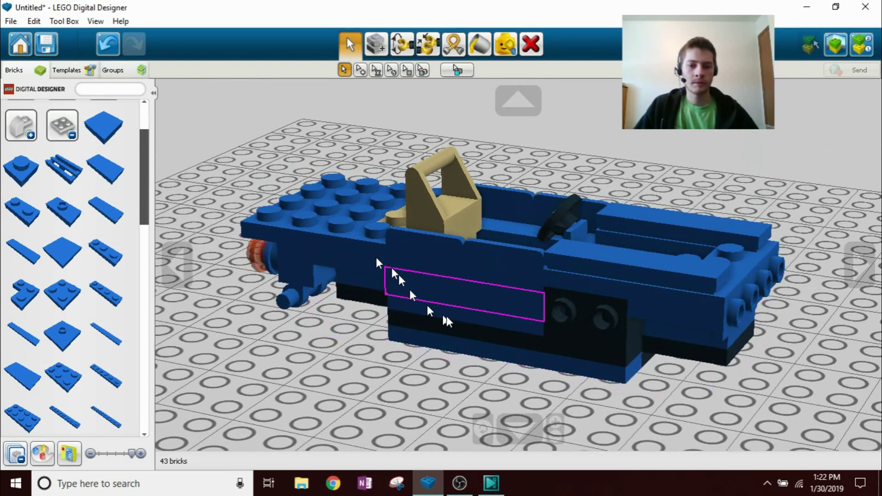
{"action": "right_click_drag", "start_coordinate": [493, 296], "coordinate": [275, 298]}
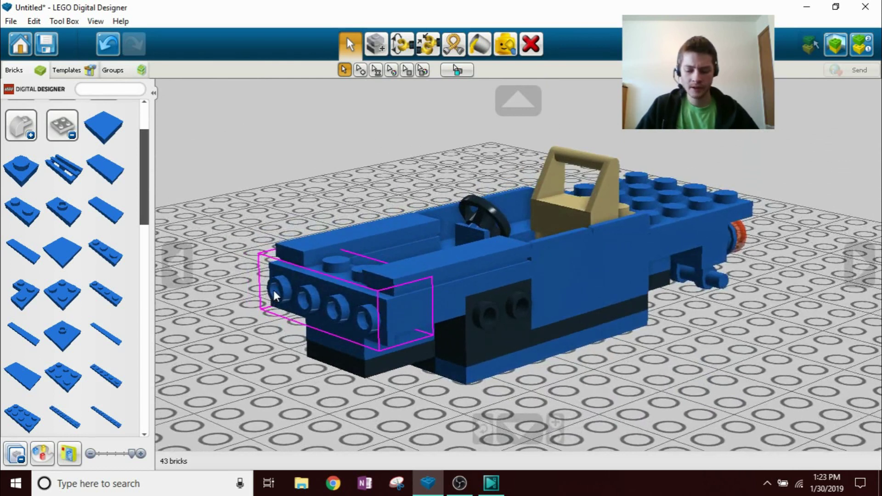
{"action": "scroll", "coordinate": [317, 316], "scroll_direction": "down", "scroll_amount": 3}
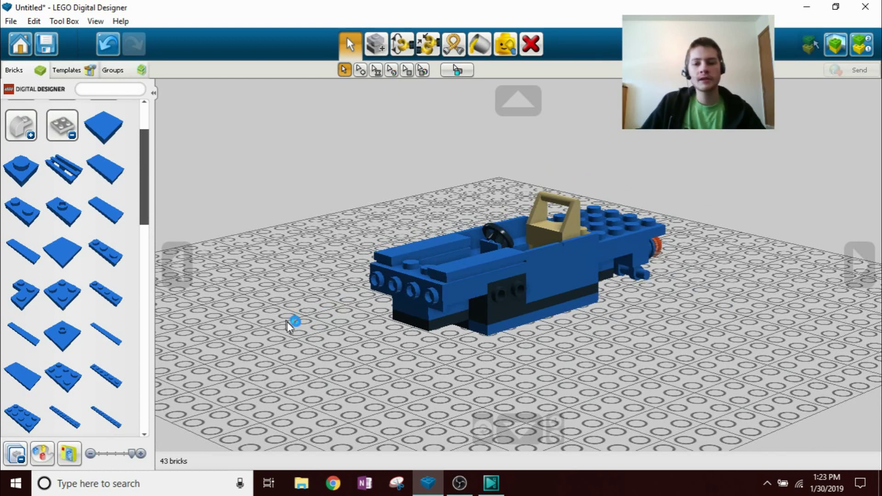
{"action": "mouse_move", "coordinate": [308, 317]}
{"action": "right_mouse_down"}
{"action": "mouse_move", "coordinate": [289, 311]}
{"action": "mouse_move", "coordinate": [303, 334]}
{"action": "right_mouse_up"}
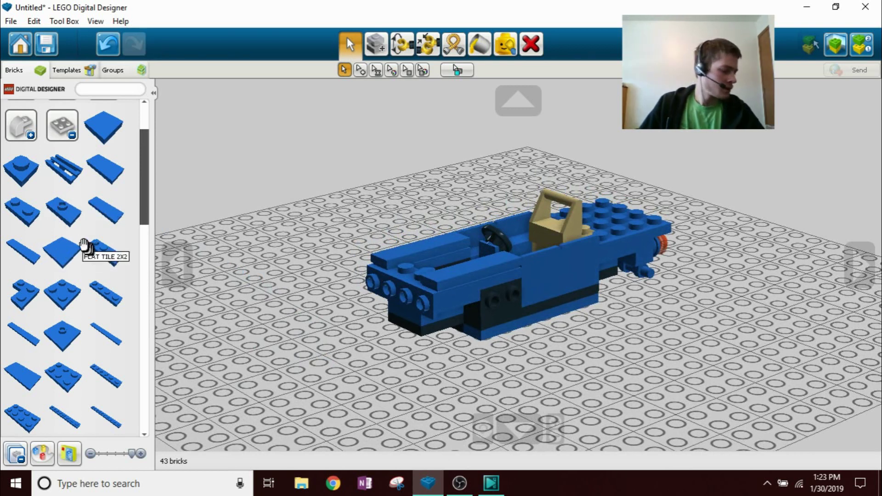
{"action": "left_click", "coordinate": [22, 294]}
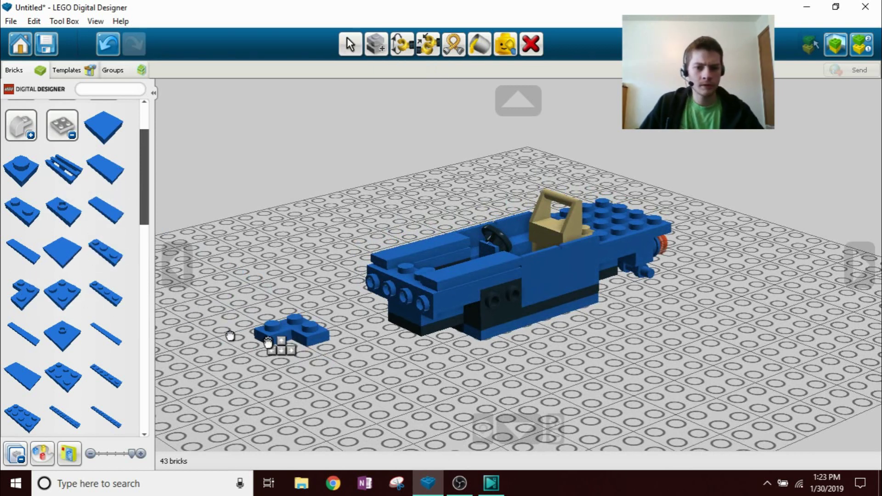
{"action": "key", "text": "Up"}
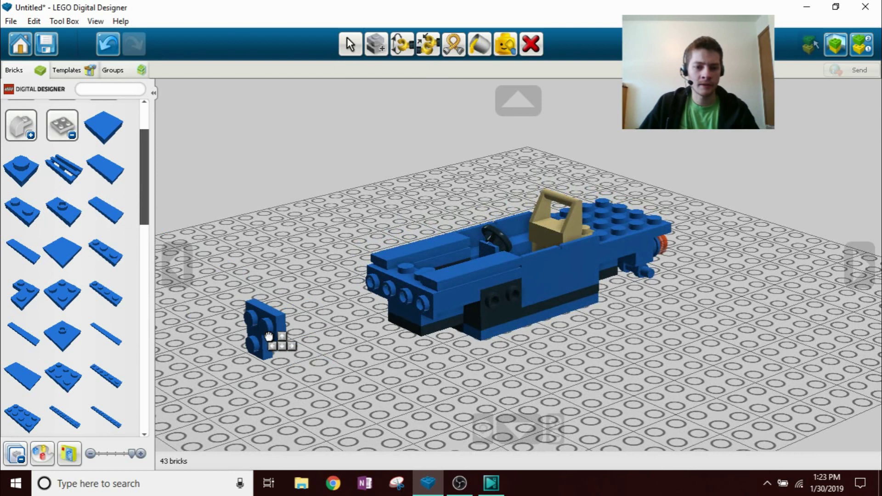
{"action": "key", "text": "Left"}
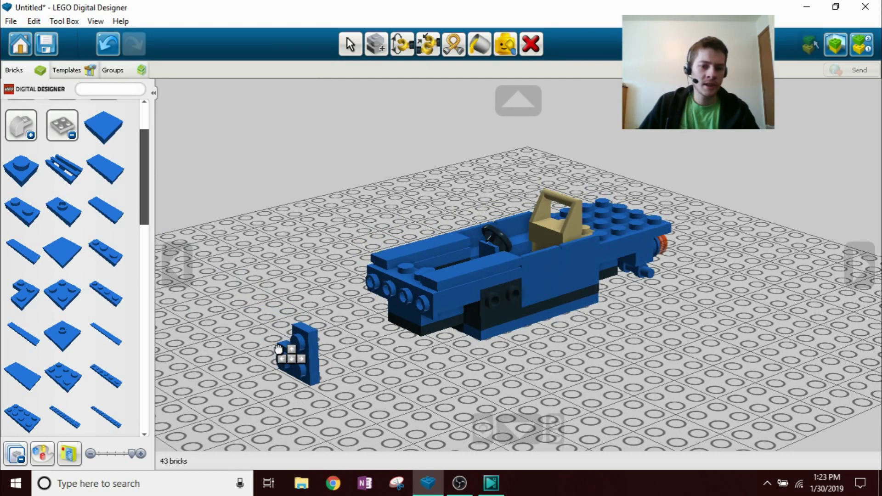
{"action": "left_click", "coordinate": [271, 330]}
Rotate a second blue corner plate upright as a mirror image of the first and place it beside it to form a stepped front panel
{"action": "right_click_drag", "start_coordinate": [271, 331], "coordinate": [350, 359]}
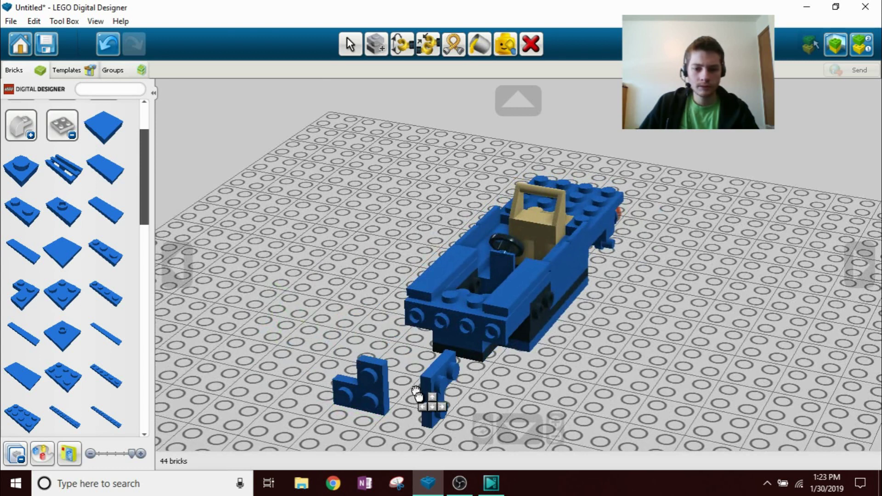
{"action": "key", "text": "Up"}
{"action": "key", "text": "Up"}
{"action": "key", "text": "Up"}
{"action": "key", "text": "Up"}
{"action": "key", "text": "Up"}
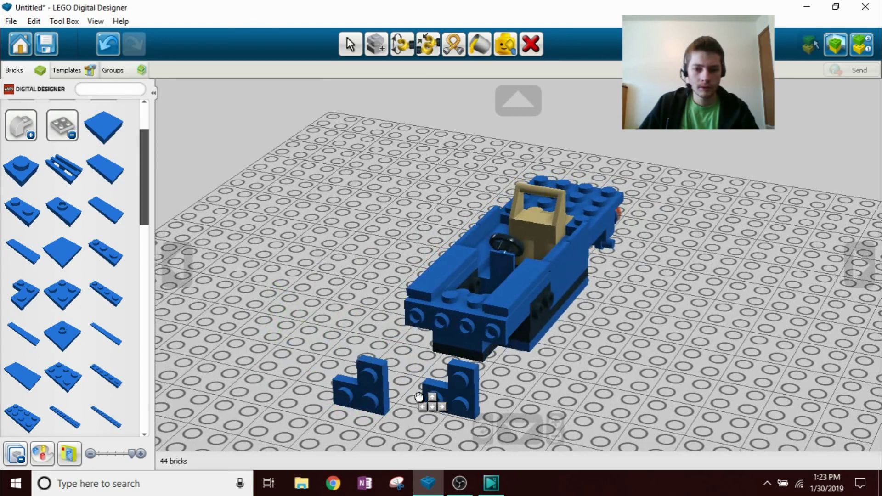
{"action": "key", "text": "Right"}
{"action": "key", "text": "Right"}
{"action": "key", "text": "Right"}
{"action": "key", "text": "Right"}
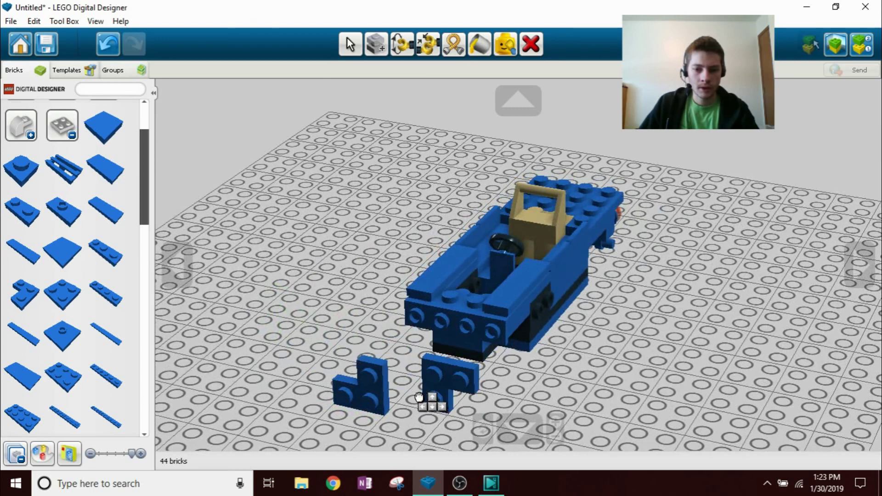
{"action": "key", "text": "Right"}
{"action": "key", "text": "Right"}
{"action": "key", "text": "Right"}
{"action": "key", "text": "Right"}
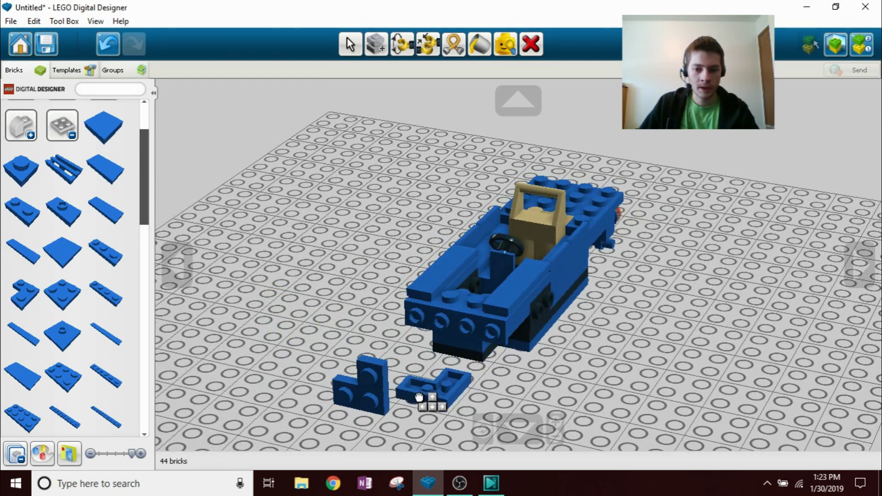
{"action": "key", "text": "Up"}
{"action": "key", "text": "Right"}
{"action": "key", "text": "Right"}
{"action": "key", "text": "Right"}
{"action": "key", "text": "Right"}
{"action": "right_click_drag", "start_coordinate": [419, 394], "coordinate": [452, 393]}
{"action": "scroll", "coordinate": [452, 393], "scroll_direction": "down", "scroll_amount": 4}
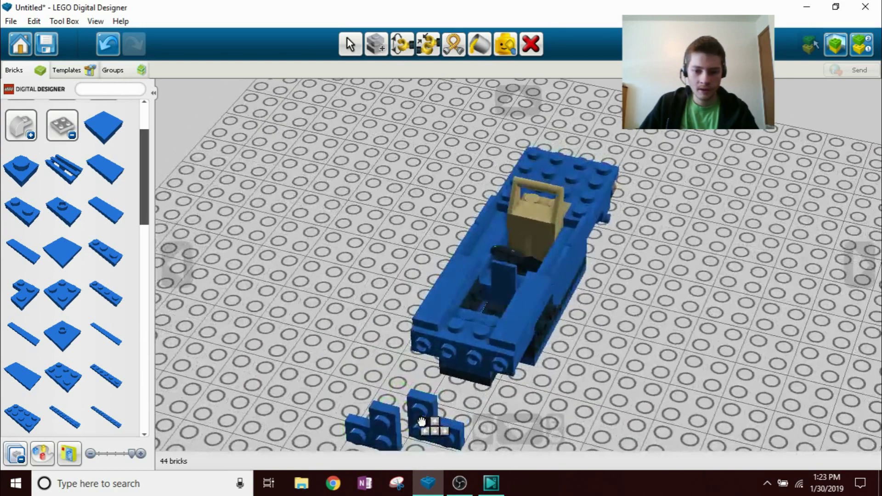
{"action": "key", "text": "Right"}
{"action": "key", "text": "Right"}
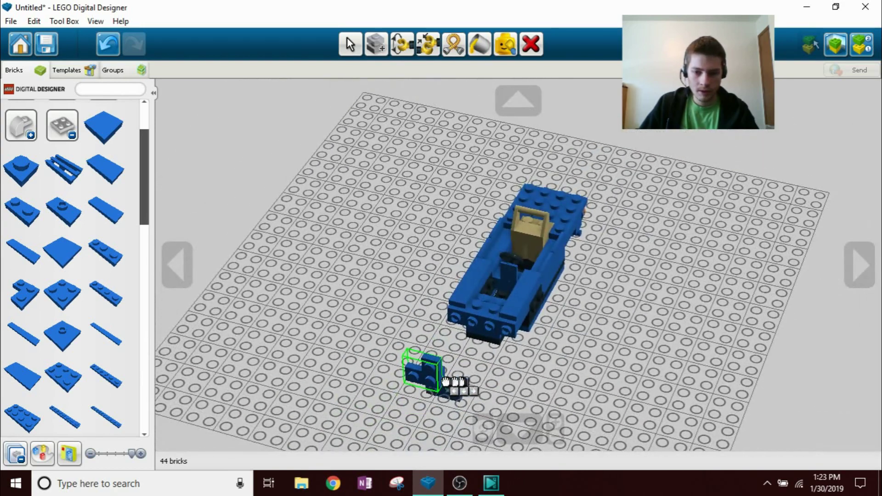
{"action": "left_click", "coordinate": [455, 381]}
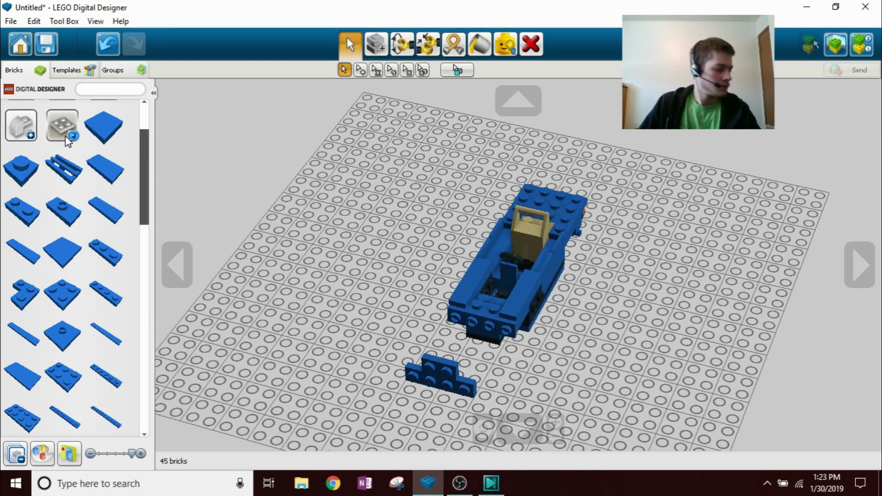
Clone the white 1x2 license plate tile from the car's rear and attach the copy to the lower middle studs of the front panel
{"action": "right_click_drag", "start_coordinate": [522, 290], "coordinate": [569, 321]}
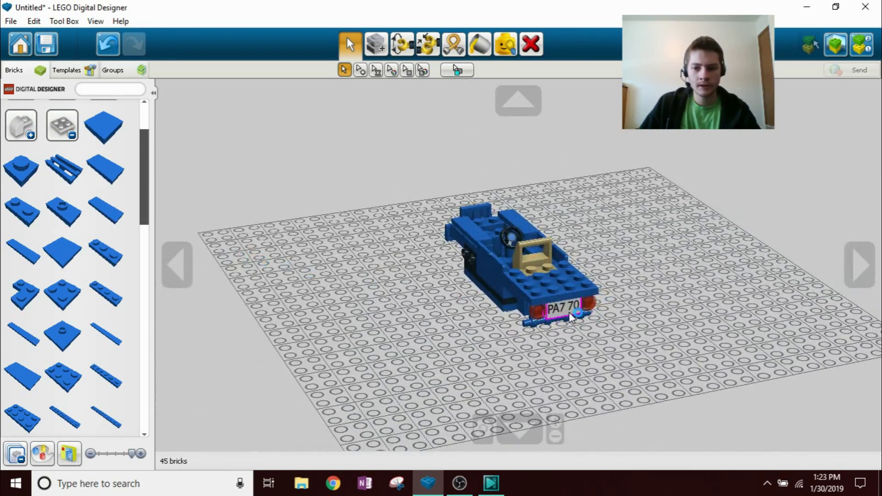
{"action": "left_click", "coordinate": [571, 317]}
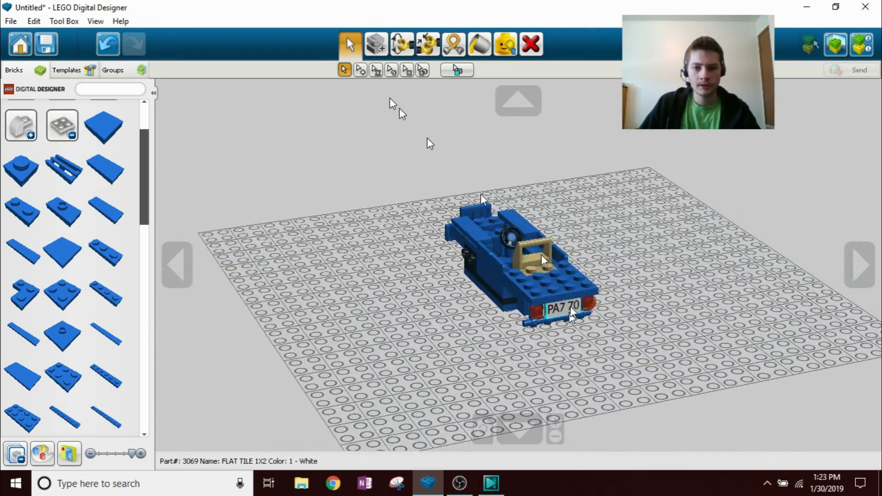
{"action": "left_click", "coordinate": [376, 46]}
{"action": "mouse_move", "coordinate": [354, 237]}
{"action": "right_mouse_down"}
{"action": "mouse_move", "coordinate": [472, 305]}
{"action": "mouse_move", "coordinate": [640, 275]}
{"action": "mouse_move", "coordinate": [625, 264]}
{"action": "right_mouse_up"}
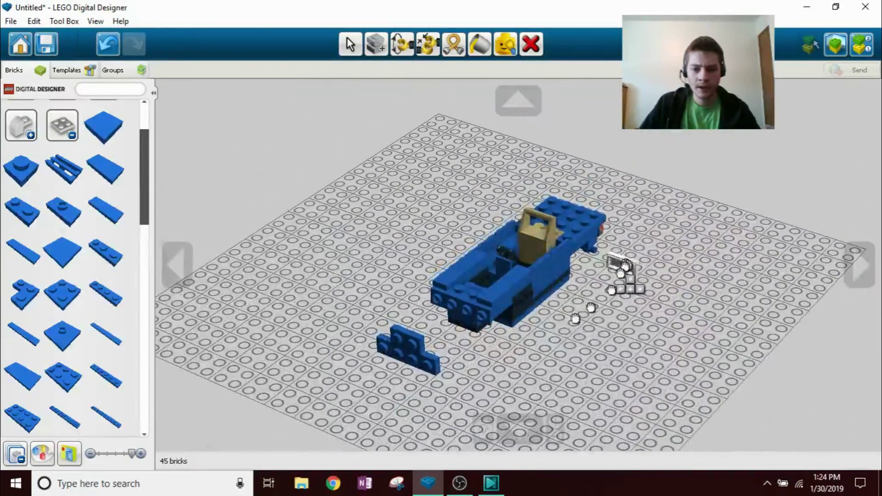
{"action": "left_click", "coordinate": [402, 364]}
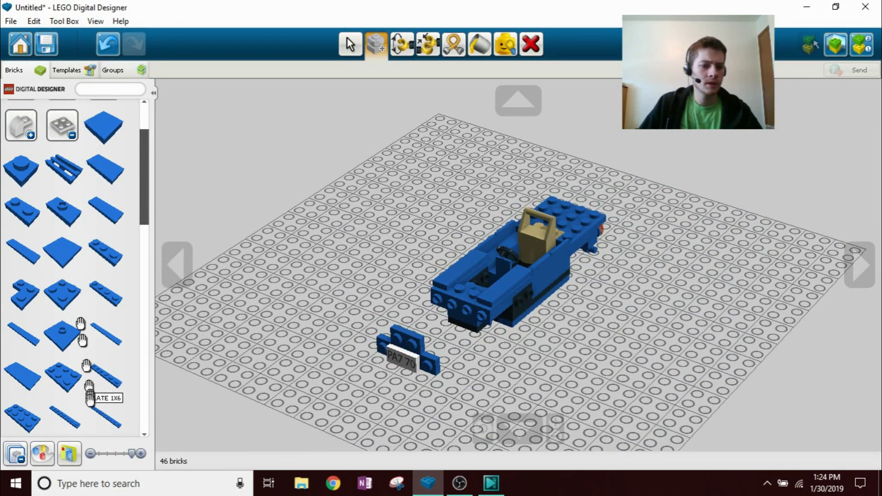
Switch the brick palette to gray and place a grille tile on the upper middle studs of the front panel
{"action": "left_click", "coordinate": [44, 453]}
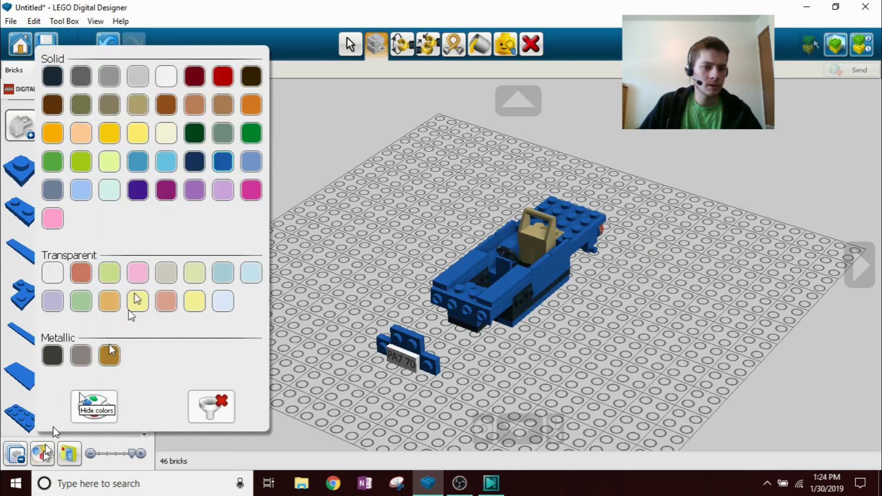
{"action": "left_click", "coordinate": [108, 76]}
{"action": "left_click", "coordinate": [106, 169]}
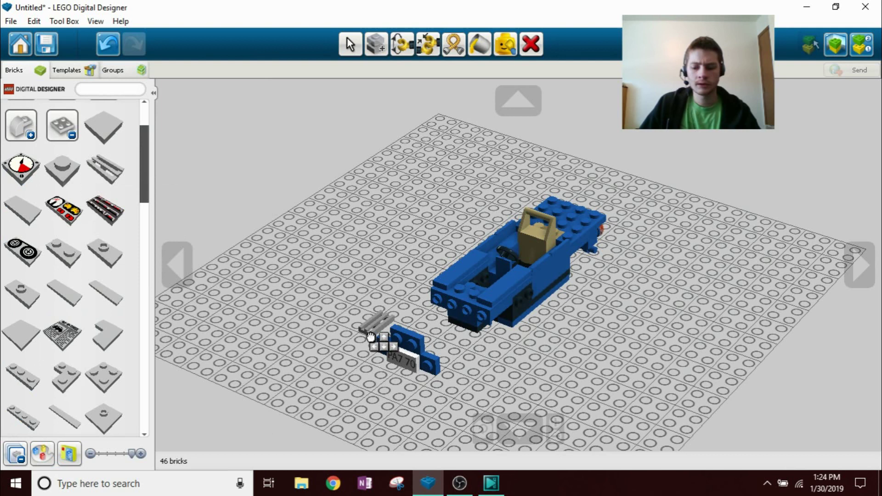
{"action": "left_click", "coordinate": [404, 344]}
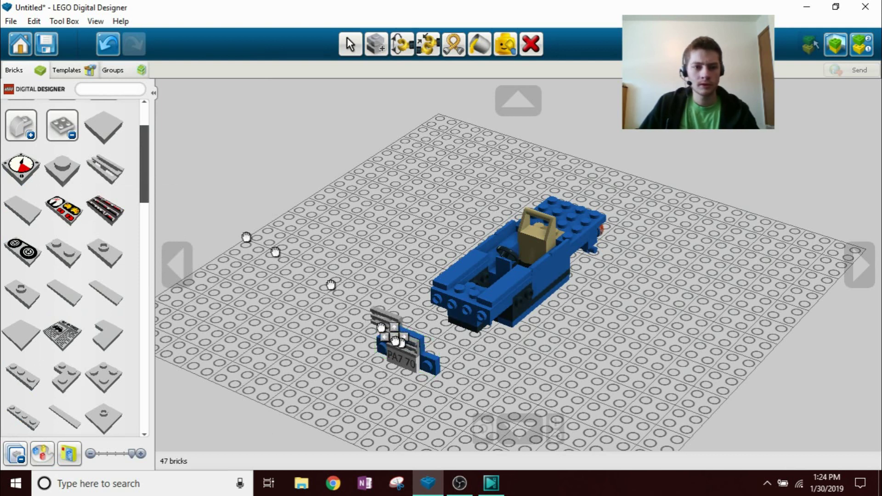
Place gray 1x1 flat tiles on the front panel's lower studs on both sides of the license plate
{"action": "left_click", "coordinate": [112, 131]}
{"action": "left_click", "coordinate": [385, 361]}
{"action": "key", "text": "Escape"}
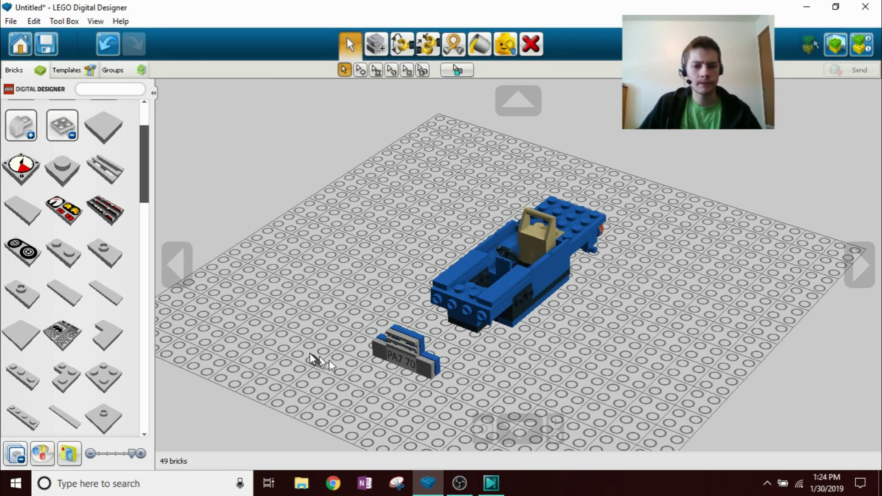
Select the whole six-brick front panel and attach it to the forward-facing studs on the nose of the car
{"action": "right_click_drag", "start_coordinate": [320, 336], "coordinate": [296, 286]}
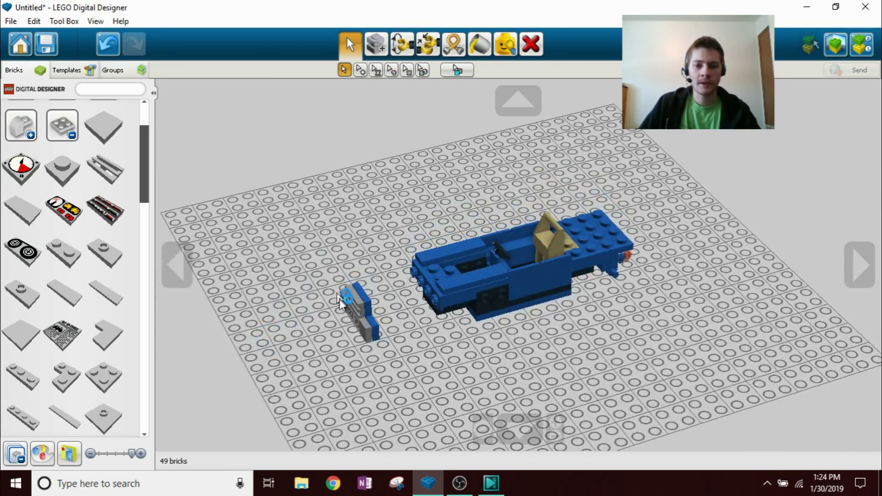
{"action": "left_click_drag", "start_coordinate": [307, 255], "coordinate": [404, 368]}
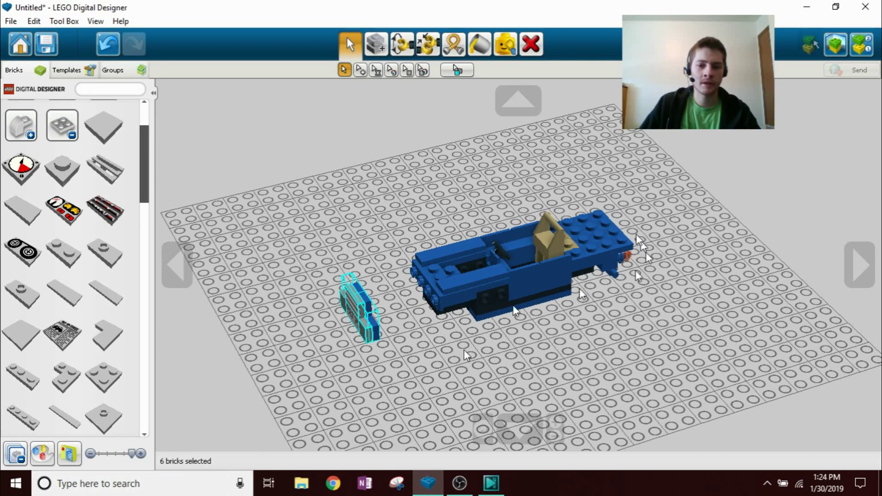
{"action": "right_click_drag", "start_coordinate": [346, 351], "coordinate": [340, 342]}
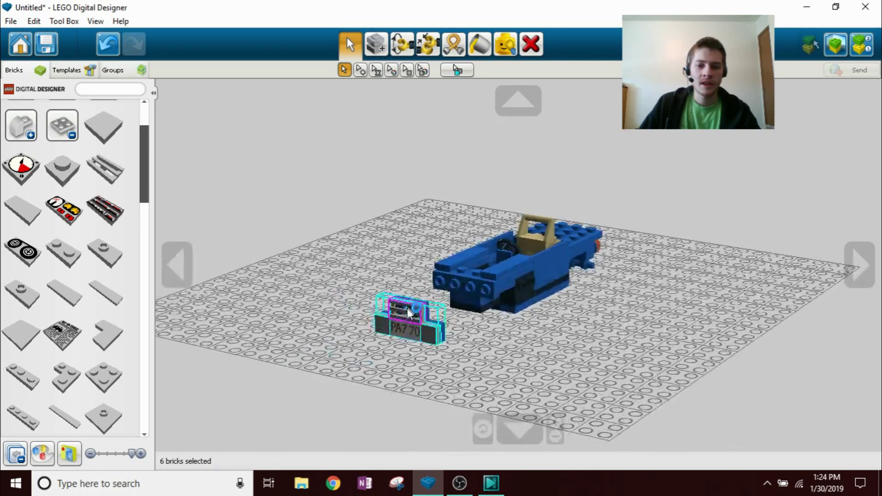
{"action": "scroll", "coordinate": [337, 354], "scroll_direction": "up", "scroll_amount": 3}
{"action": "left_click_drag", "start_coordinate": [328, 357], "coordinate": [412, 344]}
{"action": "left_click_drag", "start_coordinate": [413, 331], "coordinate": [413, 327]}
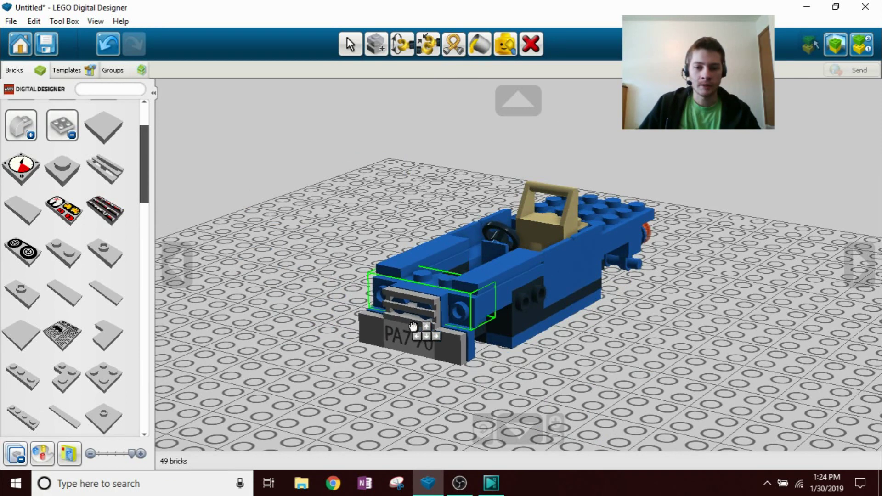
{"action": "left_click", "coordinate": [413, 327]}
Switch the brick palette to blue and attach a 1x1 round plate to each front stud beside the grille
{"action": "right_click_drag", "start_coordinate": [324, 305], "coordinate": [348, 366]}
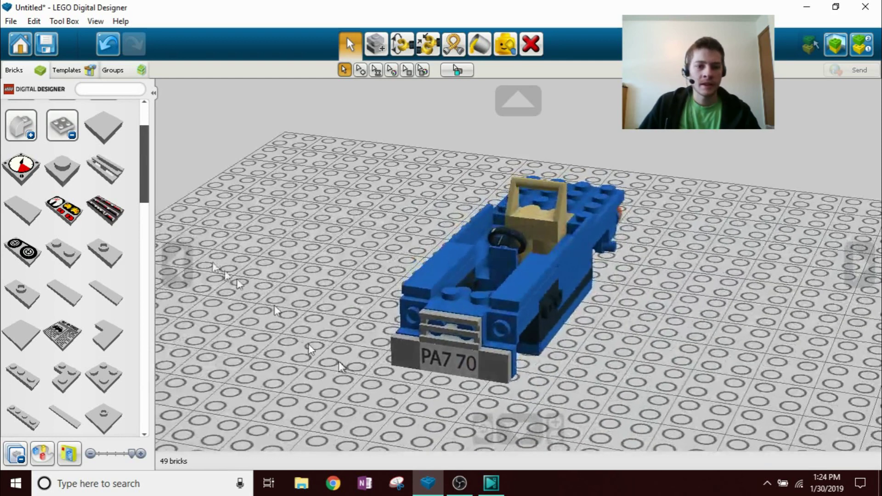
{"action": "left_click", "coordinate": [62, 125]}
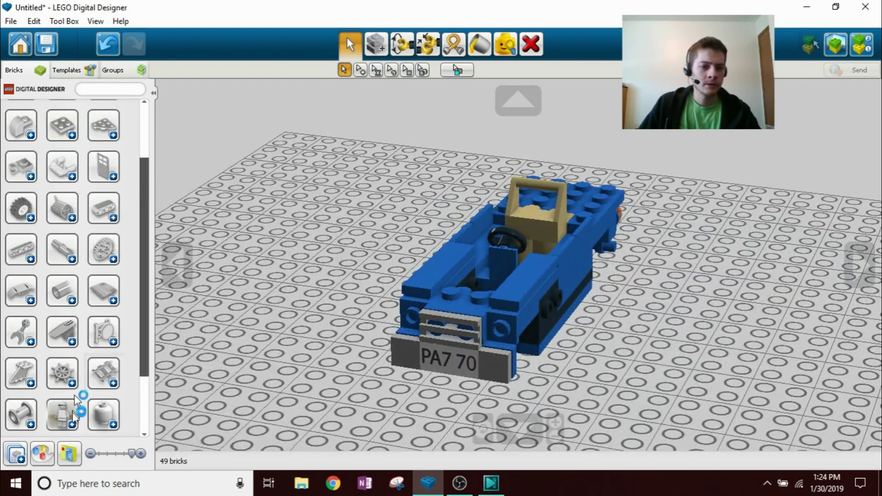
{"action": "left_click", "coordinate": [48, 459]}
{"action": "left_click", "coordinate": [216, 165]}
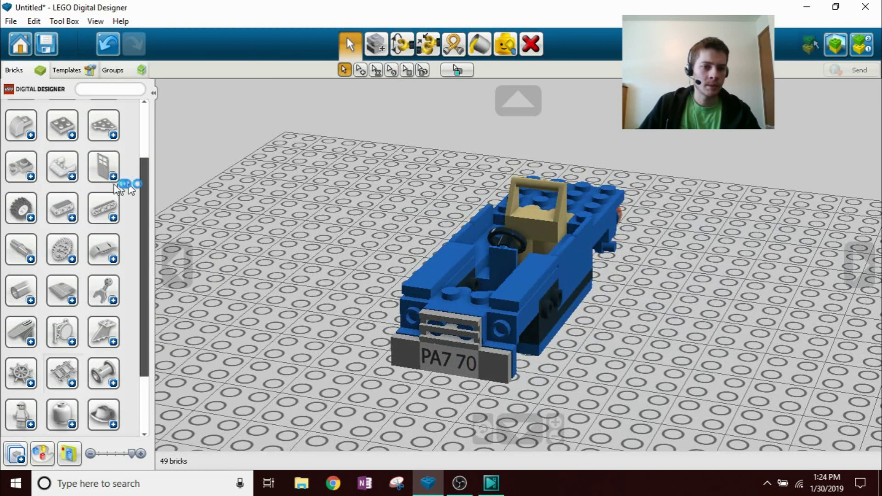
{"action": "left_click", "coordinate": [104, 125]}
{"action": "left_click", "coordinate": [64, 169]}
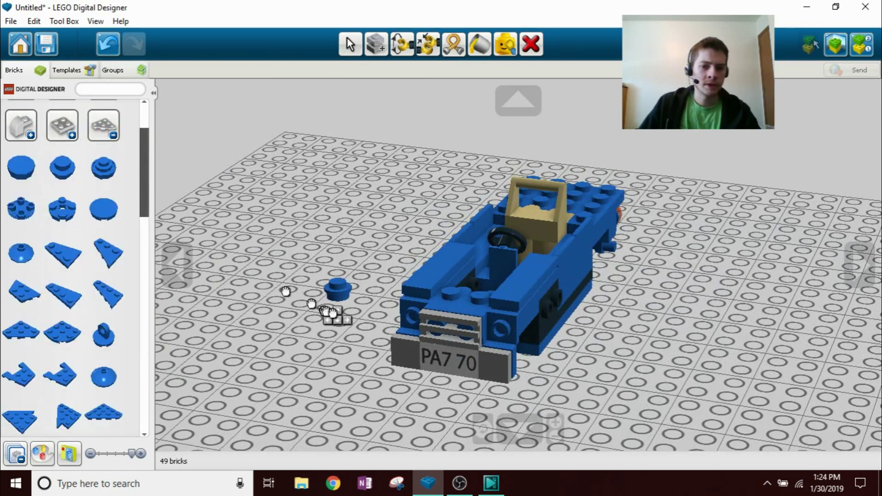
{"action": "left_click", "coordinate": [398, 321]}
{"action": "left_click", "coordinate": [496, 332]}
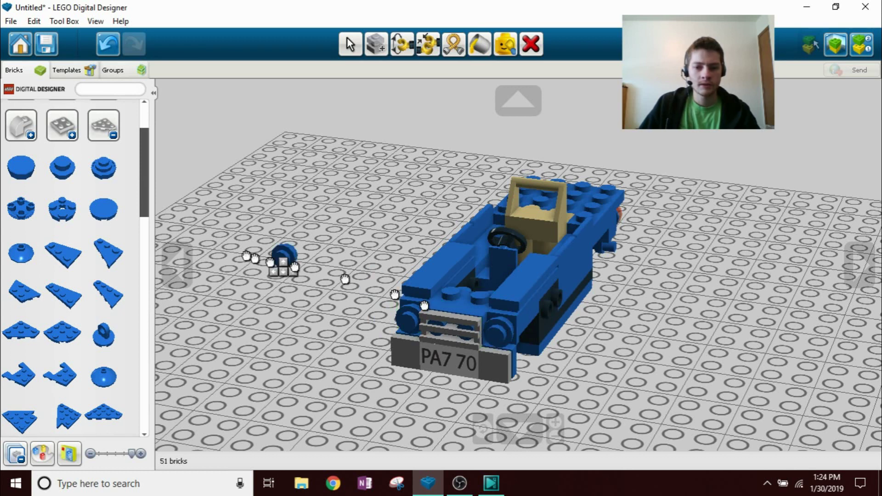
Switch the palette to transparent clear and cap both blue round plates with clear round tiles as headlights
{"action": "left_click", "coordinate": [41, 453]}
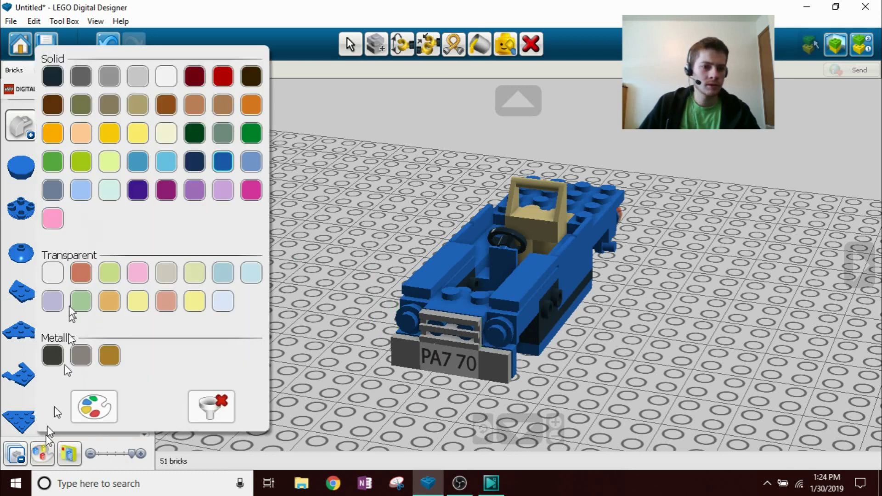
{"action": "left_click", "coordinate": [57, 272]}
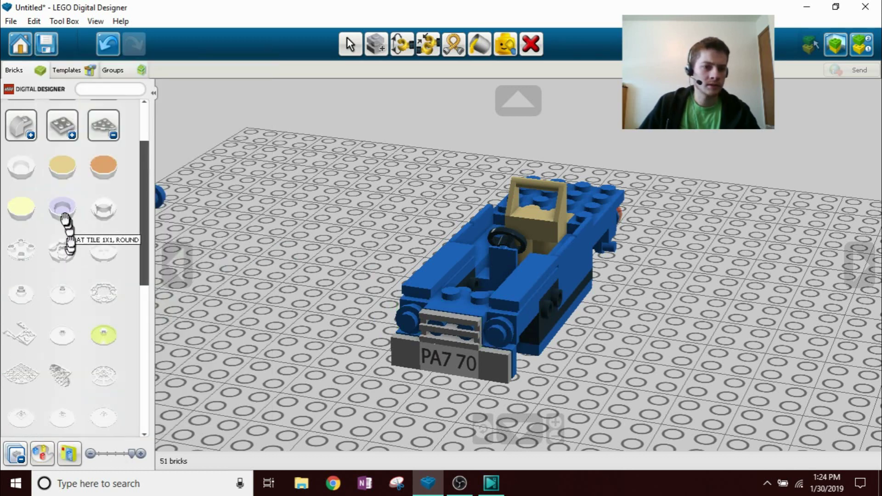
{"action": "left_click", "coordinate": [21, 169]}
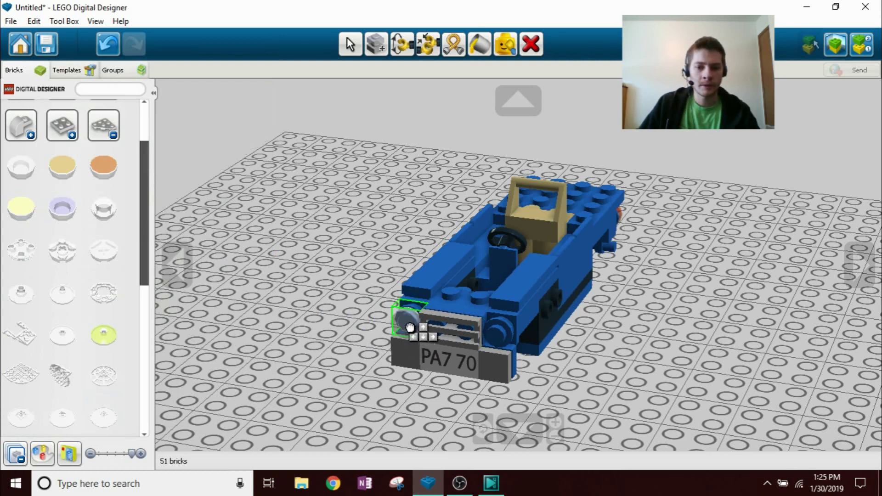
{"action": "left_click", "coordinate": [496, 333]}
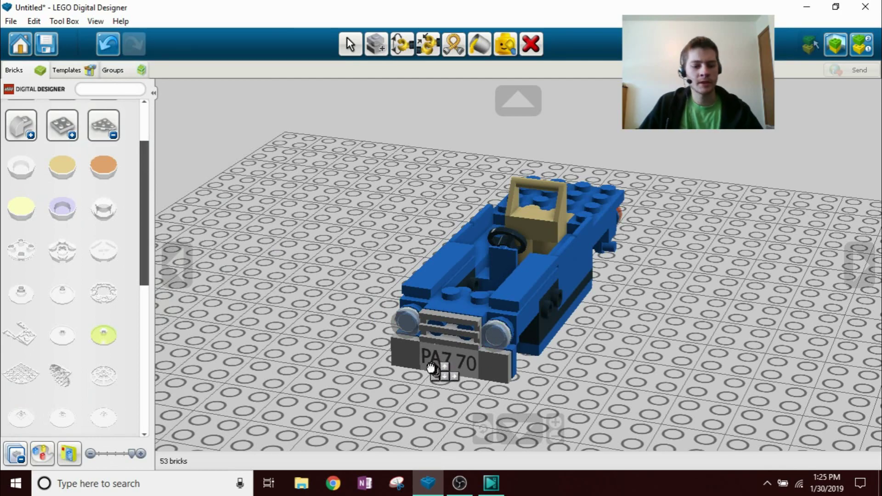
{"action": "key", "text": "v"}
Switch the palette back to blue and attach a long flat tile along the side studs of the car body
{"action": "right_click_drag", "start_coordinate": [315, 319], "coordinate": [248, 324]}
{"action": "right_click_drag", "start_coordinate": [533, 365], "coordinate": [519, 383]}
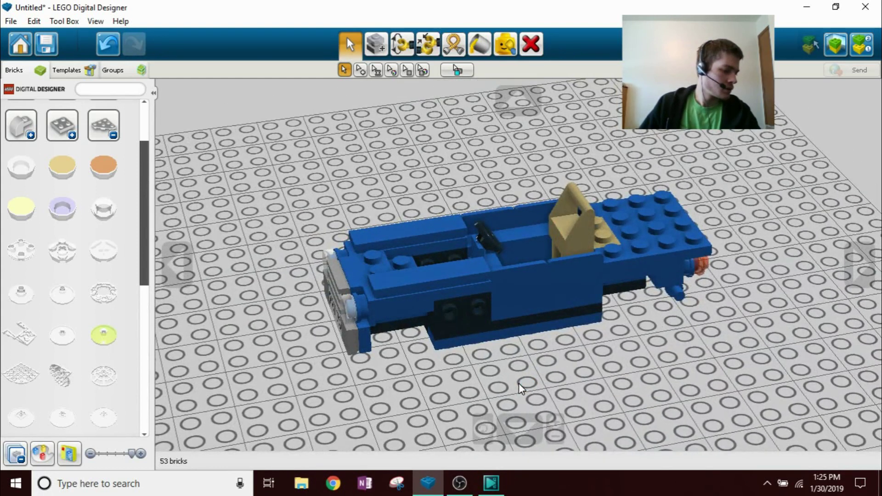
{"action": "right_click_drag", "start_coordinate": [588, 394], "coordinate": [576, 335]}
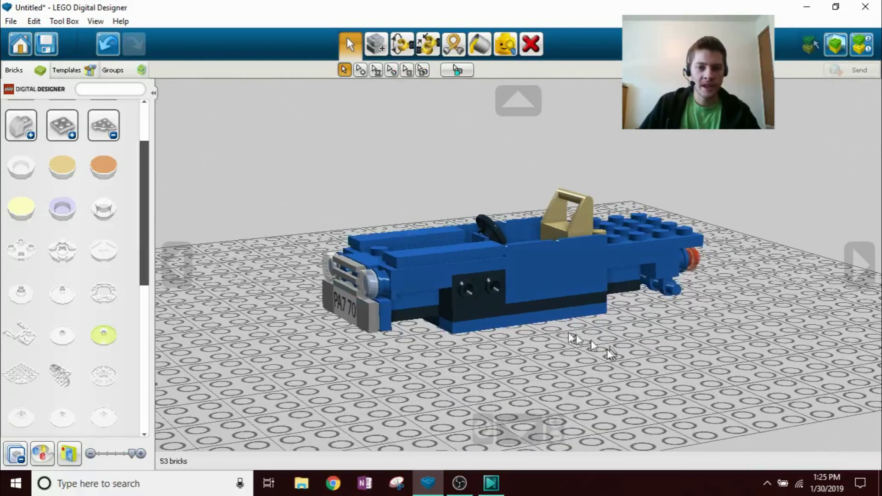
{"action": "left_click", "coordinate": [111, 137]}
{"action": "left_click", "coordinate": [43, 454]}
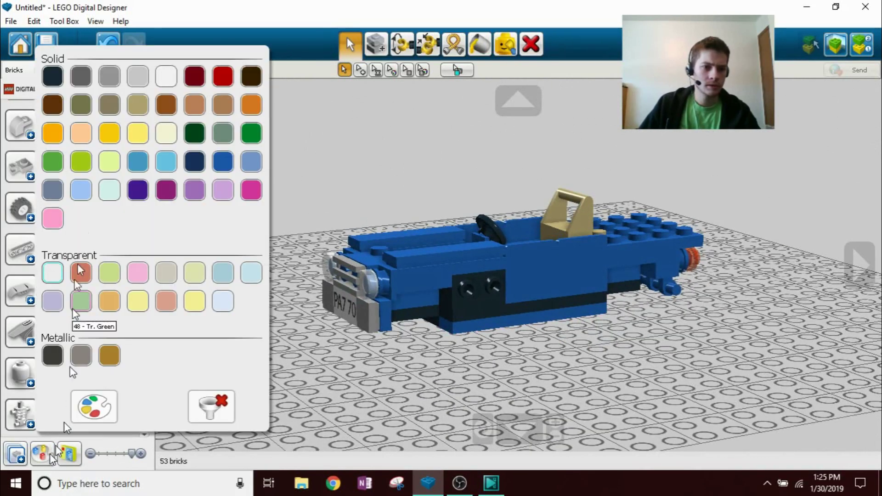
{"action": "left_click", "coordinate": [223, 161]}
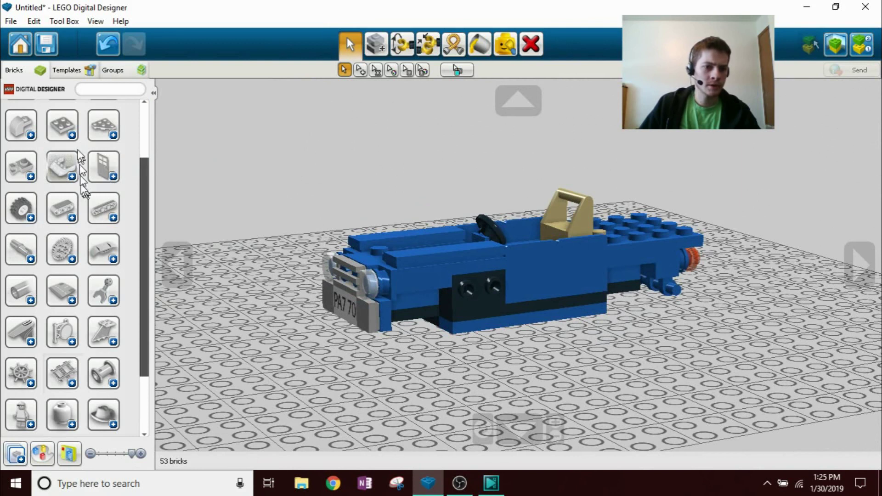
{"action": "left_click", "coordinate": [73, 126]}
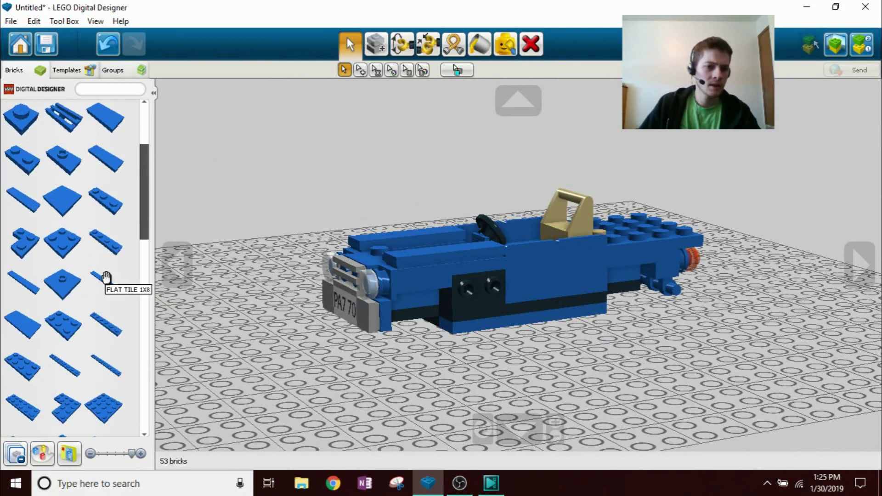
{"action": "left_click", "coordinate": [21, 276]}
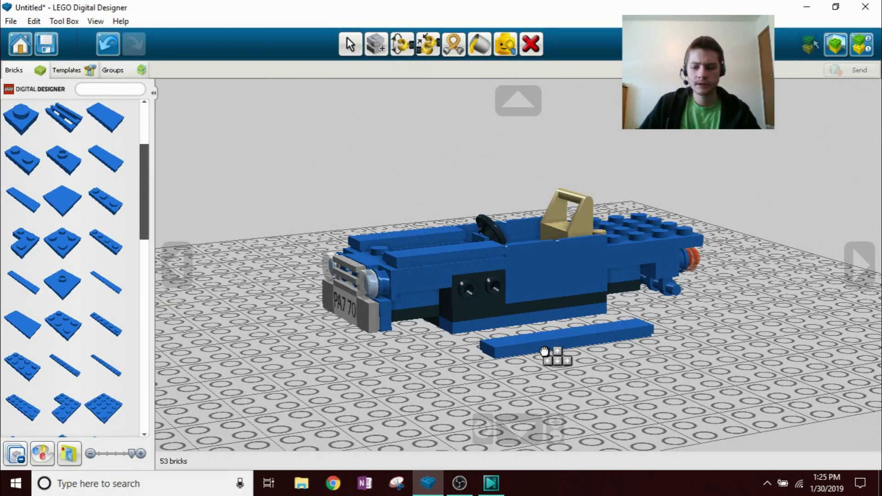
{"action": "left_click", "coordinate": [528, 295]}
Attach a second long blue flat tile to the matching studs on the opposite side of the car
{"action": "right_click_drag", "start_coordinate": [478, 316], "coordinate": [748, 321]}
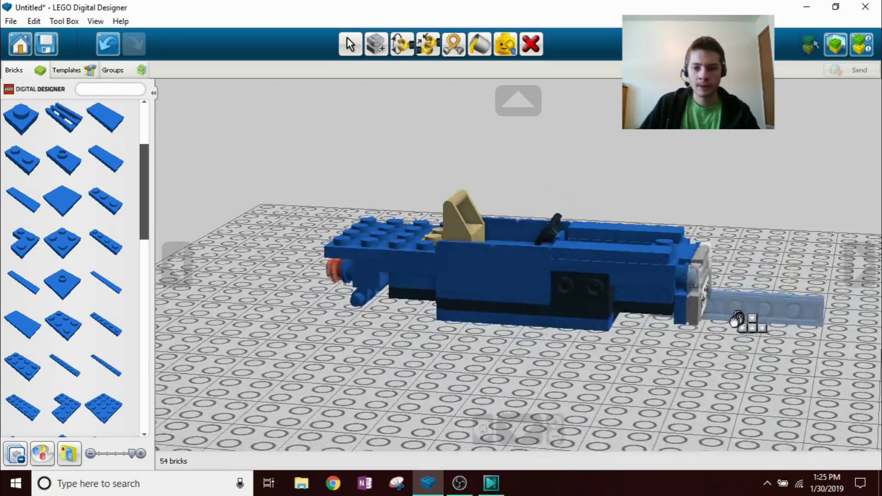
{"action": "left_click", "coordinate": [540, 301]}
{"action": "key", "text": "v"}
Place a blue plate in the hood opening between the side rails, behind the front studs
{"action": "right_click_drag", "start_coordinate": [639, 361], "coordinate": [366, 367]}
{"action": "right_click_drag", "start_coordinate": [481, 327], "coordinate": [477, 363]}
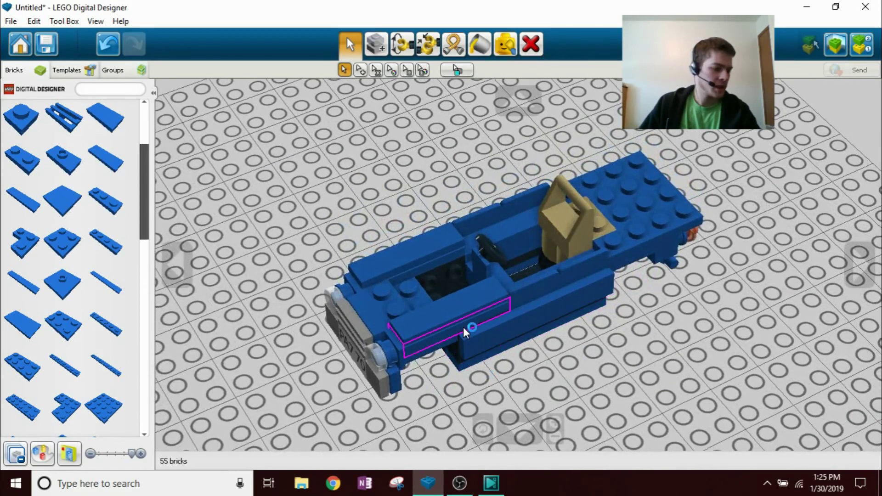
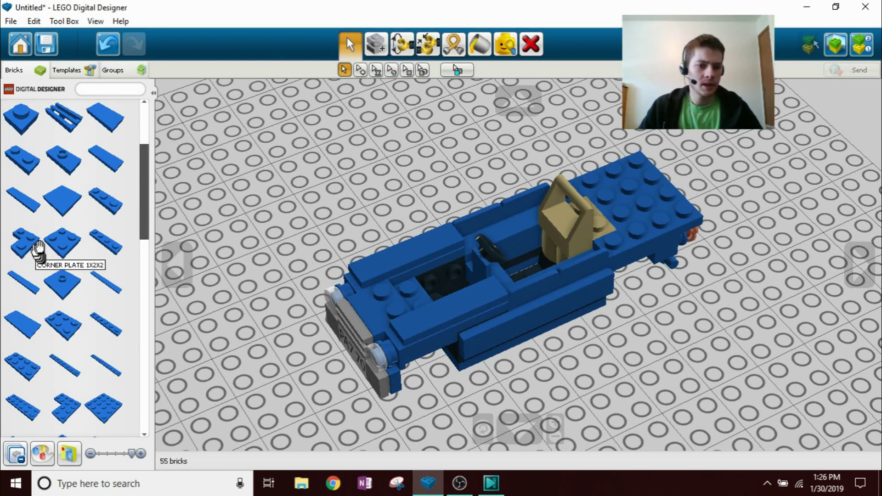
{"action": "left_click", "coordinate": [100, 248]}
{"action": "right_click_drag", "start_coordinate": [425, 299], "coordinate": [448, 281]}
{"action": "left_click", "coordinate": [435, 320]}
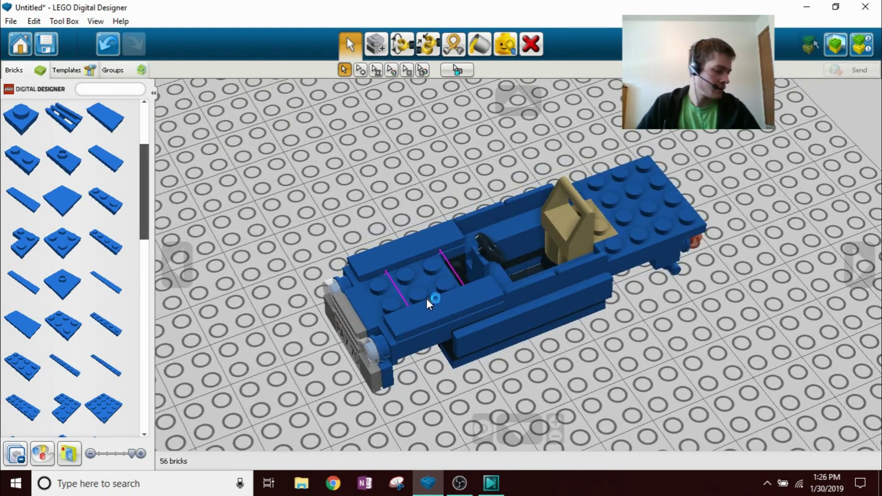
{"action": "left_click", "coordinate": [407, 260]}
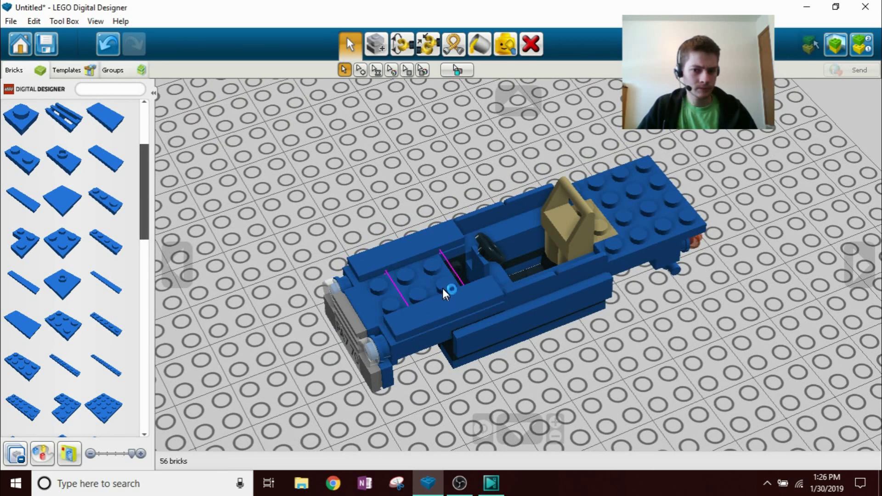
Cover the hood studs behind the front row with a blue 1x2 single-stud plate and a blue flat tile behind it
{"action": "left_click", "coordinate": [62, 156]}
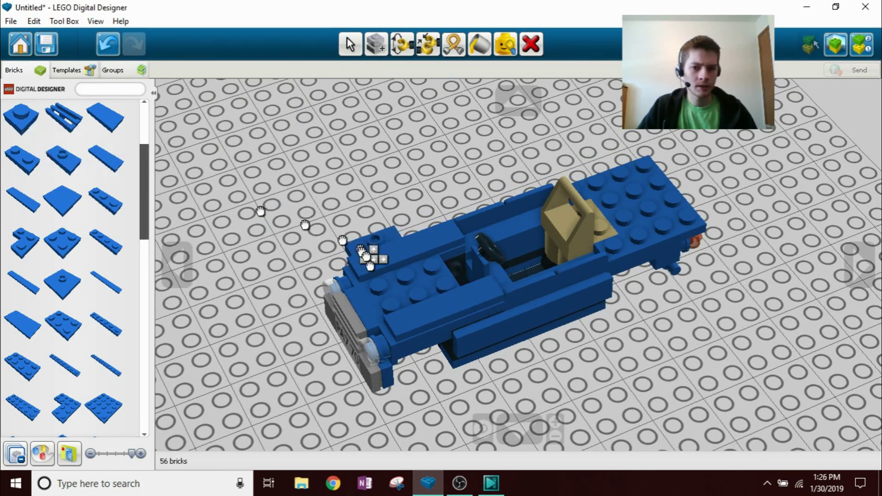
{"action": "left_click", "coordinate": [421, 290]}
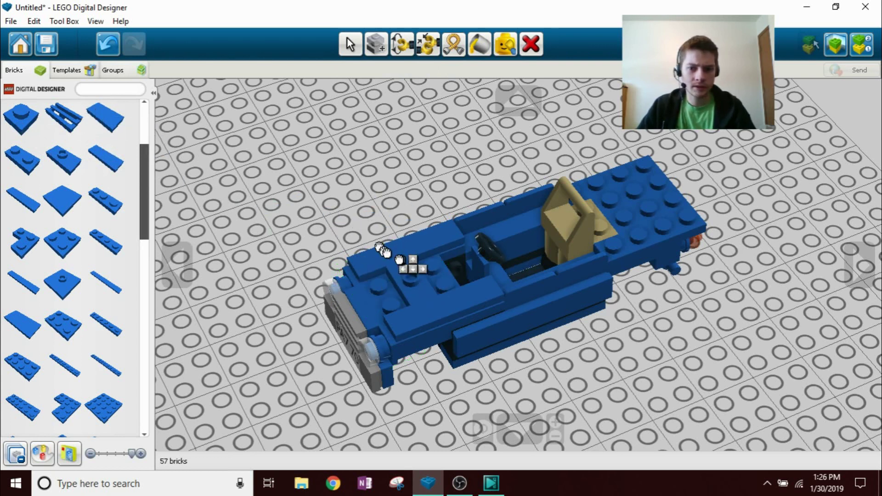
{"action": "left_click", "coordinate": [427, 274]}
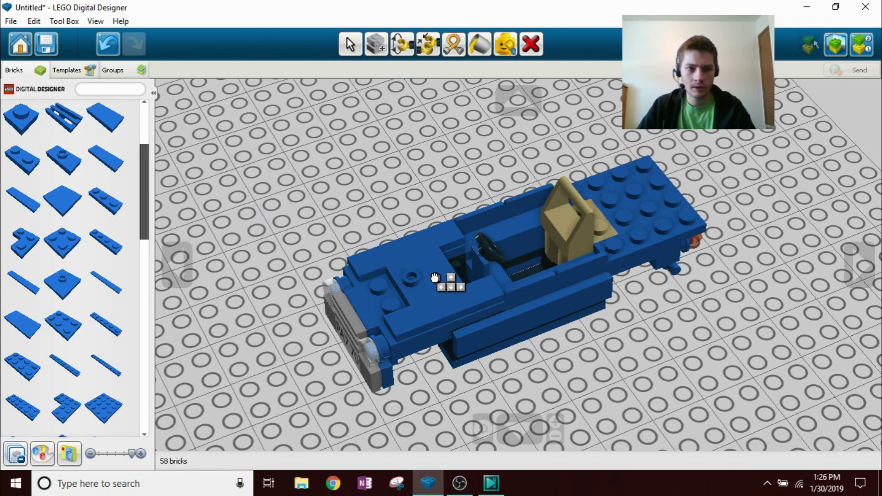
Find a small blue slope brick and place it on the single center stud of the hood
{"action": "scroll", "coordinate": [78, 202], "scroll_direction": "up", "scroll_amount": 3}
{"action": "left_click", "coordinate": [69, 202]}
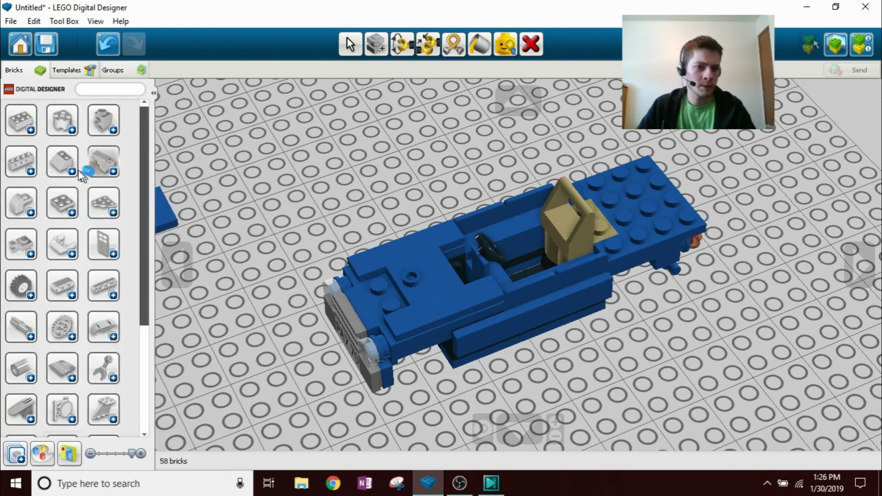
{"action": "left_click", "coordinate": [69, 171]}
{"action": "left_click", "coordinate": [105, 165]}
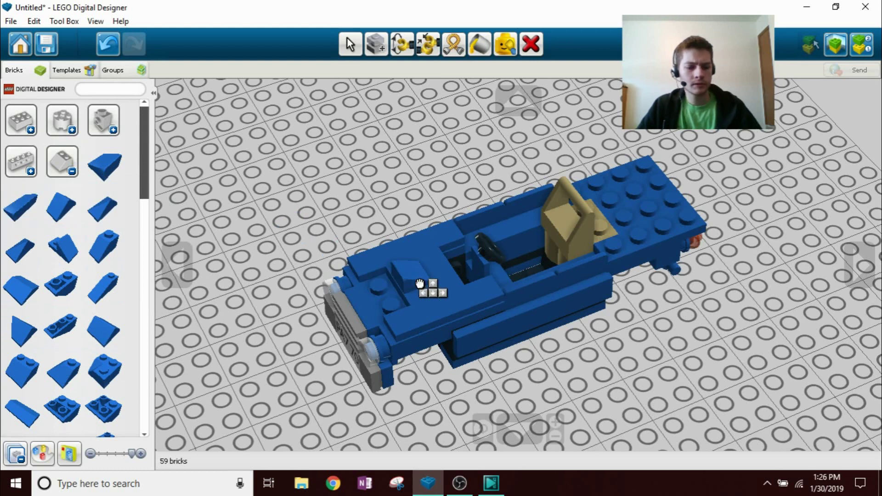
{"action": "left_click", "coordinate": [420, 283]}
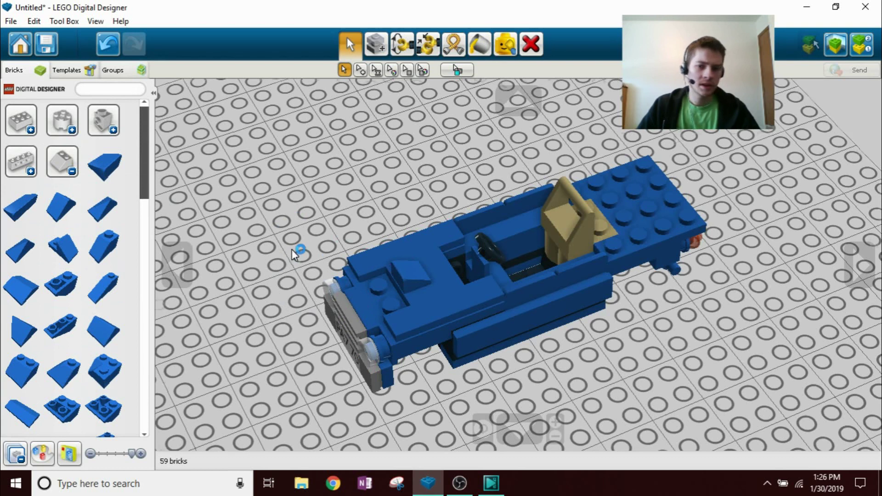
{"action": "scroll", "coordinate": [322, 284], "scroll_direction": "down", "scroll_amount": 3}
{"action": "scroll", "coordinate": [340, 305], "scroll_direction": "up", "scroll_amount": 2}
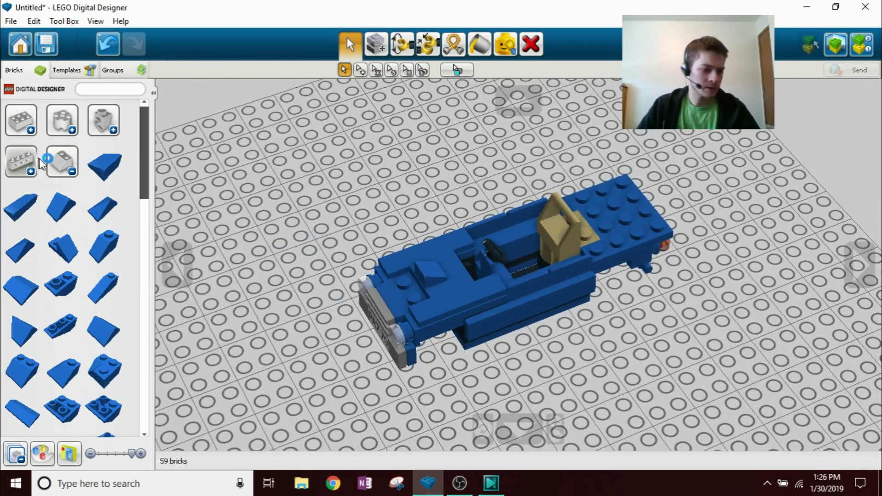
Show only medium-gray bricks, find the gray 1x2 single-stud plate and place it on the baseplate beside the car
{"action": "left_click", "coordinate": [68, 158]}
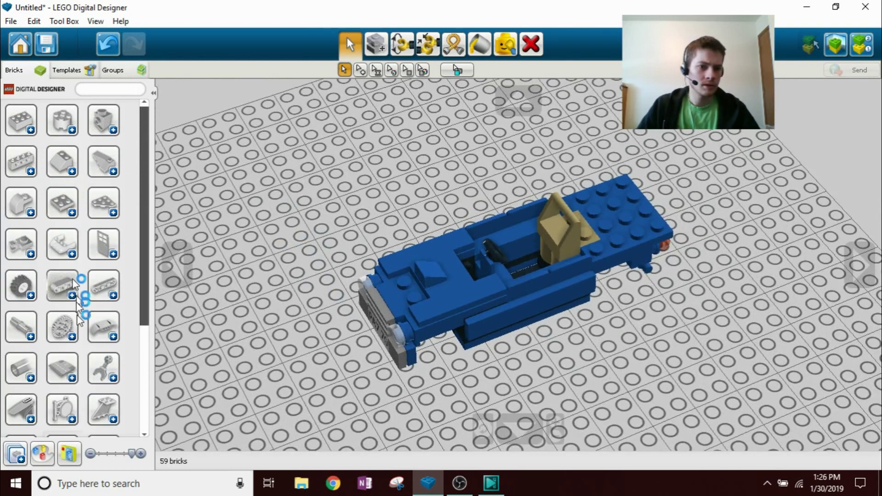
{"action": "left_click", "coordinate": [47, 459]}
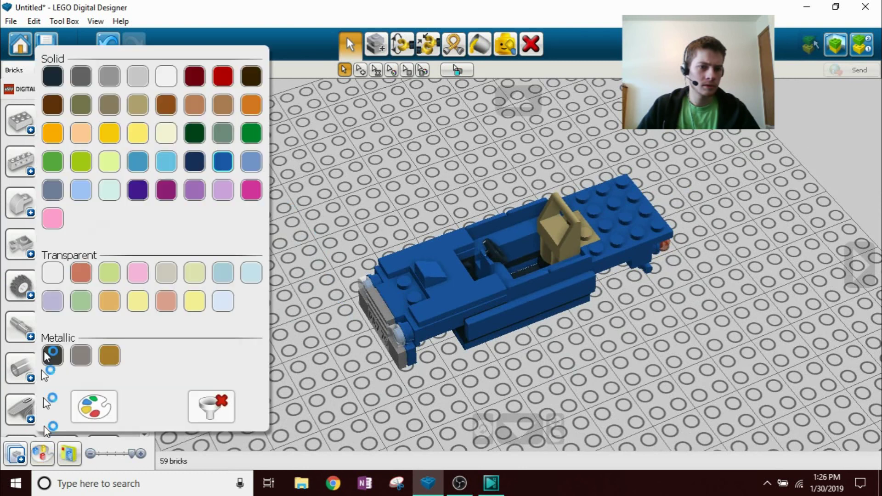
{"action": "left_click", "coordinate": [109, 77]}
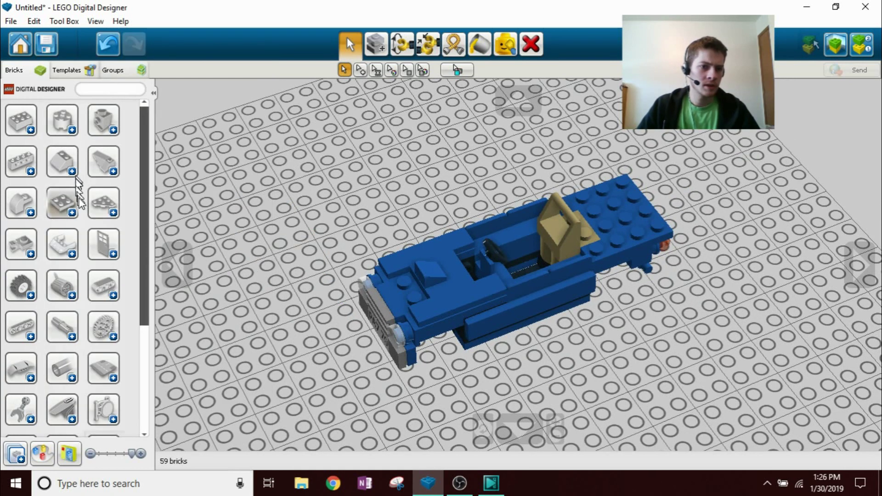
{"action": "left_click", "coordinate": [79, 210]}
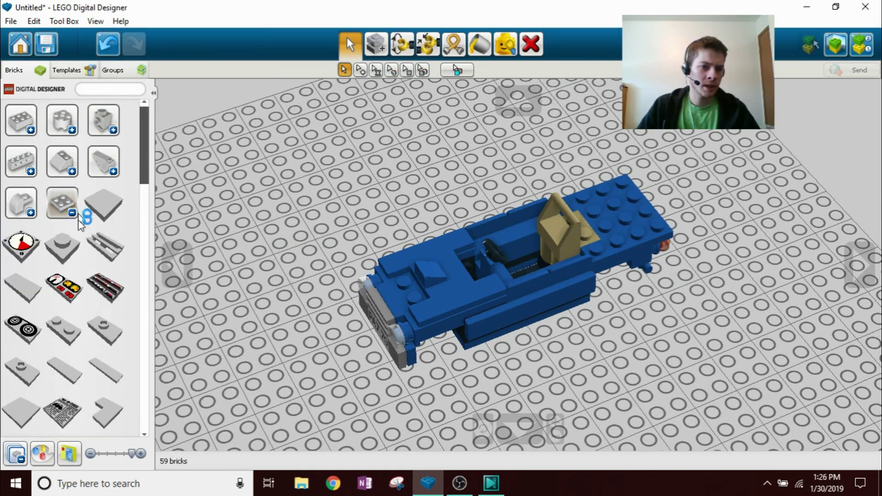
{"action": "left_click", "coordinate": [94, 328]}
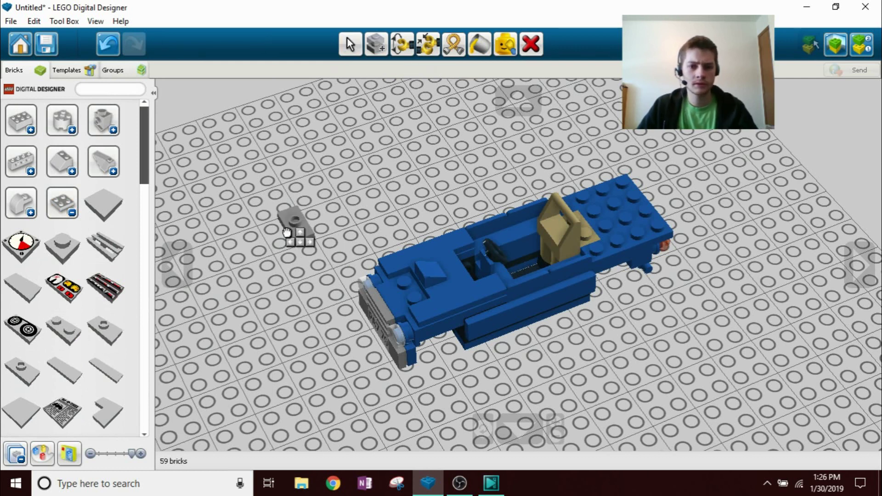
{"action": "left_click", "coordinate": [287, 231]}
{"action": "left_click", "coordinate": [72, 213]}
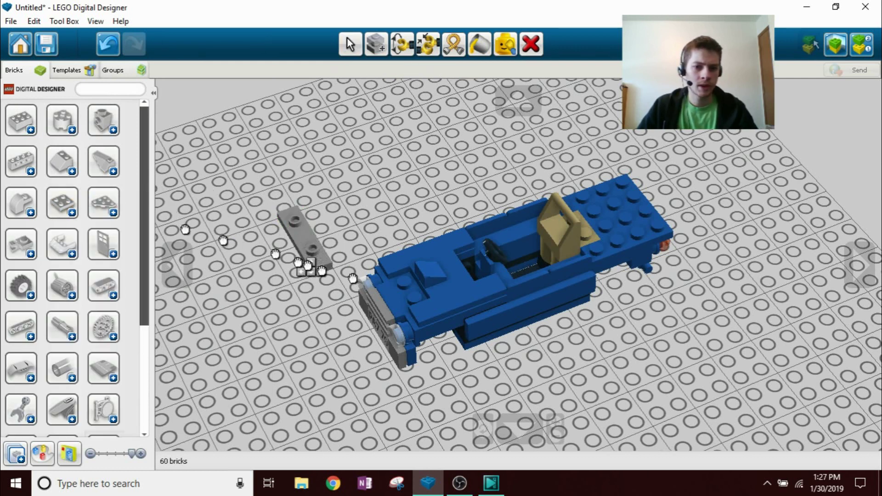
{"action": "key", "text": "v"}
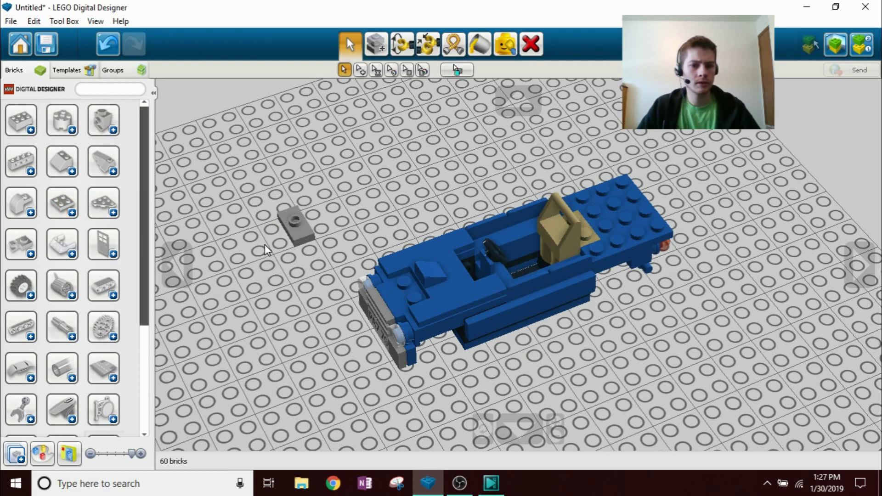
Clone the blue 1x2 single-stud plate from the hood and place the copy beside the gray one on the baseplate
{"action": "left_click", "coordinate": [376, 45]}
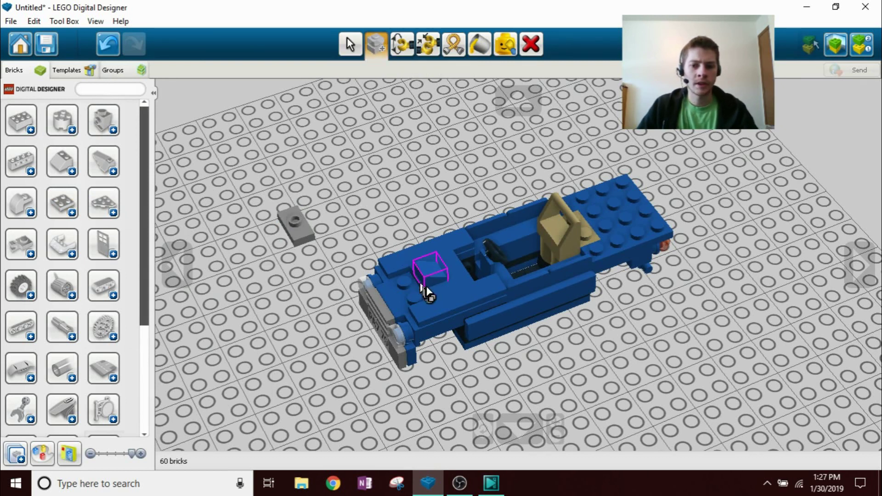
{"action": "left_click", "coordinate": [433, 292]}
{"action": "left_click", "coordinate": [316, 220]}
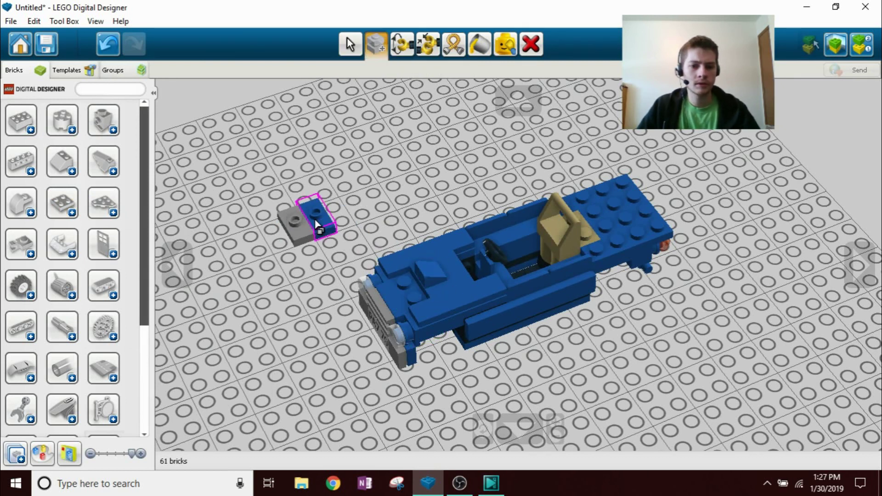
{"action": "key", "text": "v"}
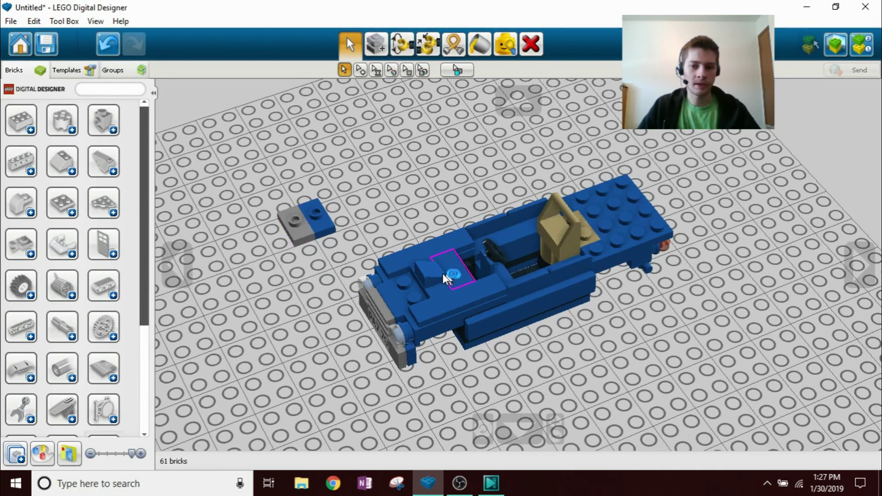
Take the slope and its single-stud plate off the hood and remount them farther back, next to the cockpit
{"action": "left_click_drag", "start_coordinate": [423, 271], "coordinate": [416, 182]}
{"action": "left_click_drag", "start_coordinate": [422, 273], "coordinate": [388, 213]}
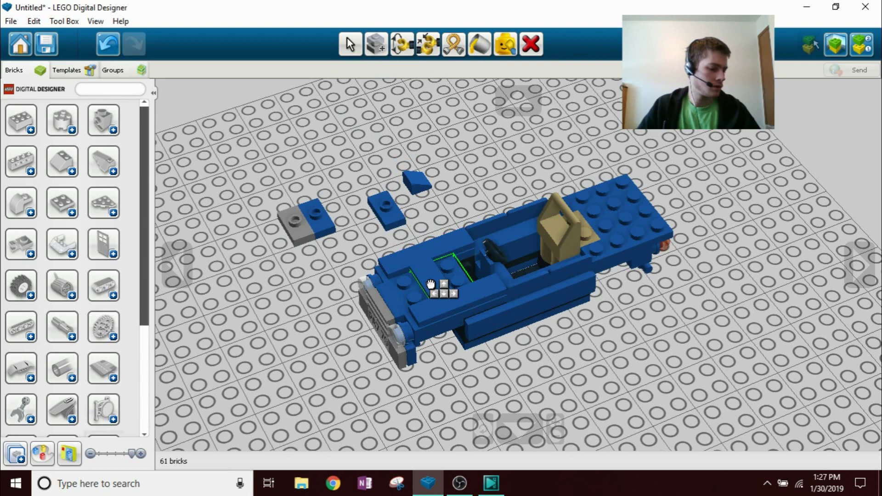
{"action": "key", "text": "v"}
{"action": "left_click_drag", "start_coordinate": [393, 213], "coordinate": [462, 274]}
{"action": "left_click_drag", "start_coordinate": [423, 188], "coordinate": [454, 263]}
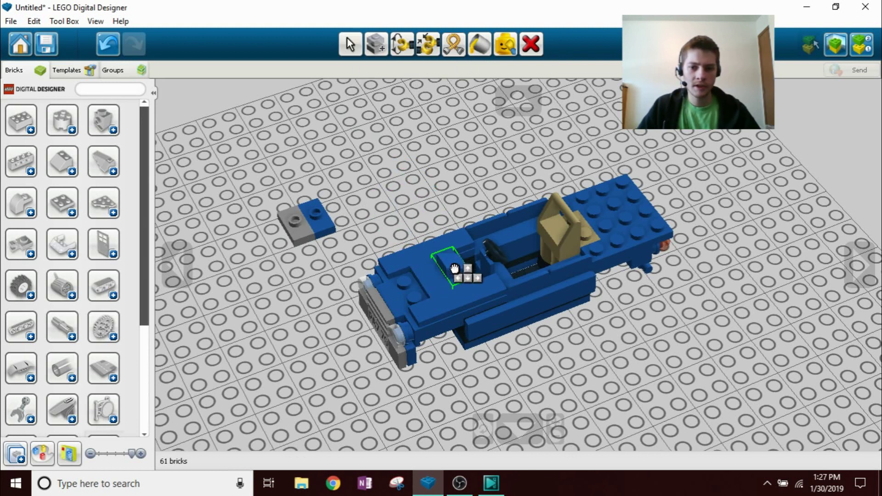
{"action": "key", "text": "v"}
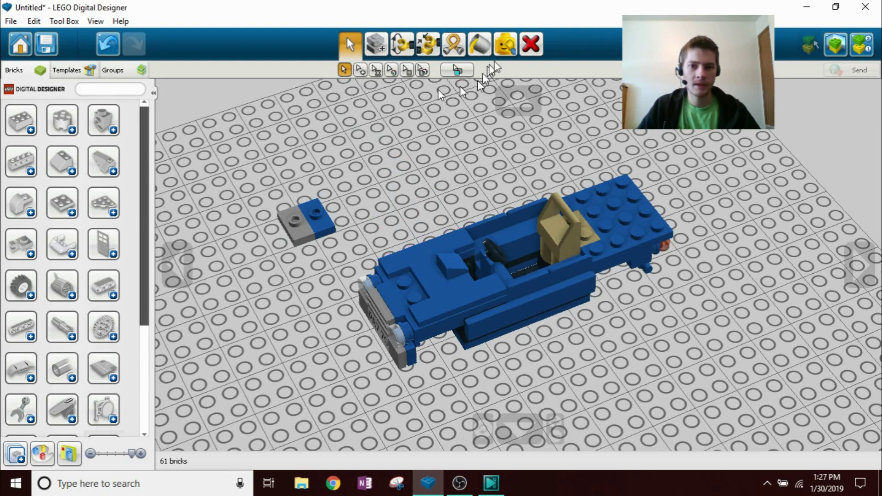
Delete the blue flat tile in front of the hood slope and fill its spot with a clone of the single-stud plate
{"action": "left_click", "coordinate": [530, 45]}
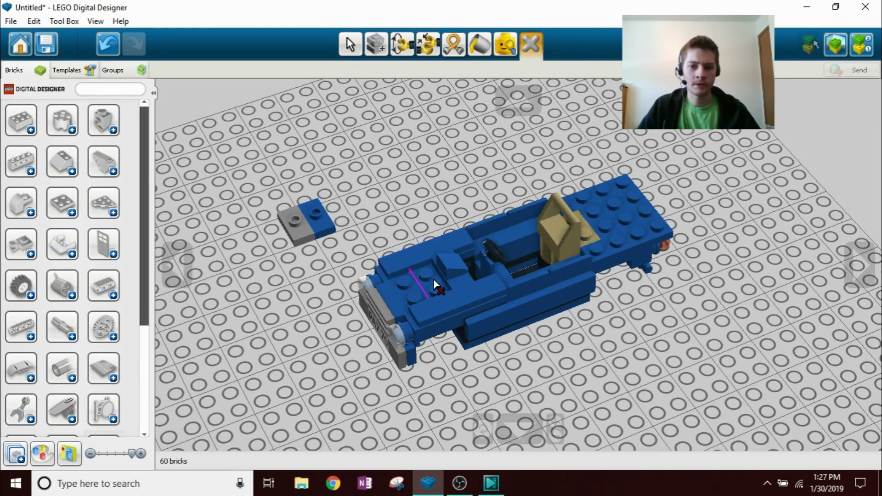
{"action": "left_click", "coordinate": [349, 46]}
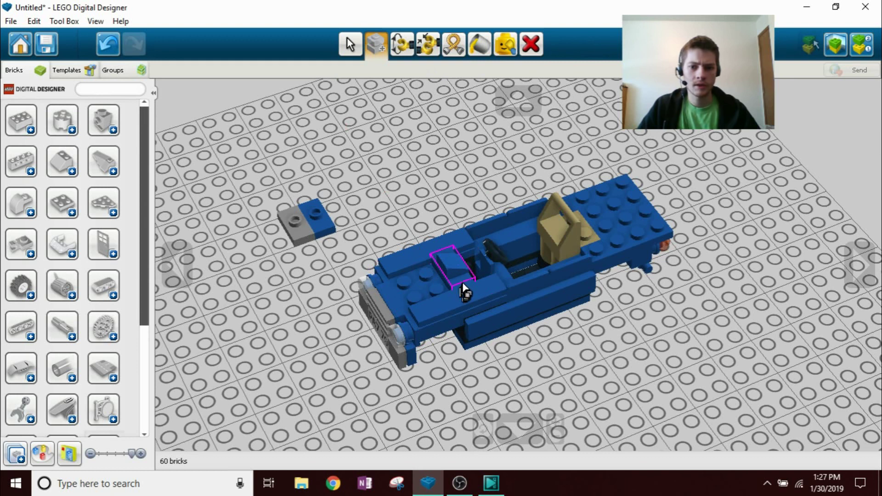
{"action": "key", "text": "c"}
{"action": "left_click", "coordinate": [441, 276]}
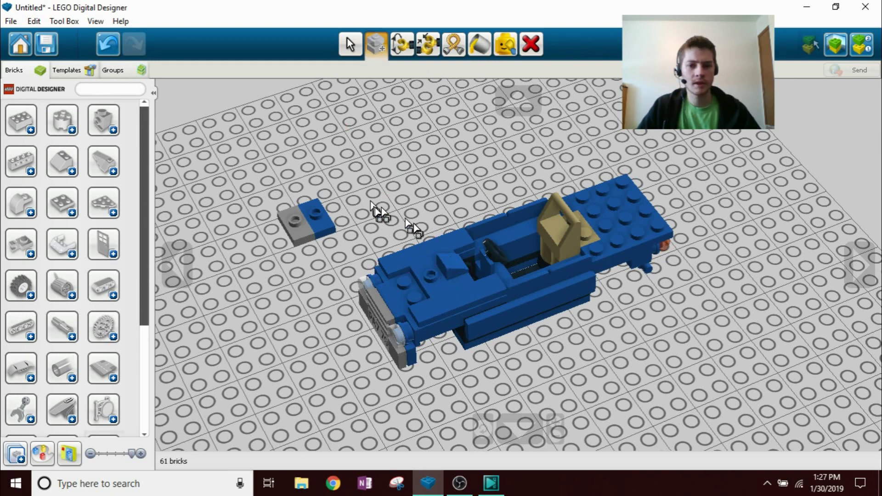
{"action": "left_click", "coordinate": [350, 44]}
Show only blue bricks and place a blue 1x3 plate across the gray and blue single-stud plates beside the car
{"action": "mouse_move", "coordinate": [384, 211]}
{"action": "right_mouse_down"}
{"action": "mouse_move", "coordinate": [367, 196]}
{"action": "mouse_move", "coordinate": [389, 211]}
{"action": "right_mouse_up"}
{"action": "left_click", "coordinate": [302, 235]}
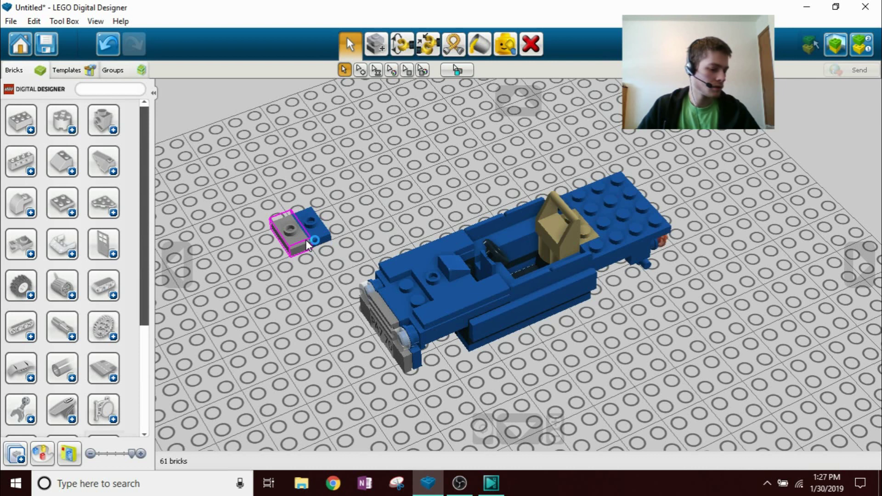
{"action": "left_click", "coordinate": [62, 202]}
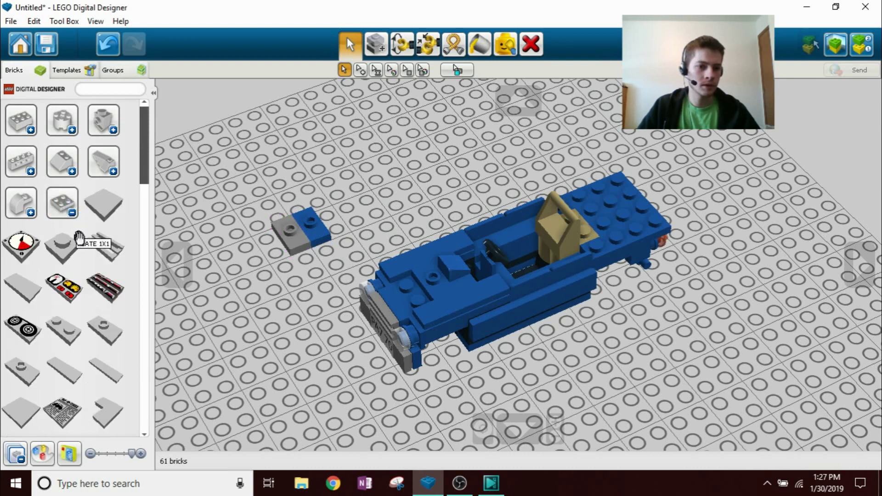
{"action": "left_click", "coordinate": [43, 454]}
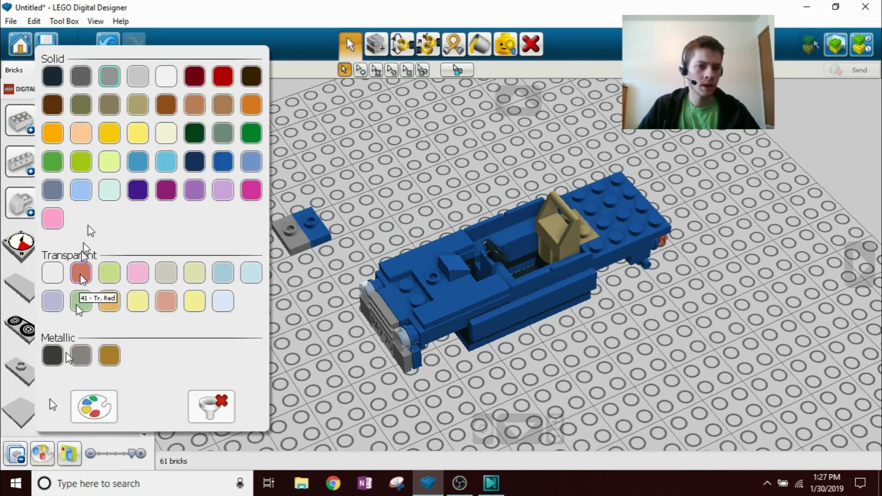
{"action": "left_click", "coordinate": [193, 163]}
{"action": "left_click", "coordinate": [94, 324]}
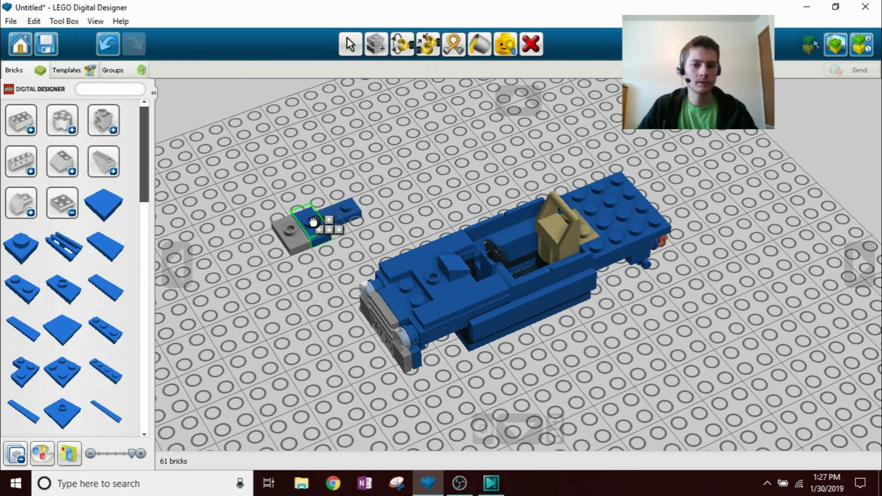
{"action": "left_click", "coordinate": [314, 222]}
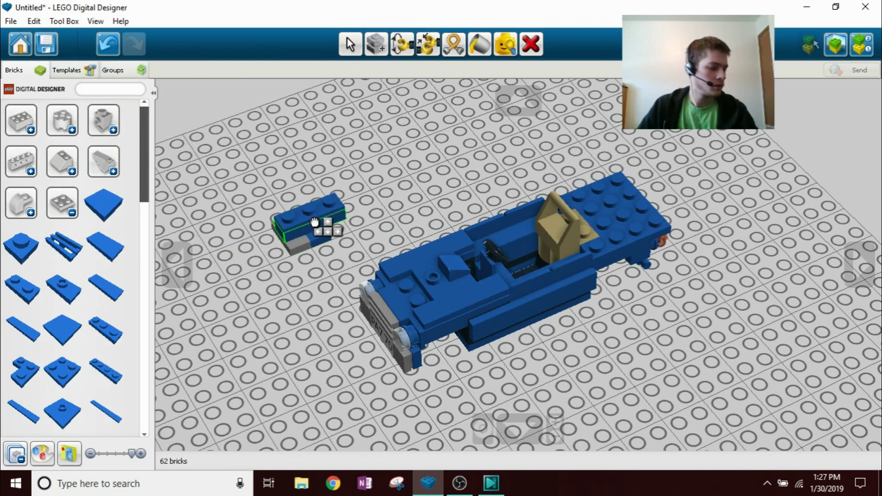
Cover the two rear studs of the 1x3 plate with a blue flat tile and mount the assembly on the hood before the slope
{"action": "left_click", "coordinate": [99, 239]}
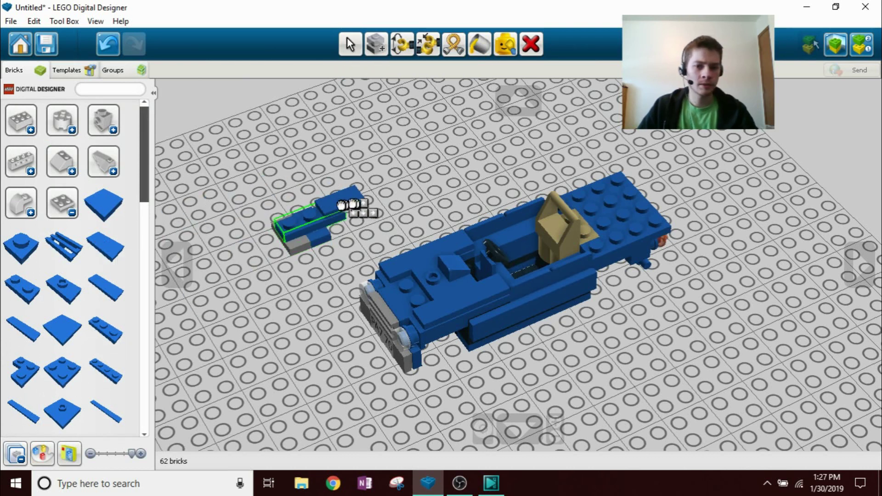
{"action": "left_click", "coordinate": [335, 212]}
{"action": "left_click", "coordinate": [350, 44]}
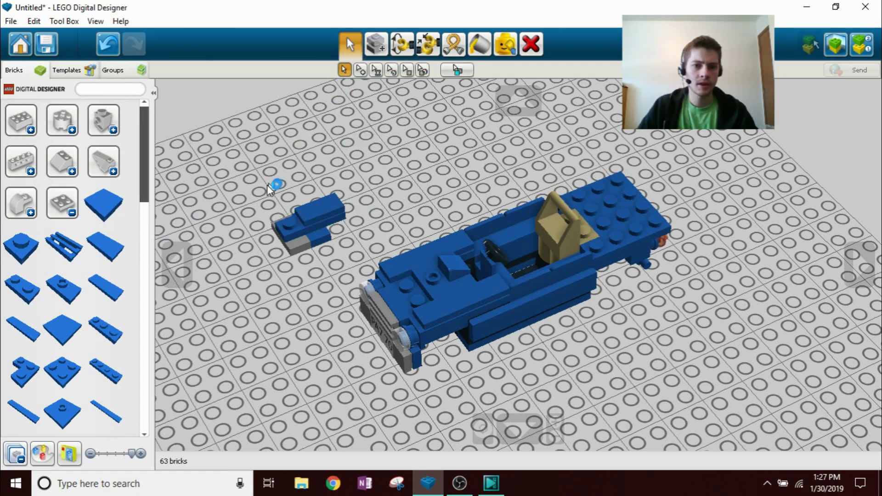
{"action": "left_click_drag", "start_coordinate": [233, 183], "coordinate": [371, 260]}
{"action": "left_click_drag", "start_coordinate": [308, 248], "coordinate": [394, 285]}
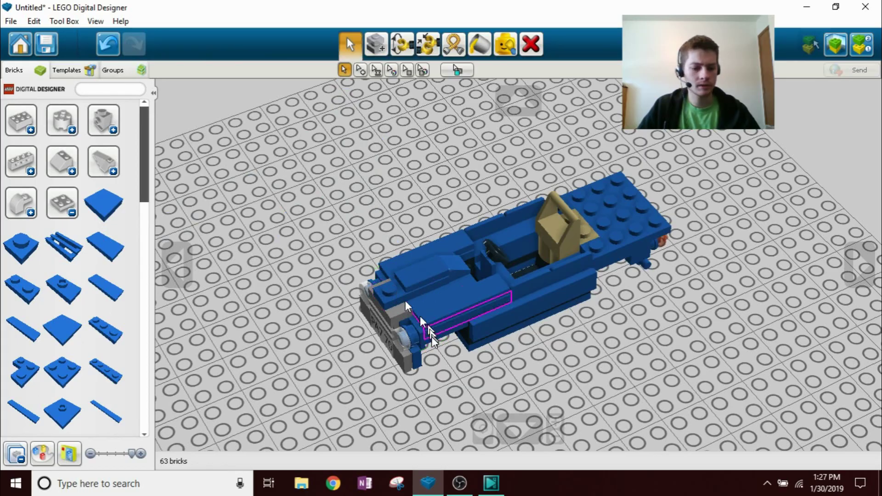
Attach a blue 4x4 plate on top of the studded rear deck behind the seat
{"action": "right_click_drag", "start_coordinate": [503, 302], "coordinate": [448, 288]}
{"action": "scroll", "coordinate": [448, 288], "scroll_direction": "up", "scroll_amount": 3}
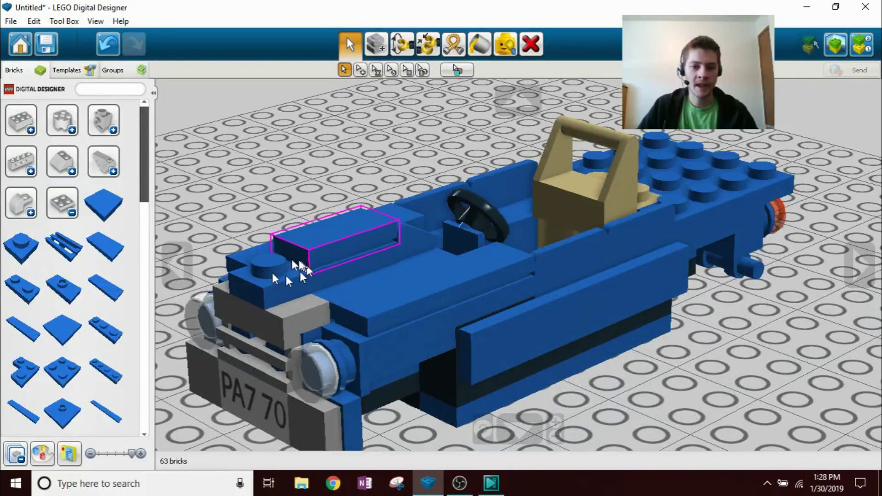
{"action": "right_click_drag", "start_coordinate": [432, 280], "coordinate": [335, 252]}
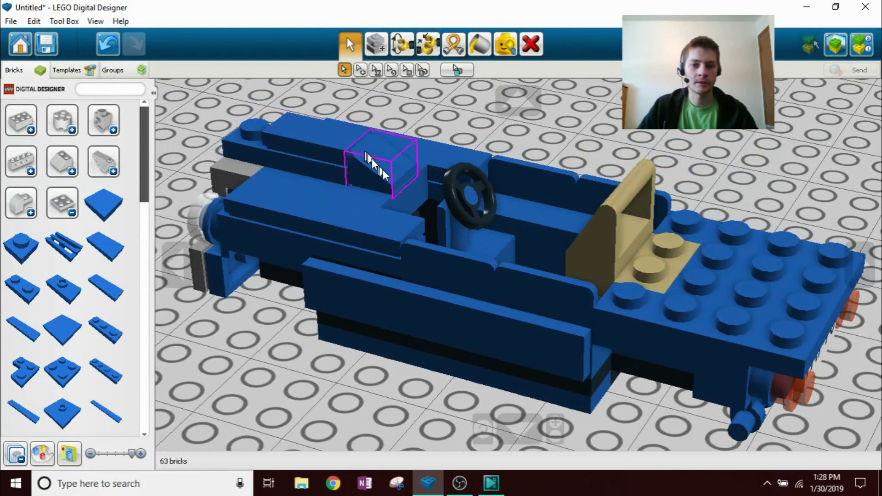
{"action": "right_click_drag", "start_coordinate": [423, 221], "coordinate": [390, 211]}
{"action": "scroll", "coordinate": [558, 251], "scroll_direction": "down", "scroll_amount": 5}
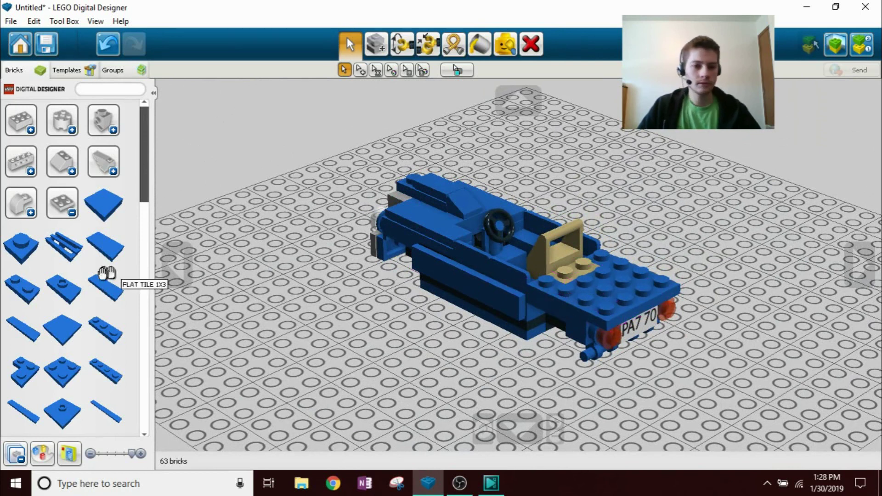
{"action": "scroll", "coordinate": [73, 294], "scroll_direction": "down", "scroll_amount": 6}
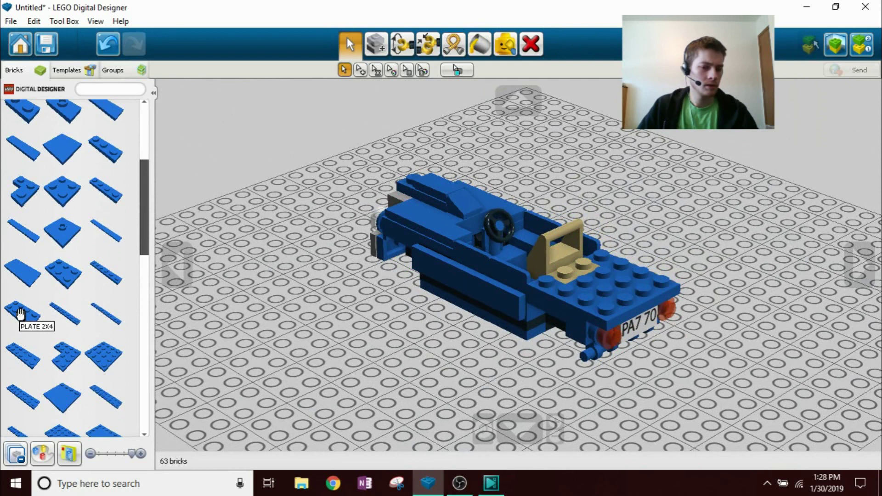
{"action": "left_click", "coordinate": [100, 353]}
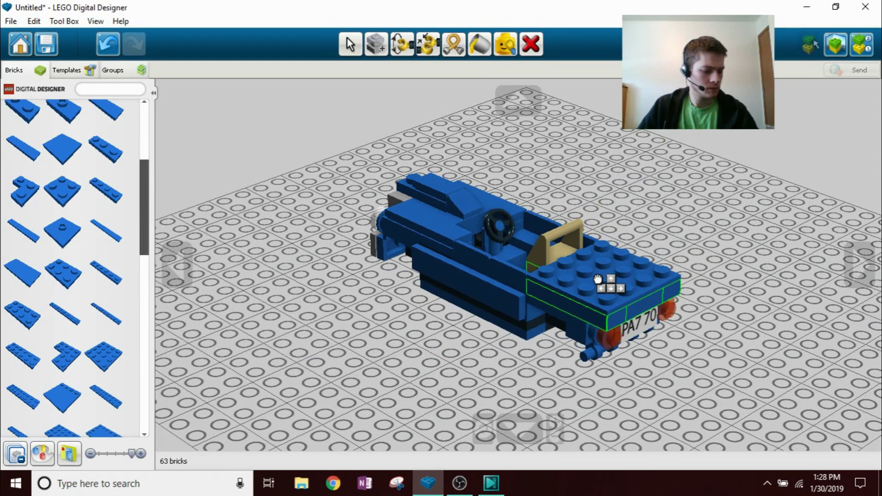
{"action": "left_click", "coordinate": [597, 278]}
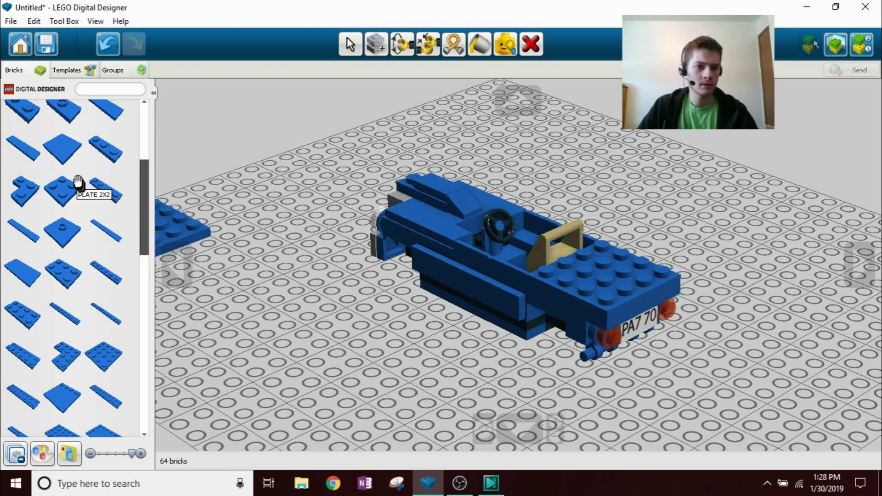
Place a blue 1x4 flat tile across the rearmost row of studs on the rear deck
{"action": "scroll", "coordinate": [27, 198], "scroll_direction": "up", "scroll_amount": 2}
{"action": "key", "text": "Left"}
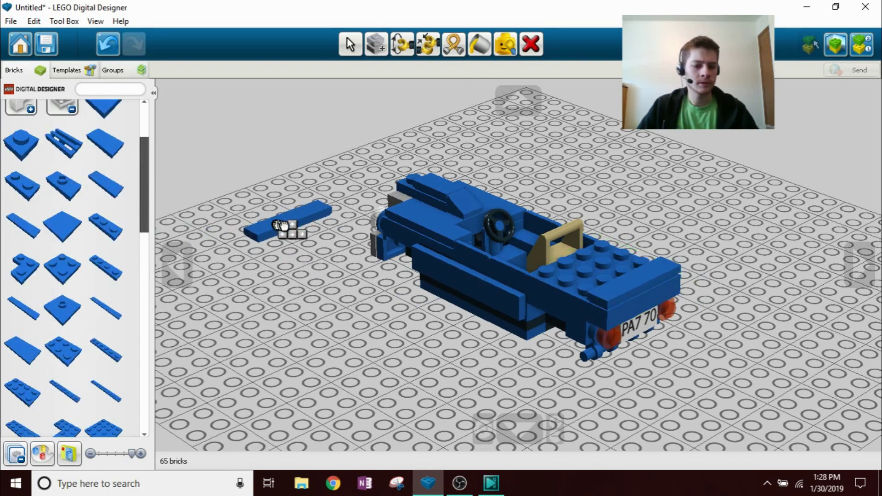
{"action": "key", "text": "v"}
Show only white bricks and place a white four-stud-wide curved brick on the baseplate beside the car
{"action": "right_click_drag", "start_coordinate": [480, 325], "coordinate": [543, 375]}
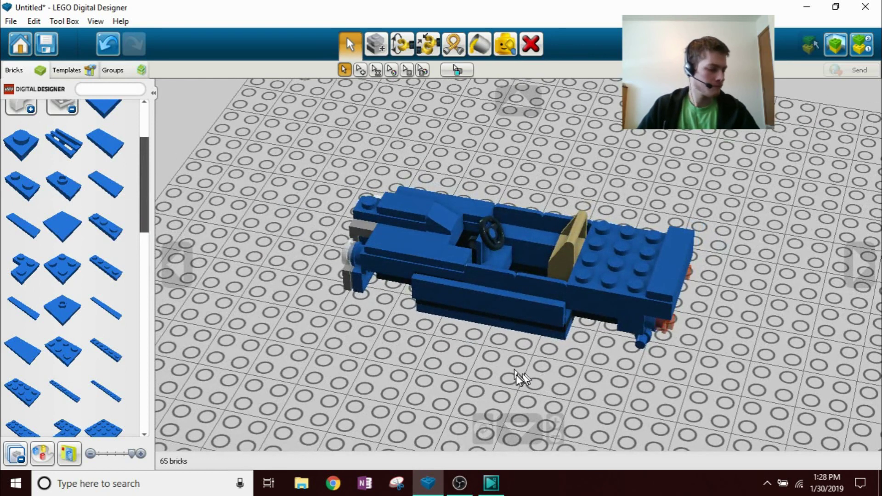
{"action": "mouse_move", "coordinate": [508, 354]}
{"action": "right_mouse_down"}
{"action": "mouse_move", "coordinate": [539, 335]}
{"action": "mouse_move", "coordinate": [588, 332]}
{"action": "mouse_move", "coordinate": [506, 361]}
{"action": "right_mouse_up"}
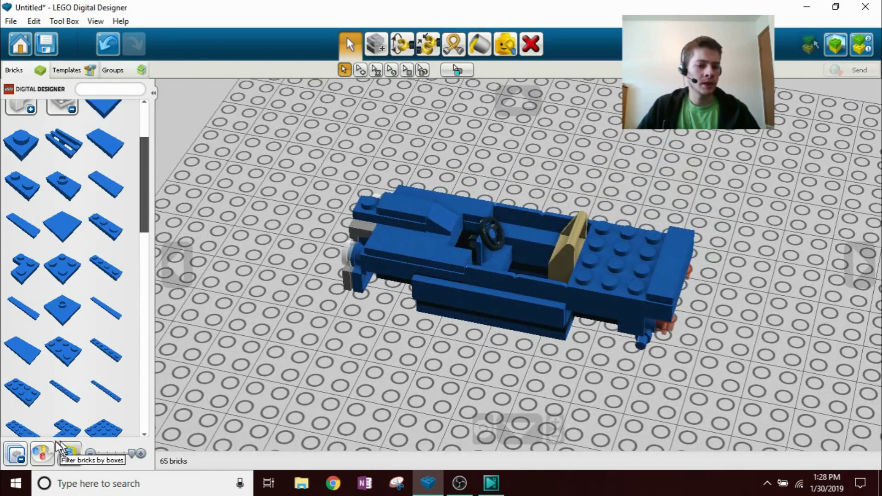
{"action": "left_click", "coordinate": [45, 450]}
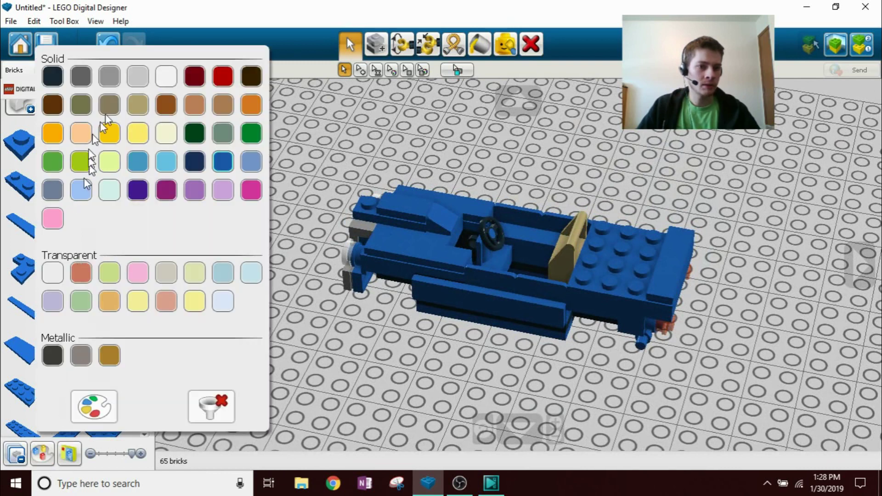
{"action": "left_click", "coordinate": [166, 74]}
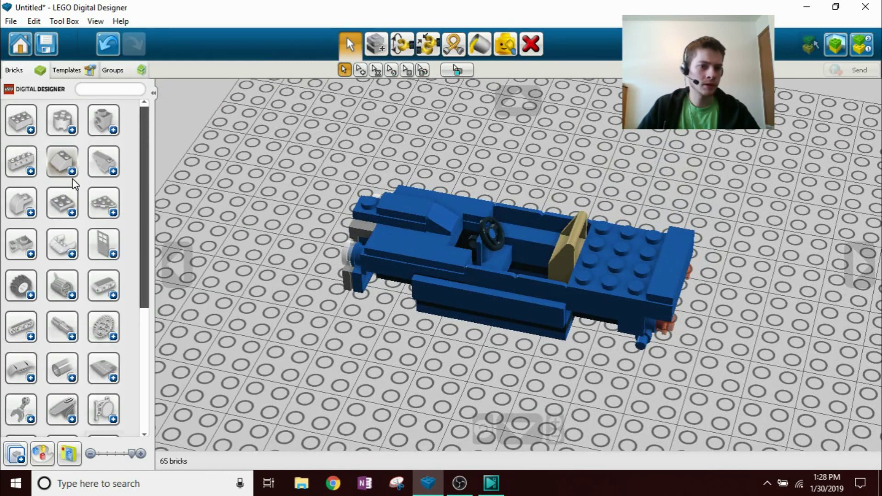
{"action": "left_click", "coordinate": [26, 209]}
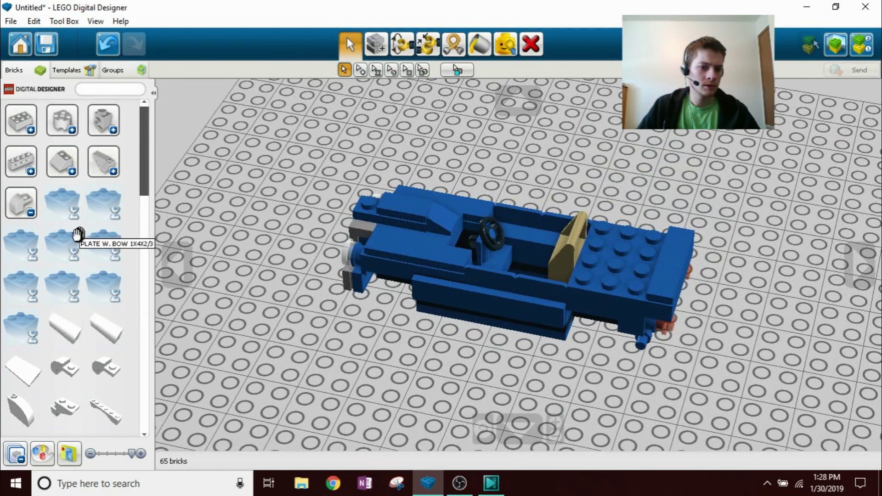
{"action": "scroll", "coordinate": [76, 234], "scroll_direction": "down", "scroll_amount": 4}
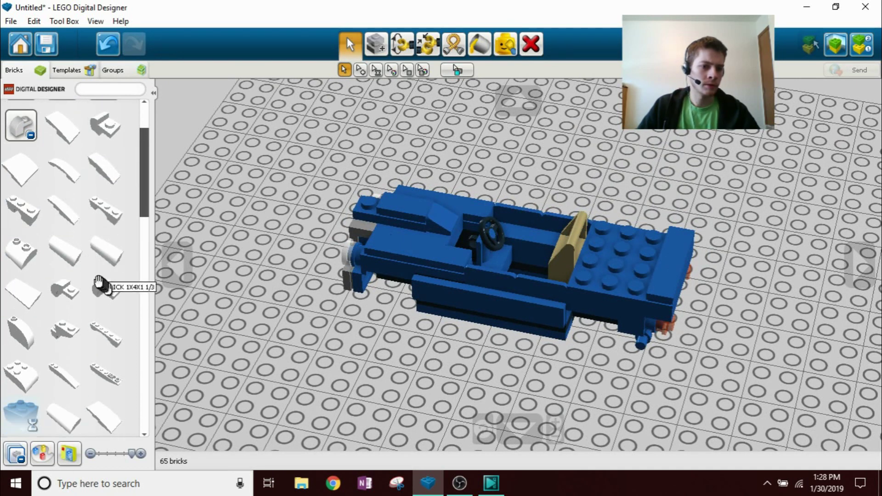
{"action": "scroll", "coordinate": [69, 282], "scroll_direction": "down", "scroll_amount": 3}
{"action": "scroll", "coordinate": [68, 282], "scroll_direction": "up", "scroll_amount": 3}
{"action": "scroll", "coordinate": [71, 281], "scroll_direction": "down", "scroll_amount": 3}
{"action": "left_click", "coordinate": [102, 359]}
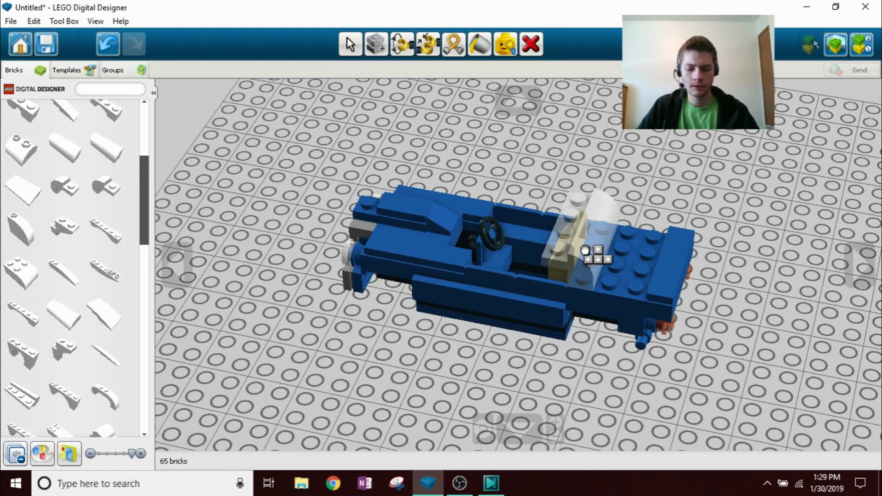
{"action": "left_click", "coordinate": [620, 184]}
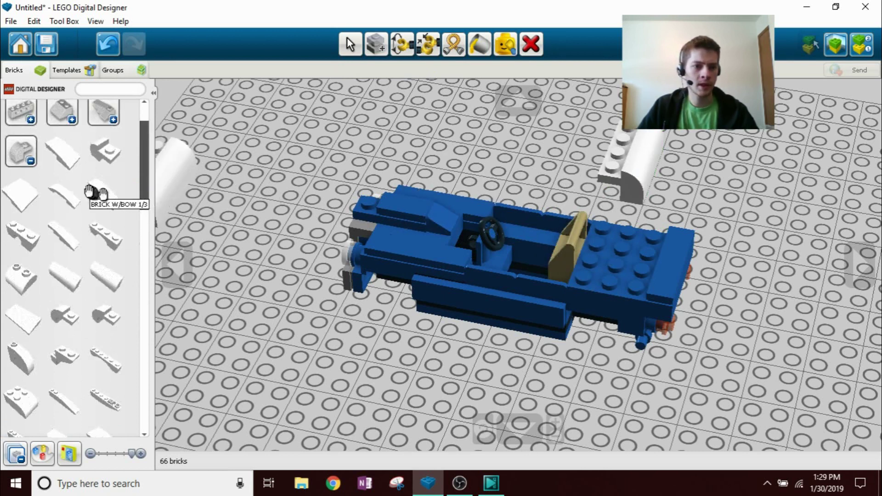
Attach a white 1x4 plate on the rear deck directly behind the seat and mount the curved brick on top of it
{"action": "left_click", "coordinate": [65, 205]}
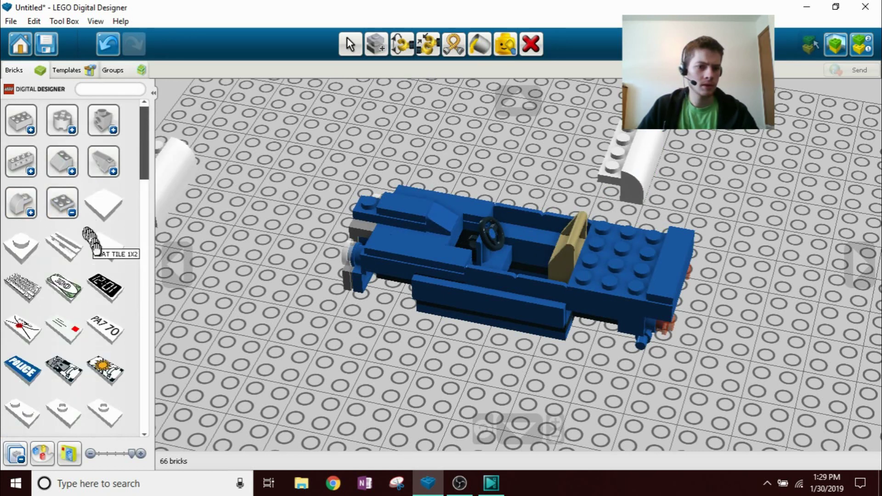
{"action": "scroll", "coordinate": [92, 239], "scroll_direction": "down", "scroll_amount": 6}
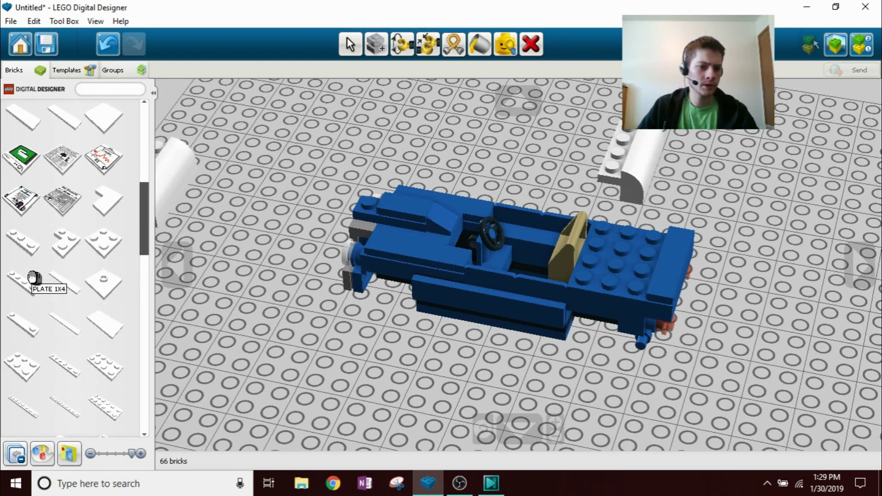
{"action": "left_click", "coordinate": [32, 278]}
{"action": "left_click", "coordinate": [587, 256]}
{"action": "left_click_drag", "start_coordinate": [623, 165], "coordinate": [579, 216]}
{"action": "right_click_drag", "start_coordinate": [639, 175], "coordinate": [707, 190]}
{"action": "scroll", "coordinate": [707, 190], "scroll_direction": "down", "scroll_amount": 3}
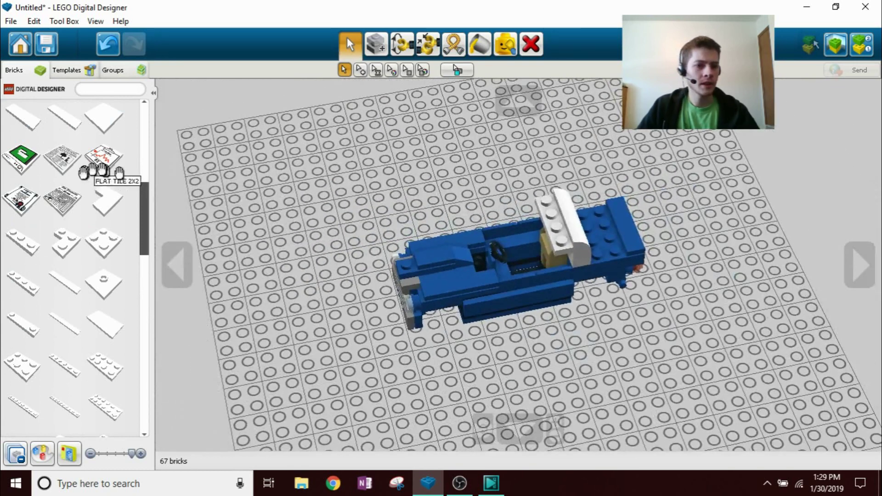
Attach a white 4x4 plate with 4 knobs to the curved brick, extending forward over the seats as the roof
{"action": "scroll", "coordinate": [53, 173], "scroll_direction": "up", "scroll_amount": 5}
{"action": "left_click", "coordinate": [77, 211]}
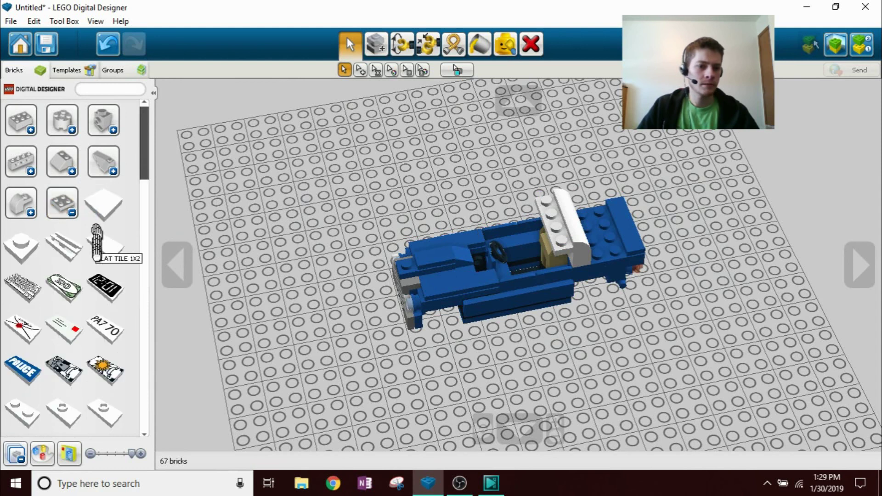
{"action": "scroll", "coordinate": [87, 256], "scroll_direction": "down", "scroll_amount": 10}
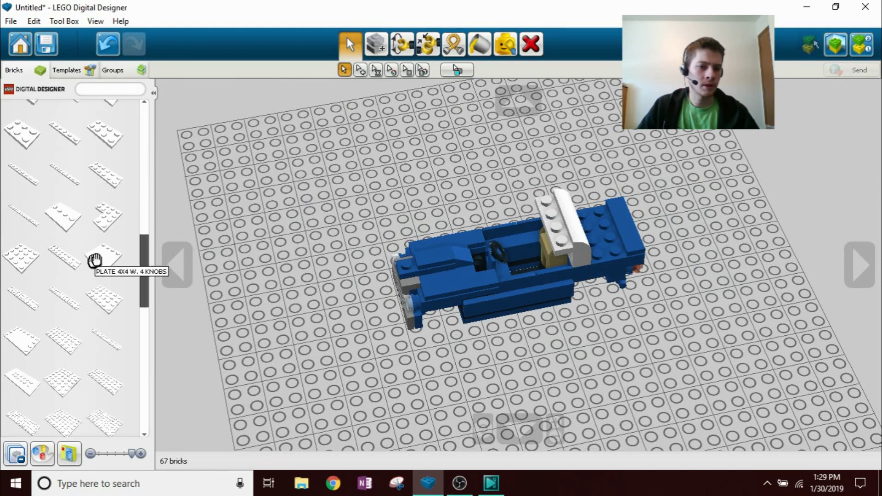
{"action": "left_click", "coordinate": [91, 257]}
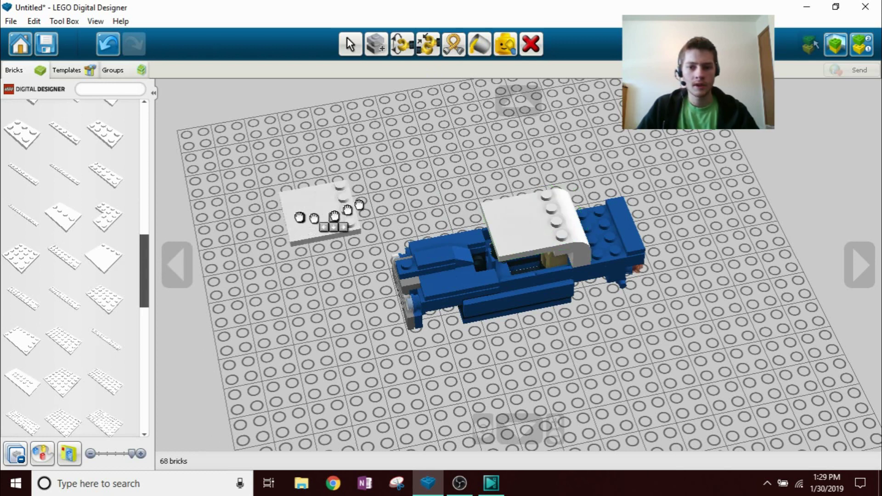
{"action": "key", "text": "Escape"}
Show only transparent light blue bricks and mount a 3x4x1 1/3 windscreen between the hood and the front of the roof
{"action": "scroll", "coordinate": [79, 240], "scroll_direction": "up", "scroll_amount": 10}
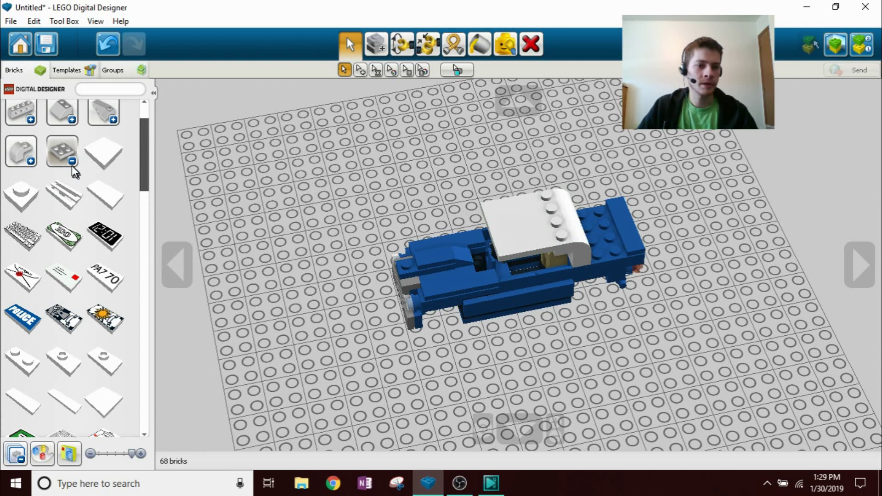
{"action": "left_click", "coordinate": [71, 164]}
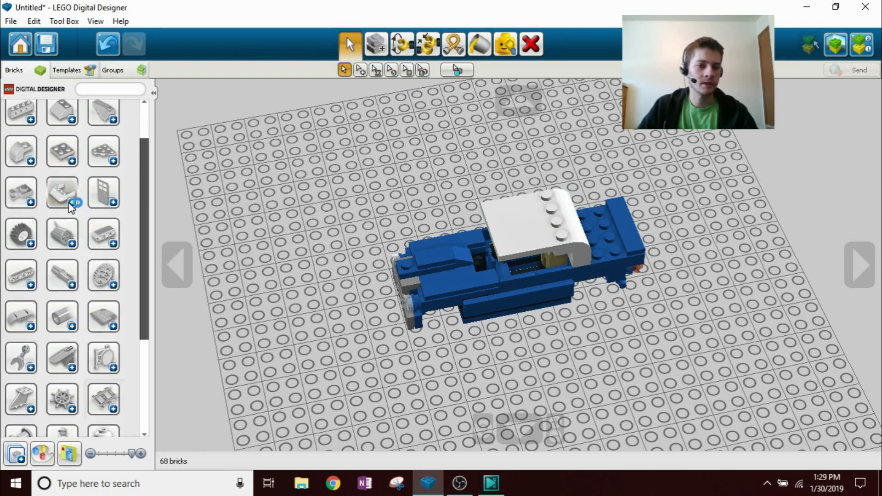
{"action": "left_click", "coordinate": [42, 453]}
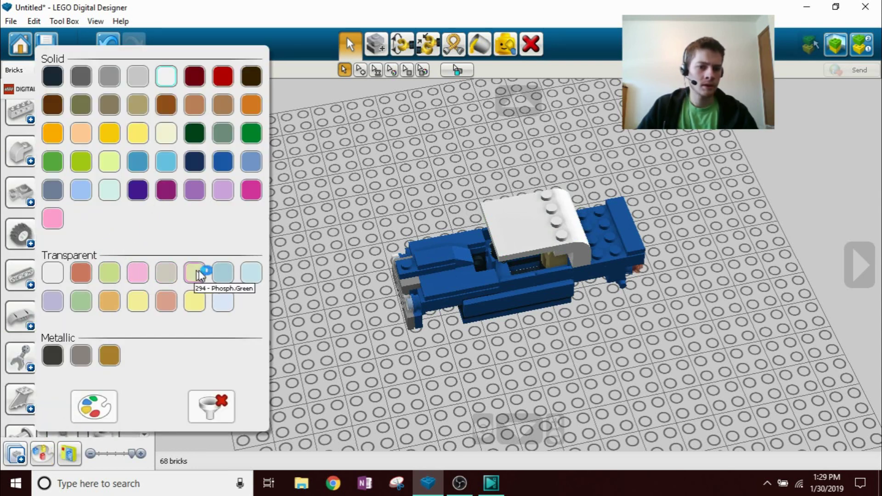
{"action": "left_click", "coordinate": [252, 274]}
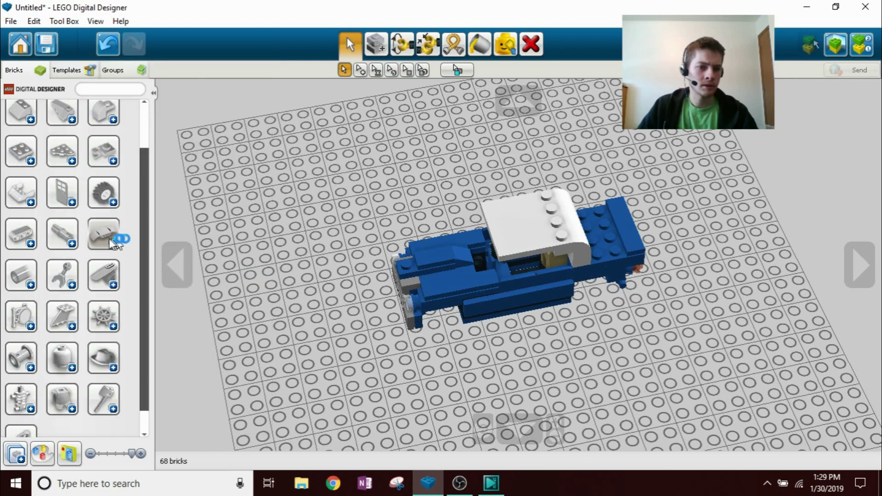
{"action": "left_click", "coordinate": [28, 203]}
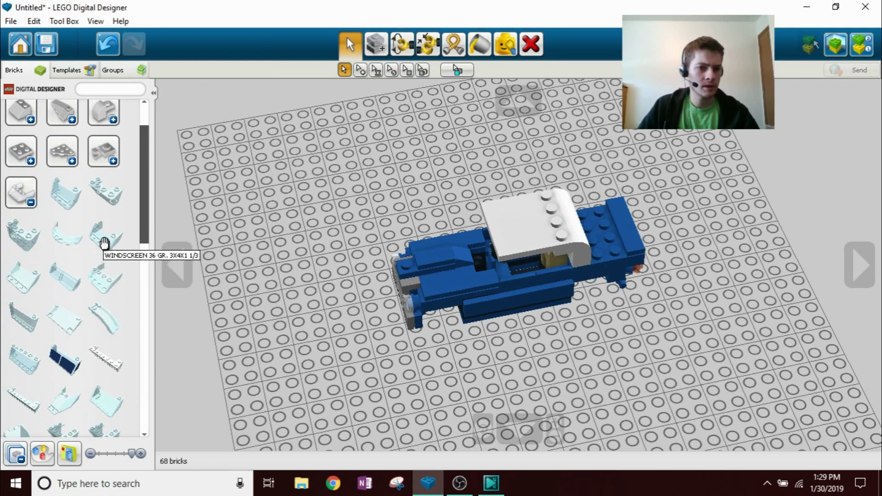
{"action": "left_click", "coordinate": [104, 243]}
{"action": "right_click_drag", "start_coordinate": [344, 276], "coordinate": [295, 237]}
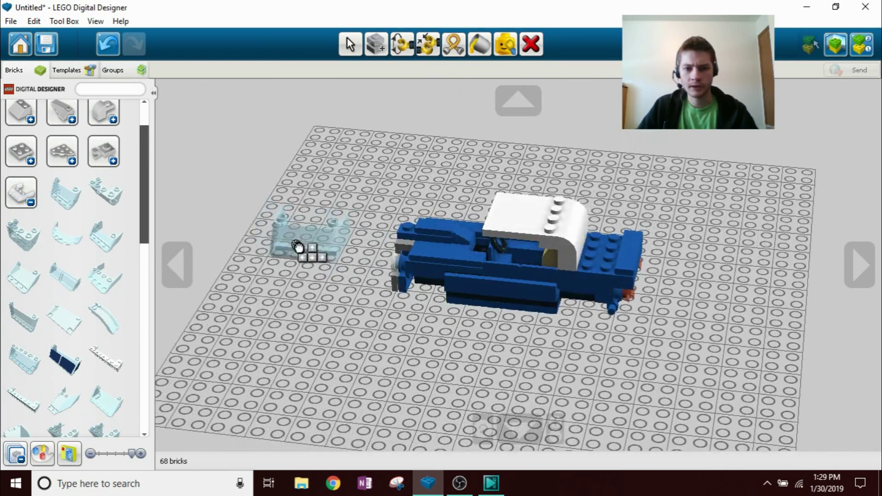
{"action": "left_click", "coordinate": [501, 252]}
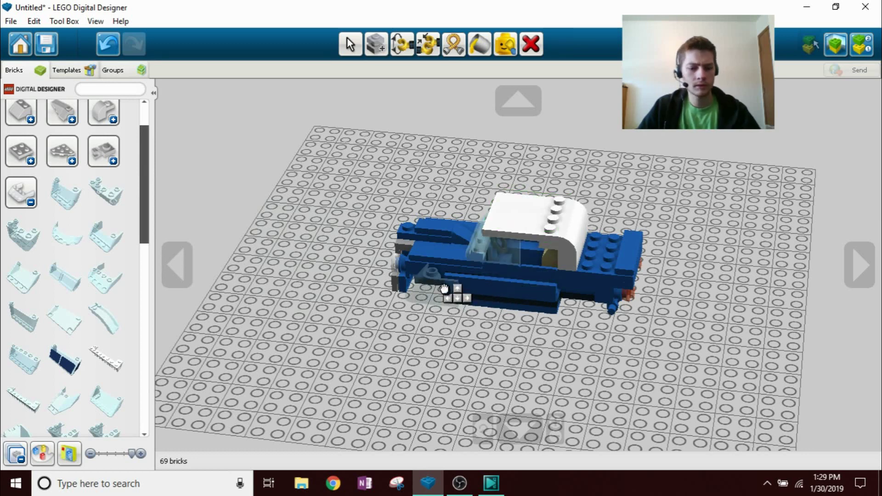
{"action": "left_click", "coordinate": [451, 305]}
{"action": "right_click_drag", "start_coordinate": [450, 305], "coordinate": [553, 288]}
{"action": "scroll", "coordinate": [543, 276], "scroll_direction": "up", "scroll_amount": 5}
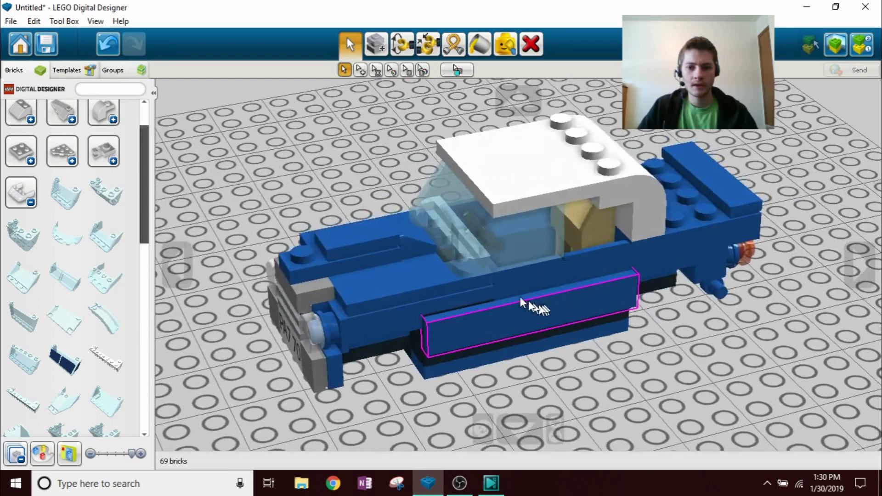
Show only black bricks and mount two black axle plates on the car's underside, one at the front and one at the rear
{"action": "right_click_drag", "start_coordinate": [517, 305], "coordinate": [479, 158]}
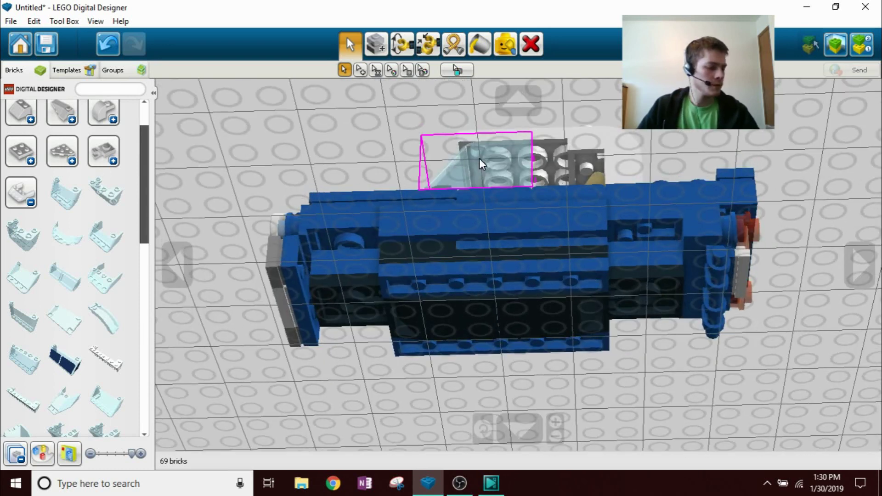
{"action": "left_click", "coordinate": [19, 202]}
{"action": "left_click", "coordinate": [41, 456]}
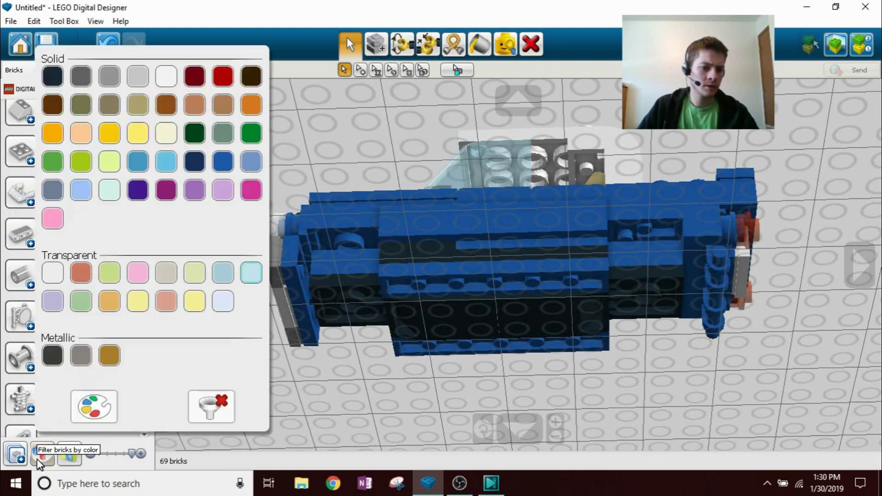
{"action": "left_click", "coordinate": [41, 91]}
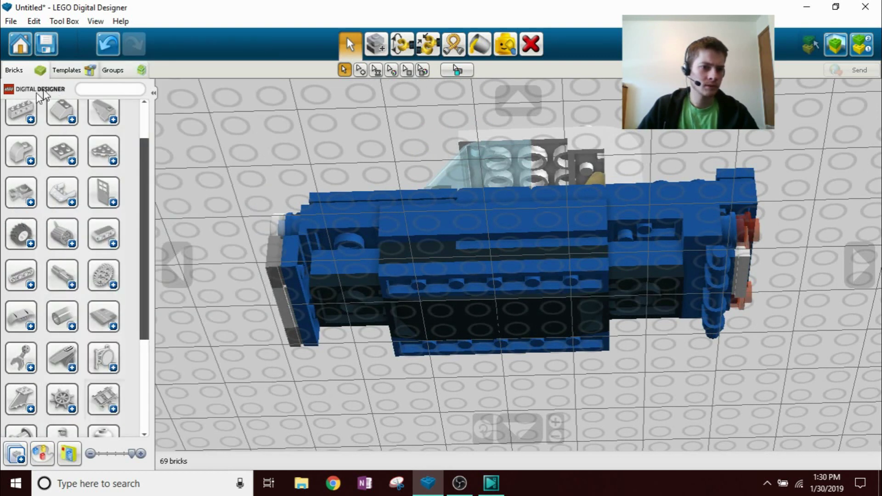
{"action": "left_click", "coordinate": [21, 237]}
{"action": "scroll", "coordinate": [90, 299], "scroll_direction": "down", "scroll_amount": 4}
{"action": "scroll", "coordinate": [87, 304], "scroll_direction": "down", "scroll_amount": 5}
{"action": "scroll", "coordinate": [83, 308], "scroll_direction": "down", "scroll_amount": 5}
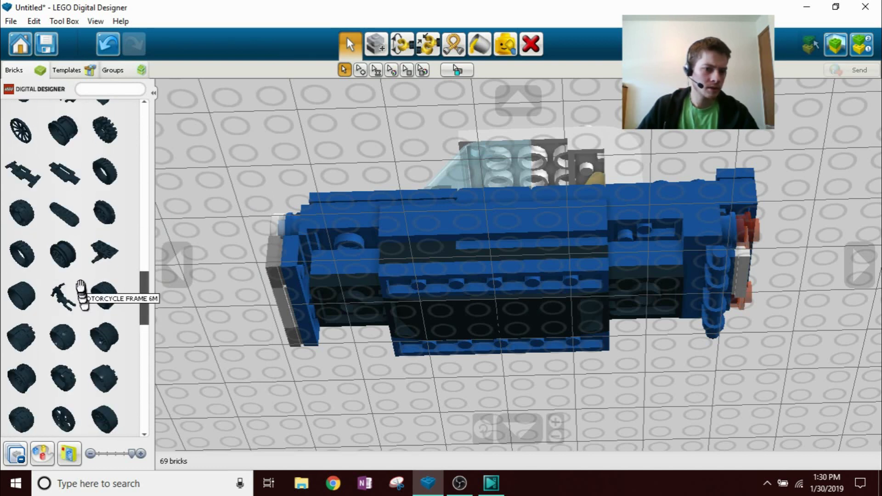
{"action": "scroll", "coordinate": [81, 291], "scroll_direction": "down", "scroll_amount": 5}
{"action": "scroll", "coordinate": [81, 291], "scroll_direction": "up", "scroll_amount": 10}
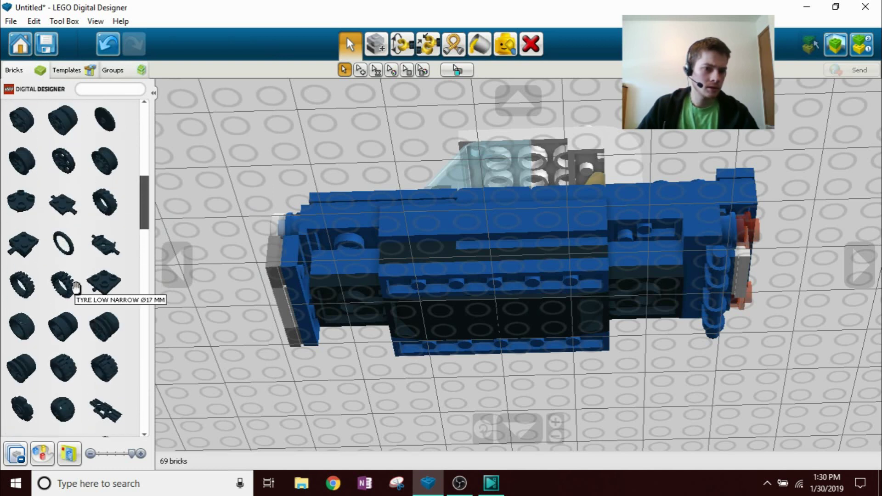
{"action": "scroll", "coordinate": [75, 288], "scroll_direction": "up", "scroll_amount": 1}
{"action": "left_click", "coordinate": [92, 285]}
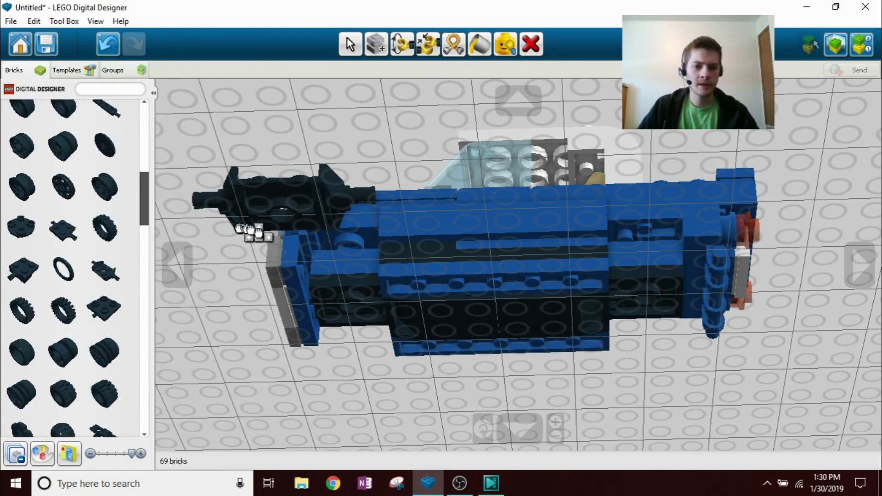
{"action": "left_click", "coordinate": [343, 320]}
{"action": "right_click_drag", "start_coordinate": [423, 311], "coordinate": [441, 288]}
{"action": "left_click", "coordinate": [657, 303]}
Show only white bricks and attach a white wheel rim to each of the four axle ends under the car
{"action": "scroll", "coordinate": [14, 294], "scroll_direction": "up", "scroll_amount": 2}
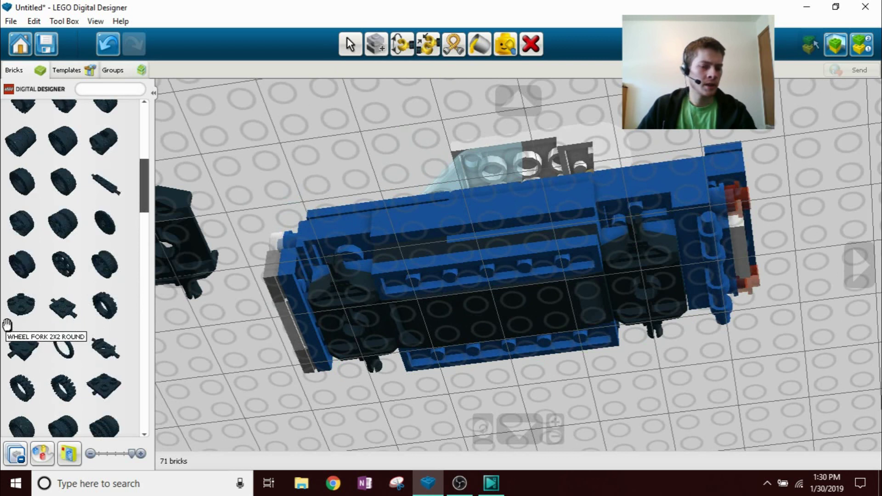
{"action": "scroll", "coordinate": [8, 322], "scroll_direction": "up", "scroll_amount": 3}
{"action": "left_click", "coordinate": [41, 453]}
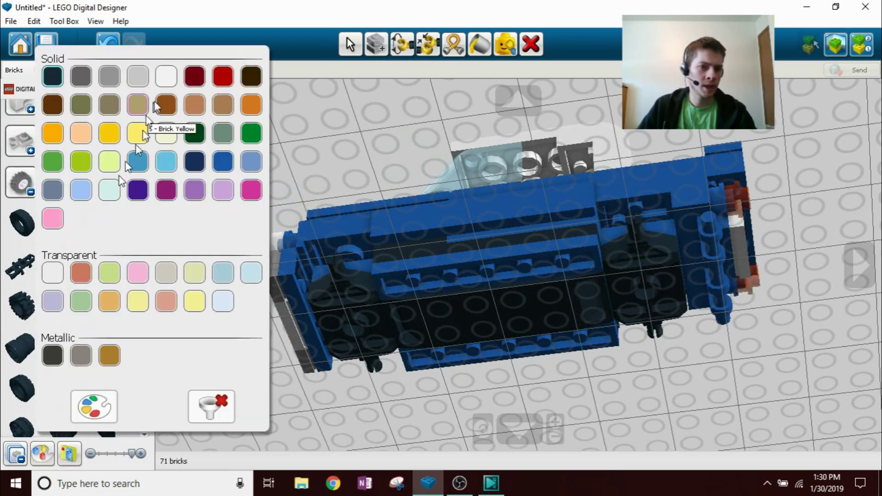
{"action": "left_click", "coordinate": [165, 76]}
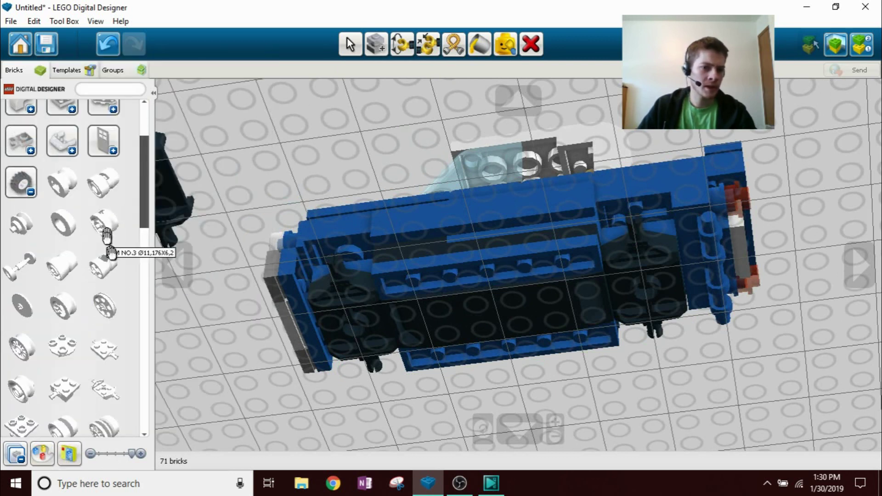
{"action": "left_click", "coordinate": [106, 186]}
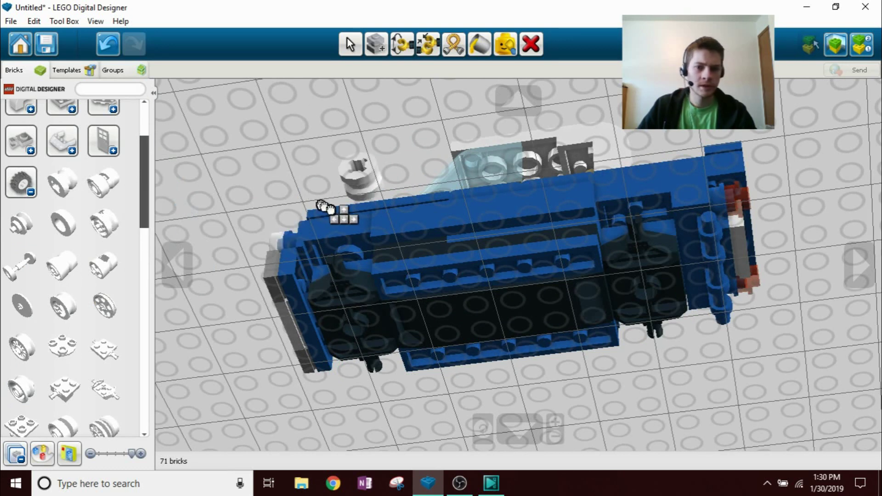
{"action": "left_click", "coordinate": [338, 264]}
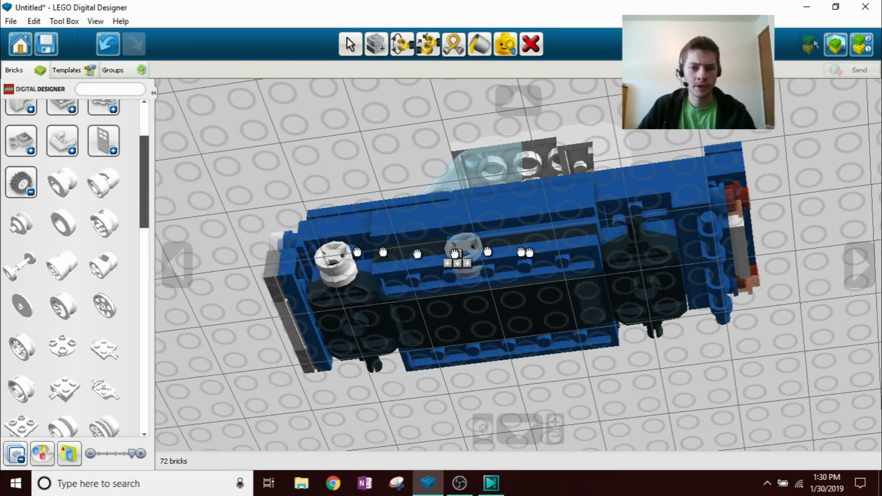
{"action": "left_click", "coordinate": [634, 243]}
{"action": "right_click_drag", "start_coordinate": [660, 271], "coordinate": [309, 256]}
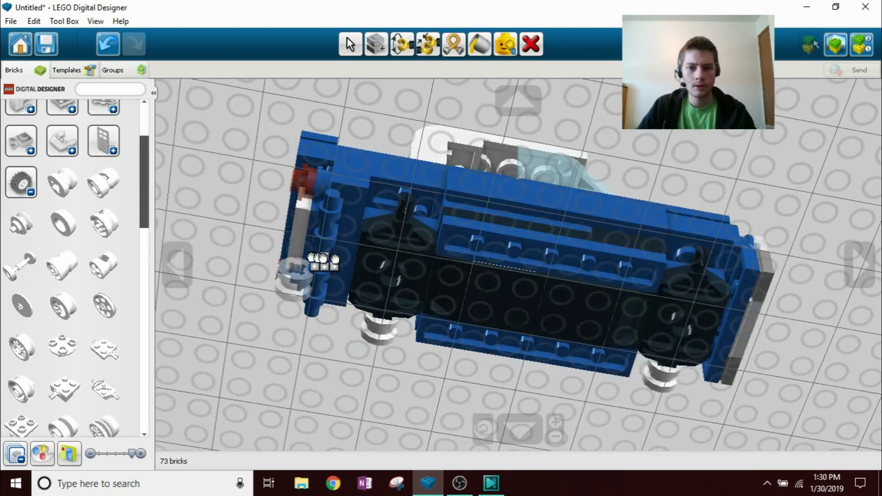
{"action": "left_click", "coordinate": [401, 199]}
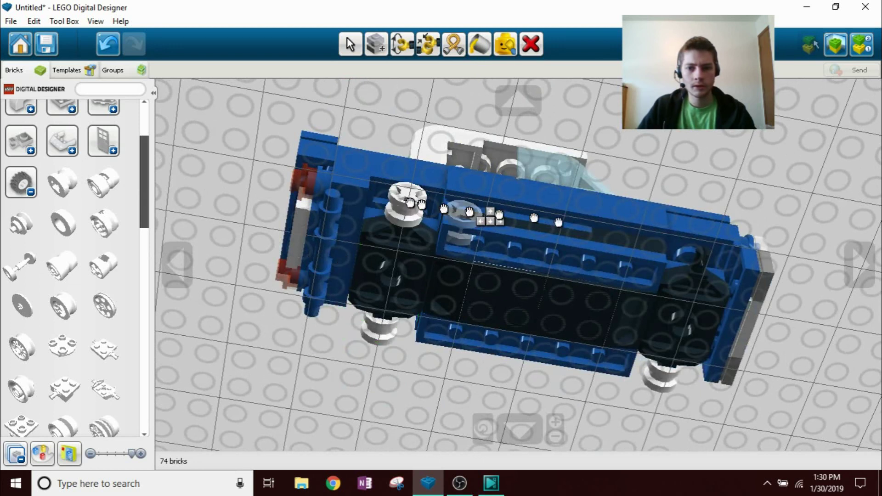
{"action": "left_click", "coordinate": [730, 261]}
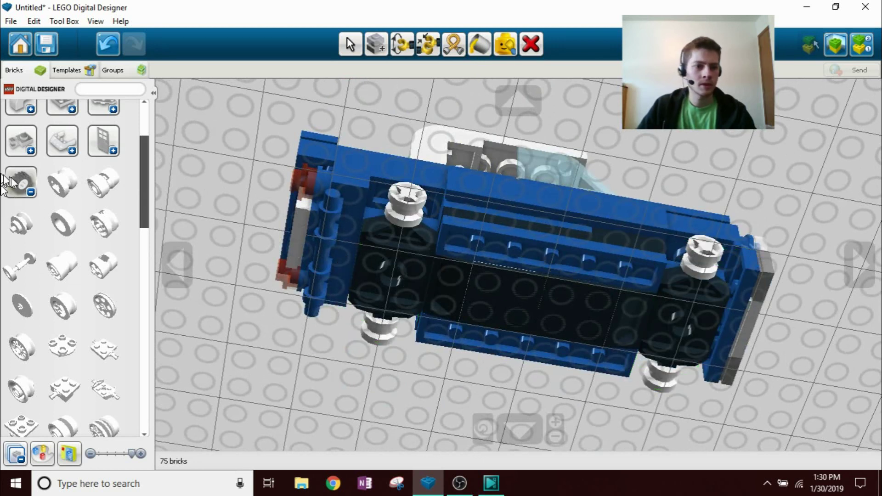
Show only black bricks and fit a treaded black tyre on each of the four white rims
{"action": "left_click", "coordinate": [42, 454]}
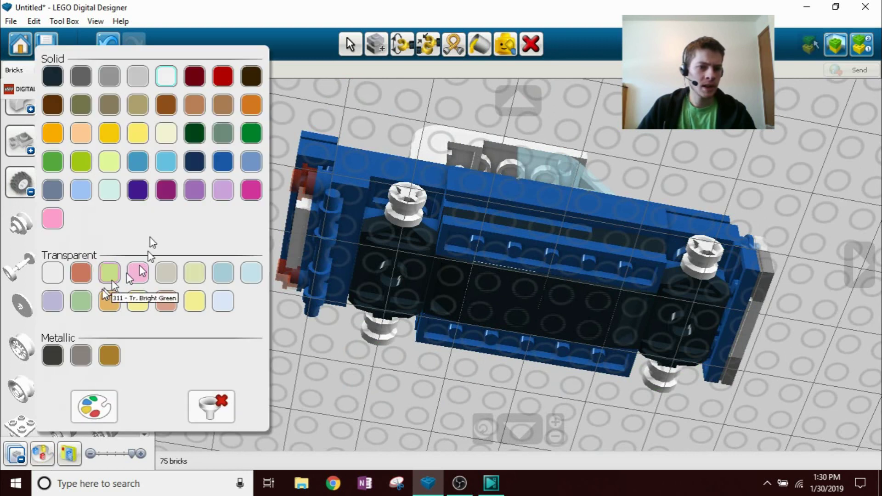
{"action": "left_click", "coordinate": [54, 75]}
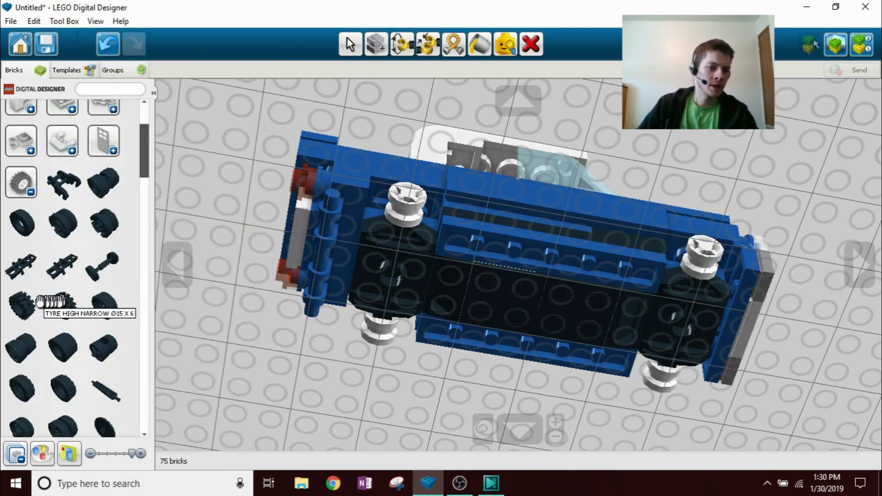
{"action": "left_click", "coordinate": [21, 304]}
{"action": "left_click", "coordinate": [414, 205]}
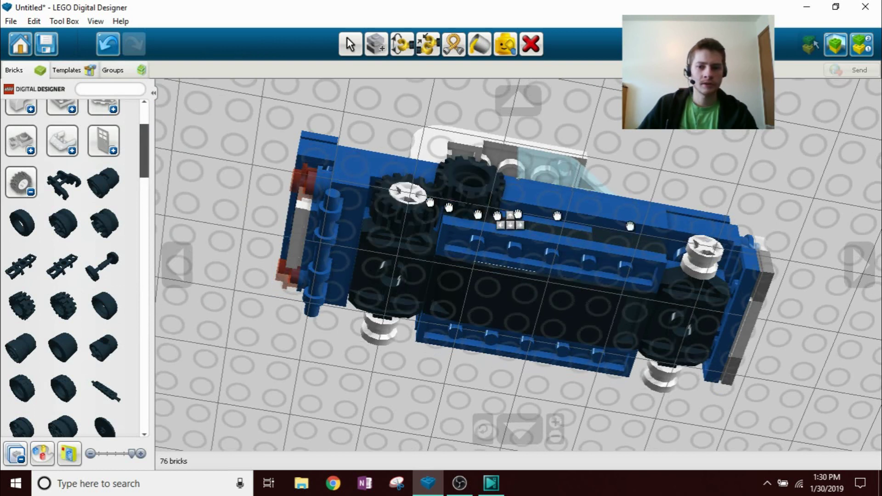
{"action": "right_click_drag", "start_coordinate": [731, 274], "coordinate": [374, 248]}
{"action": "left_click", "coordinate": [386, 230]}
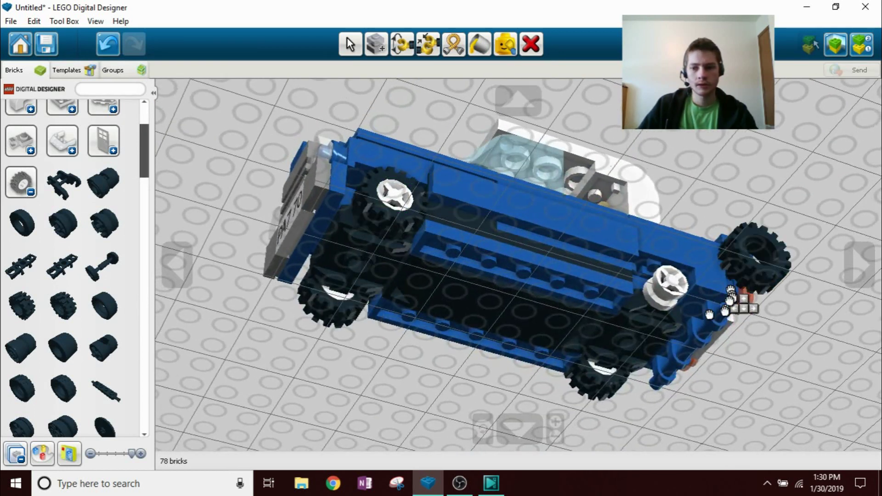
{"action": "left_click", "coordinate": [675, 289]}
{"action": "key", "text": "Escape"}
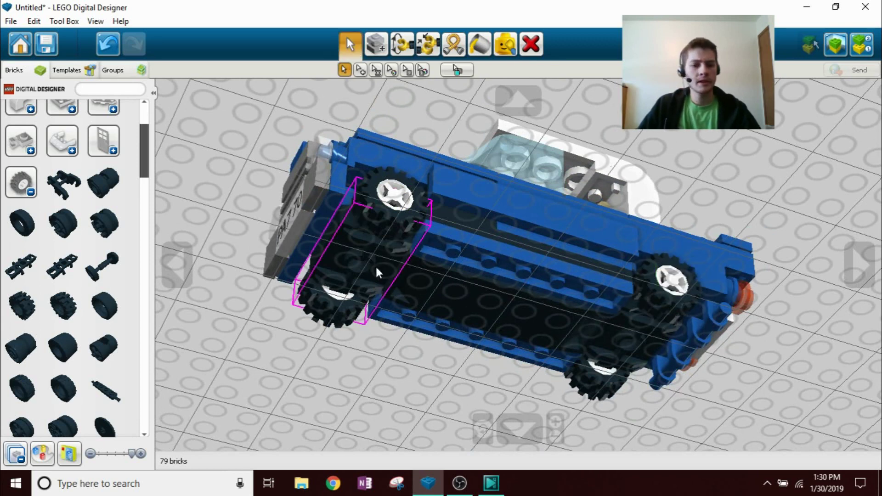
Collapse the wheel brick category and remove the colour filter so bricks of every colour are listed
{"action": "right_click_drag", "start_coordinate": [641, 318], "coordinate": [661, 393]}
{"action": "right_click_drag", "start_coordinate": [572, 275], "coordinate": [547, 303]}
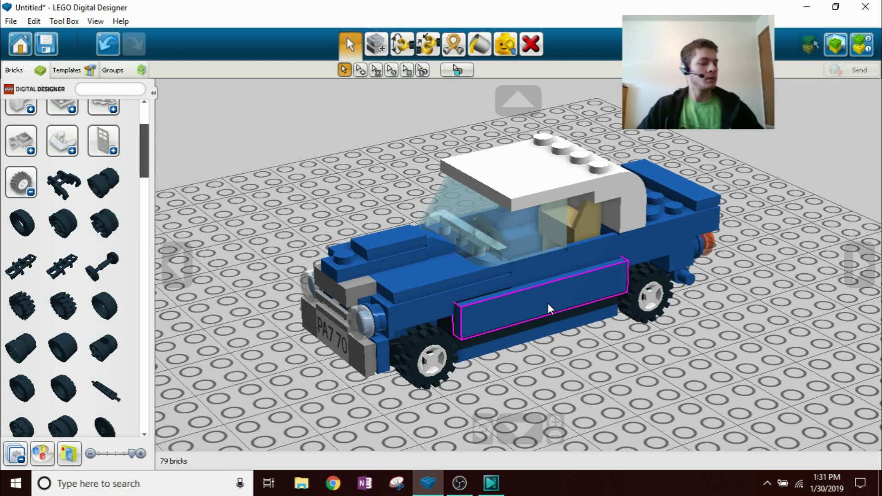
{"action": "left_click", "coordinate": [23, 189]}
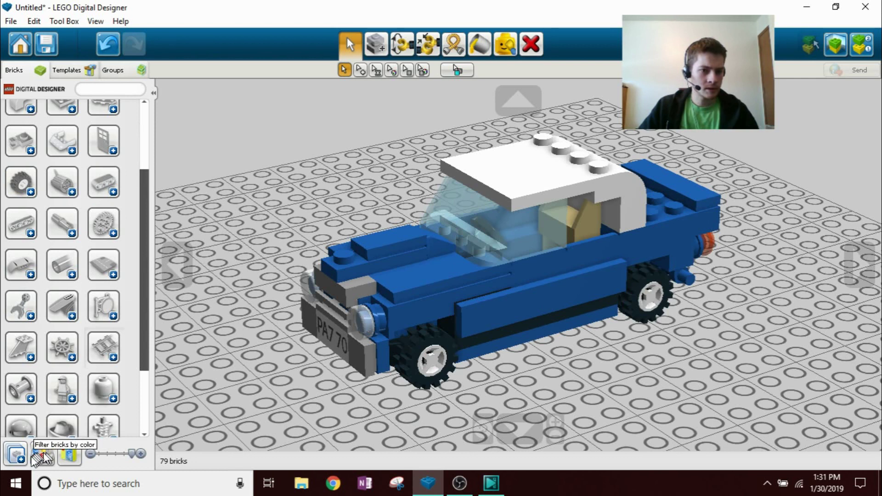
{"action": "scroll", "coordinate": [32, 379], "scroll_direction": "up", "scroll_amount": 3}
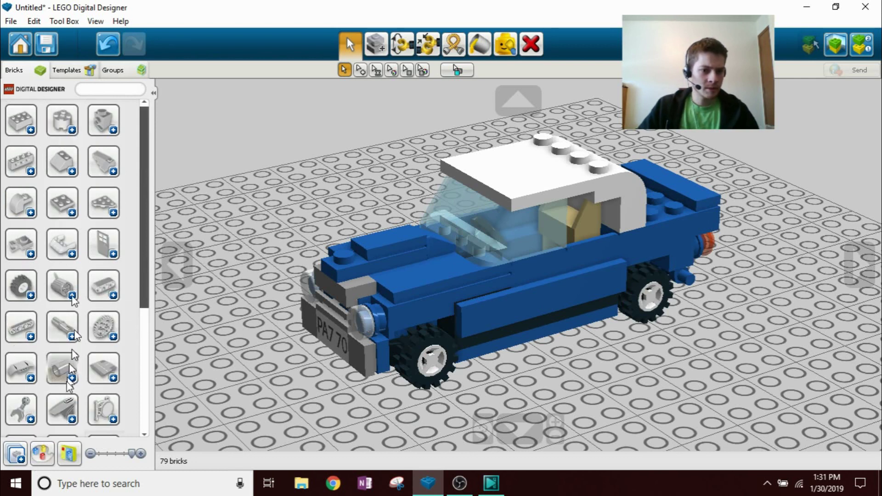
{"action": "left_click", "coordinate": [43, 449]}
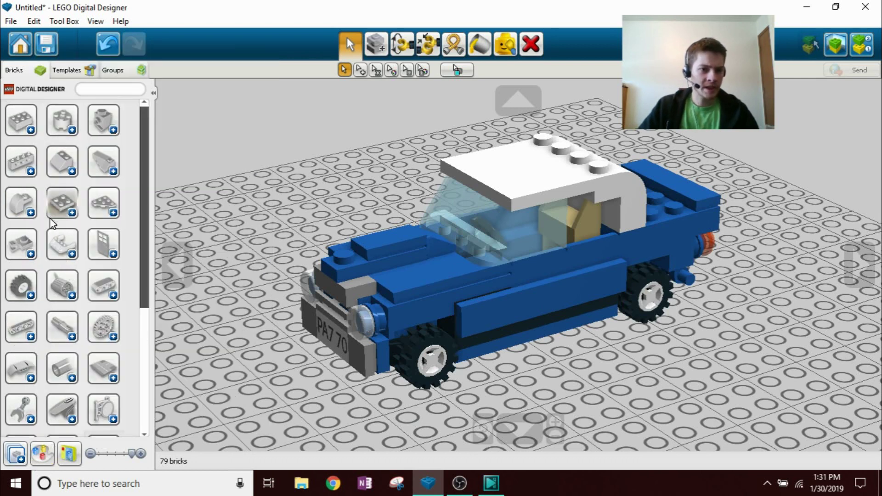
{"action": "left_click", "coordinate": [43, 454]}
{"action": "left_click", "coordinate": [206, 409]}
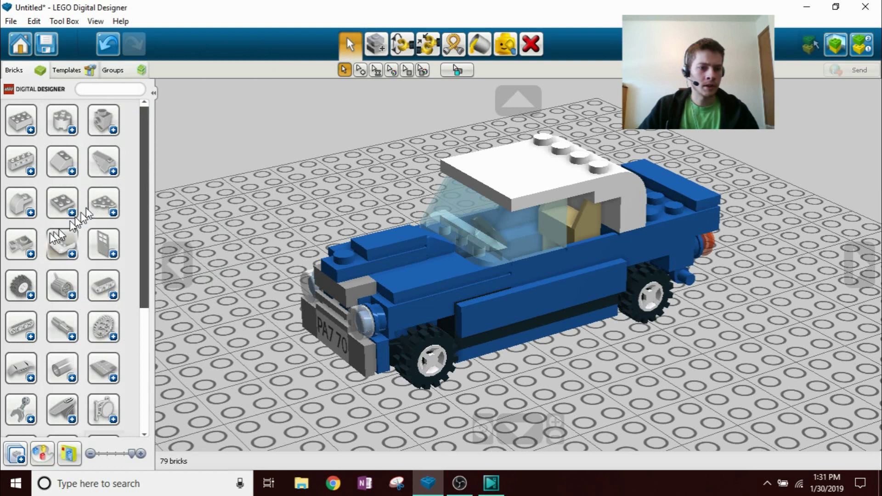
Place a gold 1x1 plate with upright holder on the knob at the front centre of the hood
{"action": "left_click", "coordinate": [32, 251]}
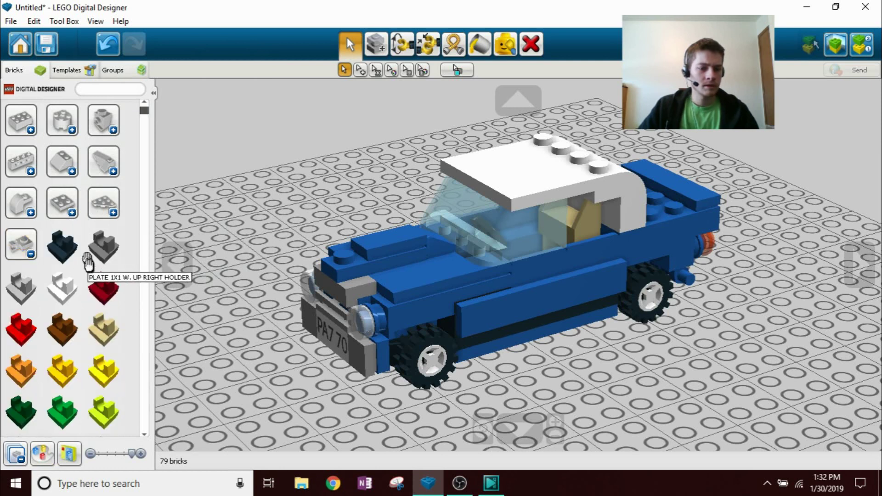
{"action": "scroll", "coordinate": [68, 263], "scroll_direction": "down", "scroll_amount": 1}
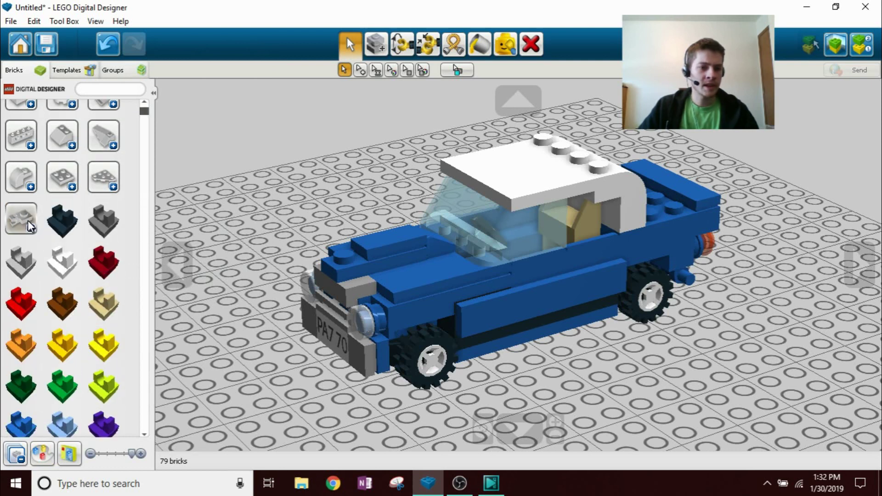
{"action": "scroll", "coordinate": [22, 213], "scroll_direction": "down", "scroll_amount": 5}
{"action": "scroll", "coordinate": [46, 226], "scroll_direction": "down", "scroll_amount": 2}
{"action": "left_click", "coordinate": [20, 287]}
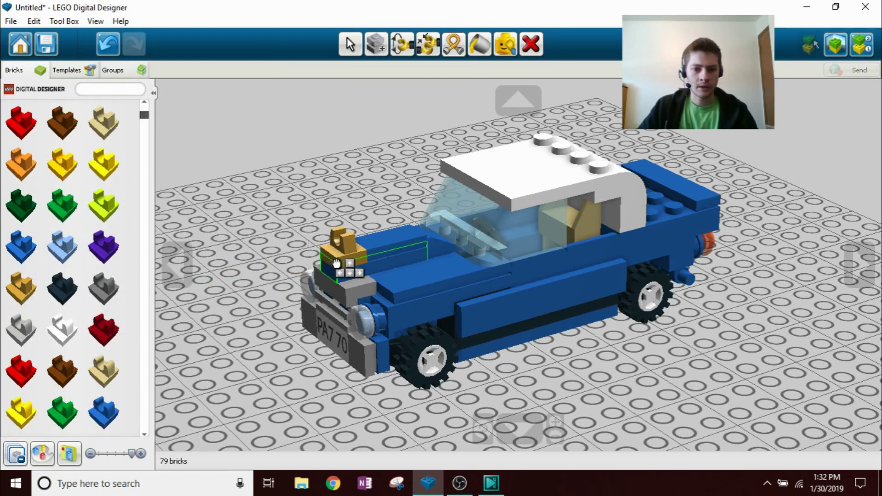
{"action": "left_click", "coordinate": [336, 263]}
{"action": "right_click_drag", "start_coordinate": [276, 244], "coordinate": [329, 237]}
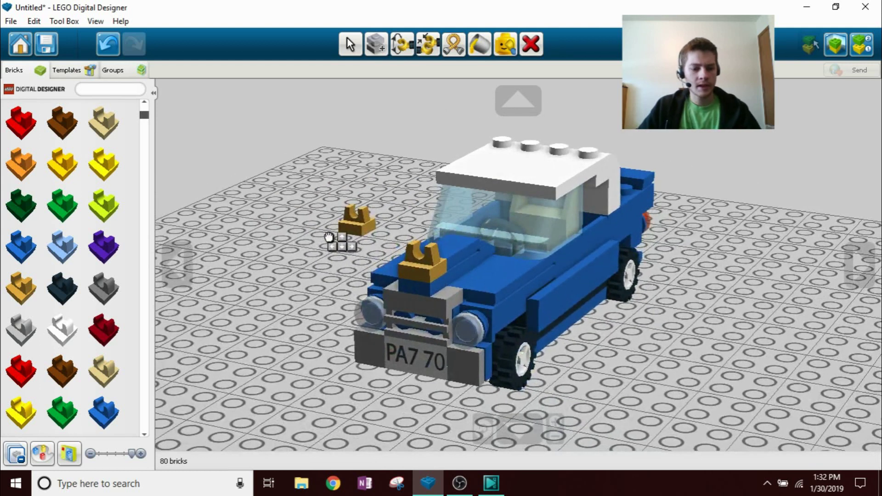
{"action": "key", "text": "Escape"}
Look through the special plates with holders, hinges and shafts for further detail parts for the car
{"action": "scroll", "coordinate": [80, 287], "scroll_direction": "down", "scroll_amount": 10}
{"action": "scroll", "coordinate": [78, 278], "scroll_direction": "down", "scroll_amount": 10}
{"action": "scroll", "coordinate": [79, 276], "scroll_direction": "down", "scroll_amount": 8}
{"action": "scroll", "coordinate": [77, 271], "scroll_direction": "down", "scroll_amount": 5}
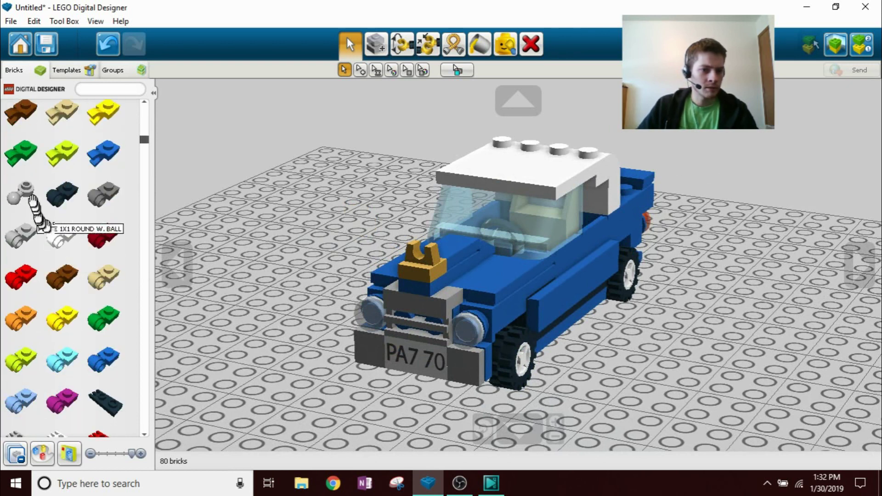
{"action": "scroll", "coordinate": [70, 225], "scroll_direction": "down", "scroll_amount": 1}
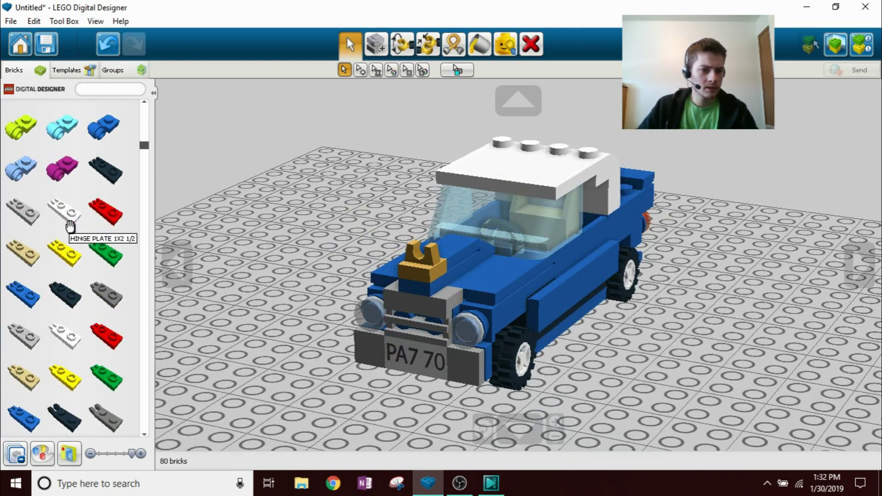
{"action": "scroll", "coordinate": [76, 227], "scroll_direction": "down", "scroll_amount": 5}
{"action": "scroll", "coordinate": [80, 237], "scroll_direction": "down", "scroll_amount": 6}
{"action": "scroll", "coordinate": [80, 237], "scroll_direction": "down", "scroll_amount": 5}
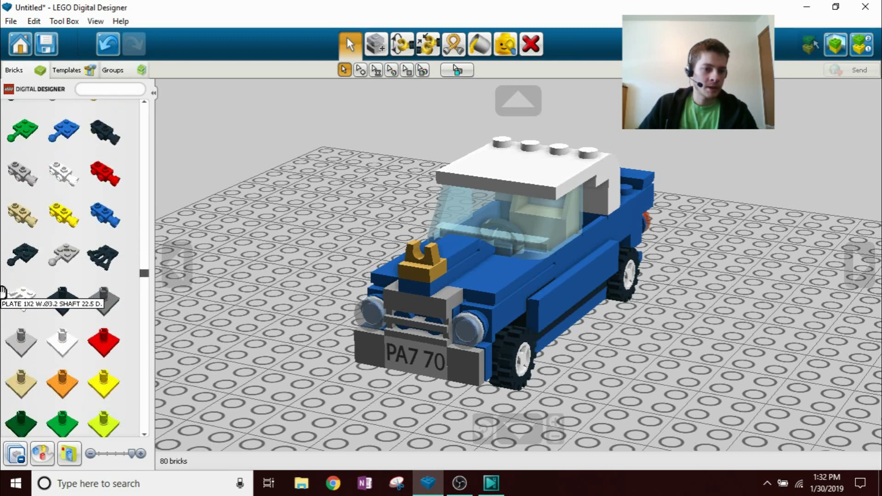
{"action": "scroll", "coordinate": [2, 297], "scroll_direction": "down", "scroll_amount": 5}
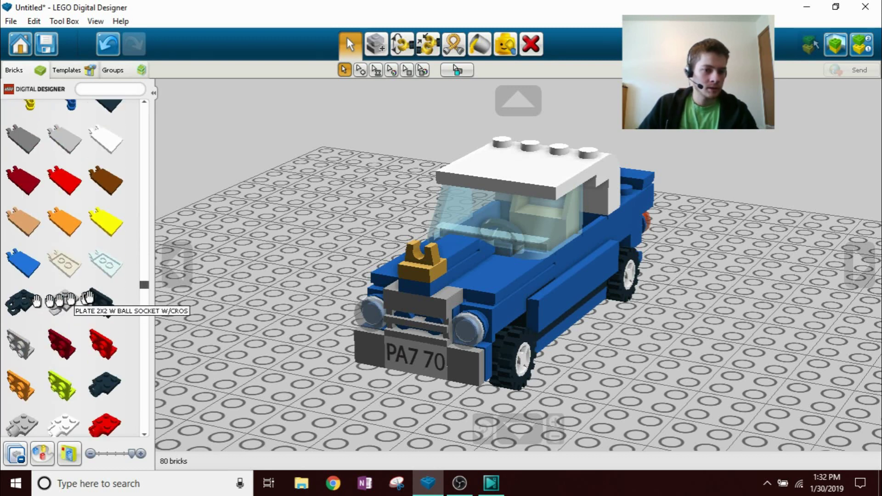
{"action": "scroll", "coordinate": [79, 304], "scroll_direction": "down", "scroll_amount": 3}
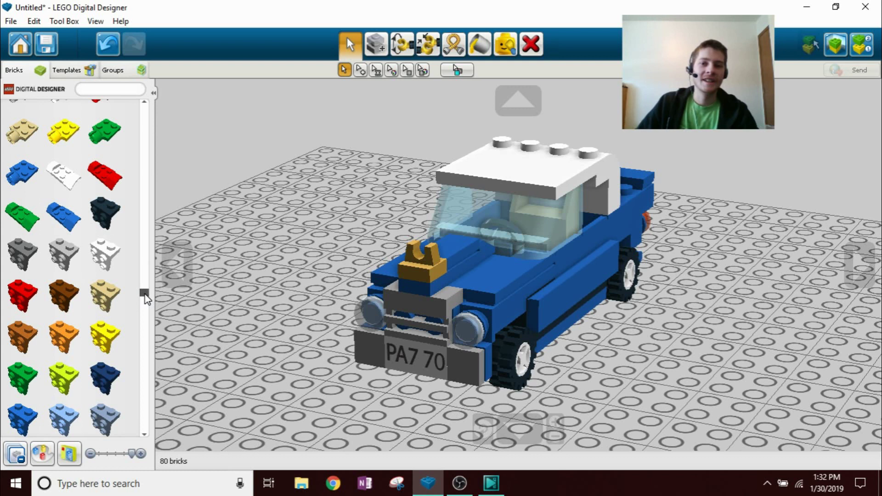
{"action": "scroll", "coordinate": [57, 293], "scroll_direction": "down", "scroll_amount": 10}
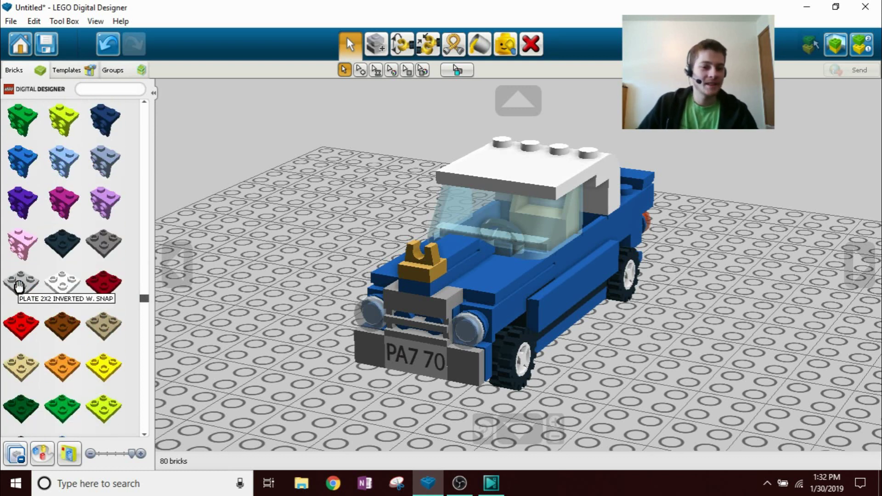
{"action": "scroll", "coordinate": [55, 289], "scroll_direction": "down", "scroll_amount": 10}
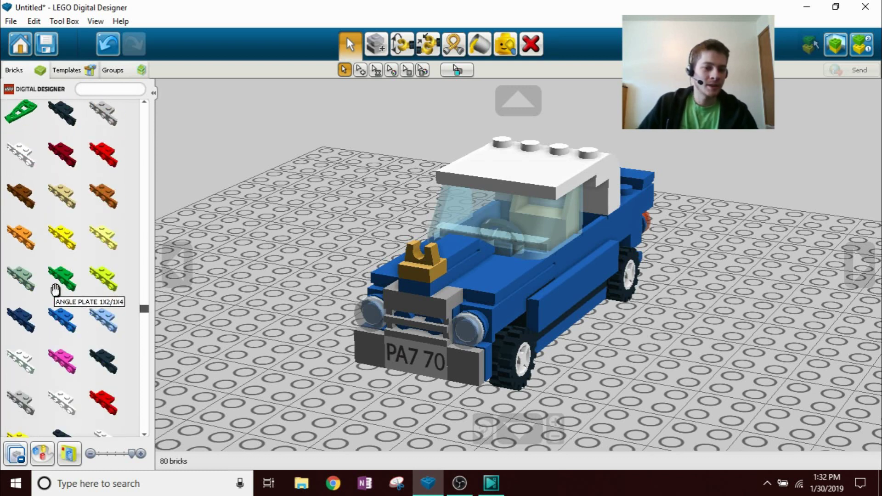
{"action": "scroll", "coordinate": [52, 287], "scroll_direction": "down", "scroll_amount": 8}
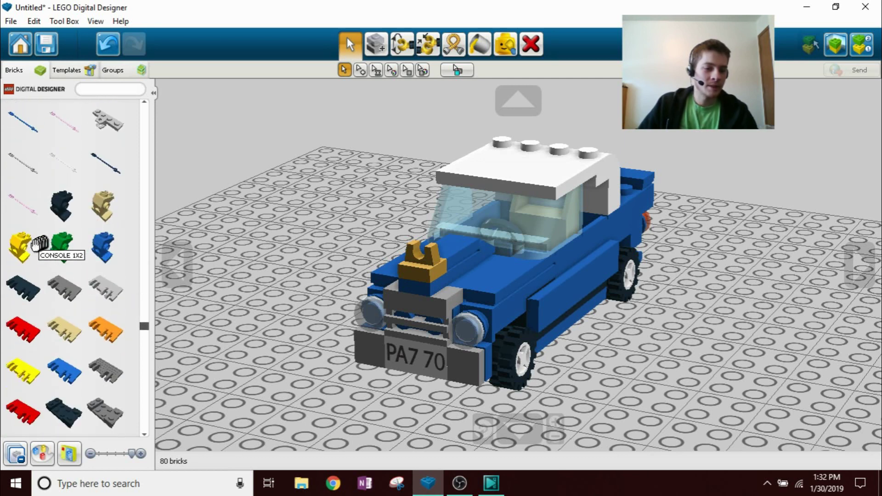
{"action": "scroll", "coordinate": [32, 248], "scroll_direction": "down", "scroll_amount": 6}
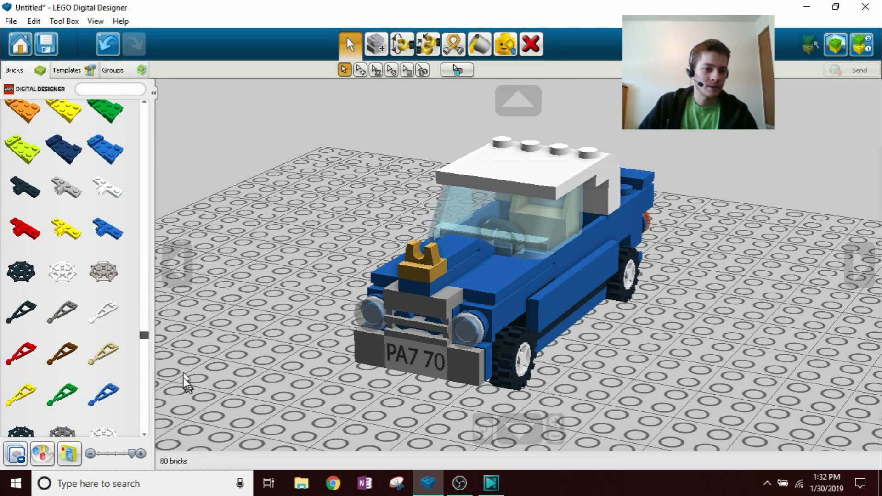
{"action": "left_click_drag", "start_coordinate": [144, 340], "coordinate": [144, 105]}
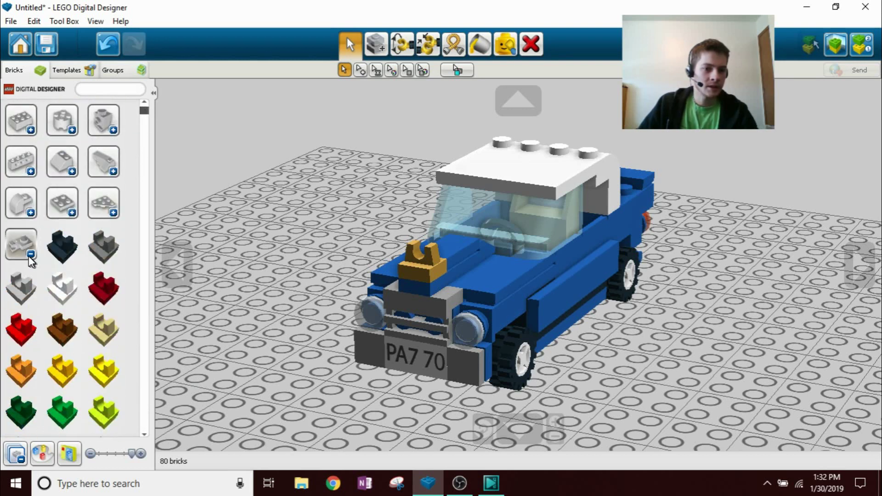
Browse the flat tiles and radiator grilles for further detail parts, and collapse that brick category again
{"action": "left_click", "coordinate": [24, 244]}
{"action": "left_click", "coordinate": [101, 241]}
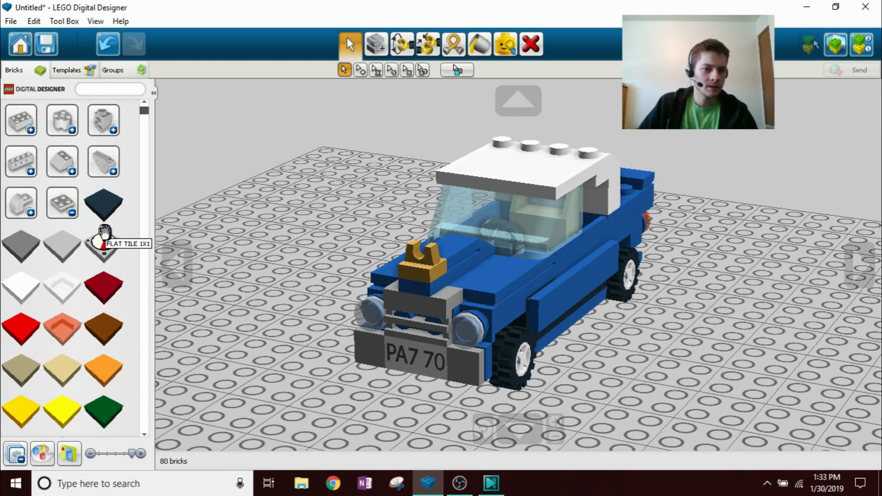
{"action": "scroll", "coordinate": [100, 239], "scroll_direction": "down", "scroll_amount": 5}
{"action": "scroll", "coordinate": [100, 244], "scroll_direction": "down", "scroll_amount": 10}
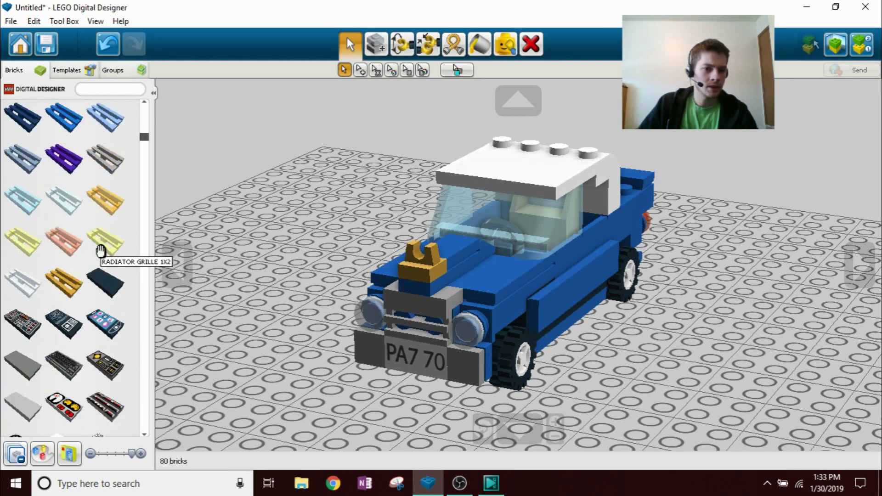
{"action": "scroll", "coordinate": [99, 250], "scroll_direction": "up", "scroll_amount": 5}
{"action": "scroll", "coordinate": [98, 248], "scroll_direction": "down", "scroll_amount": 6}
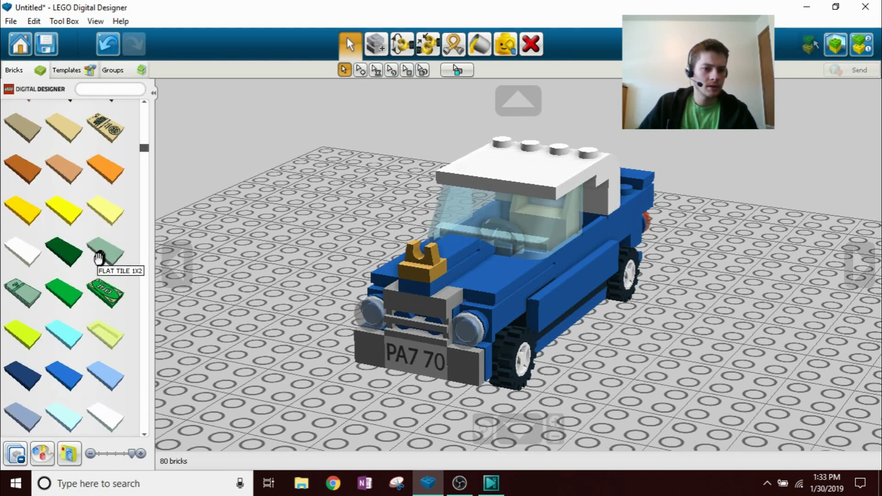
{"action": "scroll", "coordinate": [94, 234], "scroll_direction": "up", "scroll_amount": 5}
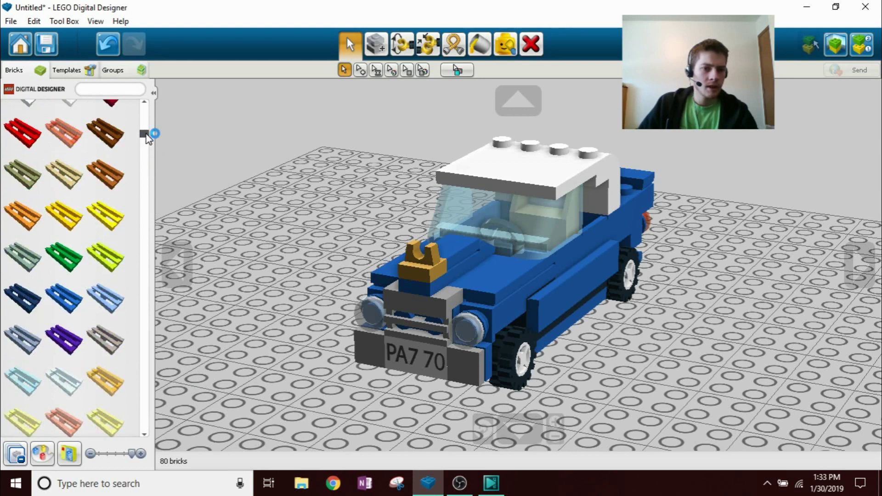
{"action": "left_click_drag", "start_coordinate": [145, 134], "coordinate": [138, 98]}
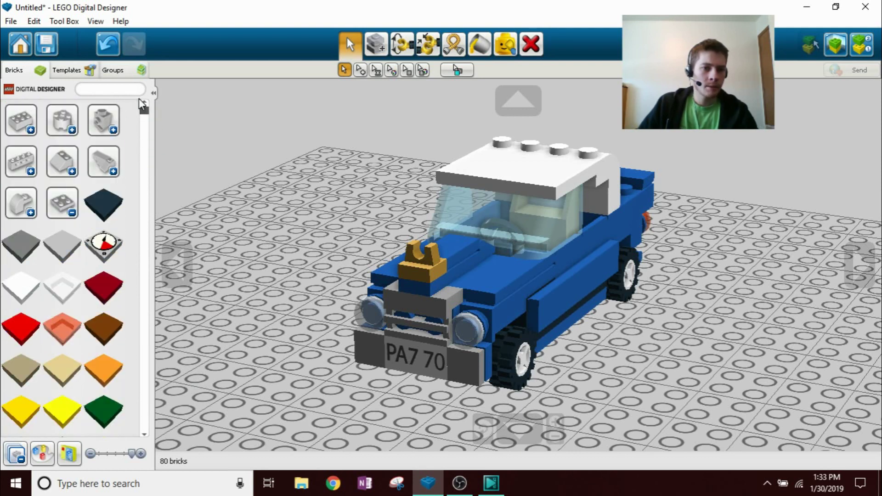
{"action": "left_click", "coordinate": [76, 209]}
Look over the finished car from its front and side
{"action": "right_click_drag", "start_coordinate": [420, 329], "coordinate": [357, 312]}
{"action": "scroll", "coordinate": [356, 312], "scroll_direction": "down", "scroll_amount": 3}
{"action": "scroll", "coordinate": [356, 312], "scroll_direction": "up", "scroll_amount": 3}
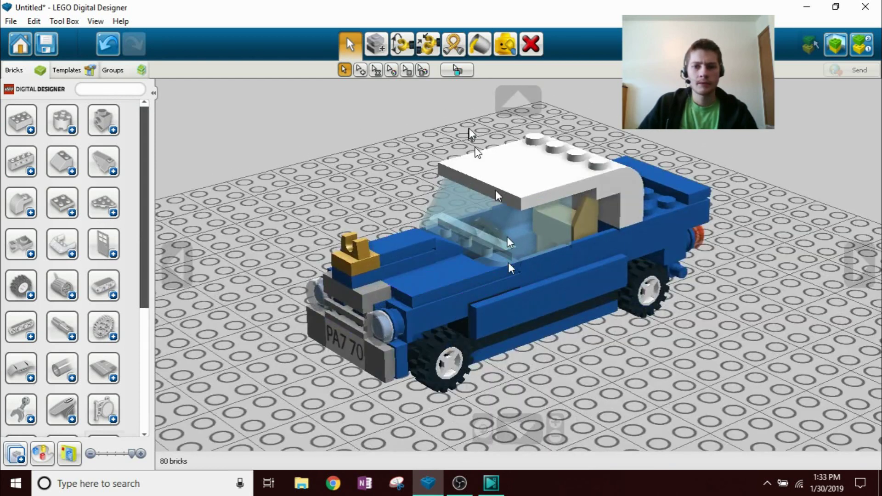
{"action": "scroll", "coordinate": [495, 419], "scroll_direction": "down", "scroll_amount": 2}
{"action": "scroll", "coordinate": [480, 426], "scroll_direction": "up", "scroll_amount": 3}
{"action": "scroll", "coordinate": [574, 321], "scroll_direction": "up", "scroll_amount": 1}
{"action": "mouse_move", "coordinate": [575, 321]}
{"action": "right_mouse_down"}
{"action": "mouse_move", "coordinate": [378, 316]}
{"action": "mouse_move", "coordinate": [561, 304]}
{"action": "mouse_move", "coordinate": [588, 319]}
{"action": "right_mouse_up"}
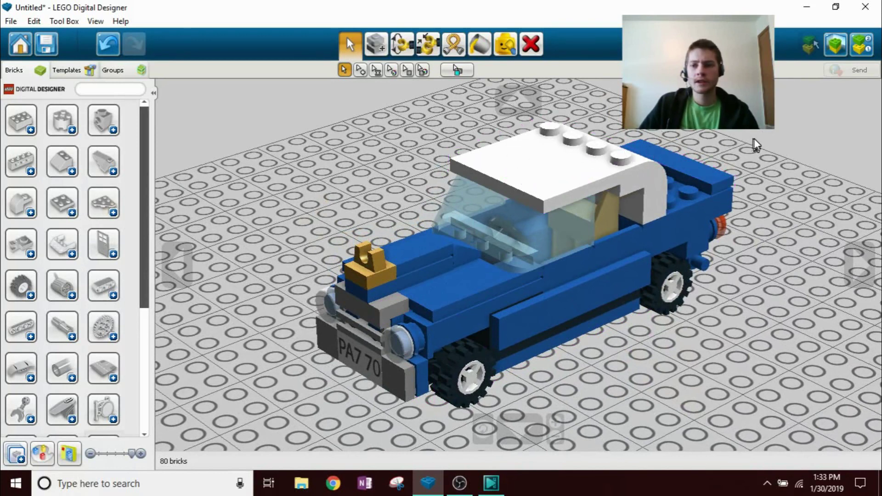
Save the model as an LXF file named Blue Car in the Downloads folder
{"action": "left_click", "coordinate": [46, 43]}
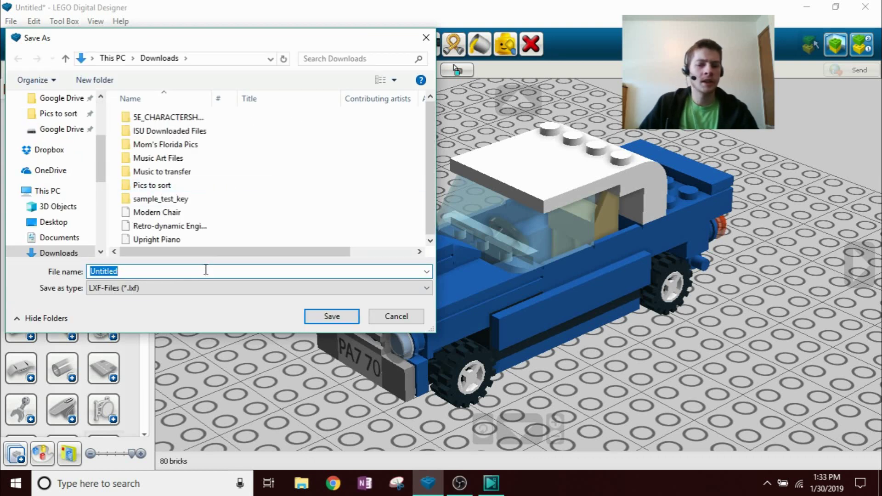
{"action": "key", "text": "BackSpace"}
{"action": "type", "text": "Blue C"}
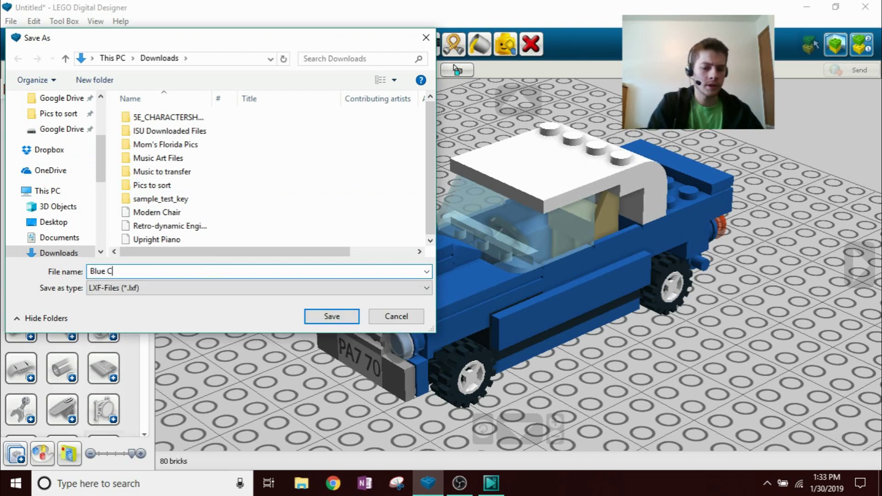
{"action": "mouse_move", "coordinate": [103, 164]}
{"action": "left_mouse_down"}
{"action": "mouse_move", "coordinate": [96, 229]}
{"action": "mouse_move", "coordinate": [109, 172]}
{"action": "left_mouse_up"}
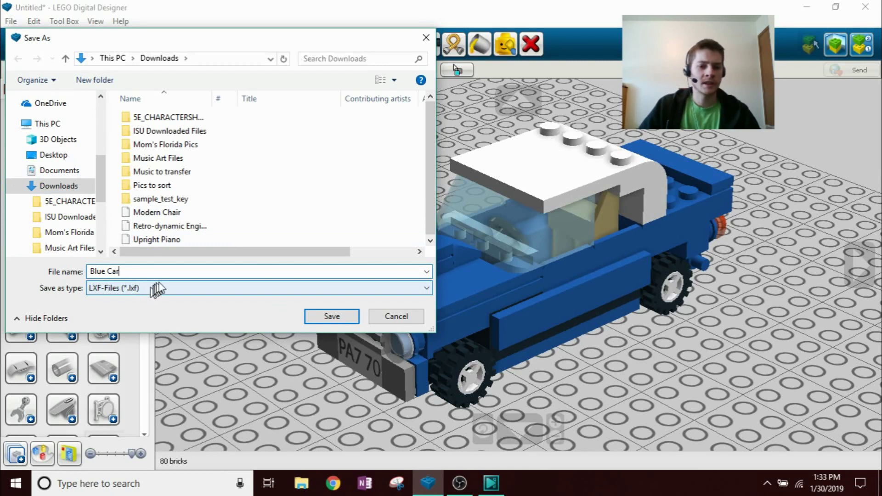
{"action": "left_click", "coordinate": [341, 317]}
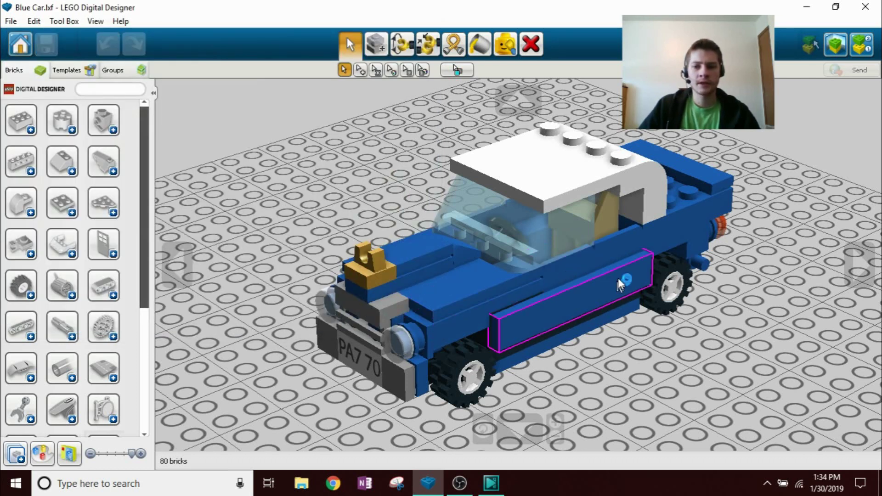
{"action": "mouse_move", "coordinate": [376, 209]}
{"action": "right_mouse_down"}
{"action": "mouse_move", "coordinate": [281, 199]}
{"action": "mouse_move", "coordinate": [278, 248]}
{"action": "mouse_move", "coordinate": [226, 199]}
{"action": "mouse_move", "coordinate": [378, 244]}
{"action": "mouse_move", "coordinate": [399, 233]}
{"action": "mouse_move", "coordinate": [409, 205]}
{"action": "mouse_move", "coordinate": [403, 193]}
{"action": "mouse_move", "coordinate": [379, 204]}
{"action": "right_mouse_up"}
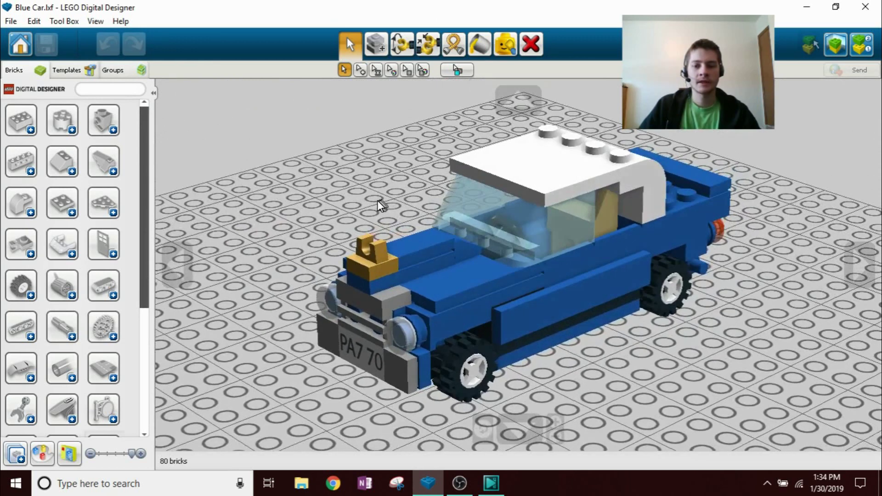
{"action": "right_click_drag", "start_coordinate": [537, 248], "coordinate": [555, 221]}
{"action": "scroll", "coordinate": [558, 222], "scroll_direction": "down", "scroll_amount": 2}
{"action": "scroll", "coordinate": [553, 227], "scroll_direction": "up", "scroll_amount": 2}
{"action": "scroll", "coordinate": [555, 238], "scroll_direction": "down", "scroll_amount": 2}
{"action": "scroll", "coordinate": [557, 243], "scroll_direction": "up", "scroll_amount": 2}
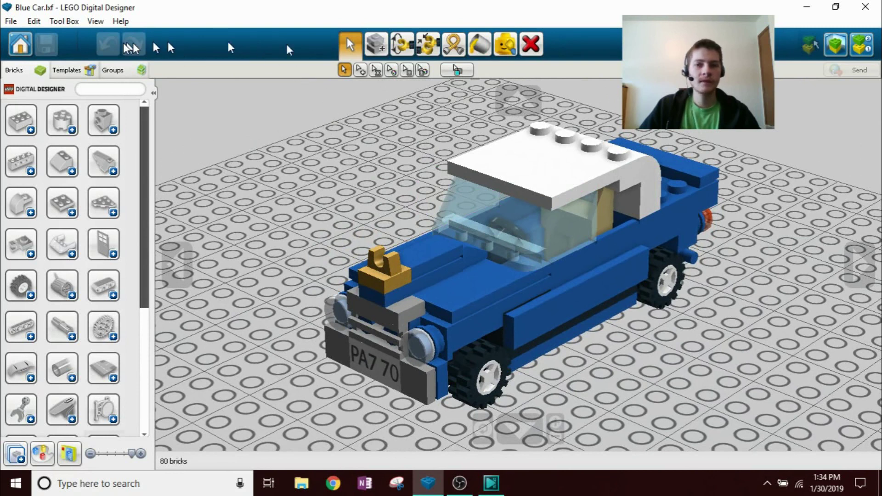
{"action": "right_click_drag", "start_coordinate": [704, 172], "coordinate": [676, 189]}
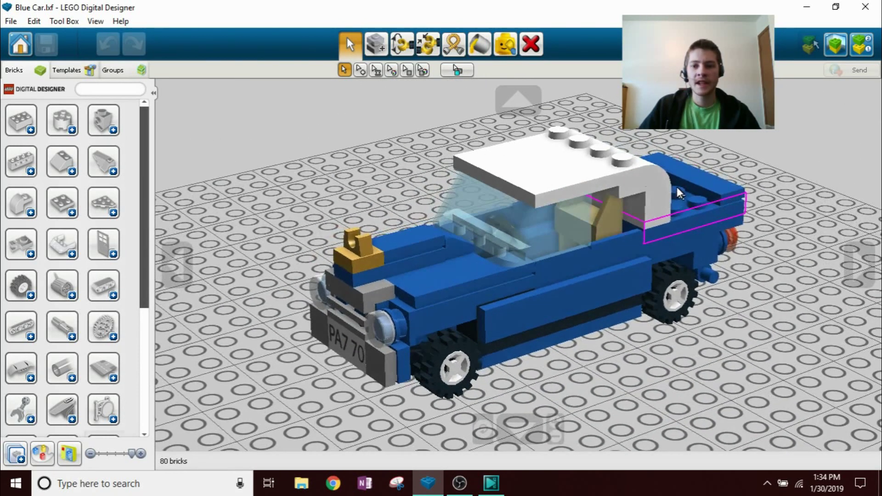
Switch to view mode and inspect the car from front and rear against the desert scenery
{"action": "left_click", "coordinate": [836, 45]}
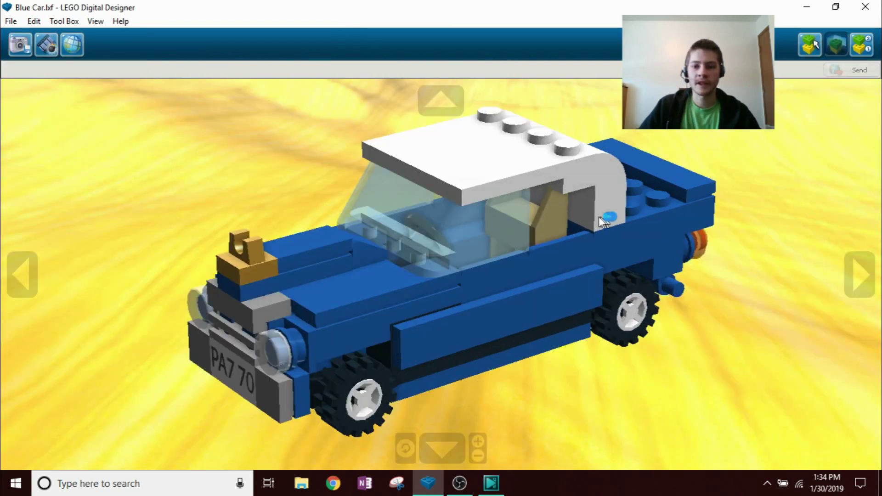
{"action": "scroll", "coordinate": [599, 216], "scroll_direction": "down", "scroll_amount": 3}
{"action": "right_click_drag", "start_coordinate": [592, 221], "coordinate": [548, 279]}
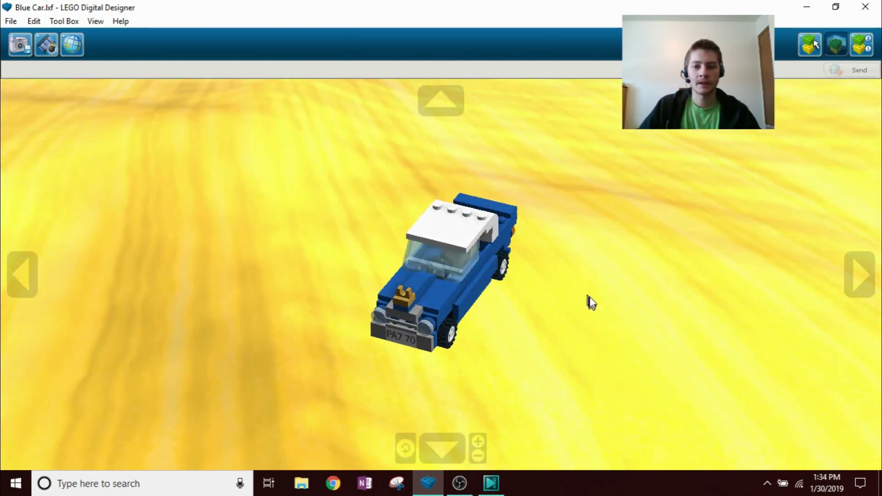
{"action": "right_click_drag", "start_coordinate": [591, 303], "coordinate": [320, 247]}
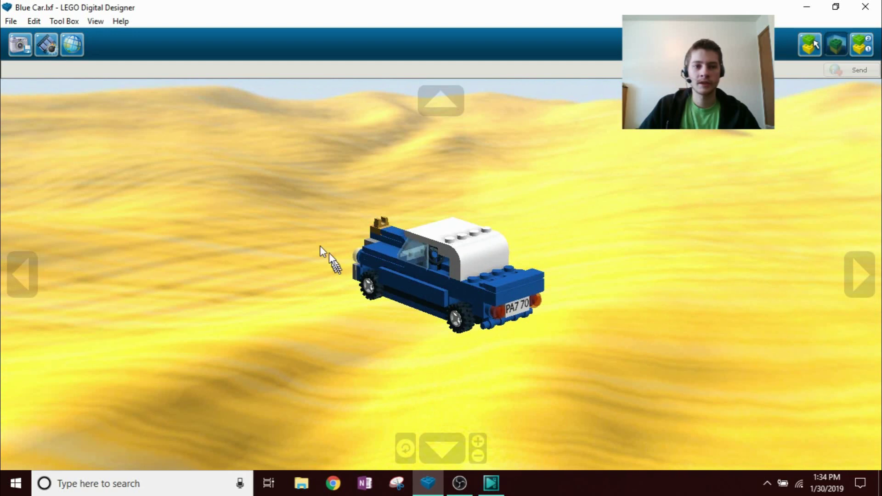
Change the scenery behind the car from desert through the mountain and lake scenes to outer space
{"action": "left_click", "coordinate": [69, 42]}
{"action": "right_click_drag", "start_coordinate": [217, 187], "coordinate": [96, 230]}
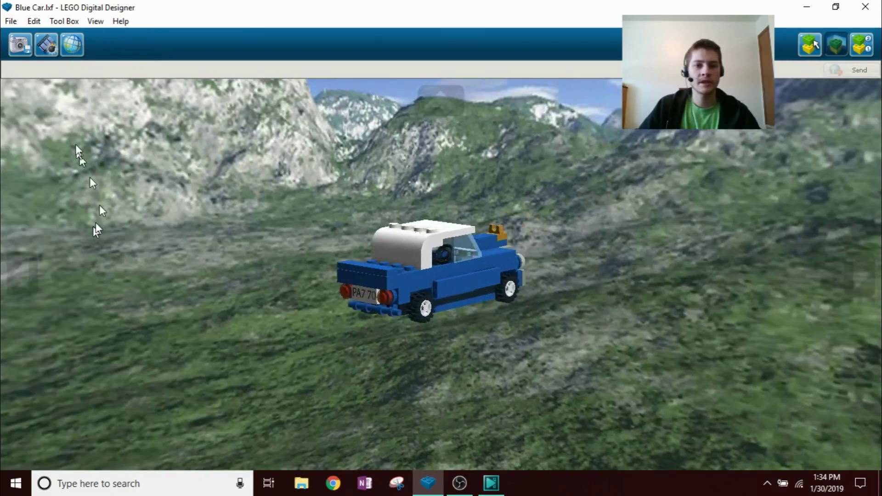
{"action": "left_click", "coordinate": [69, 51]}
{"action": "right_click_drag", "start_coordinate": [326, 269], "coordinate": [161, 200]}
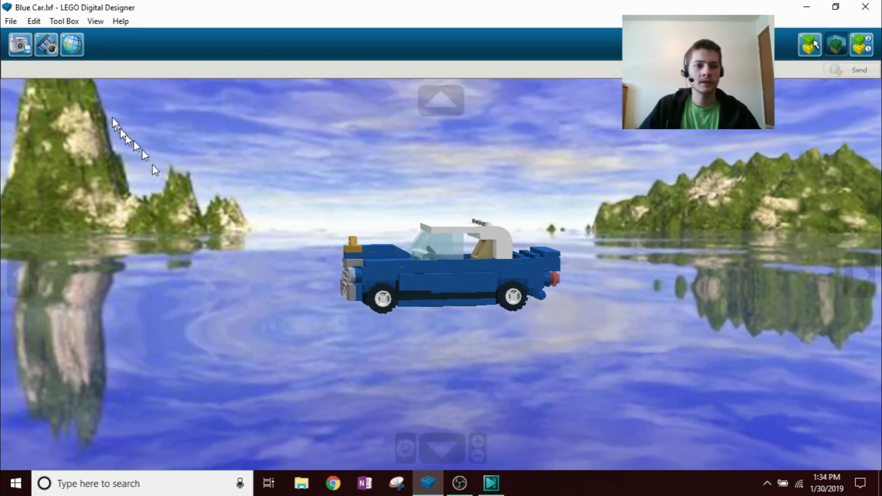
{"action": "left_click", "coordinate": [70, 43]}
{"action": "right_click_drag", "start_coordinate": [322, 211], "coordinate": [551, 296]}
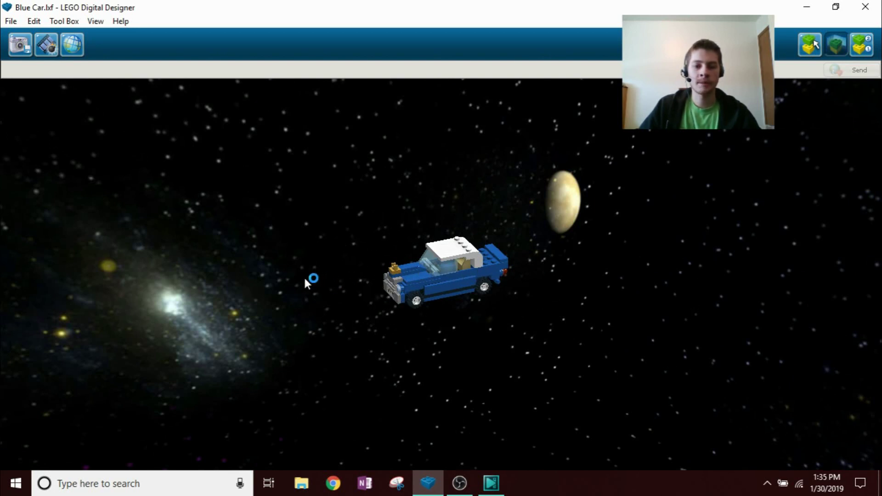
Play the model explosion animation twice in the outer-space scene and view the car from several sides
{"action": "right_click_drag", "start_coordinate": [415, 227], "coordinate": [246, 289]}
{"action": "right_click_drag", "start_coordinate": [494, 309], "coordinate": [484, 289]}
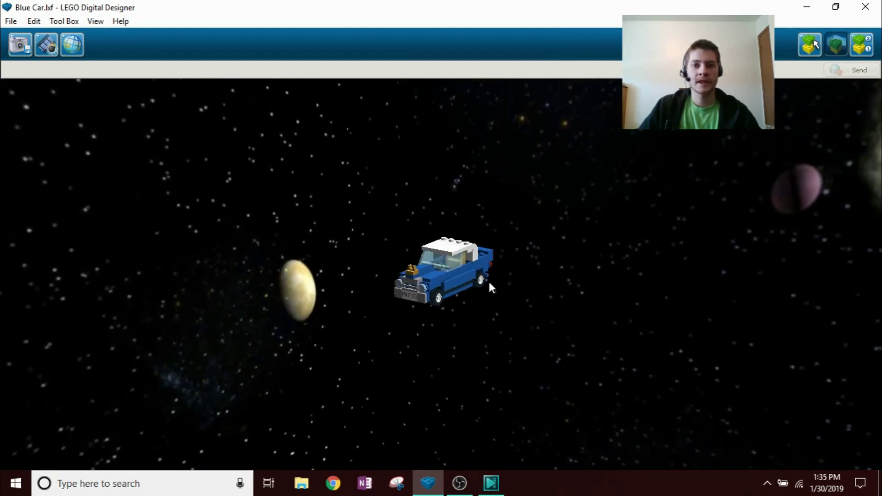
{"action": "left_click", "coordinate": [46, 44]}
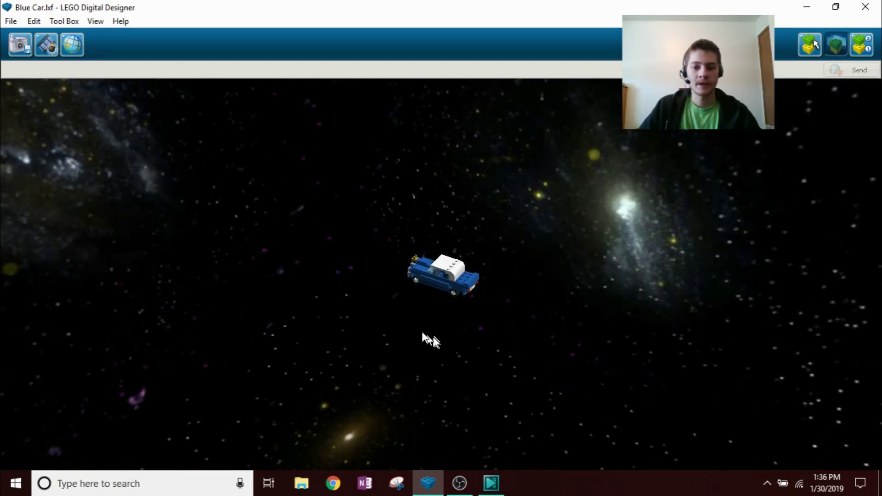
{"action": "left_click", "coordinate": [46, 45]}
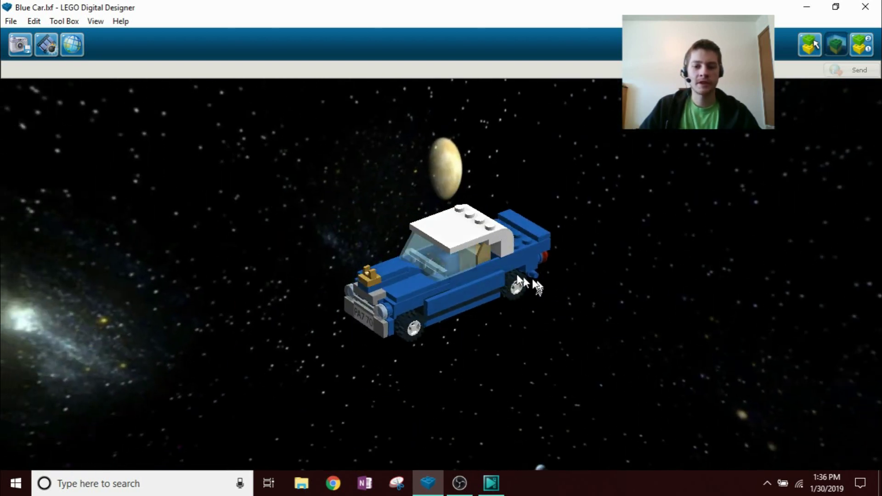
{"action": "right_click_drag", "start_coordinate": [473, 276], "coordinate": [99, 207]}
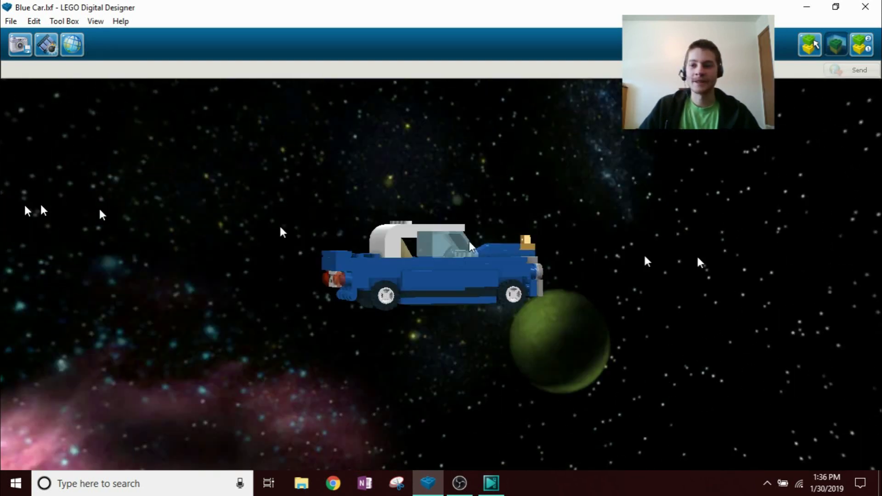
Return to build mode and view the whole car on the baseplate from its other side
{"action": "left_click", "coordinate": [811, 43]}
{"action": "scroll", "coordinate": [649, 276], "scroll_direction": "down", "scroll_amount": 3}
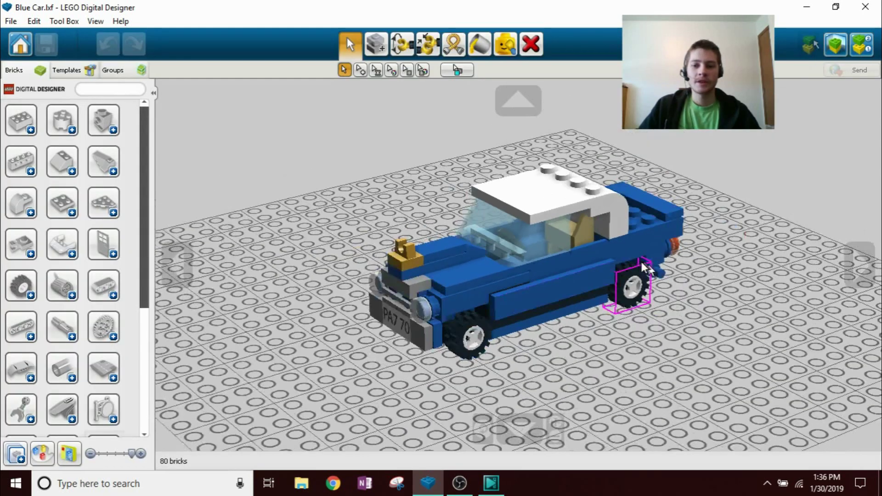
{"action": "right_click_drag", "start_coordinate": [655, 291], "coordinate": [417, 272]}
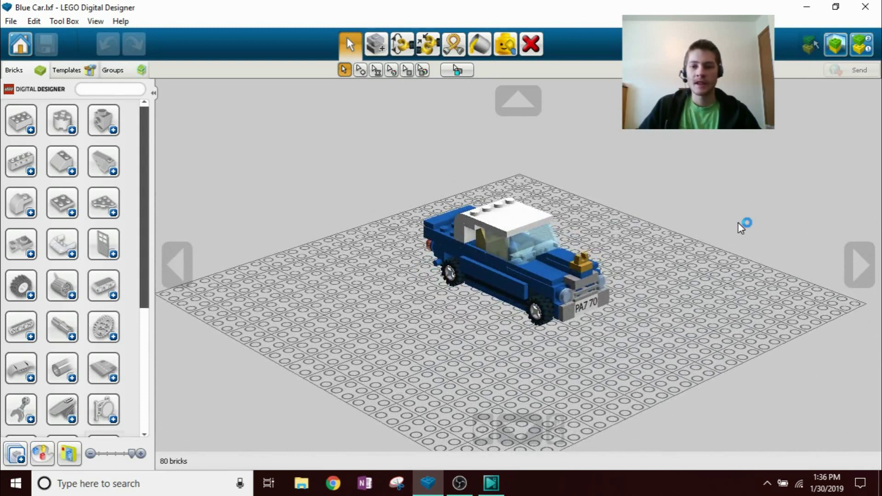
Generate the building guide for the car and turn its first-step chassis to be seen from above
{"action": "left_click", "coordinate": [863, 49]}
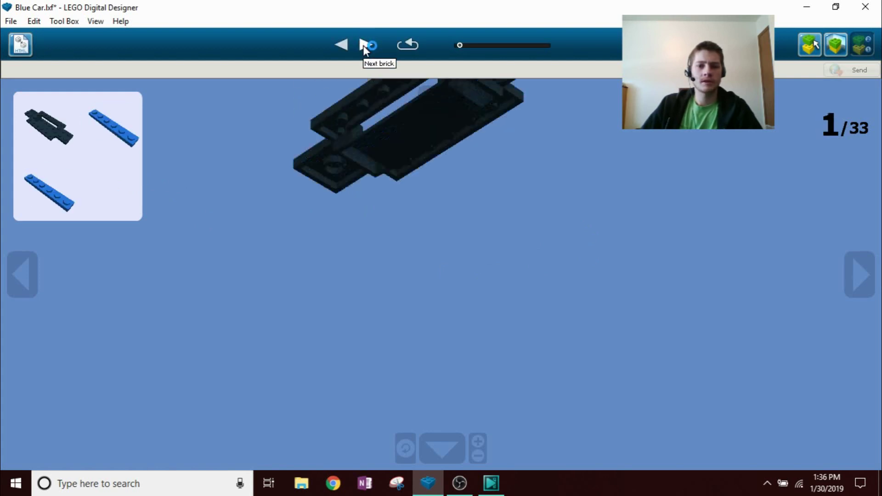
{"action": "left_click_drag", "start_coordinate": [373, 203], "coordinate": [419, 358]}
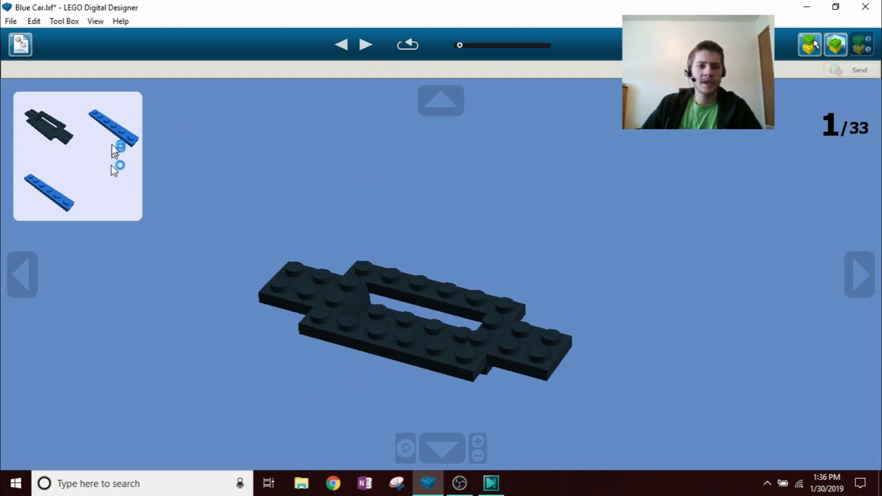
{"action": "left_click_drag", "start_coordinate": [484, 260], "coordinate": [220, 299]}
{"action": "mouse_move", "coordinate": [524, 281]}
{"action": "left_mouse_down"}
{"action": "mouse_move", "coordinate": [518, 291]}
{"action": "mouse_move", "coordinate": [591, 299]}
{"action": "mouse_move", "coordinate": [540, 308]}
{"action": "mouse_move", "coordinate": [508, 263]}
{"action": "mouse_move", "coordinate": [516, 277]}
{"action": "left_mouse_up"}
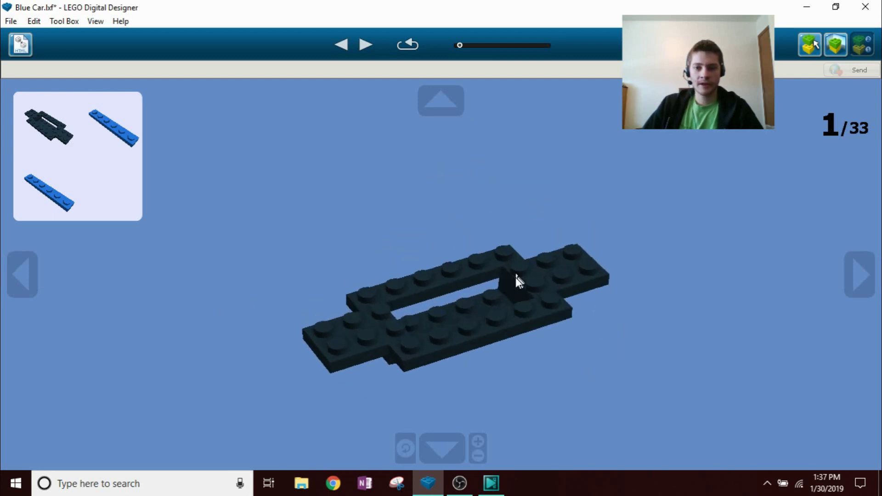
Step through the building guide's first bricks into step 2, jump ahead to step 14 and continue to step 16
{"action": "left_click", "coordinate": [371, 46]}
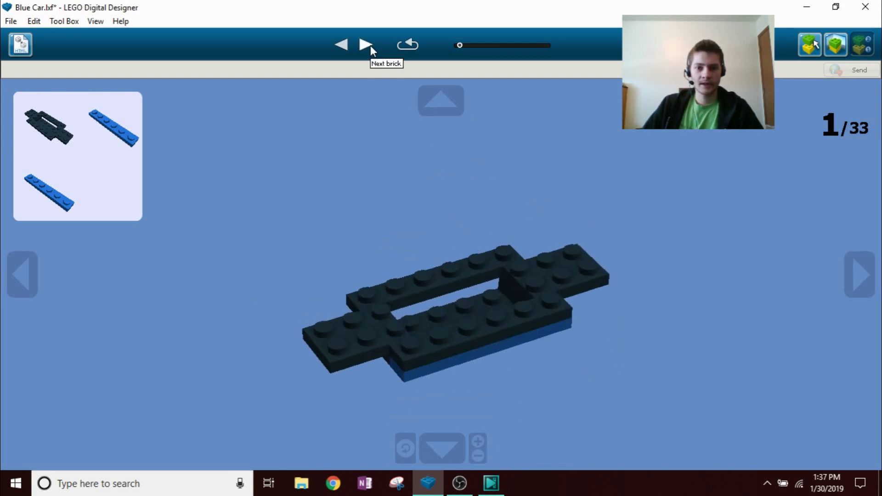
{"action": "left_click", "coordinate": [371, 46]}
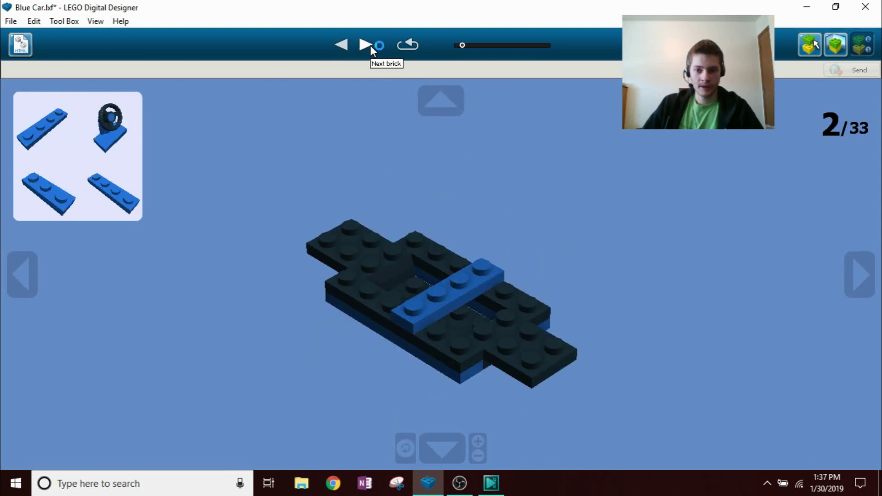
{"action": "left_click", "coordinate": [371, 45]}
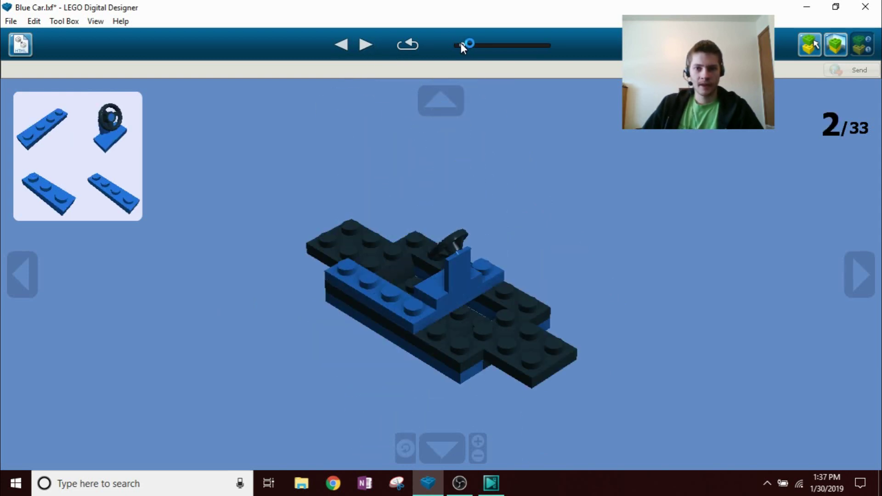
{"action": "left_click_drag", "start_coordinate": [462, 43], "coordinate": [496, 48]}
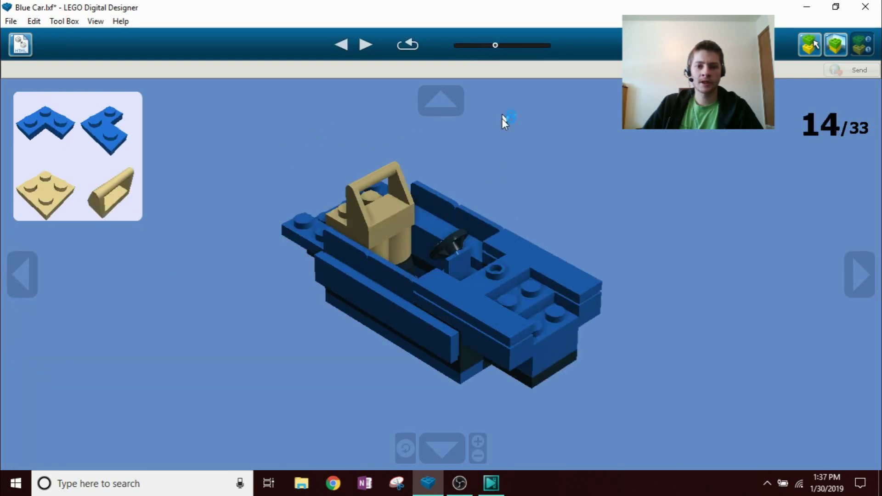
{"action": "left_click", "coordinate": [366, 45]}
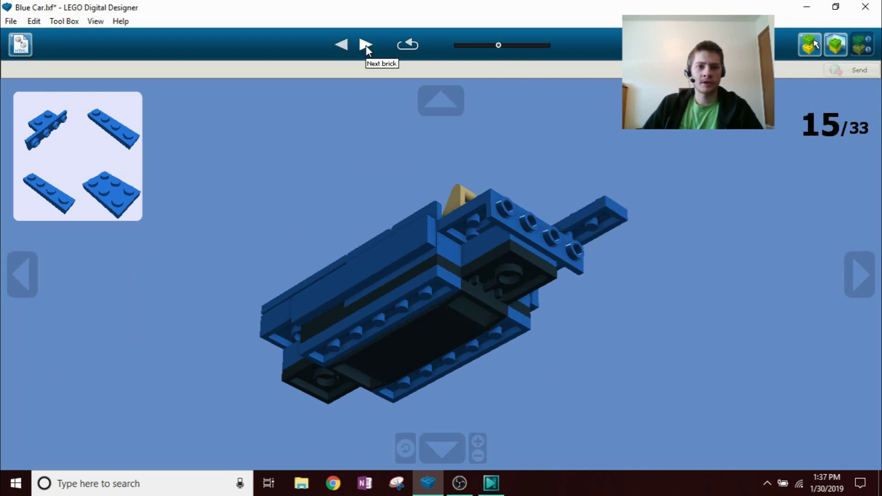
{"action": "left_click", "coordinate": [366, 46]}
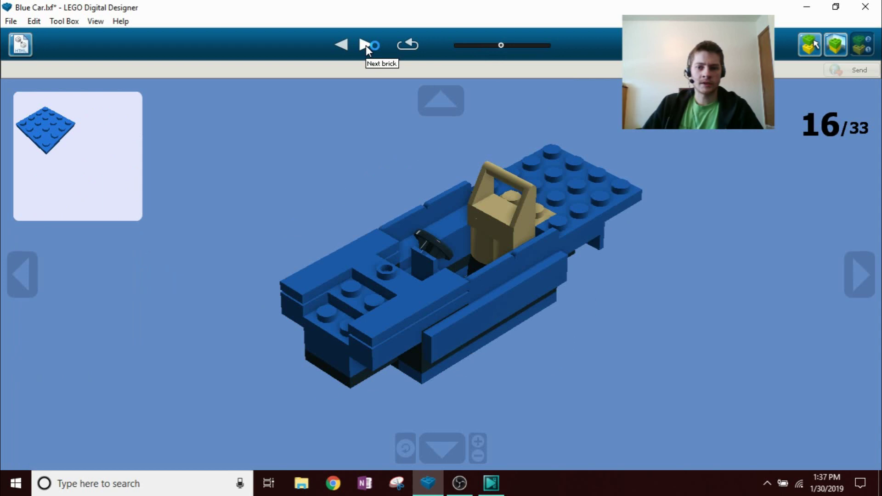
Advance the building guide to step 17, and return to build mode for a closer view of the whole car
{"action": "left_click", "coordinate": [365, 45]}
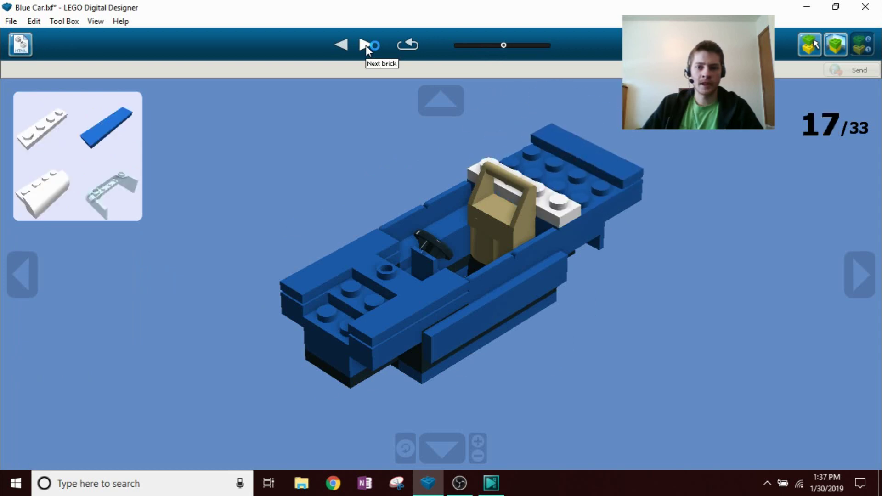
{"action": "left_click", "coordinate": [807, 45]}
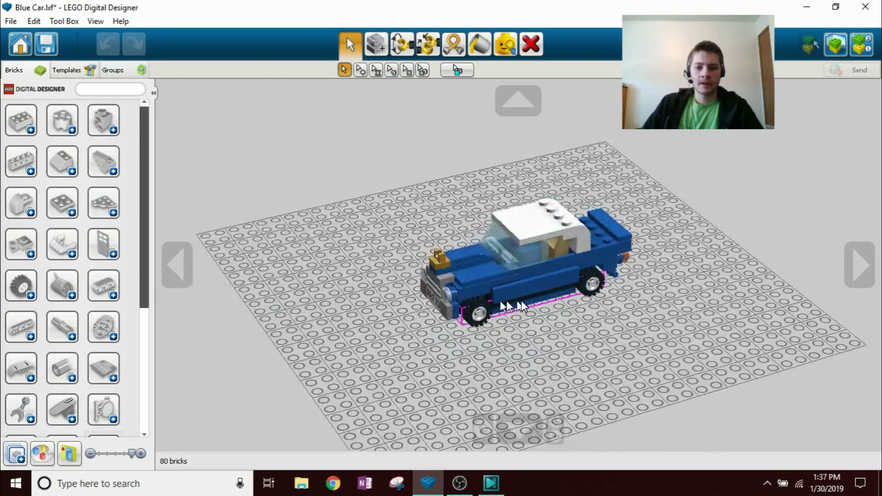
{"action": "scroll", "coordinate": [611, 301], "scroll_direction": "up", "scroll_amount": 2}
{"action": "right_click_drag", "start_coordinate": [644, 322], "coordinate": [677, 308]}
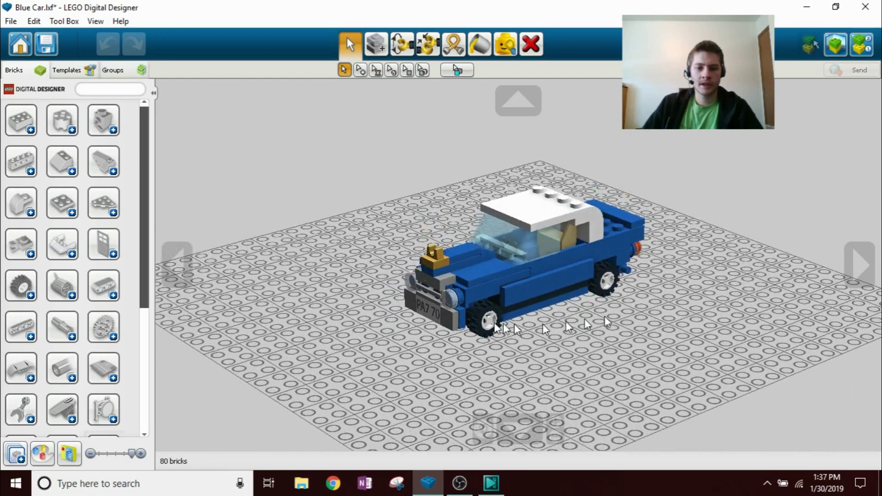
Browse the lower brick categories and view the car close up from its front corner and side
{"action": "left_click_drag", "start_coordinate": [146, 212], "coordinate": [159, 362]}
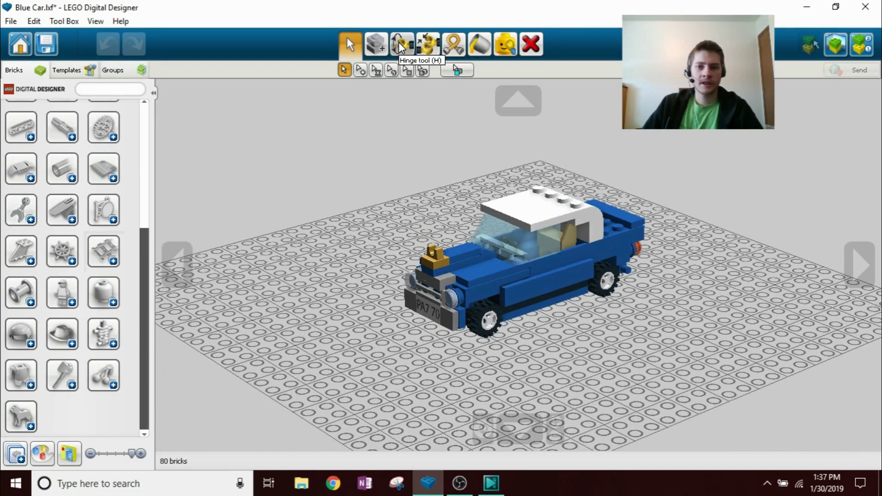
{"action": "right_click_drag", "start_coordinate": [421, 255], "coordinate": [497, 287]}
{"action": "scroll", "coordinate": [497, 287], "scroll_direction": "up", "scroll_amount": 3}
{"action": "right_click_drag", "start_coordinate": [554, 288], "coordinate": [576, 295]}
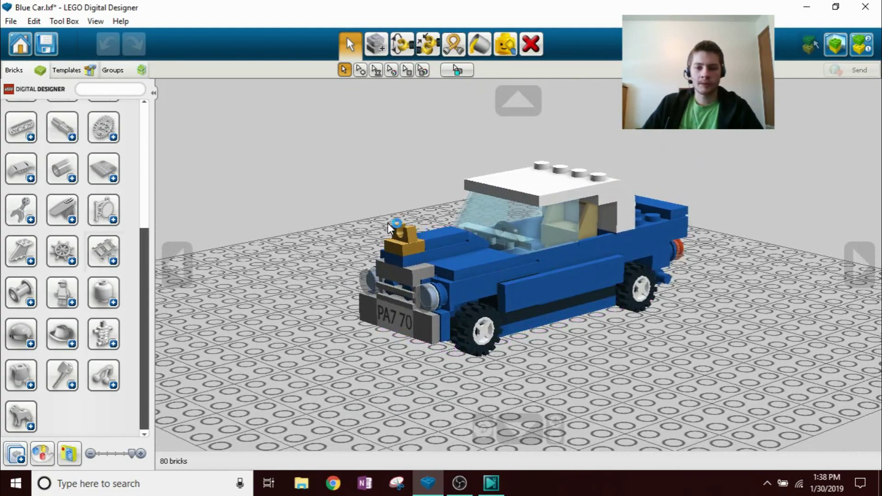
{"action": "right_click_drag", "start_coordinate": [342, 236], "coordinate": [549, 278]}
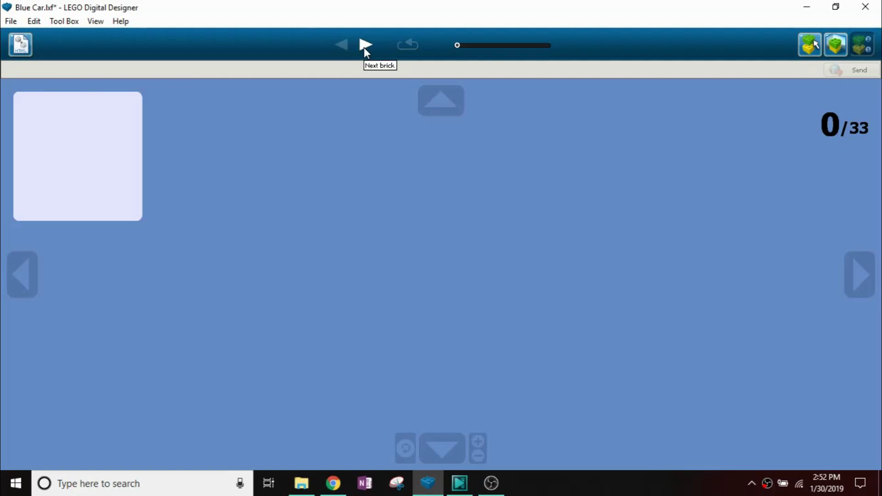
Step through the building guide from its empty start to step 10, covering the chassis and side panels
{"action": "left_click", "coordinate": [365, 48]}
{"action": "left_click", "coordinate": [365, 46]}
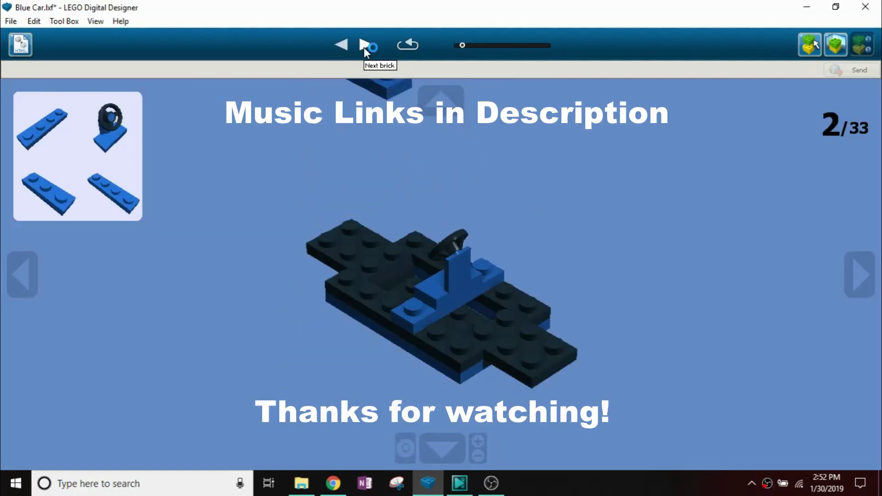
{"action": "left_click", "coordinate": [365, 46]}
{"action": "left_click", "coordinate": [366, 46]}
{"action": "left_click", "coordinate": [366, 46]}
{"action": "left_click", "coordinate": [366, 45]}
{"action": "left_click", "coordinate": [365, 46]}
{"action": "left_click", "coordinate": [365, 46]}
{"action": "left_click", "coordinate": [365, 46]}
{"action": "left_click", "coordinate": [365, 45]}
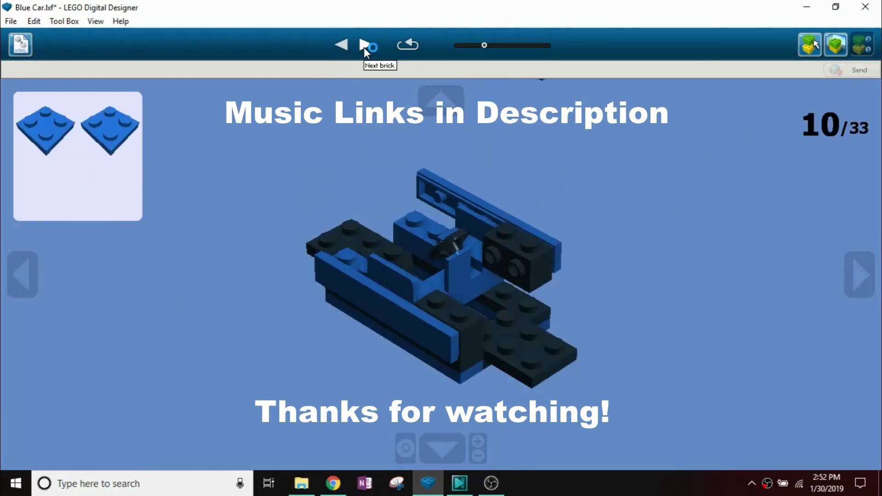
Continue the building guide from step 10 to step 17, through the hood plates, seat and rear deck
{"action": "left_click", "coordinate": [365, 46]}
{"action": "left_click", "coordinate": [365, 46]}
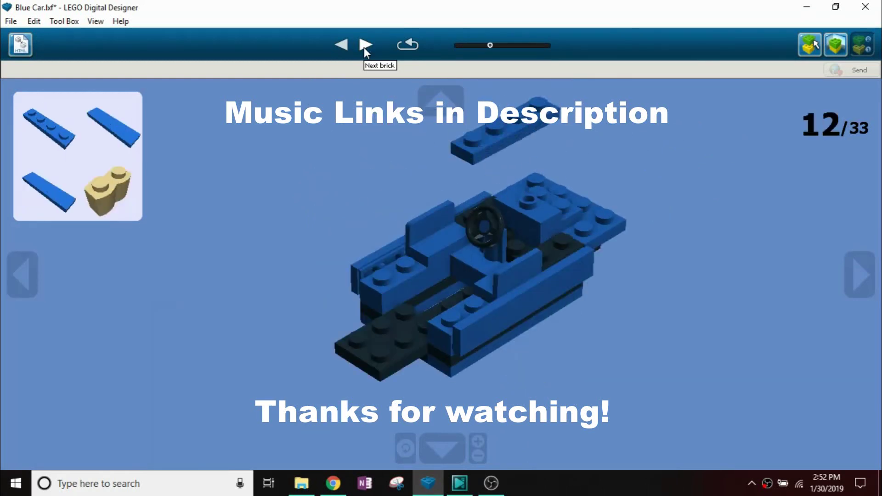
{"action": "left_click", "coordinate": [365, 46]}
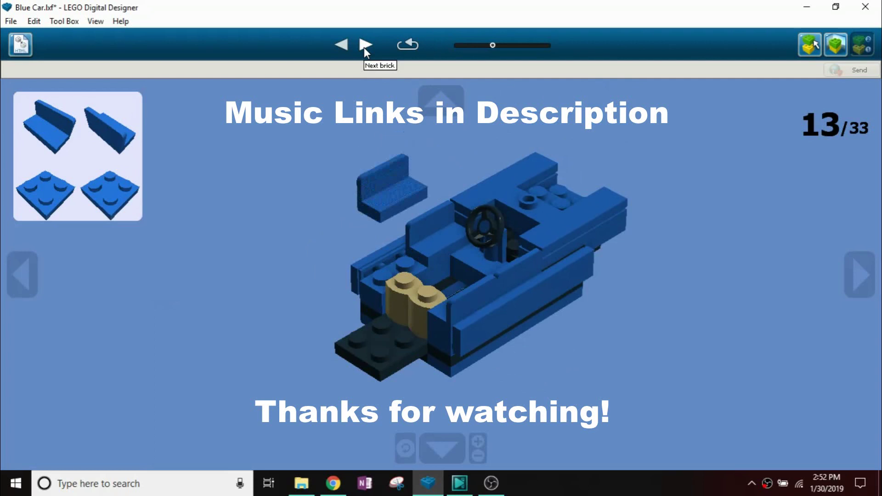
{"action": "left_click", "coordinate": [365, 45]}
{"action": "left_click", "coordinate": [365, 46]}
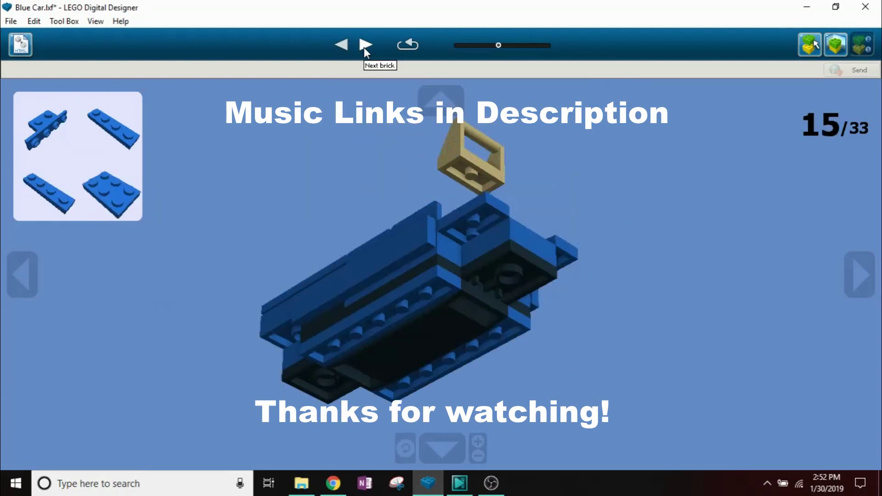
{"action": "left_click", "coordinate": [365, 45]}
{"action": "left_click", "coordinate": [365, 46]}
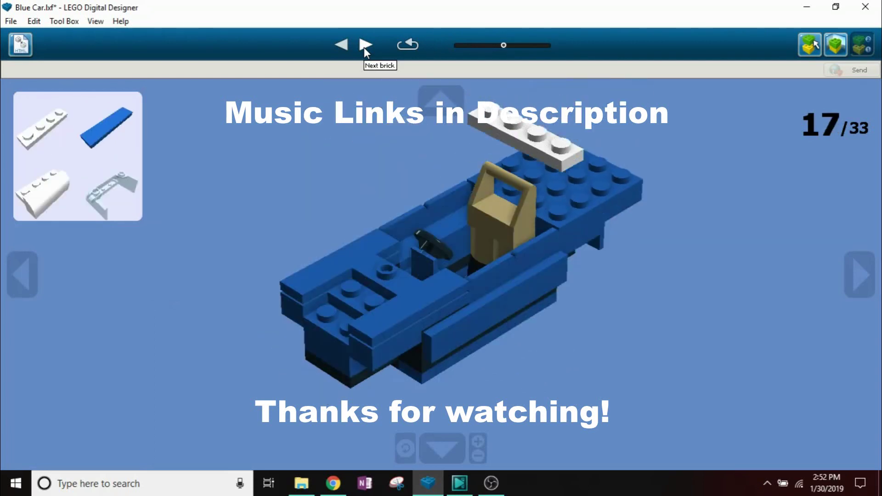
Continue the building guide through the roof, front grille and headlights to the wheel subassembly at step 25
{"action": "left_click", "coordinate": [364, 46]}
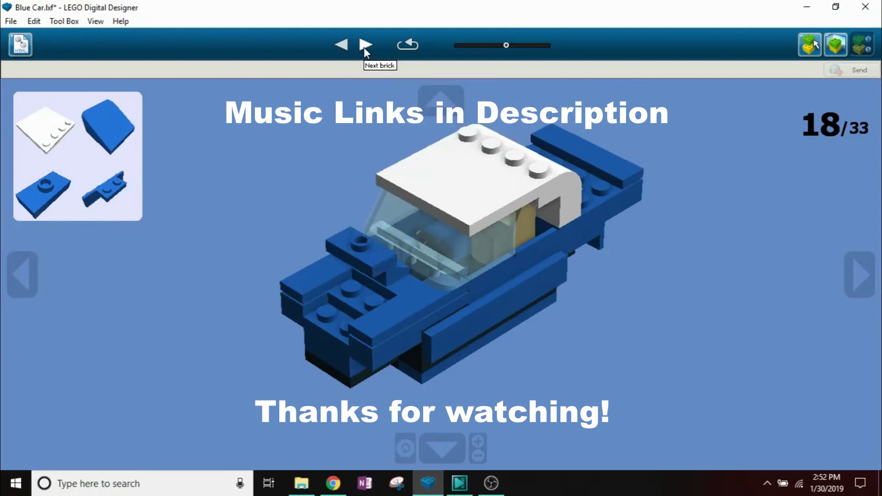
{"action": "left_click", "coordinate": [364, 46]}
{"action": "left_click", "coordinate": [365, 46]}
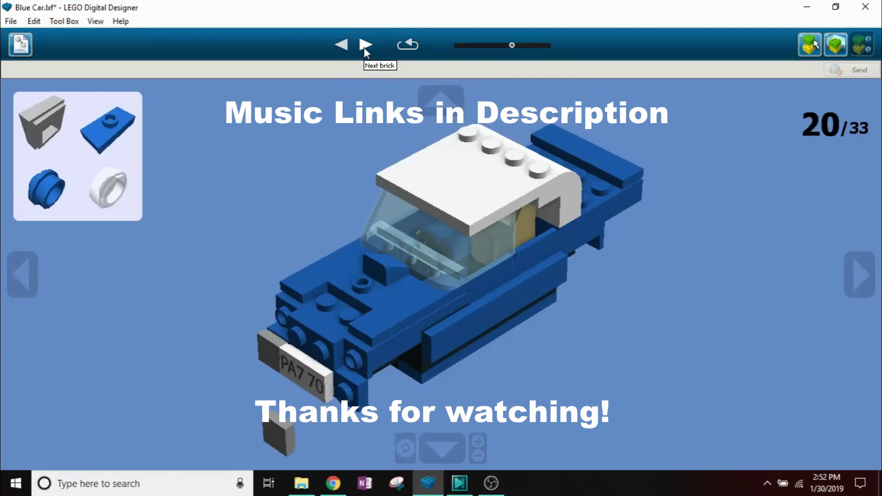
{"action": "left_click", "coordinate": [364, 46]}
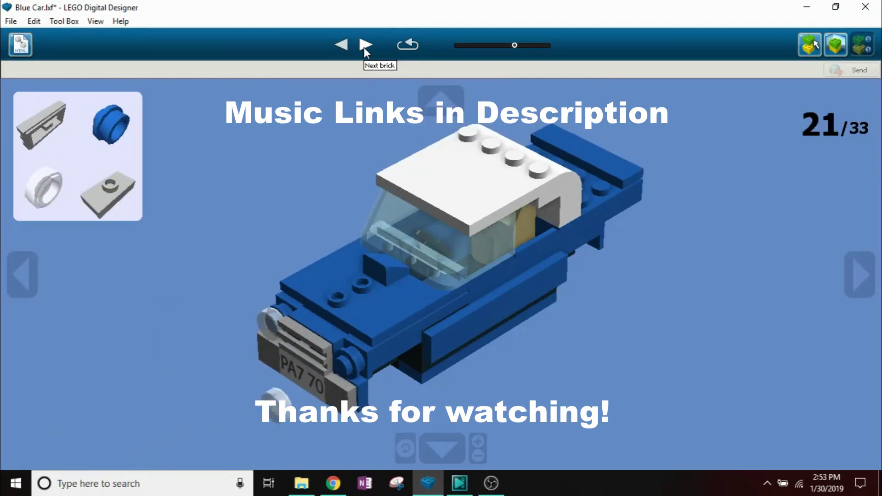
{"action": "left_click", "coordinate": [364, 47]}
{"action": "left_click", "coordinate": [364, 46]}
{"action": "left_click", "coordinate": [364, 46]}
{"action": "left_click", "coordinate": [365, 46]}
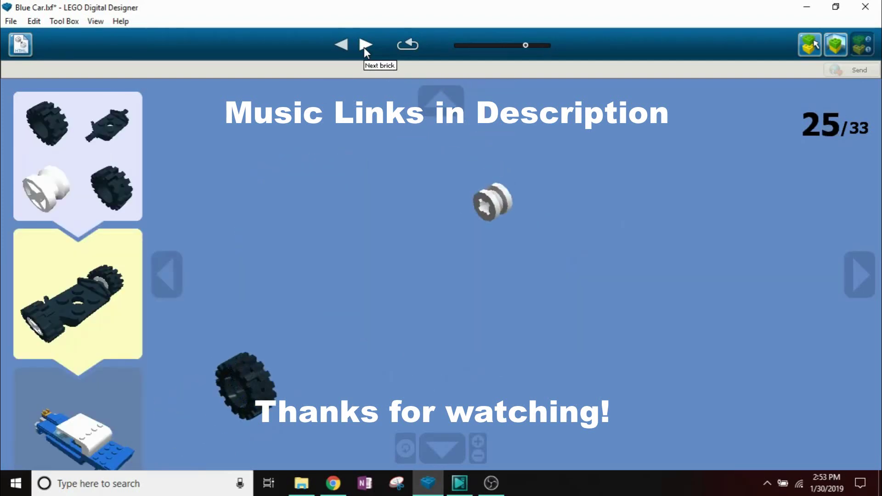
Advance the building guide past the wheel subassemblies to the rear license plate subassembly at step 31
{"action": "left_click", "coordinate": [364, 46]}
{"action": "left_click", "coordinate": [364, 46]}
{"action": "left_click", "coordinate": [364, 46]}
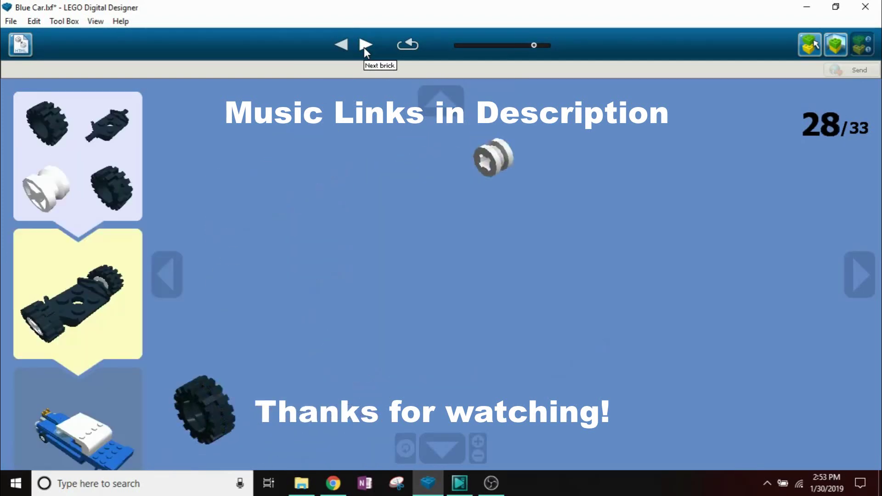
{"action": "left_click", "coordinate": [364, 46]}
{"action": "left_click", "coordinate": [365, 46]}
{"action": "left_click", "coordinate": [364, 46]}
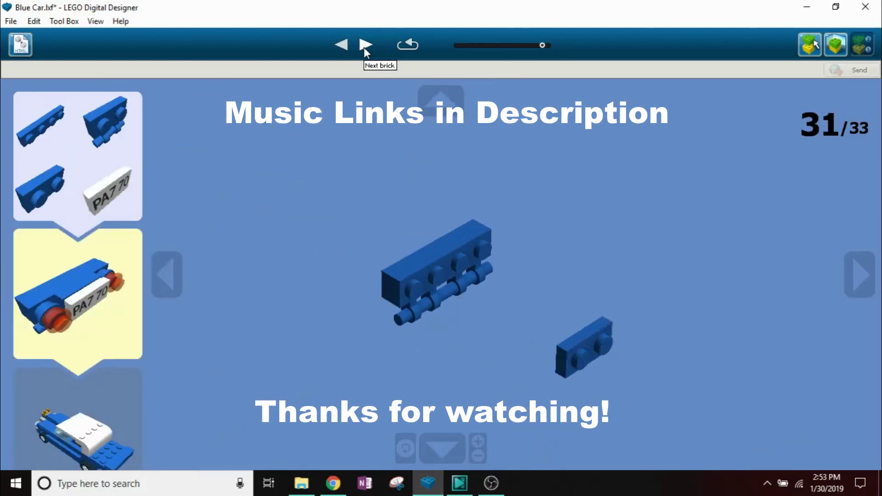
Finish the building guide at step 33 and view the completed car from its front corner
{"action": "left_click", "coordinate": [364, 46]}
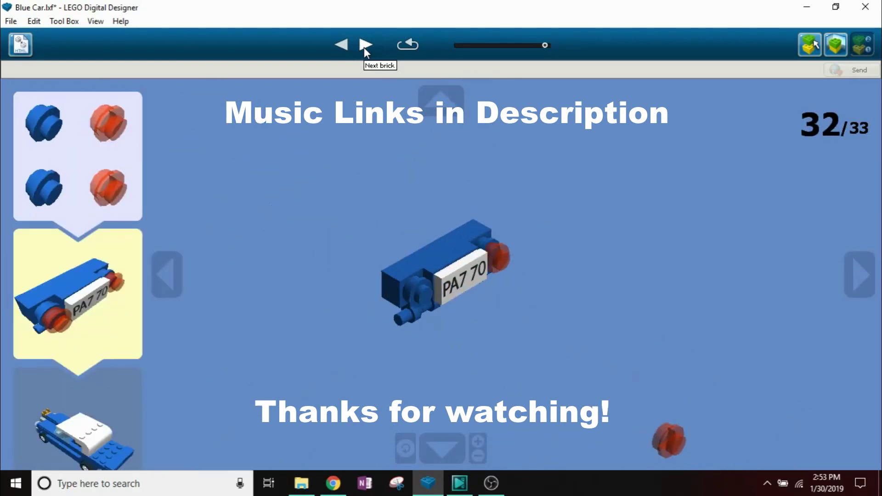
{"action": "left_click", "coordinate": [364, 46]}
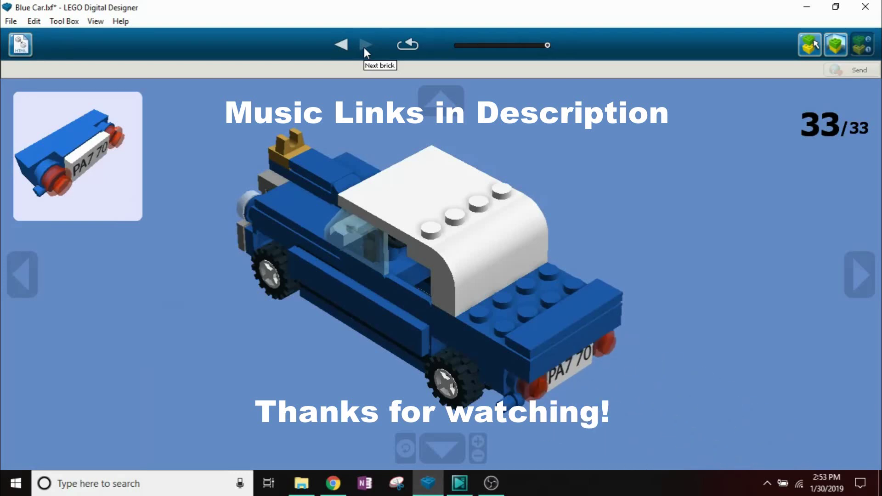
{"action": "right_click_drag", "start_coordinate": [324, 309], "coordinate": [543, 263]}
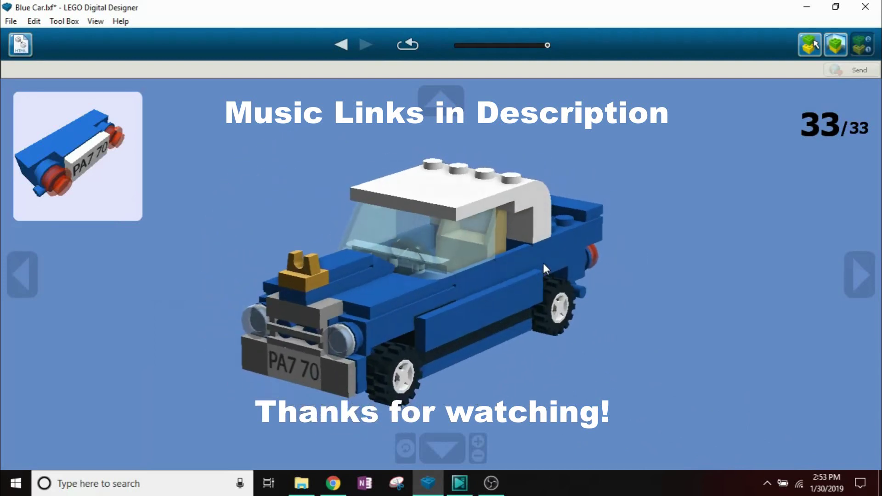
{"action": "scroll", "coordinate": [543, 263], "scroll_direction": "down", "scroll_amount": 2}
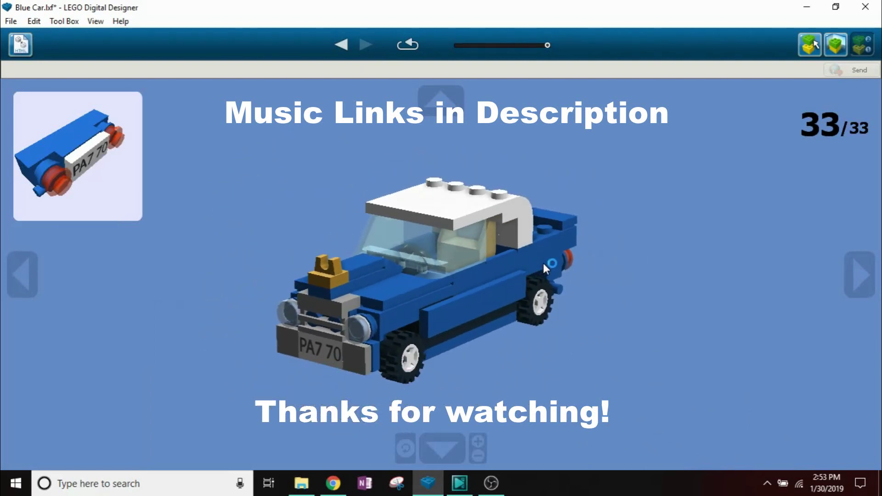